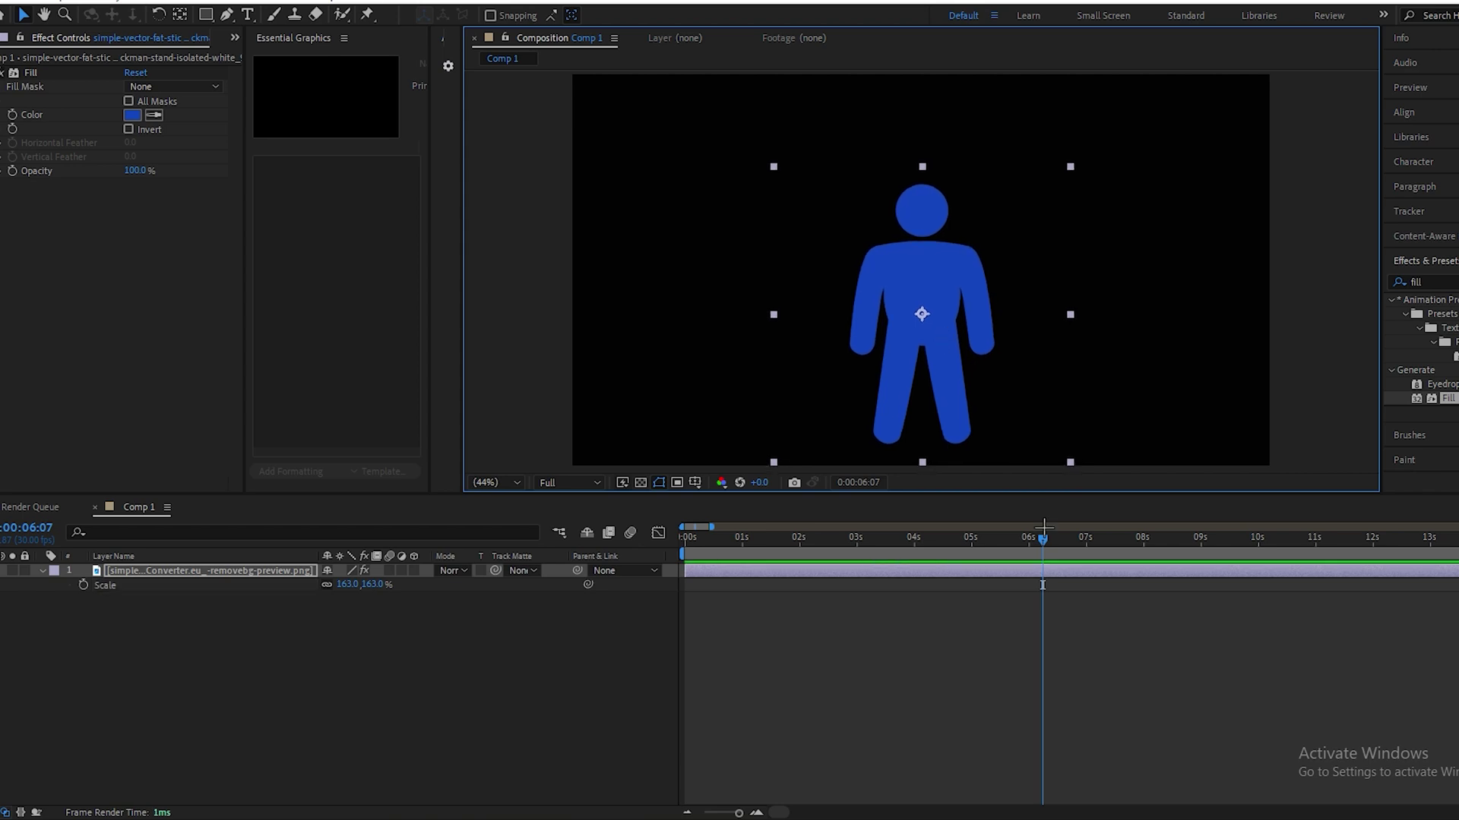
- Keyframe the figure's current Position at 0:00:03:11, then add a keyframe at 0:00:00:00 with vertical position 1500.5, below the frame
left_click_drag(1042, 539, 878, 582)
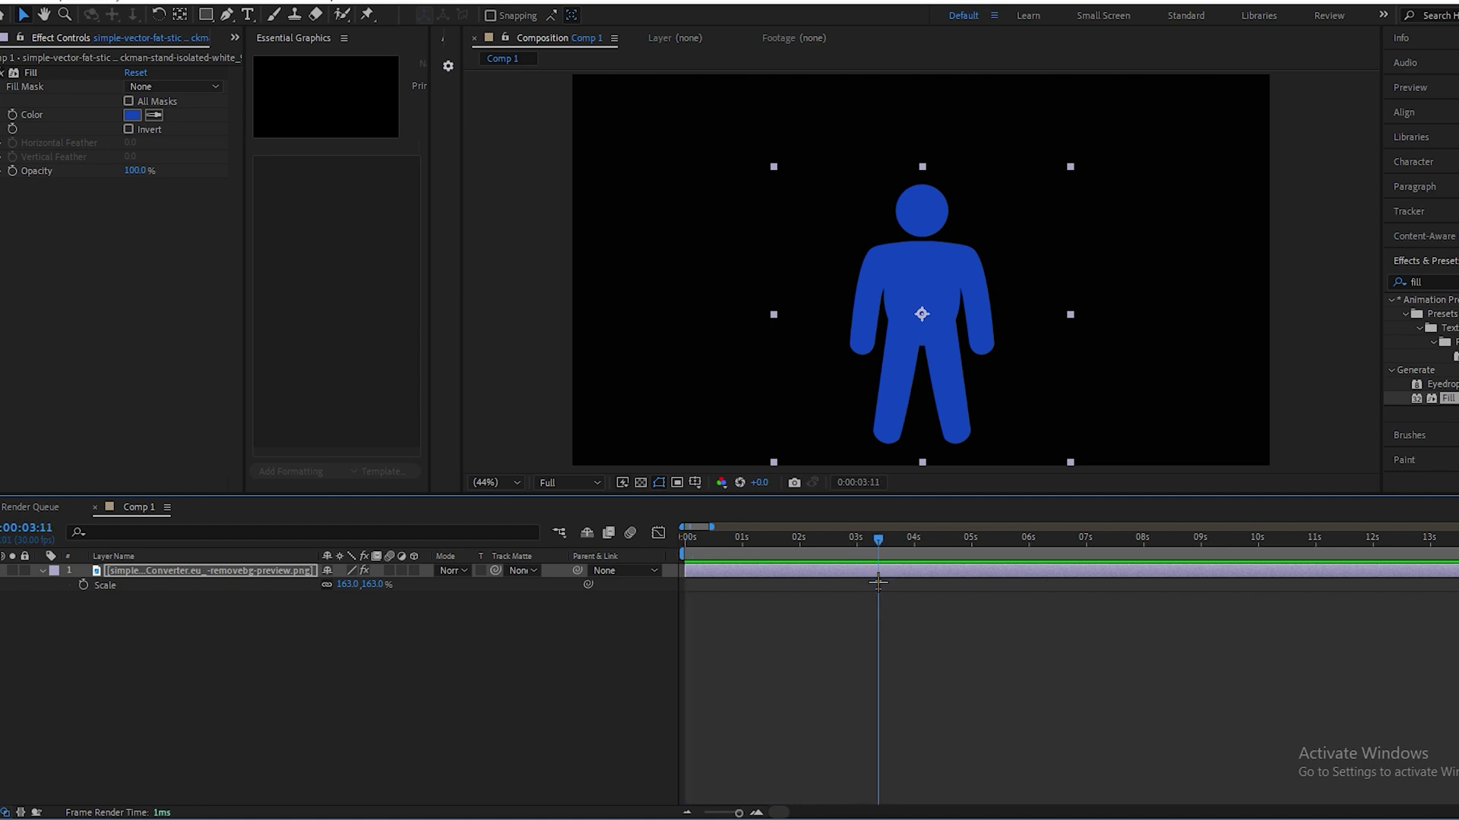
key("p")
left_click(120, 582)
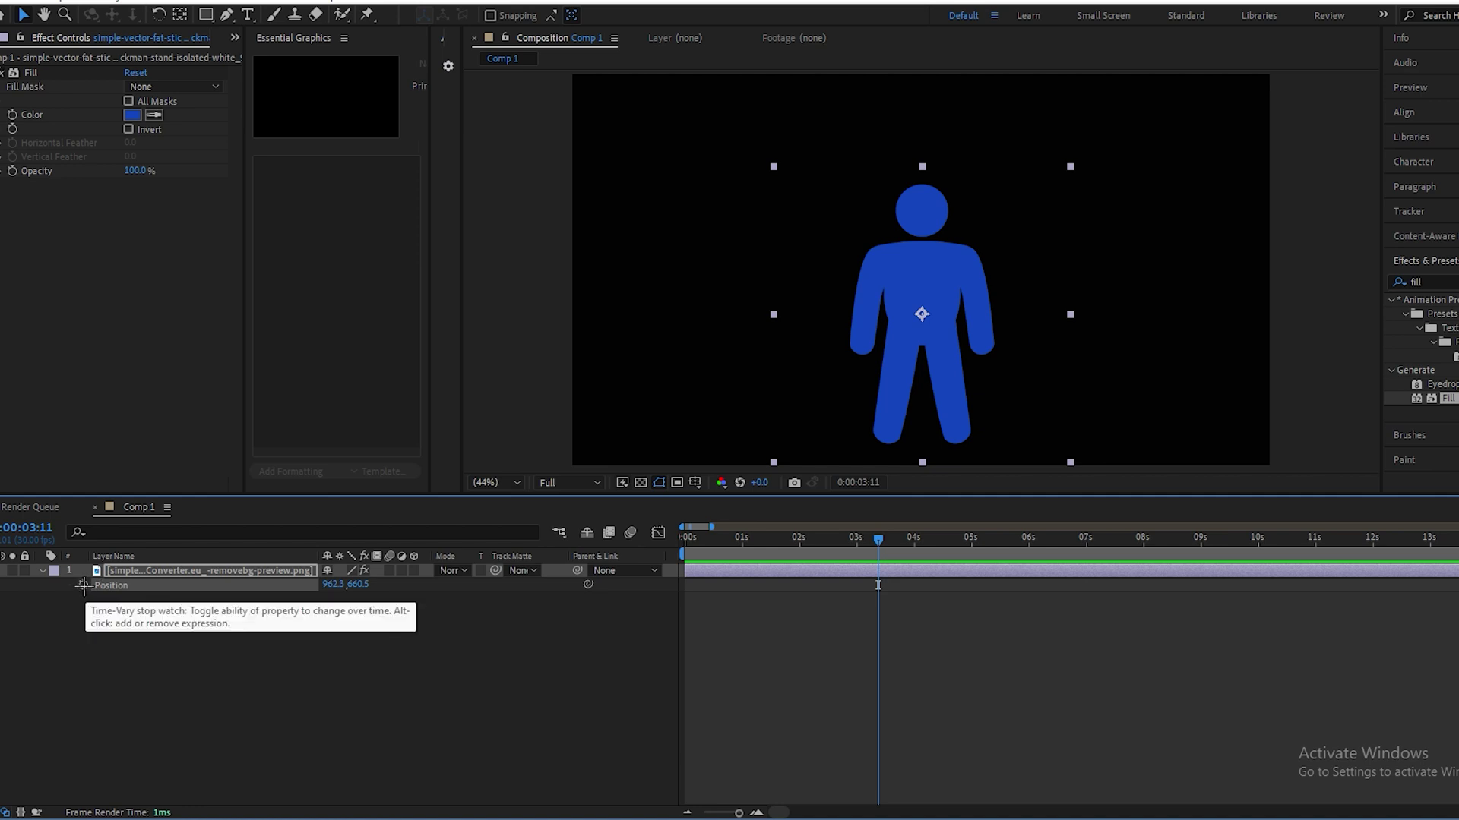
left_click(83, 585)
left_click_drag(878, 537, 980, 661)
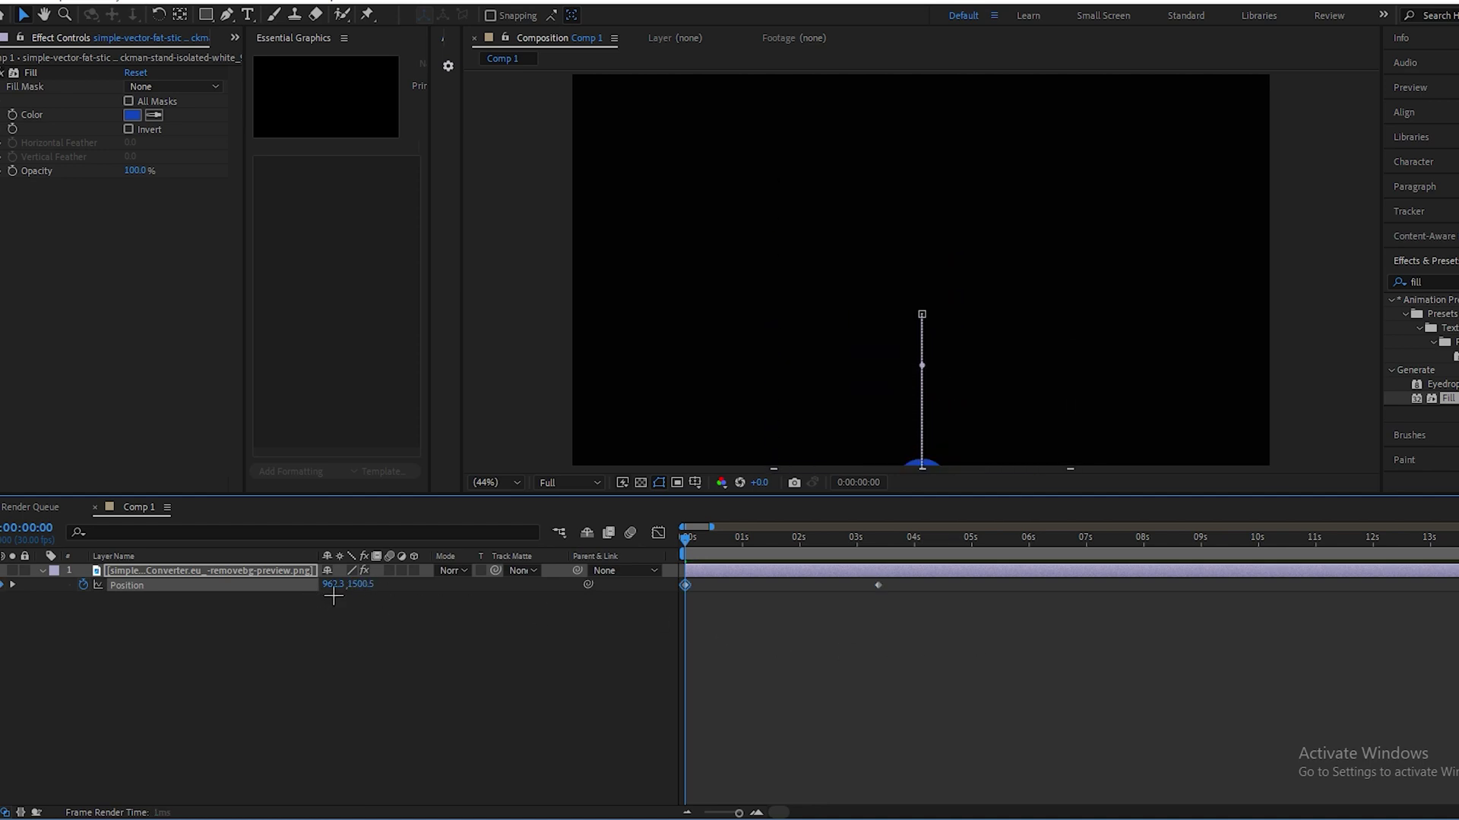
left_click_drag(361, 585, 387, 585)
key("ctrl+z")
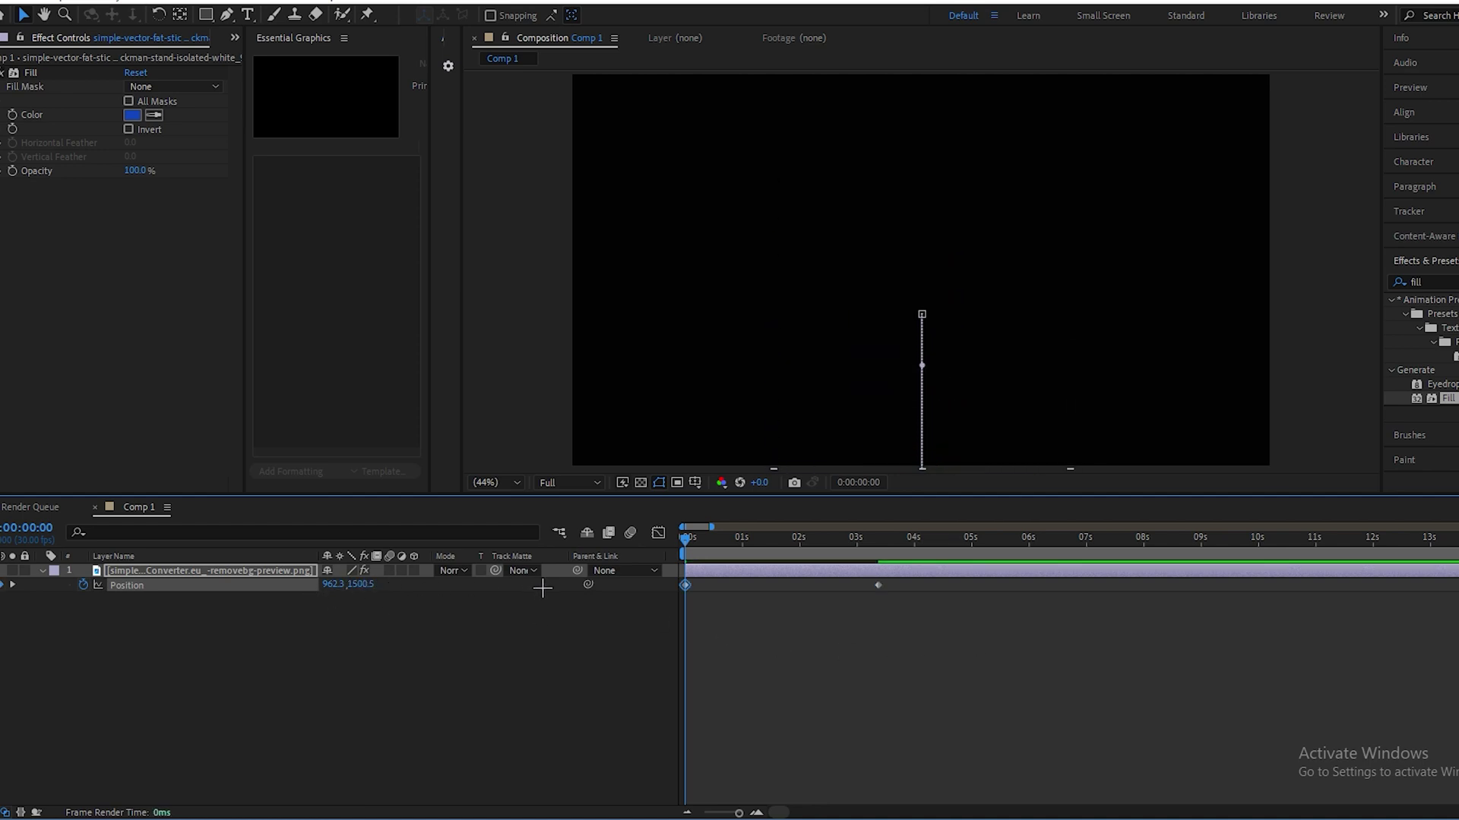
- Ease both Position keyframes and reshape the speed graph so the figure starts fast and slows strongly toward the last keyframe
left_click_drag(915, 613, 663, 569)
left_click(658, 533)
left_click(841, 766)
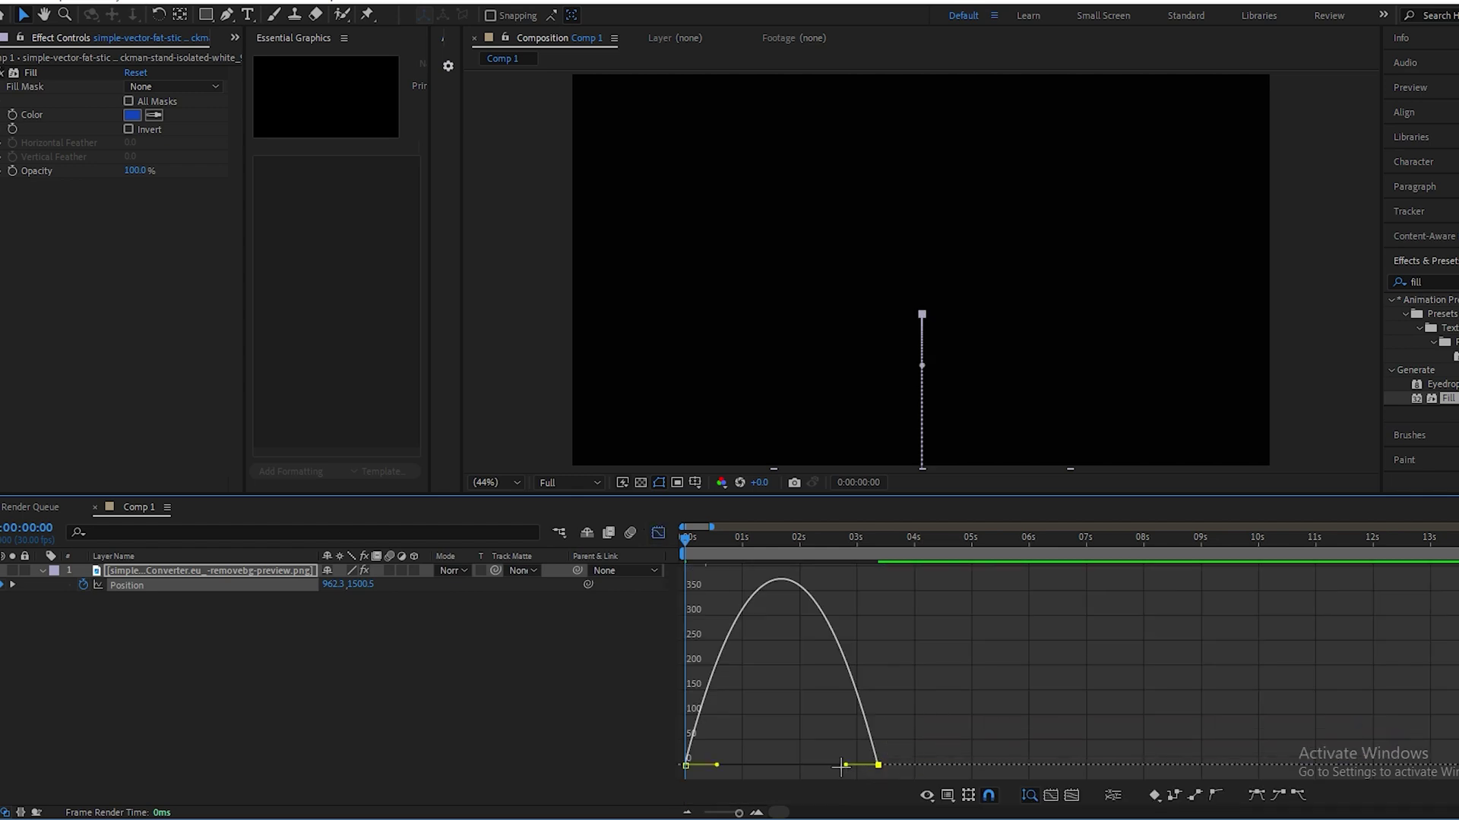
left_click_drag(848, 771, 684, 768)
left_click(658, 532)
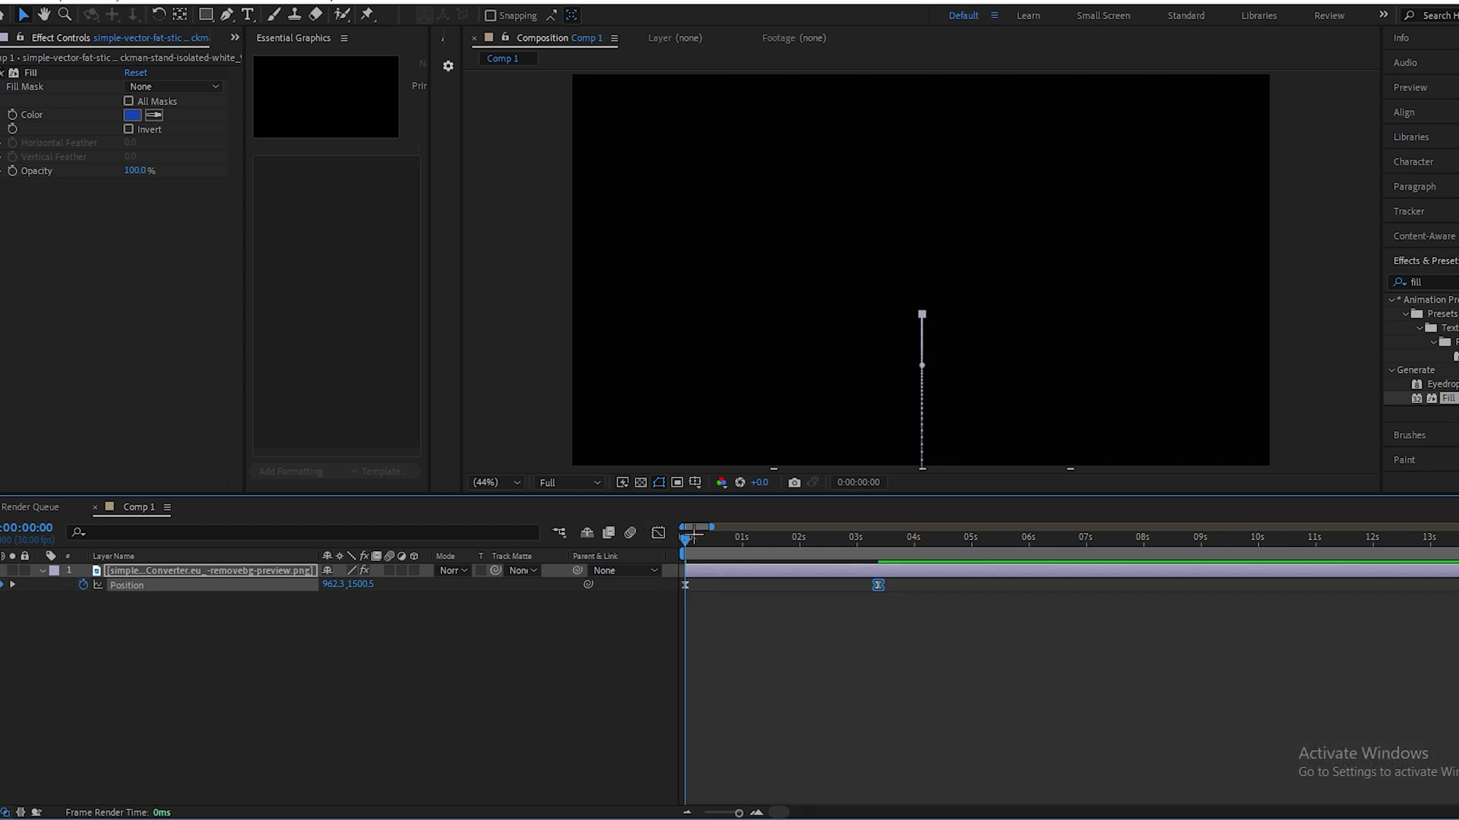
- Preview the figure's rise and shorten it by moving the last Position keyframe to about 2 seconds
key("space")
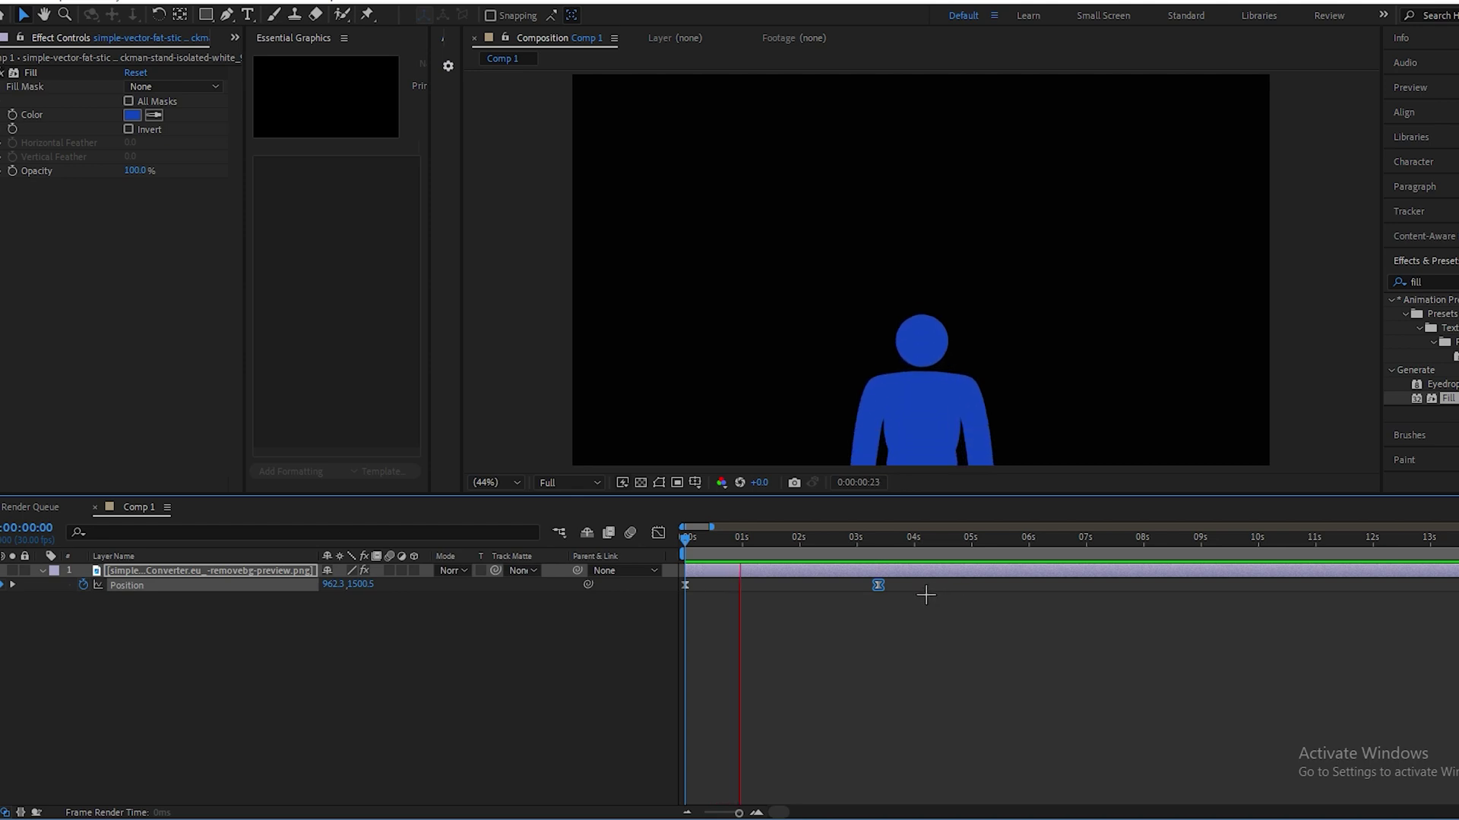
left_click_drag(878, 587, 796, 587)
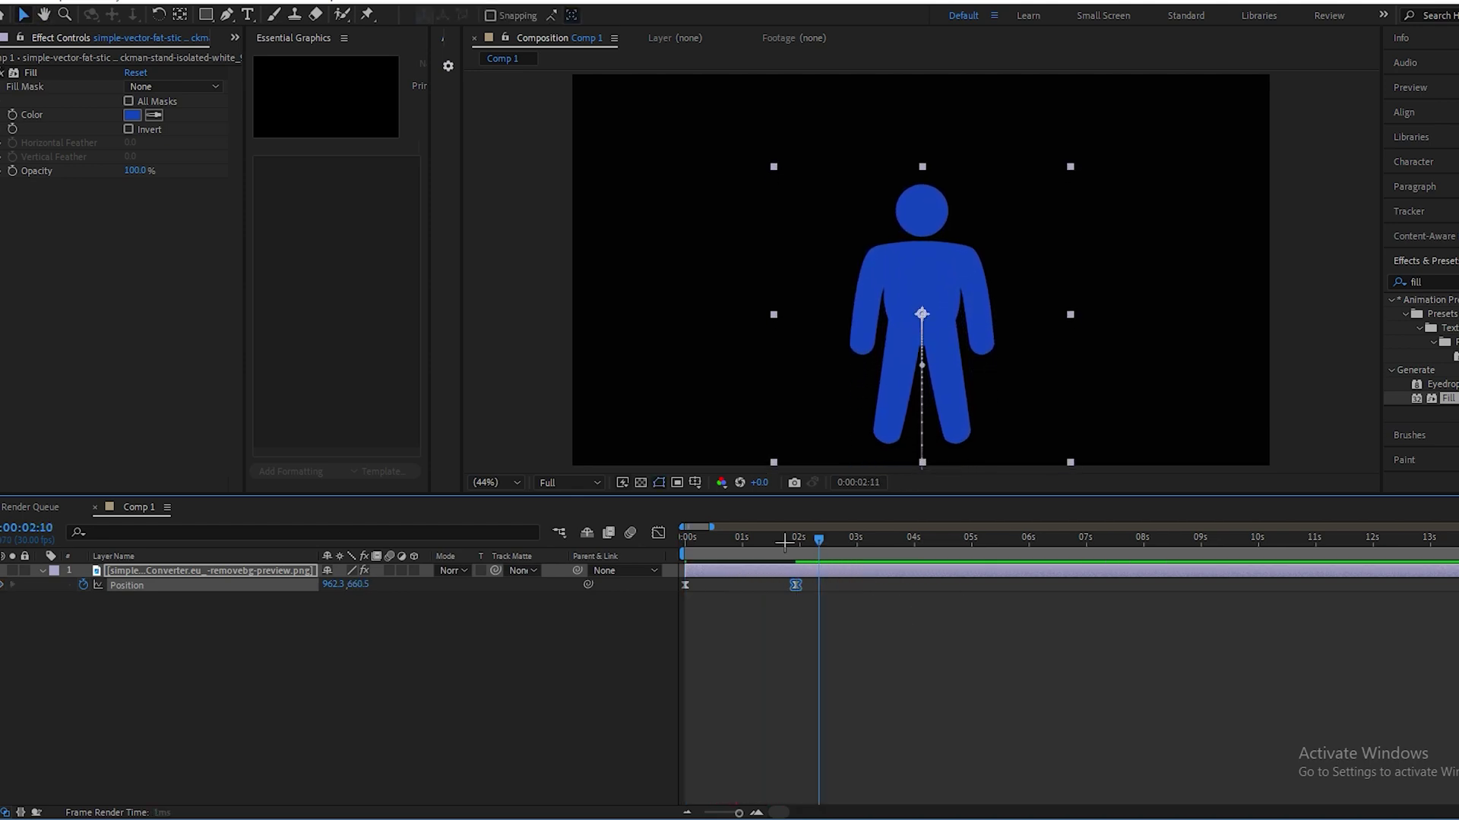
key("space")
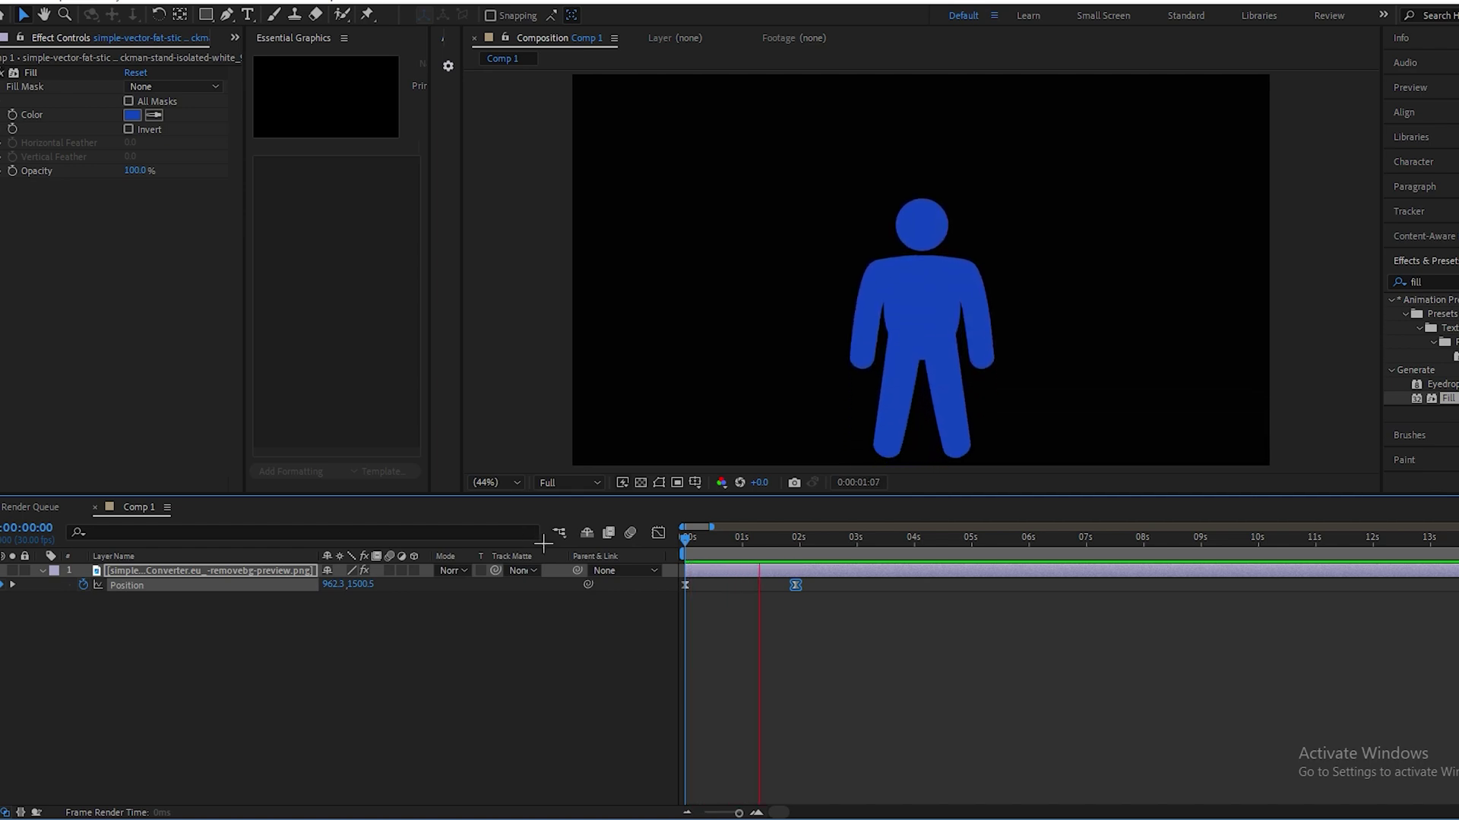
key("space")
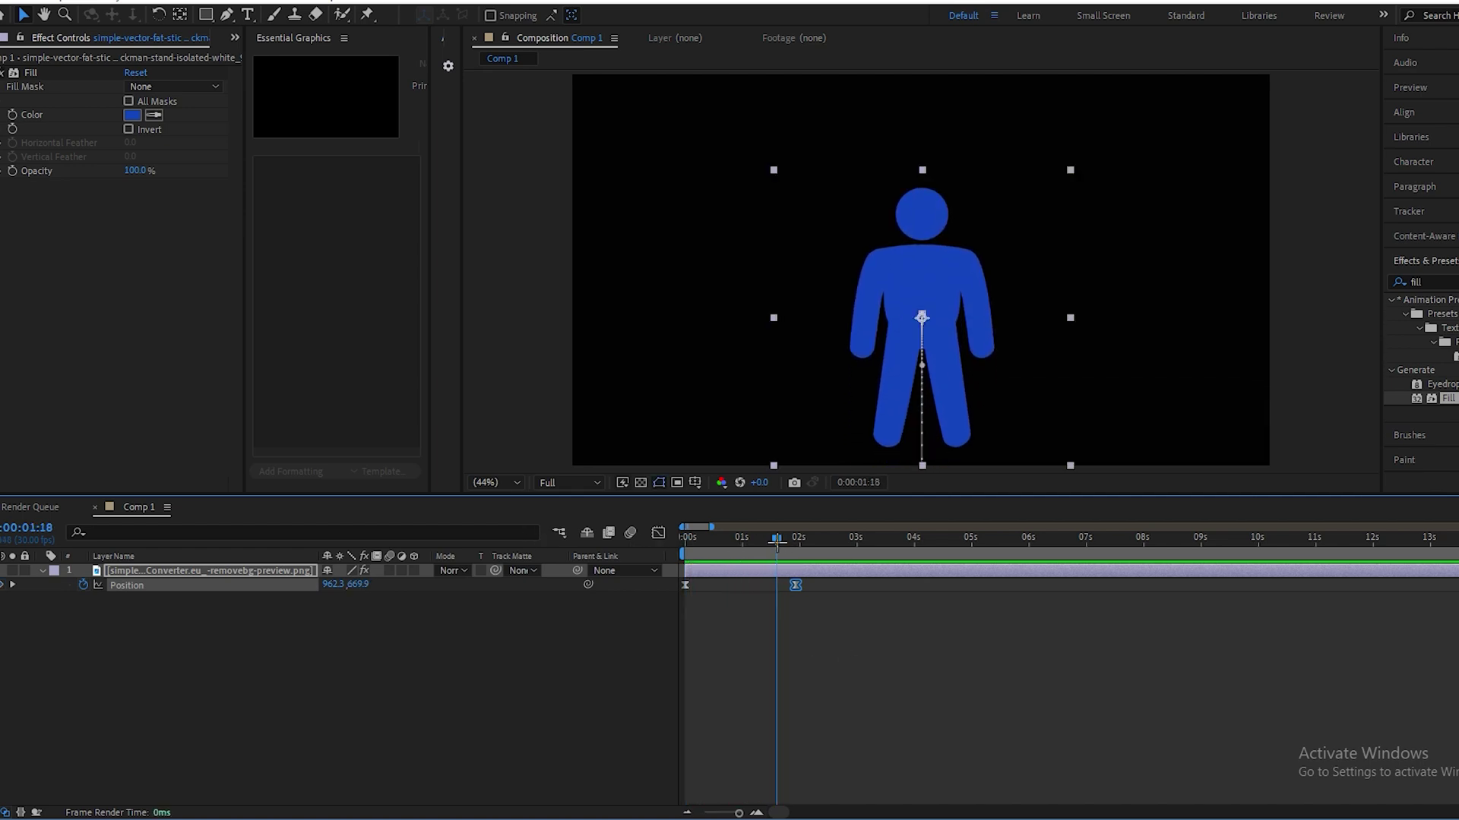
- Add a text layer reading "student" above the figure's head, with the current time at 0:00:01:26
left_click_drag(777, 541, 794, 540)
left_click(872, 661)
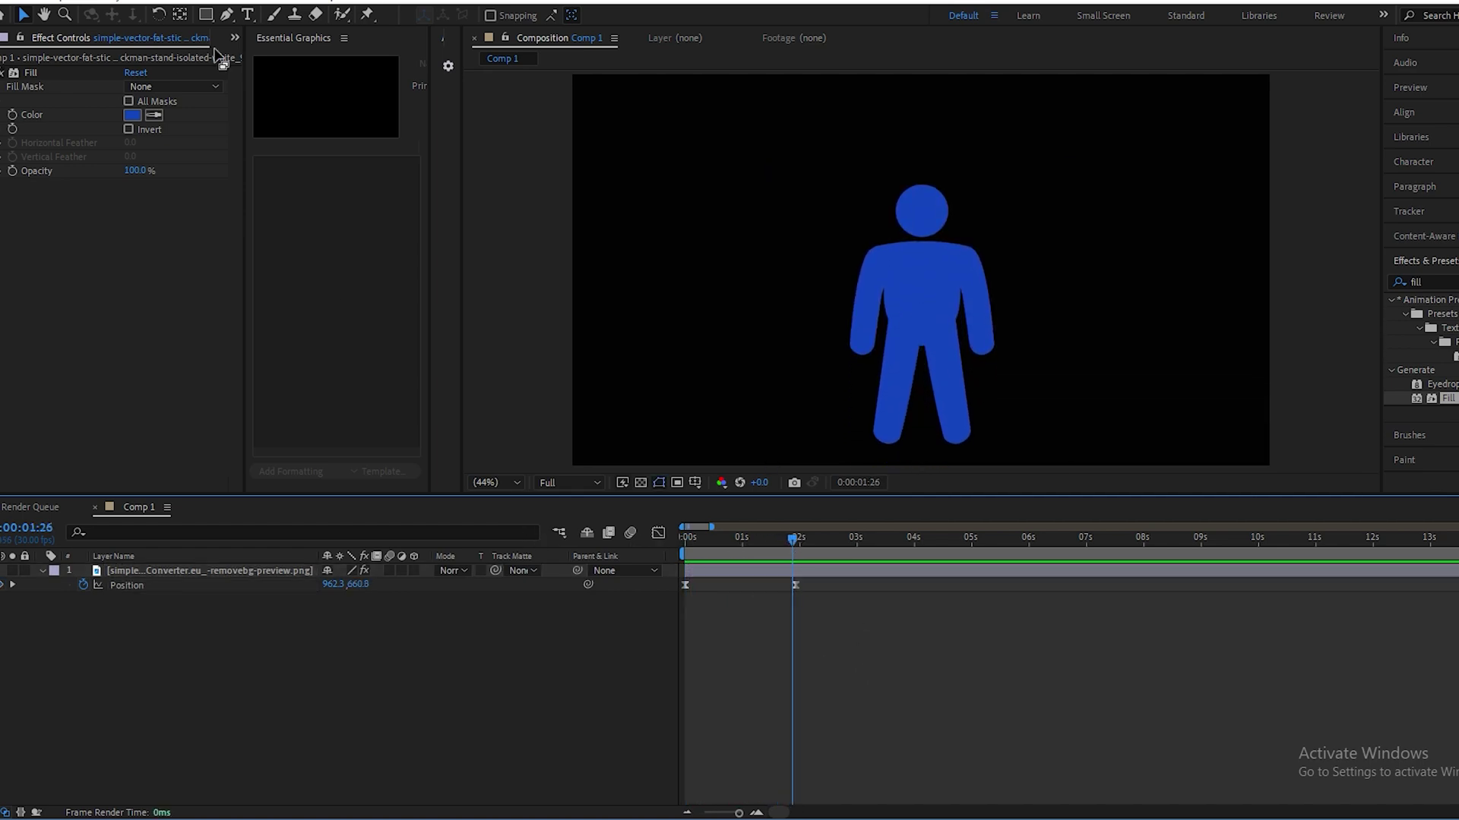
left_click(245, 15)
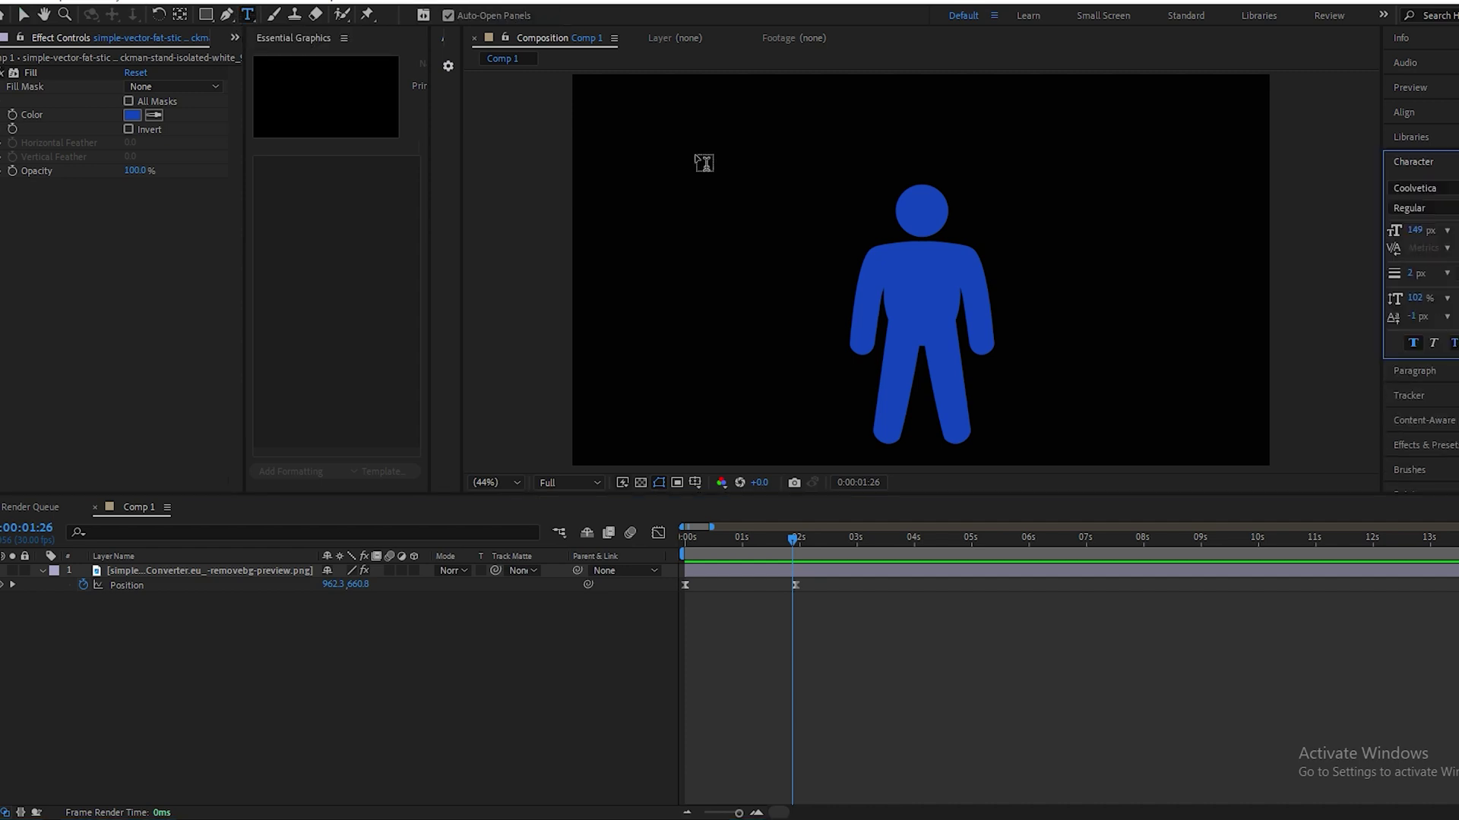
left_click(695, 151)
type("student")
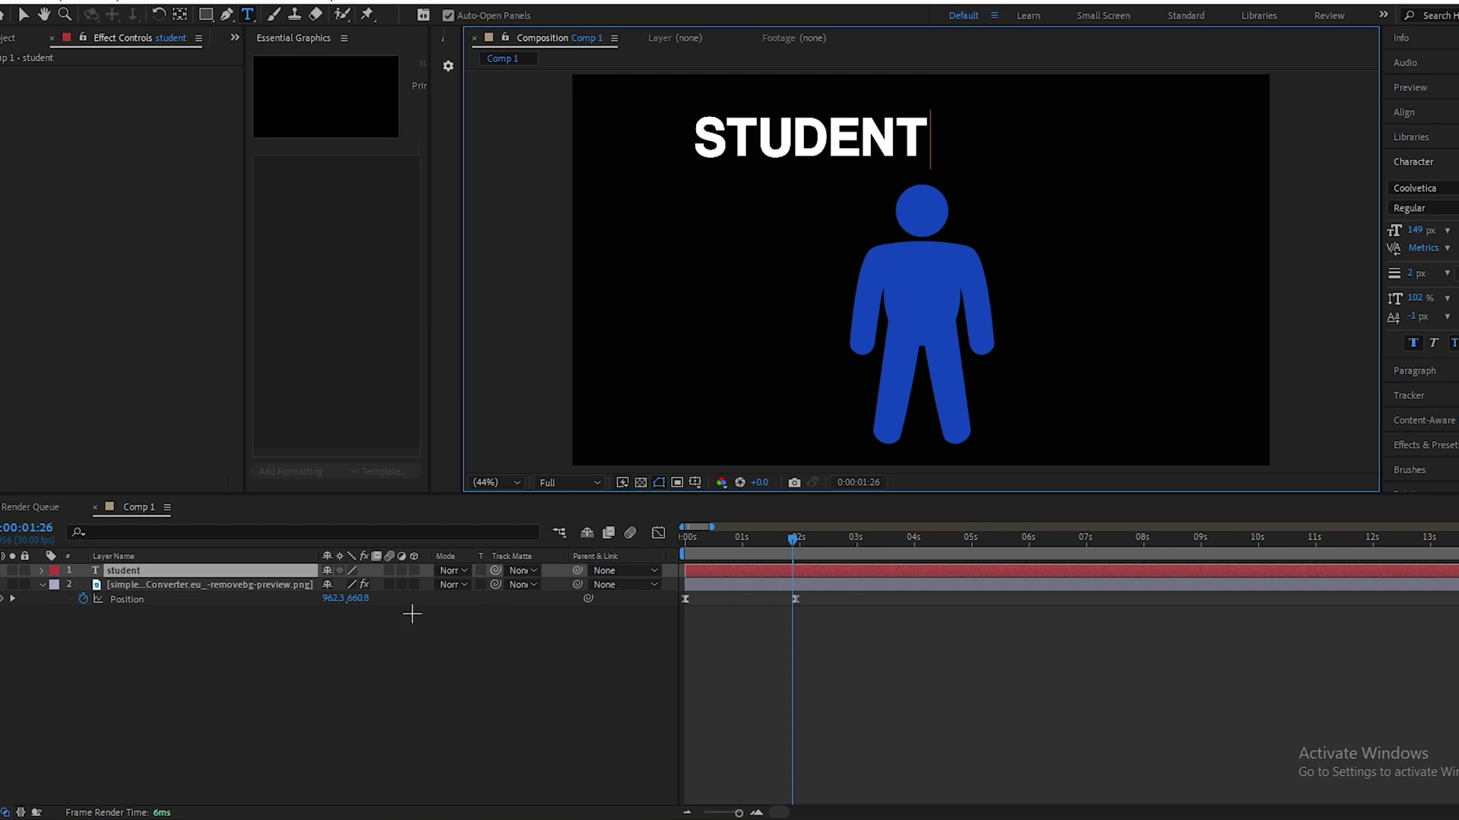
- Center the text layer's anchor point in its content and align the layer to the composition's horizontal center
left_click(290, 570)
left_click(179, 14)
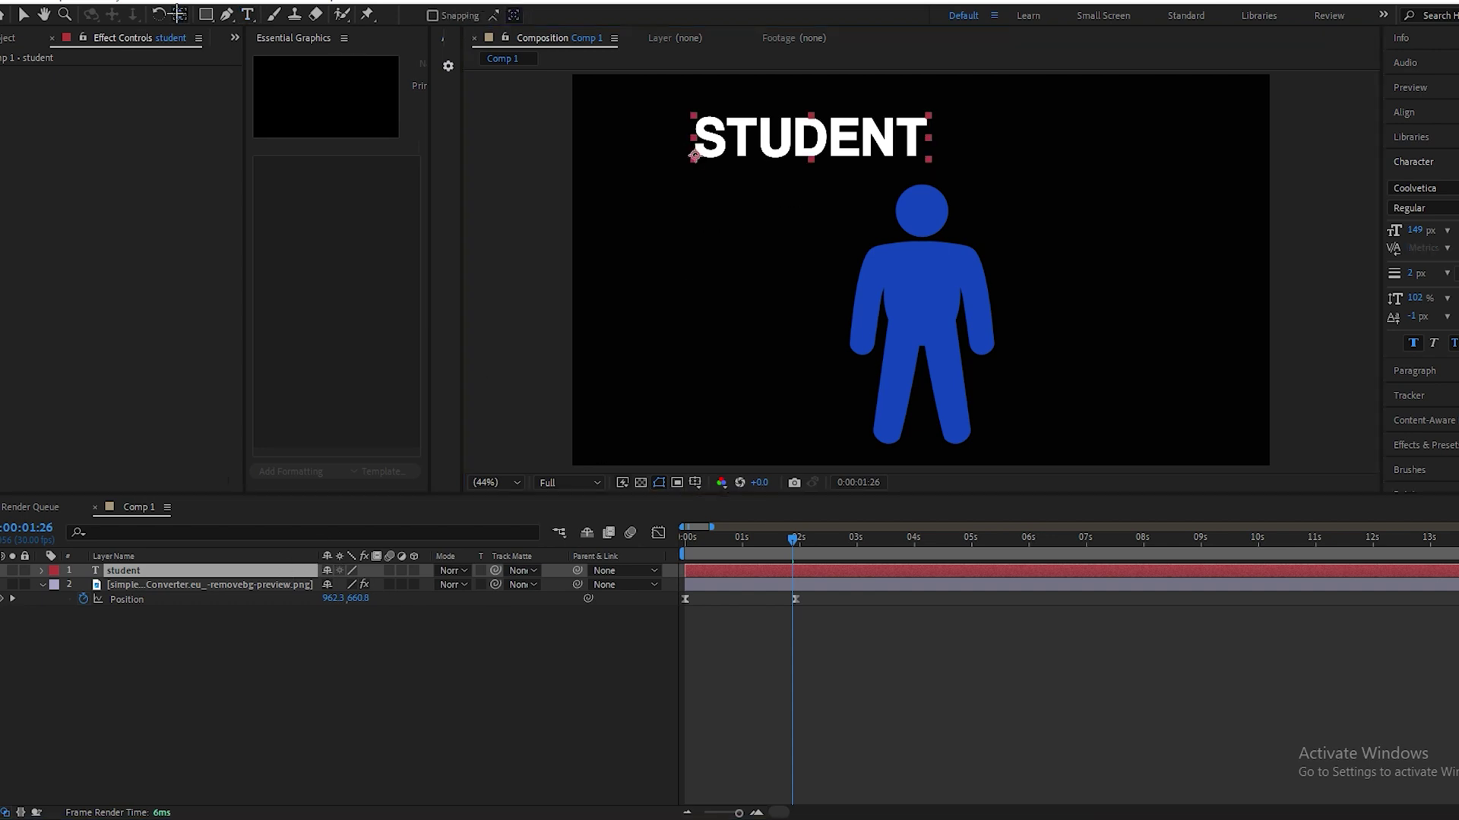
key("ctrl+alt+Home")
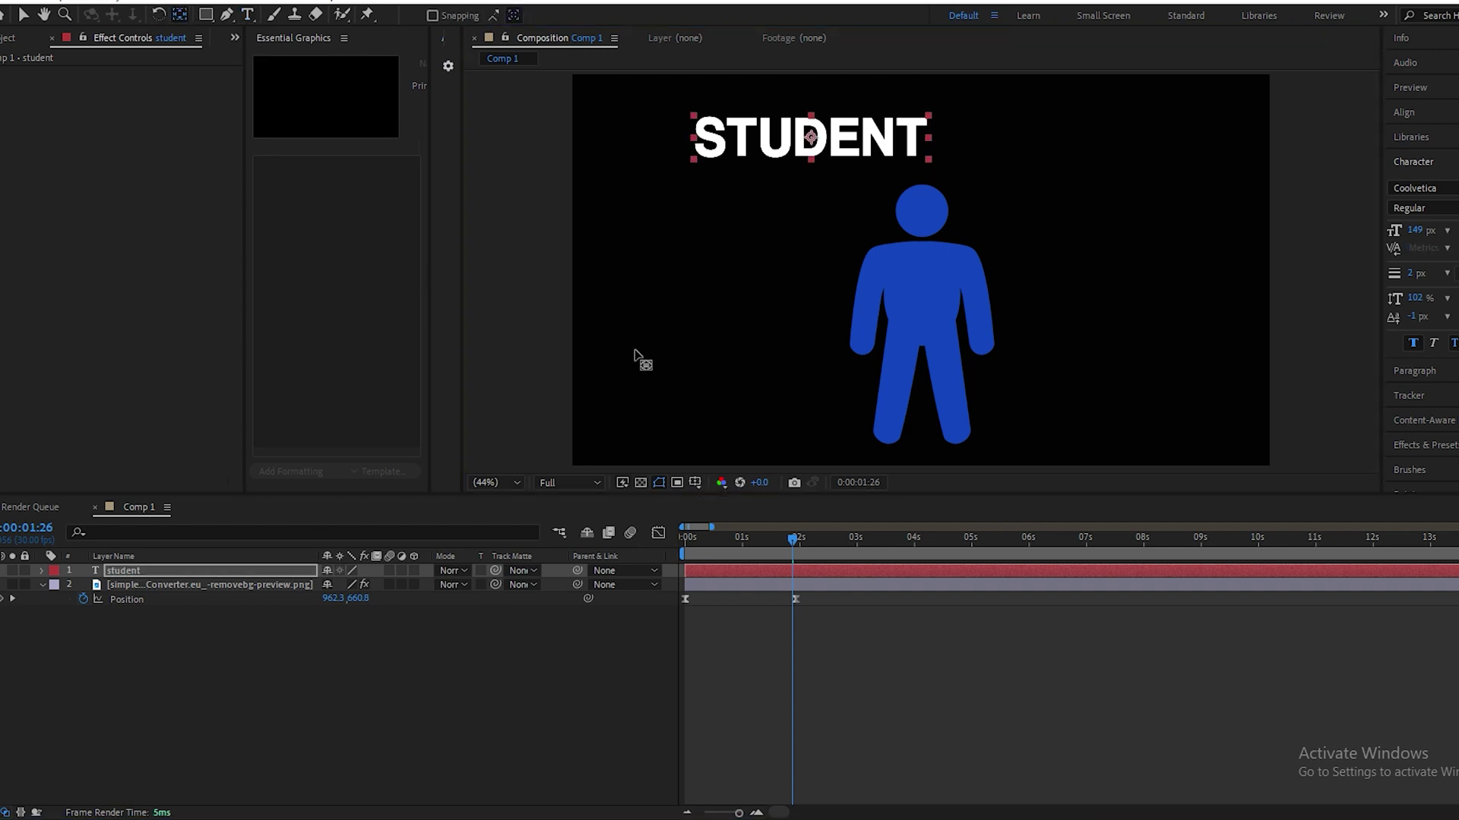
key("v")
left_click(1404, 112)
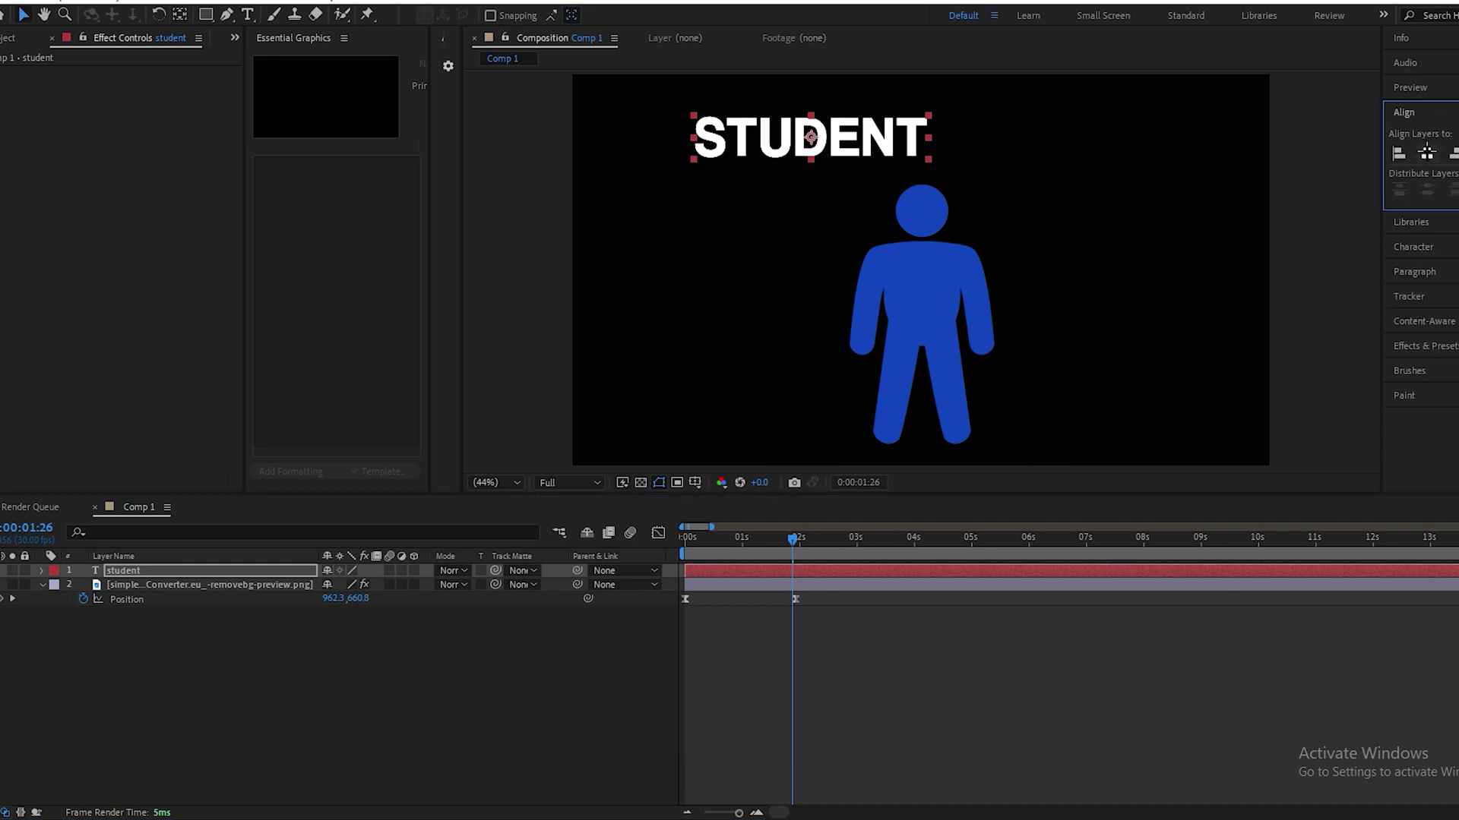
left_click(1427, 153)
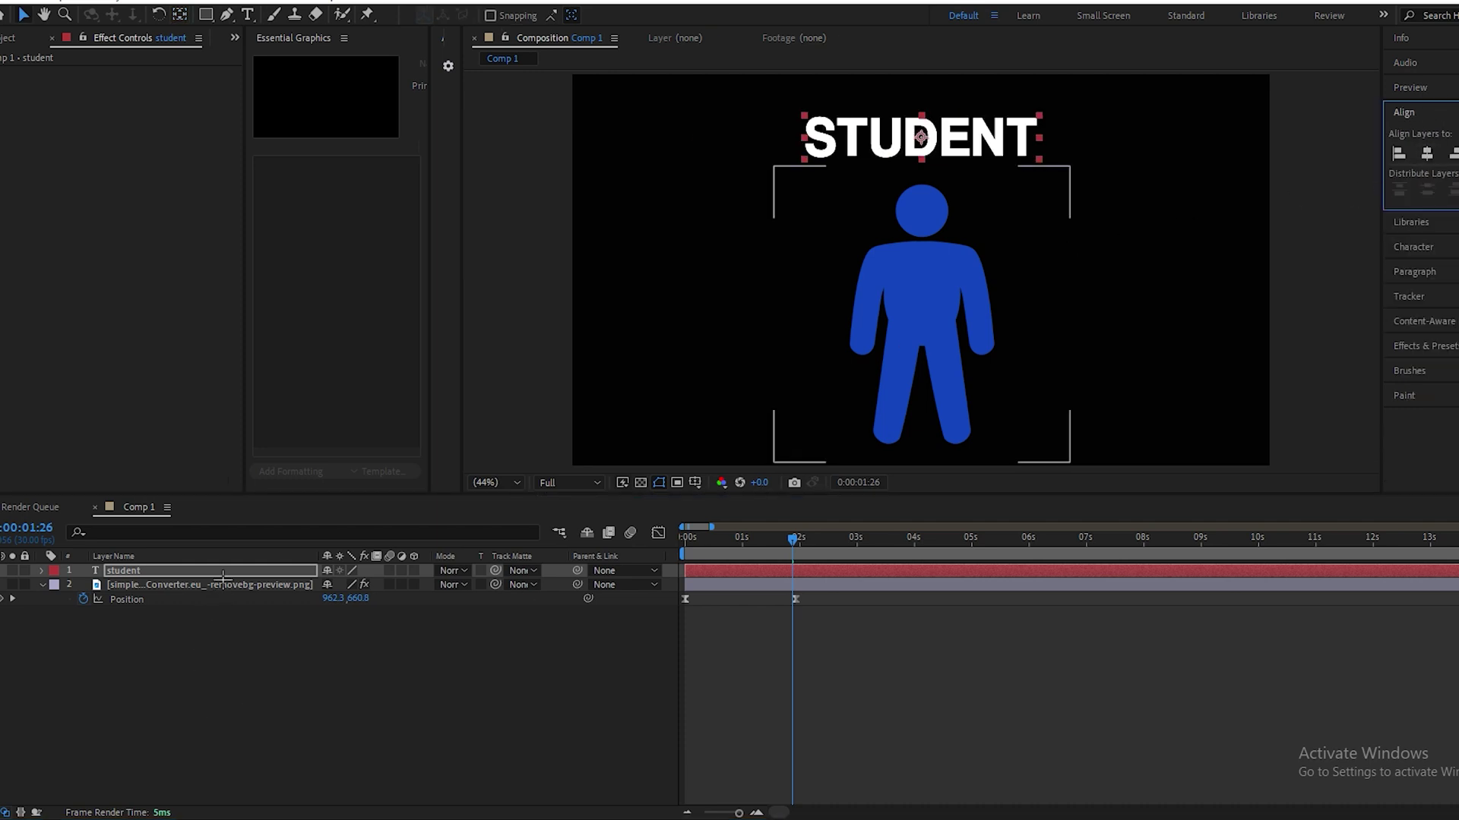
- Change the font of the STUDENT text to Akira Expanded
double_click(921, 140)
left_click(1421, 188)
type("a")
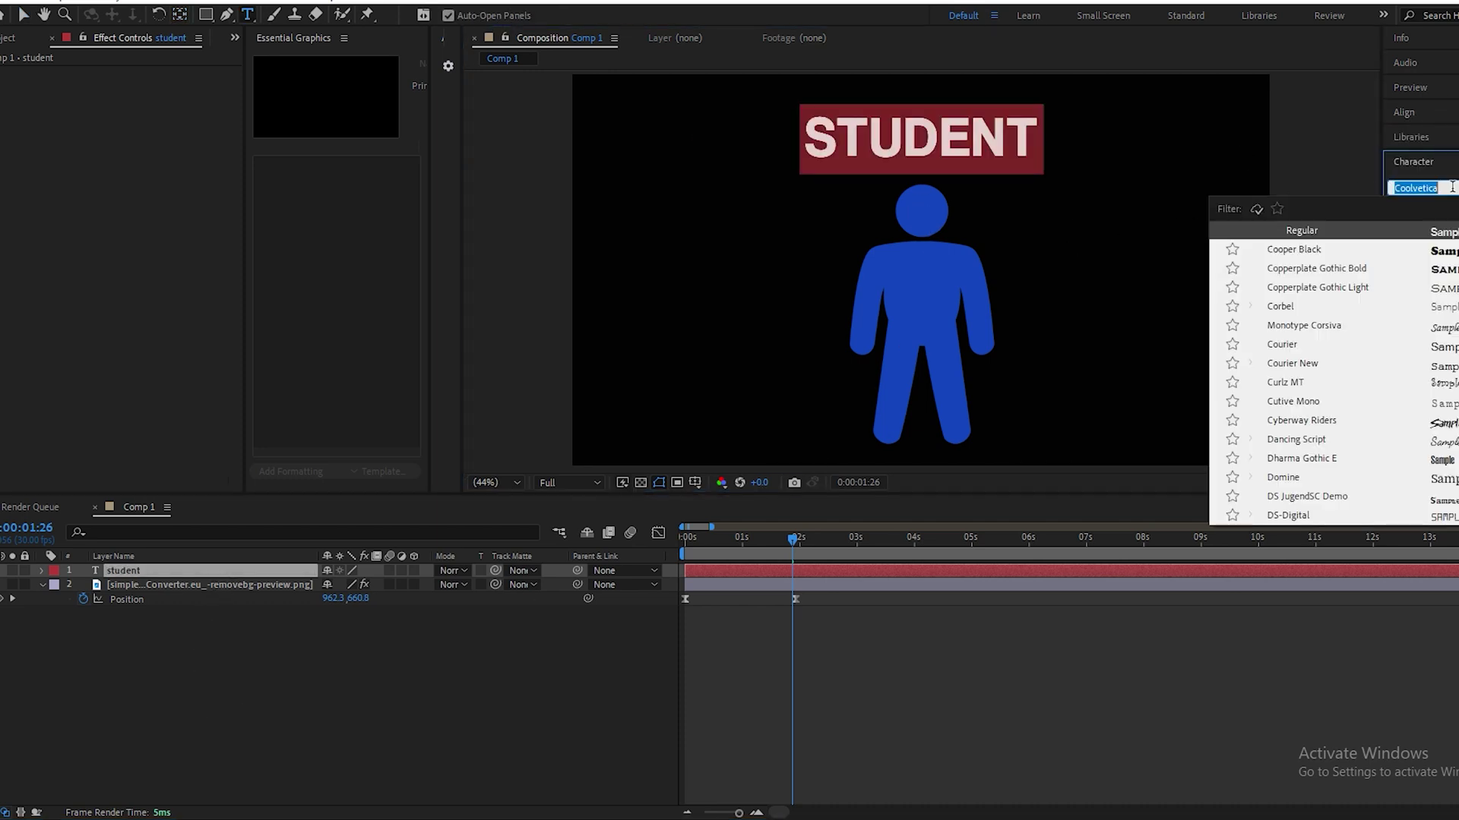
type("kir")
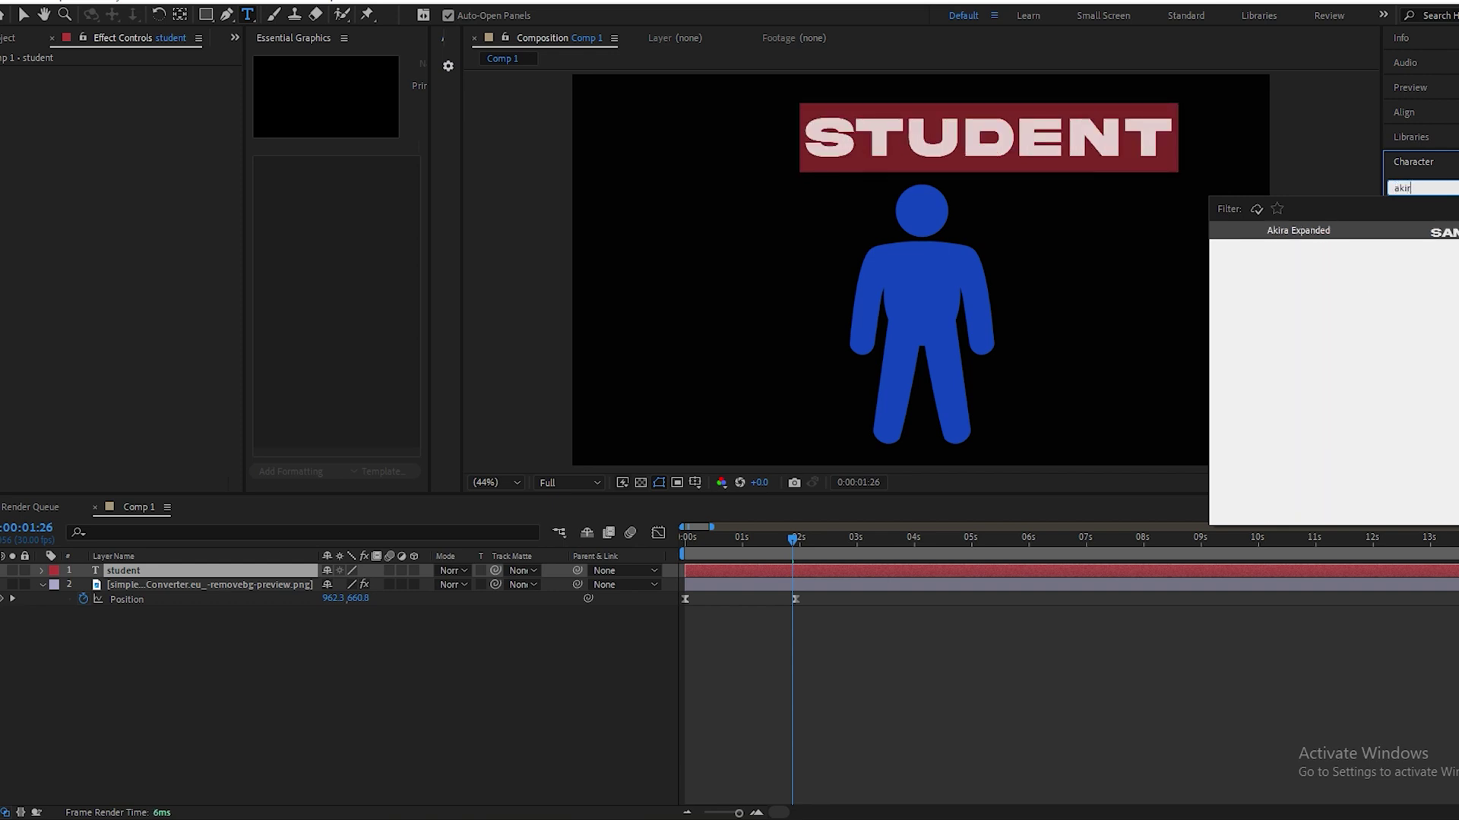
left_click(1284, 230)
left_click(902, 703)
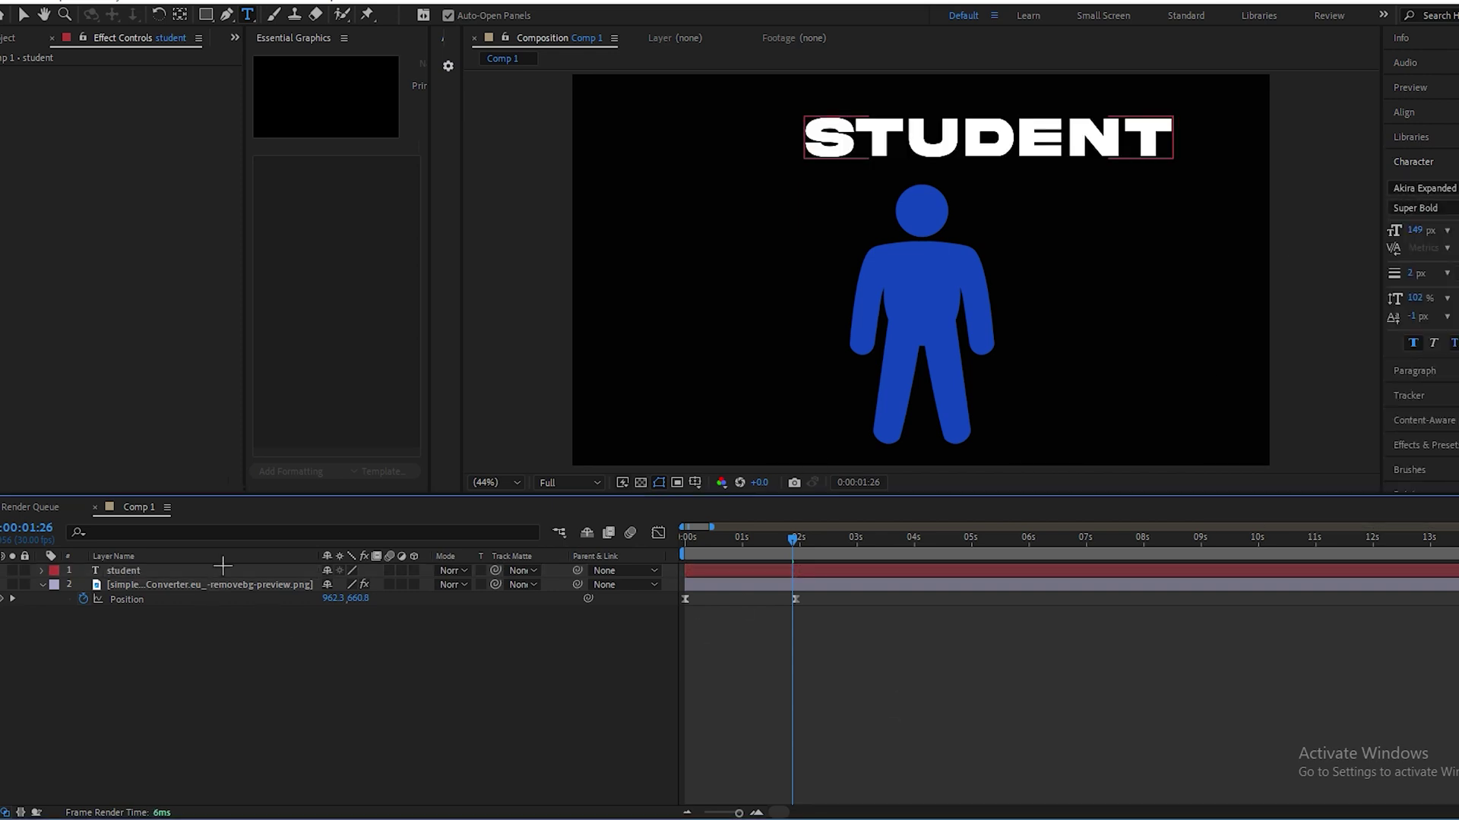
- Align the widened STUDENT text horizontally in the composition again and recenter its anchor point
left_click(1403, 112)
left_click(139, 571)
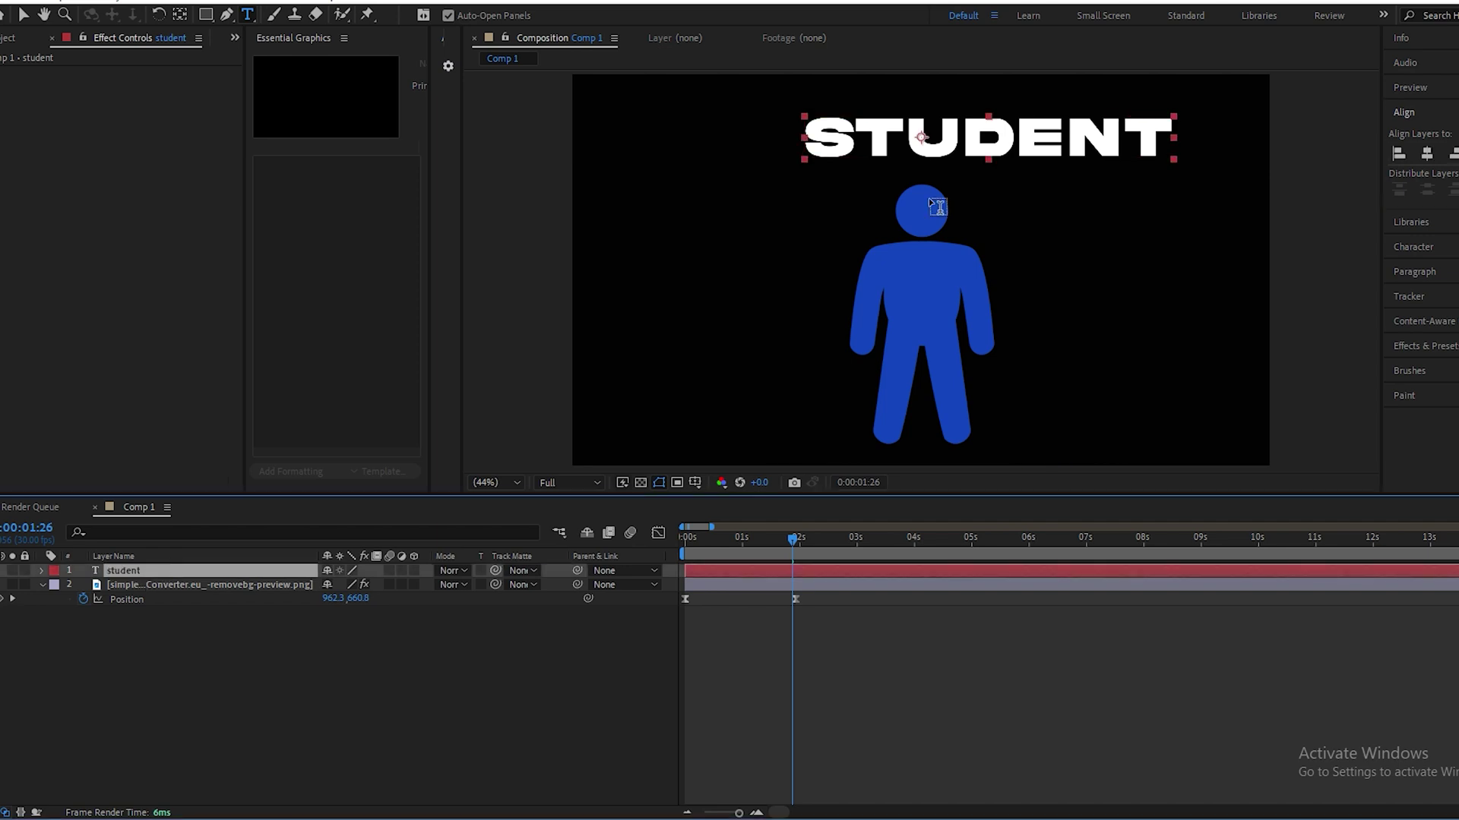
left_click(1427, 153)
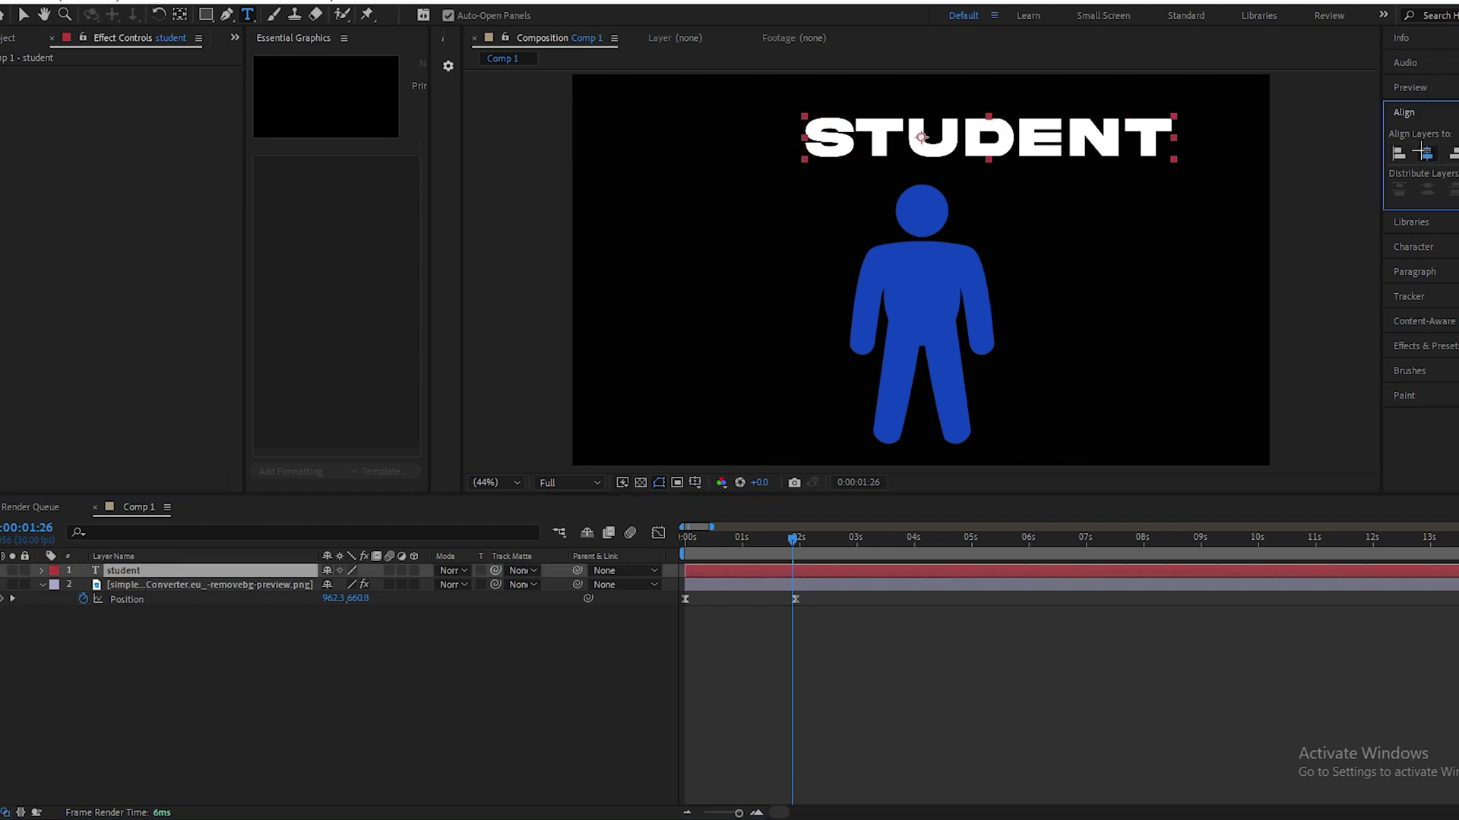
left_click(180, 15)
left_click(272, 566)
key("ctrl+alt+Home")
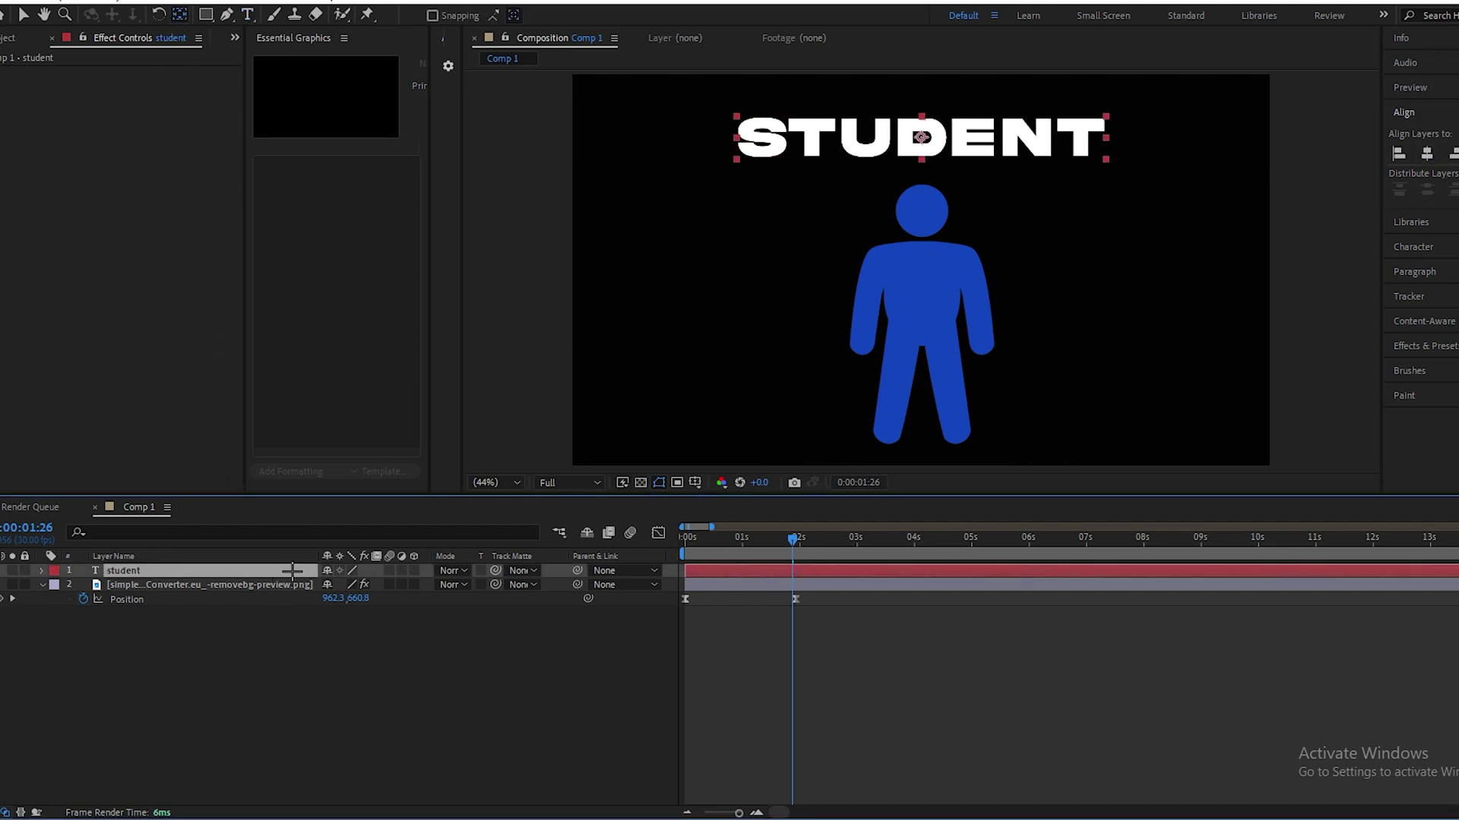
- Scale the STUDENT text layer down to 81%
key("s")
left_click_drag(350, 585, 335, 585)
left_click(368, 677)
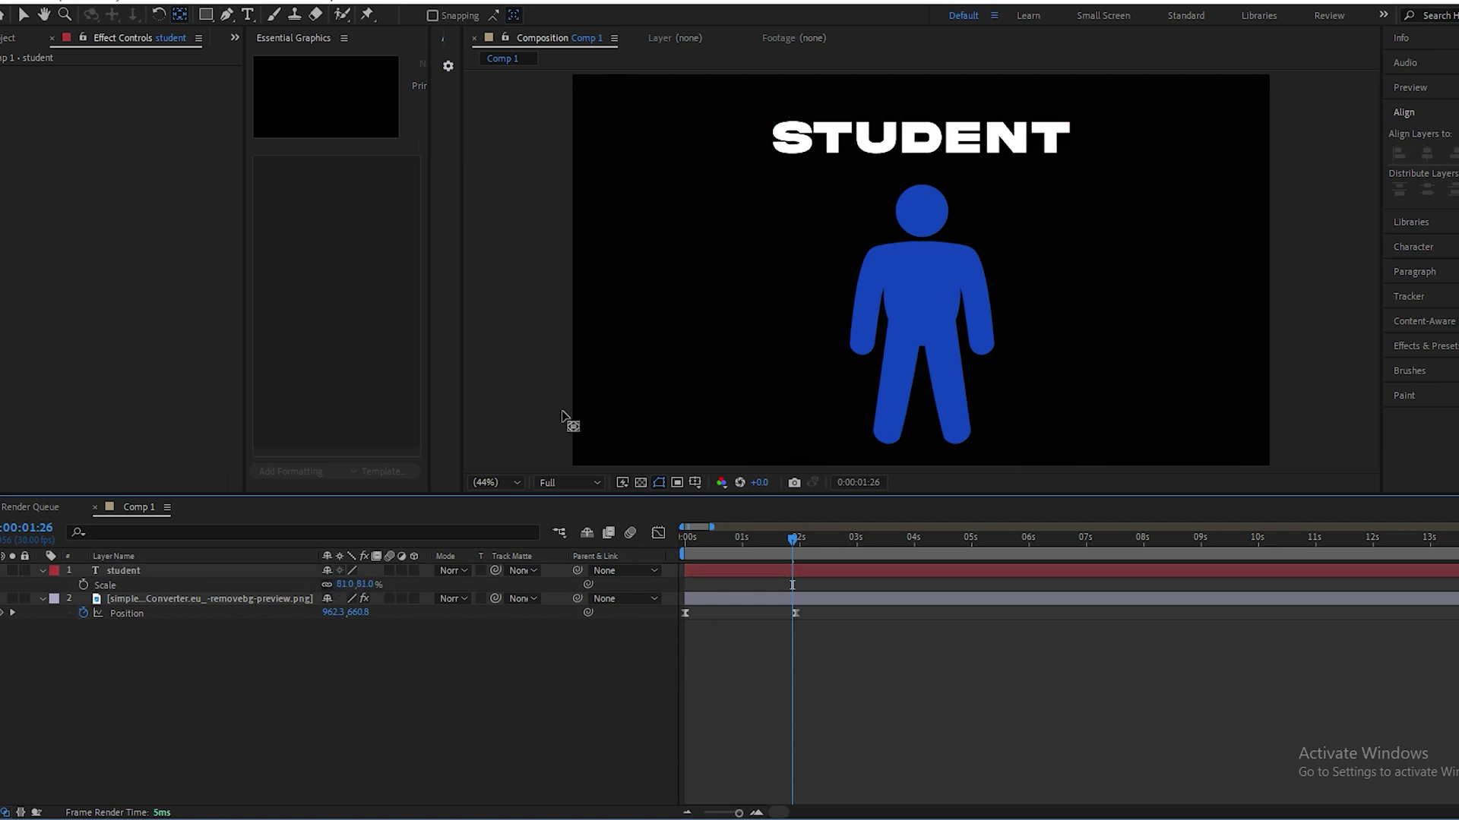
- Recolor the STUDENT text with the blue sampled from the figure's body
key("v")
left_click(972, 135)
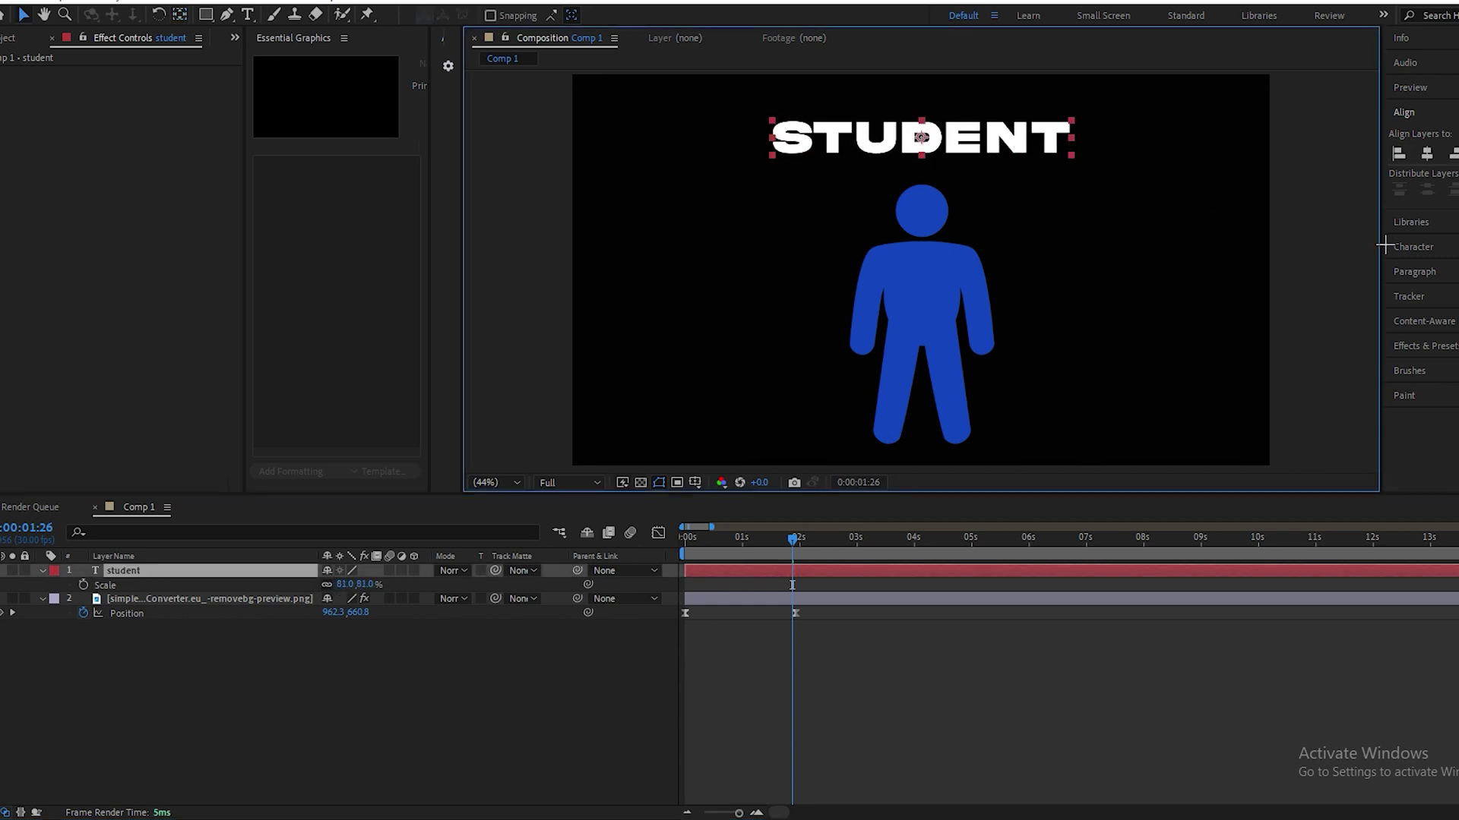
left_click(1436, 247)
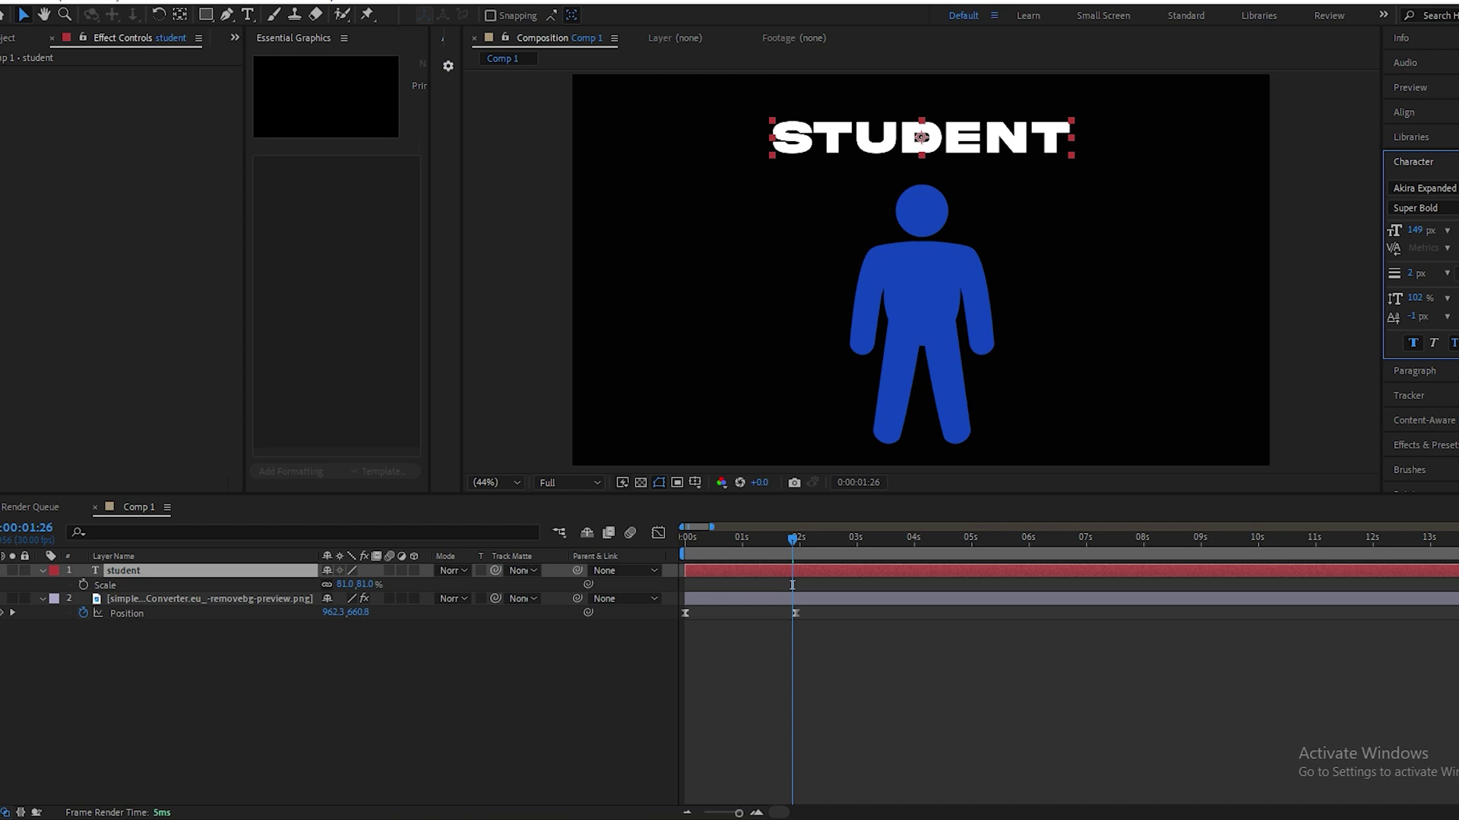
left_click(932, 302)
left_click(504, 666)
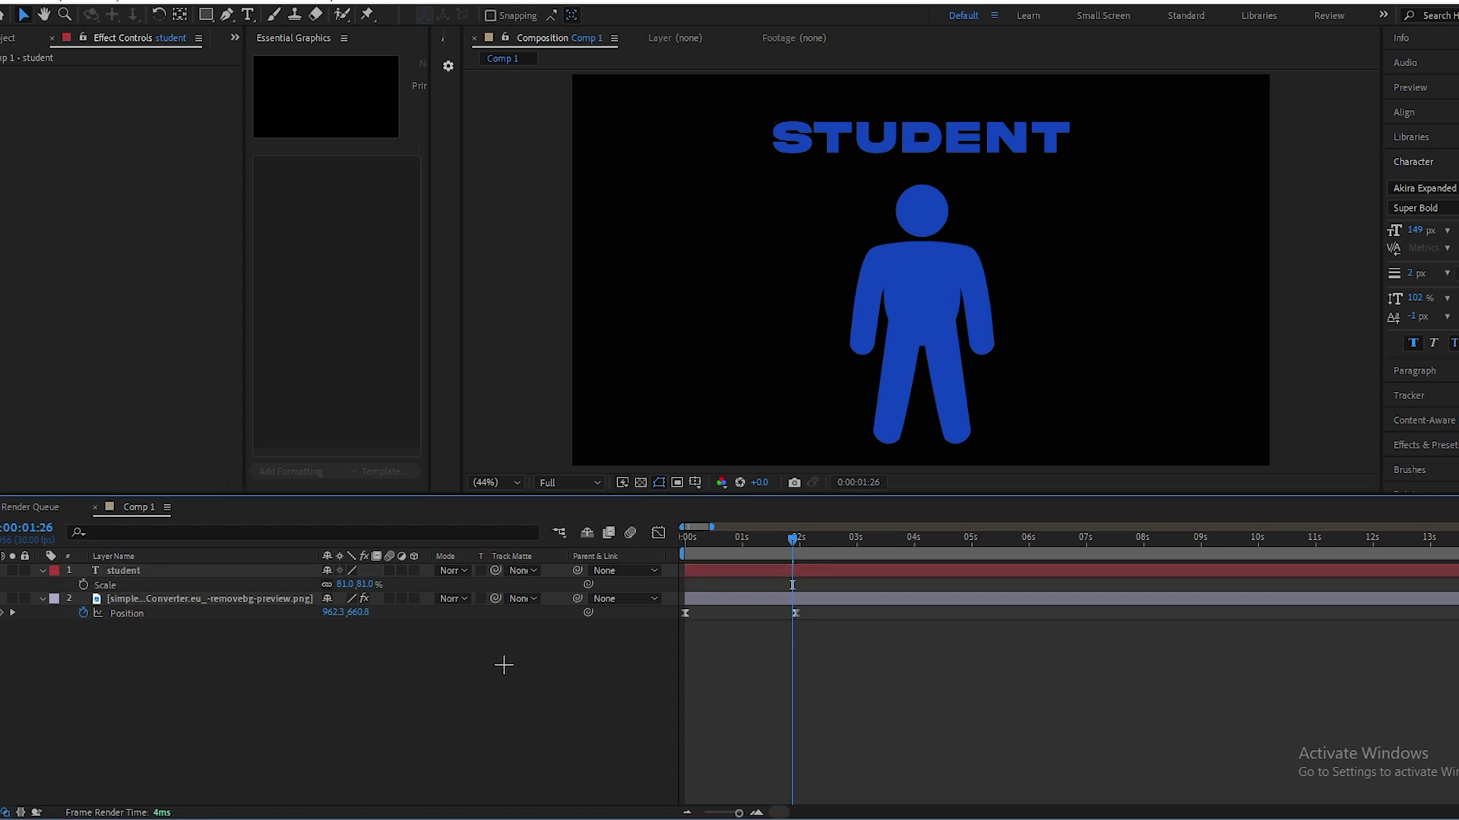
- Set the STUDENT text layer's scale to 91%
left_click(152, 571)
left_click_drag(342, 585, 349, 585)
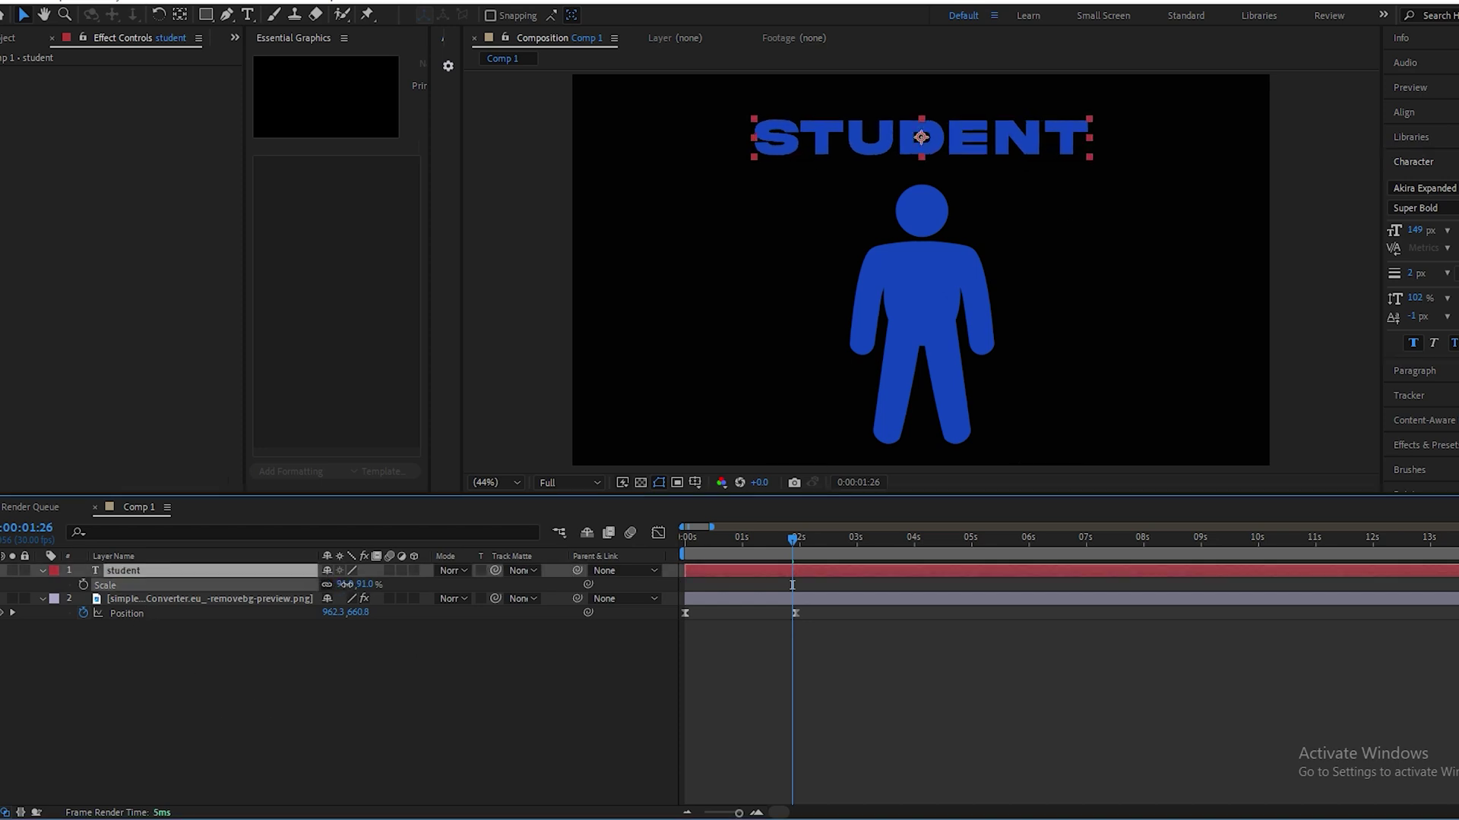
left_click(386, 650)
- Add a text animator with Position and Opacity properties to the student layer
left_click(42, 570)
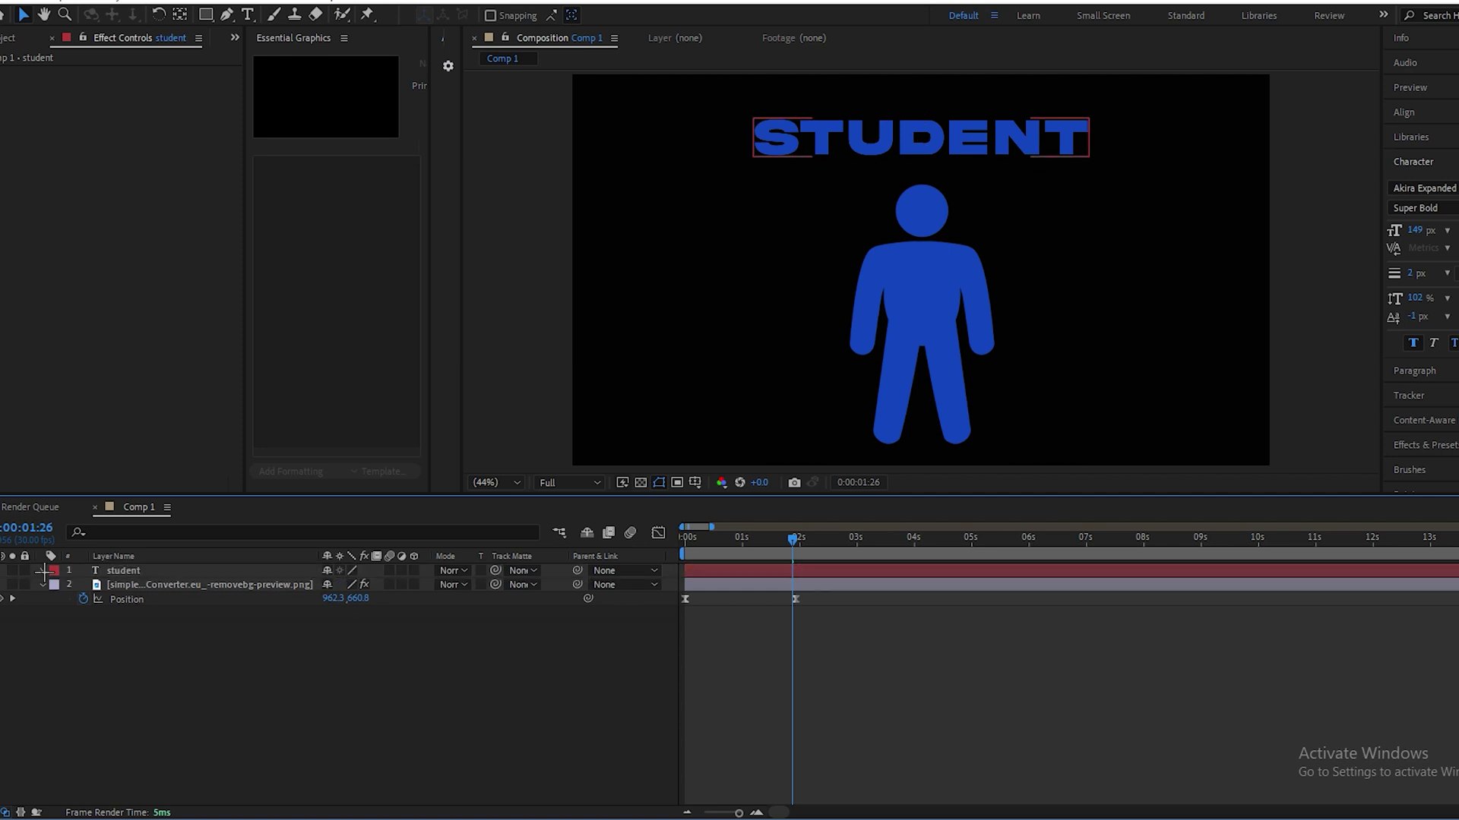
left_click(43, 570)
left_click(422, 585)
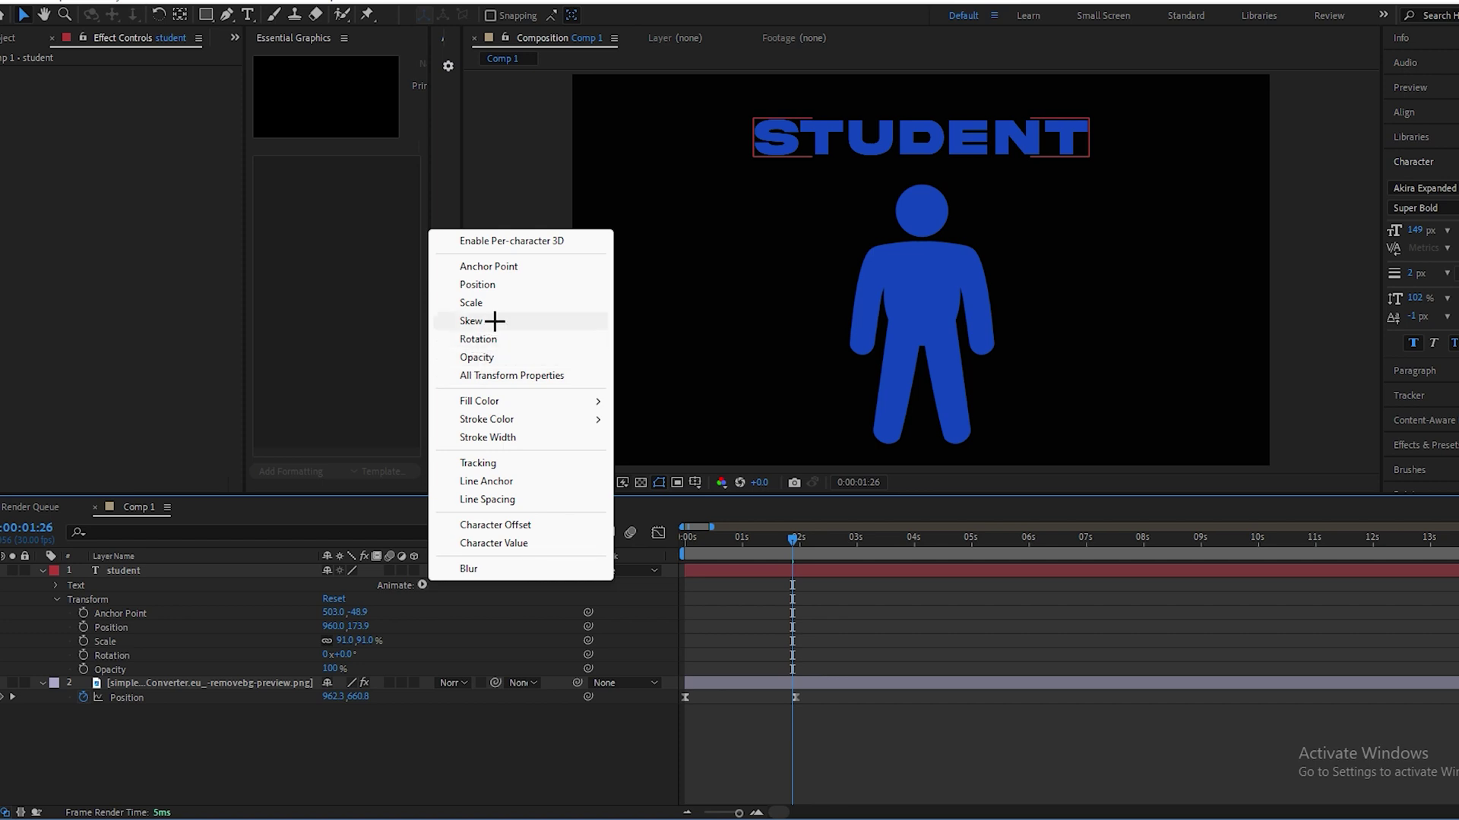
left_click(478, 284)
left_click(421, 641)
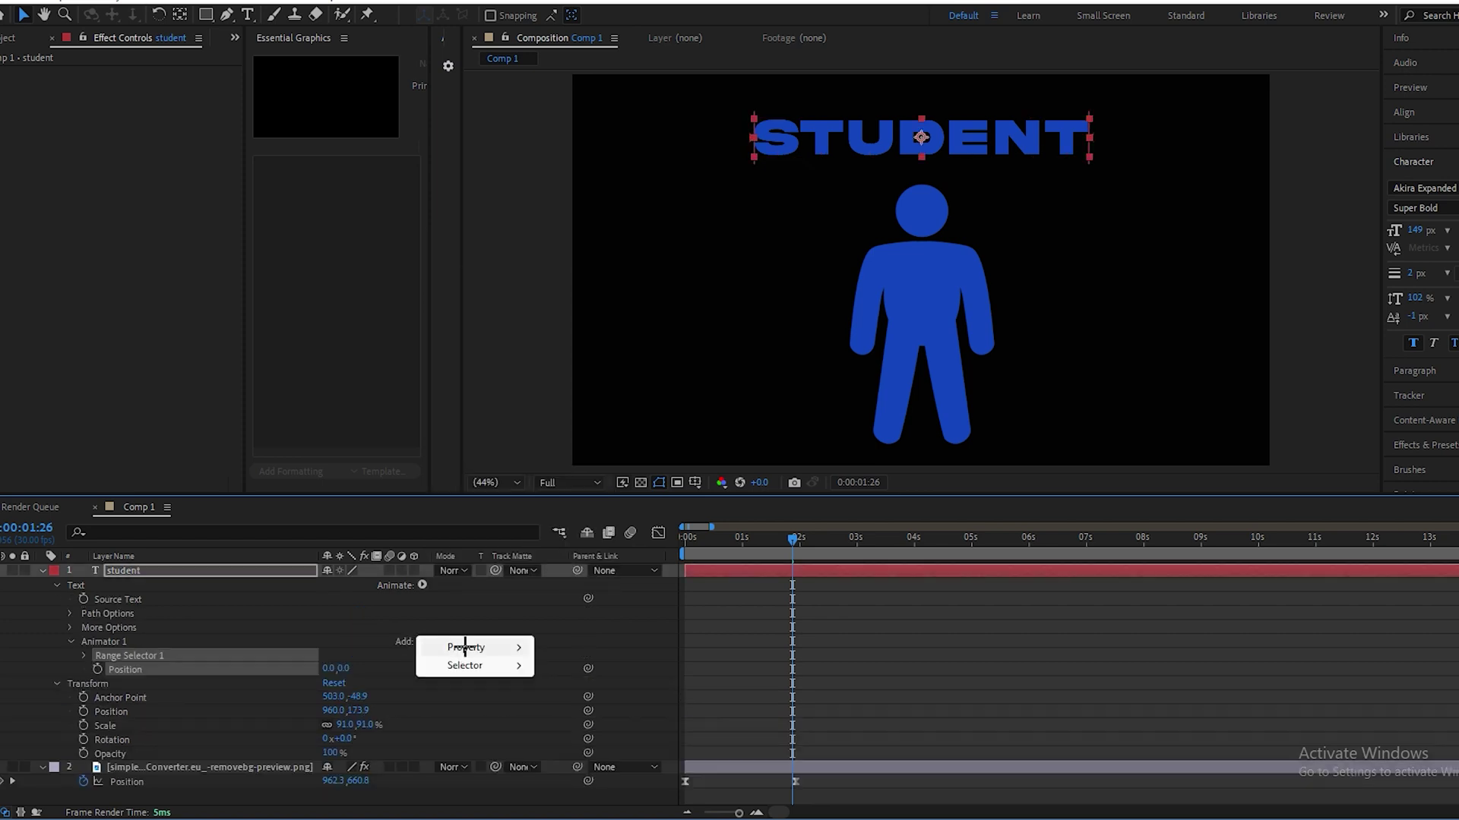
mouse_move(464, 647)
left_click(592, 435)
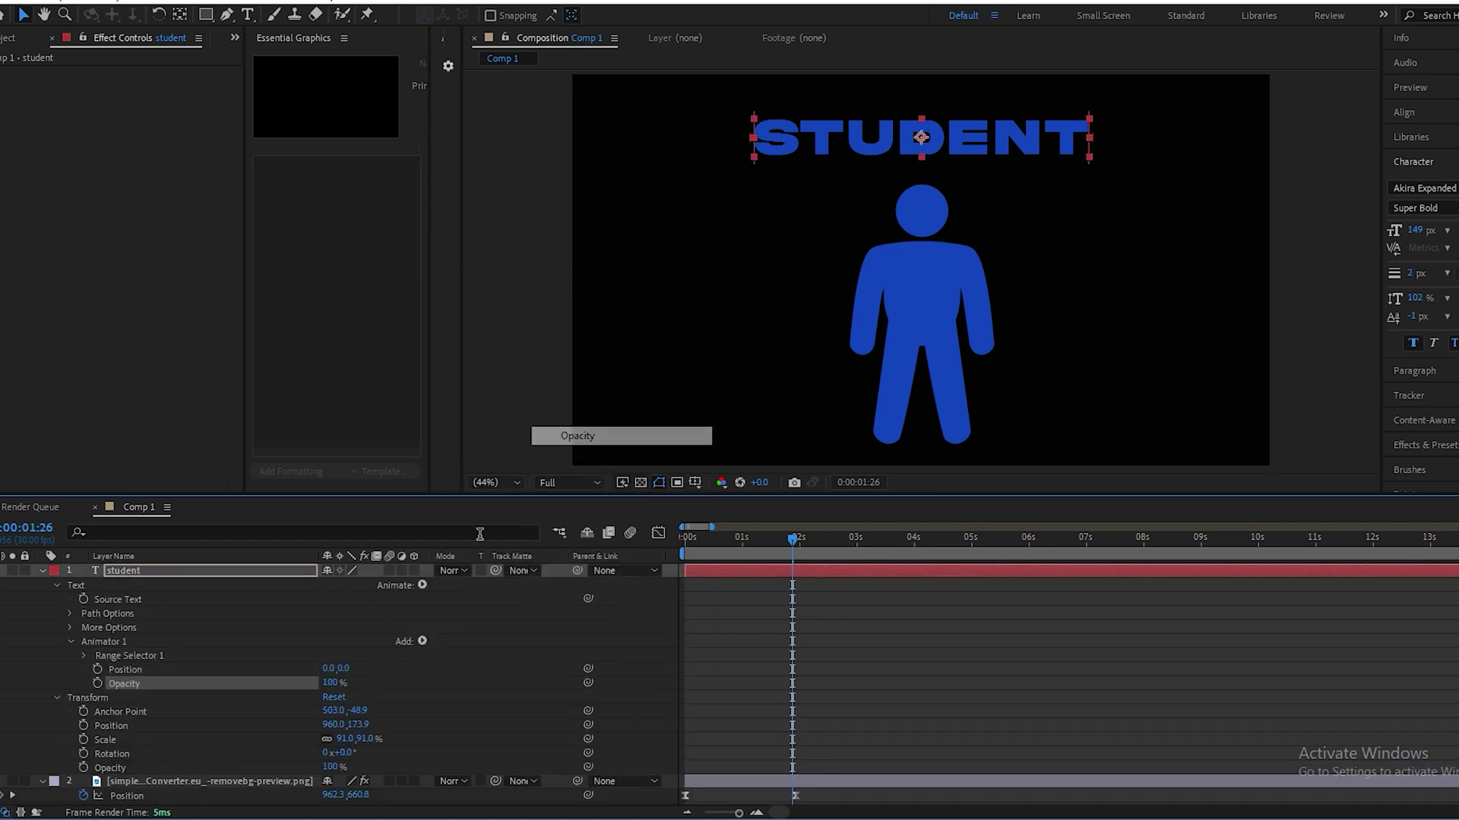
- Set Animator 1's Position to 0, 36 and its Opacity to 0%
left_click(344, 668)
type("36")
key("Return")
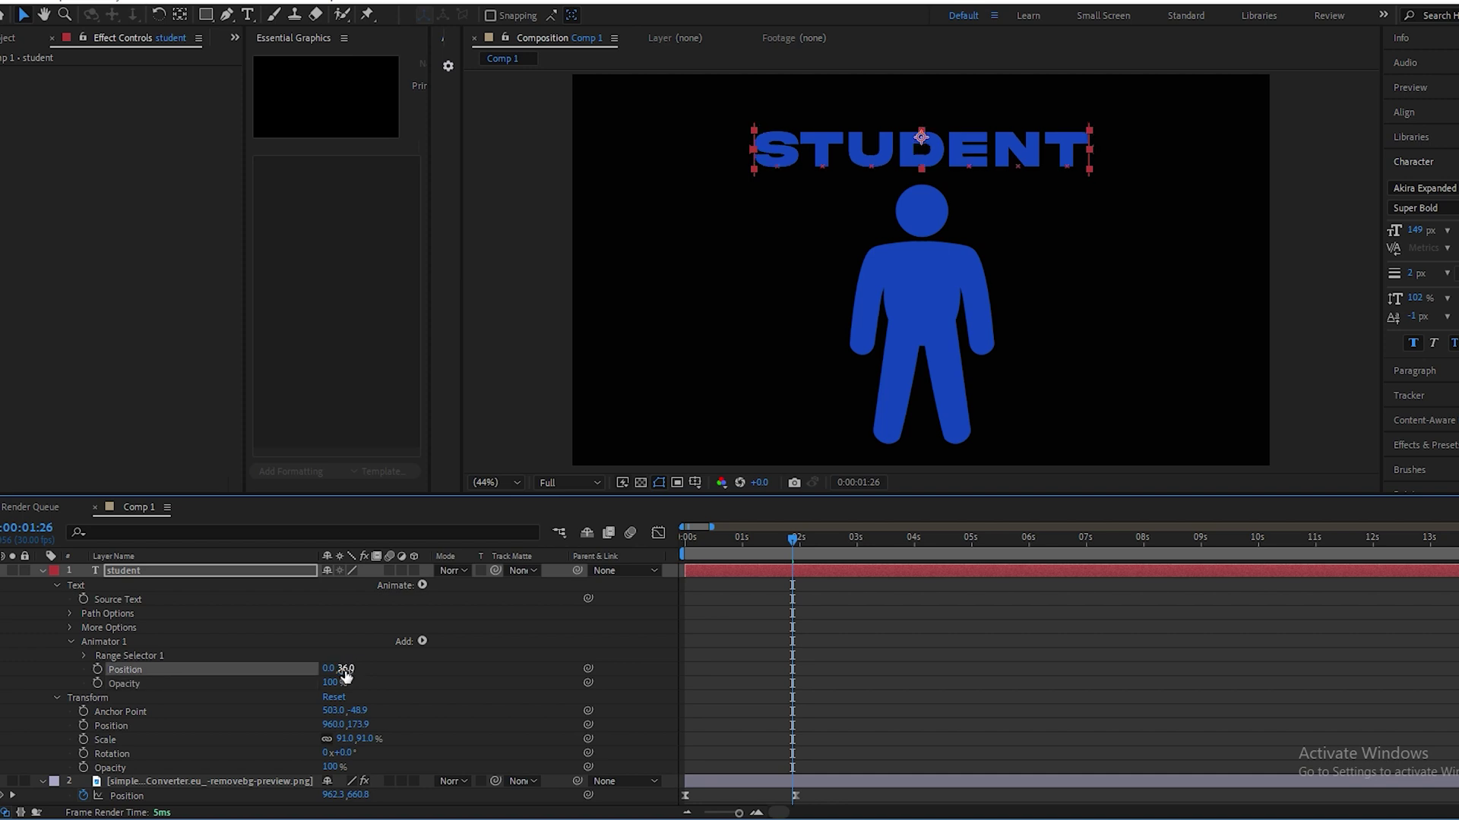
left_click(329, 682)
type("0")
key("Return")
- Keyframe Range Selector 1's Offset from -100% at 0:00:01:26 to 100% at 0:00:02:10
left_click(84, 656)
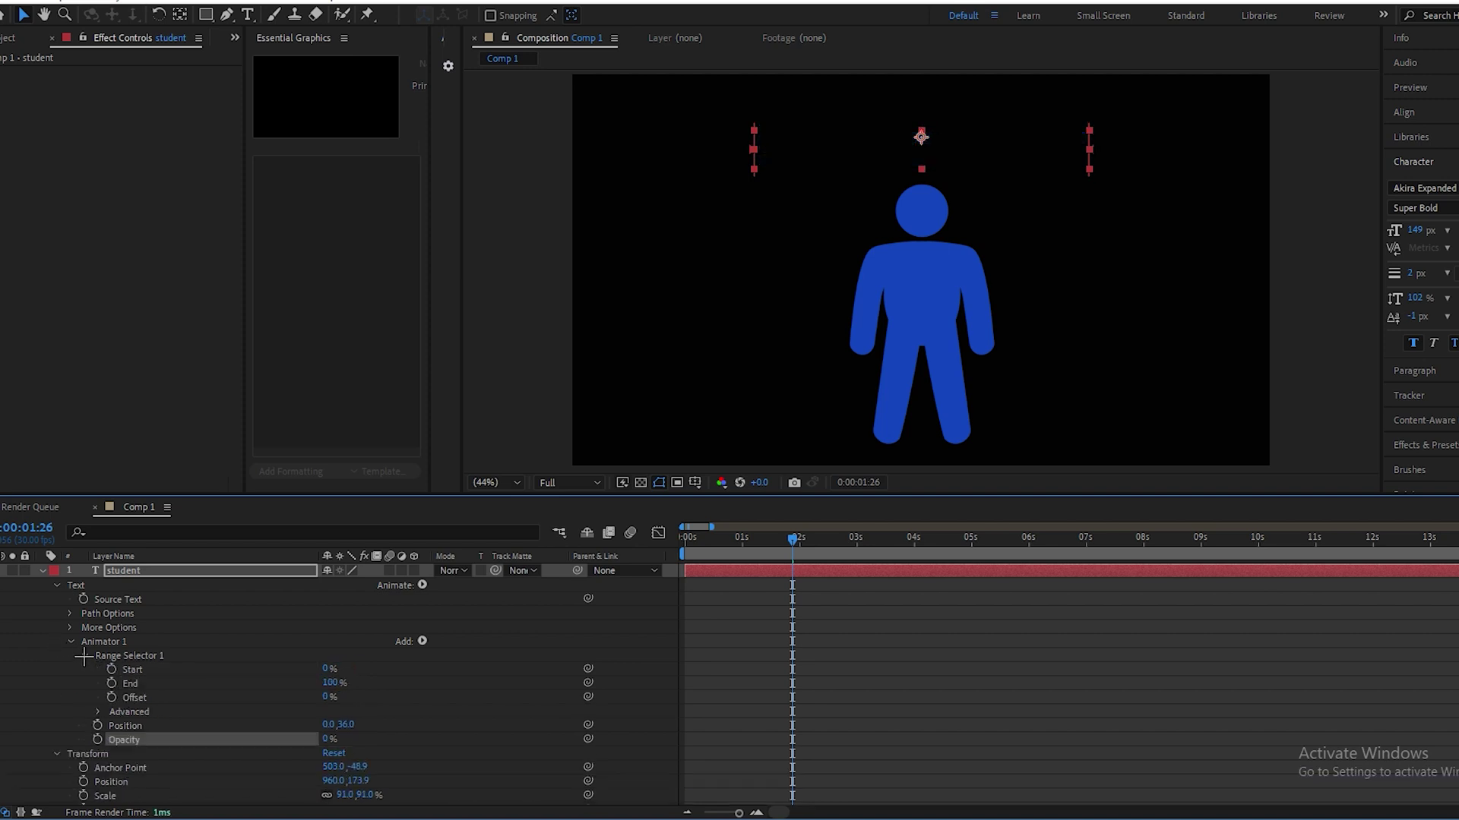
left_click(203, 698)
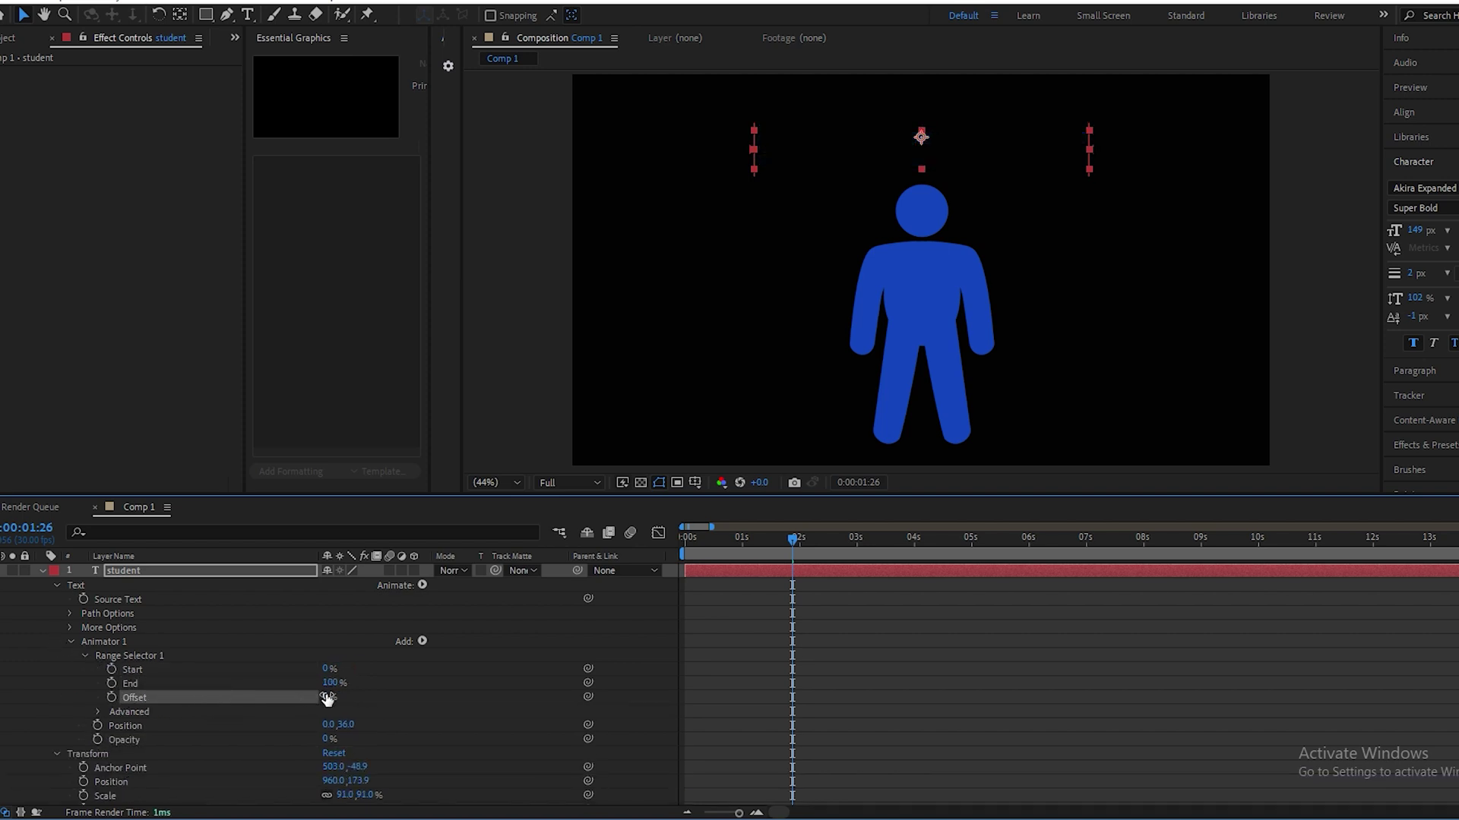
left_click_drag(327, 698, 107, 696)
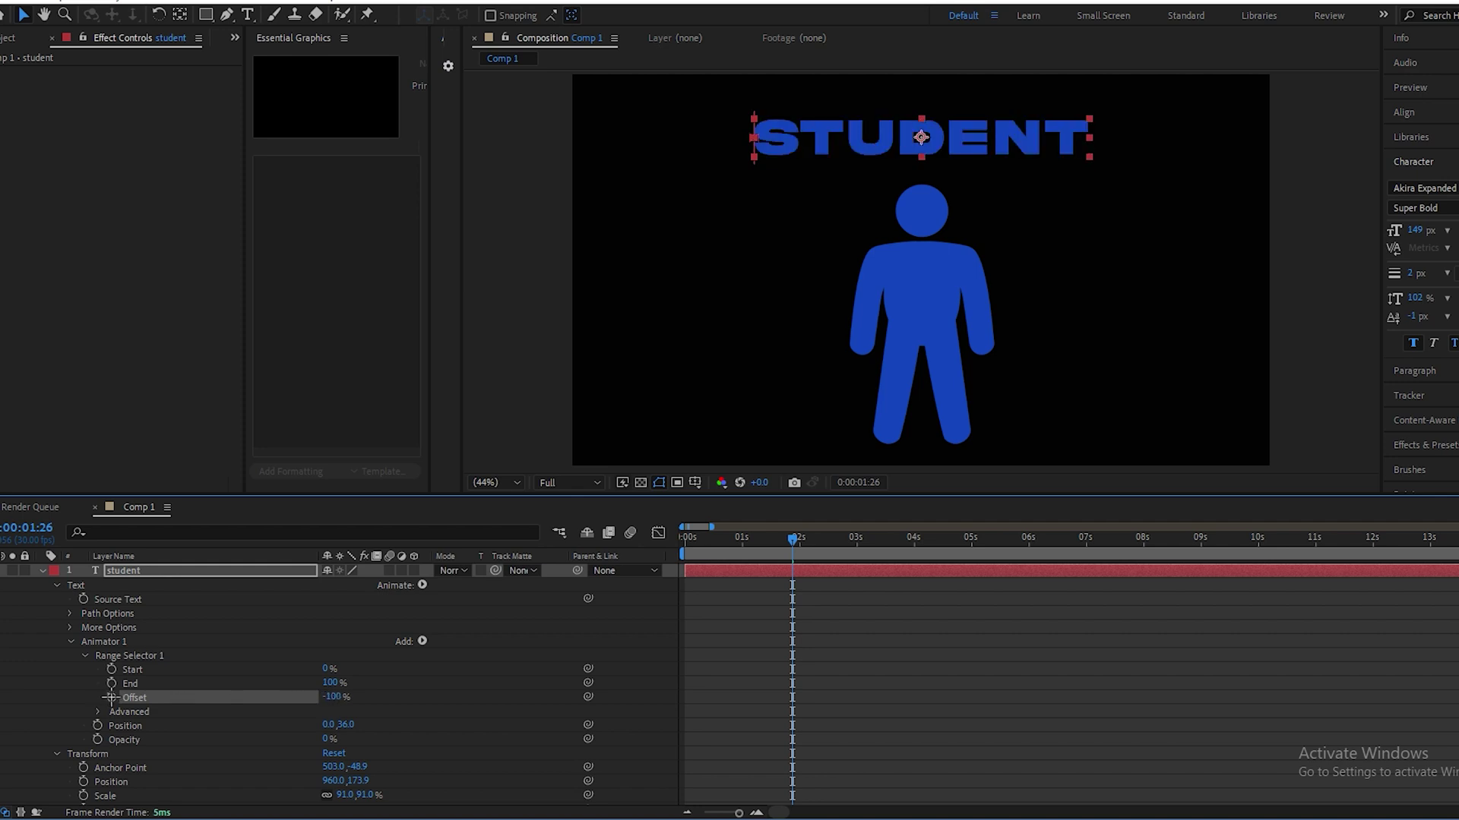
left_click(111, 698)
left_click_drag(792, 538, 821, 541)
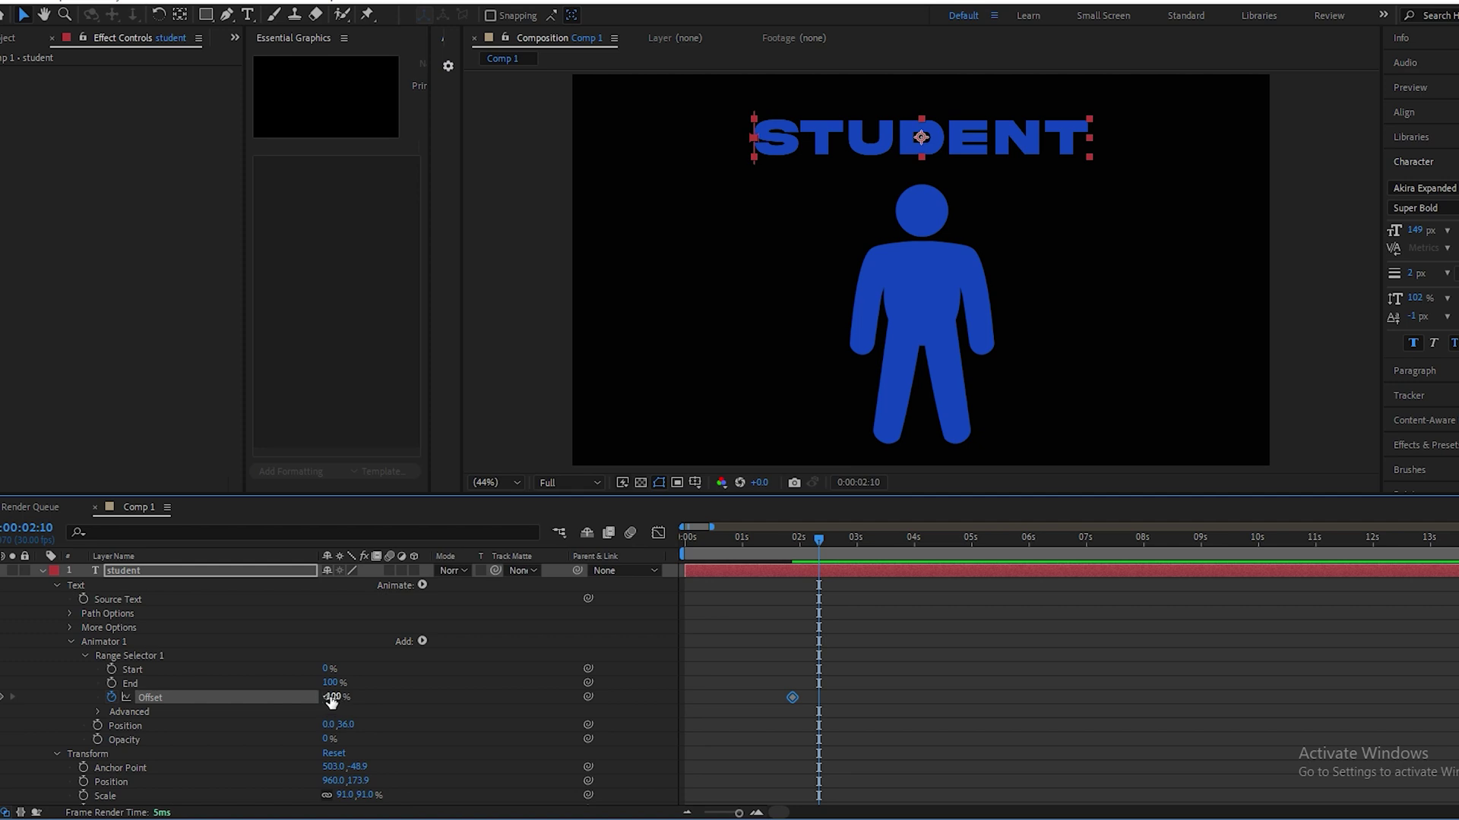
left_click_drag(330, 703, 773, 620)
left_click_drag(813, 541, 625, 556)
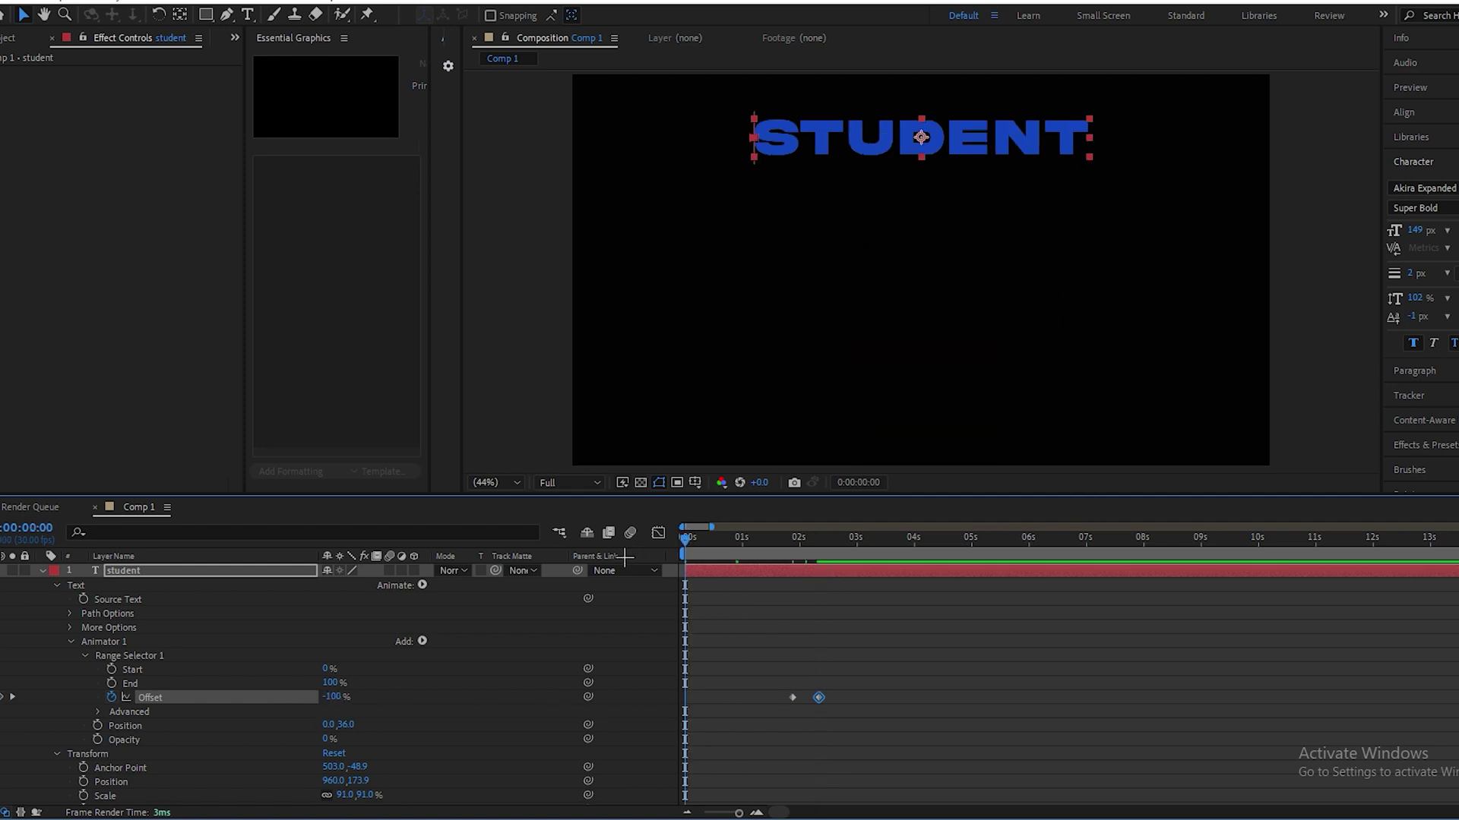
- Set the range selector's advanced Shape to Ramp Up and preview the title reveal
left_click(97, 712)
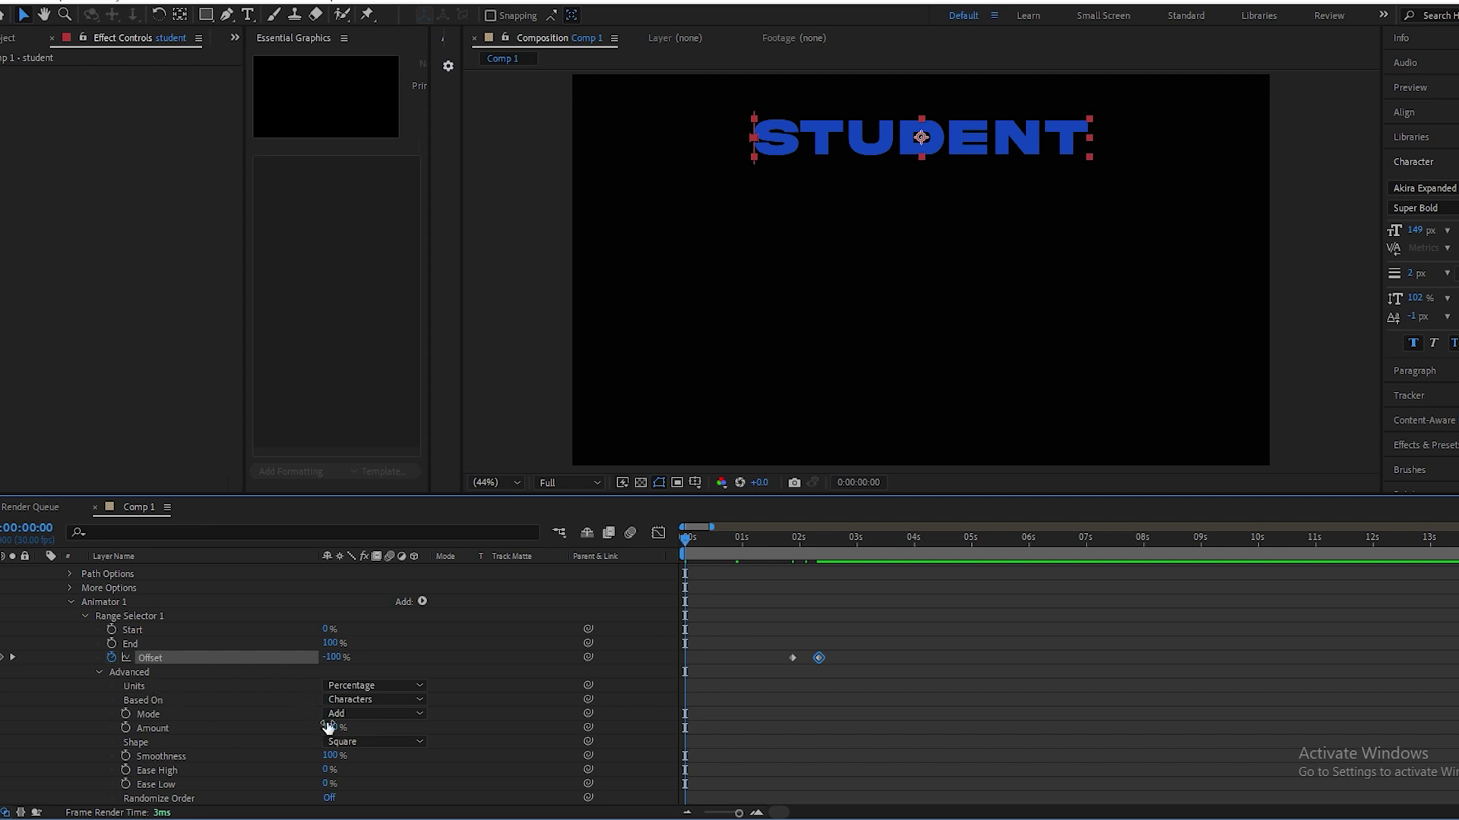
left_click(372, 741)
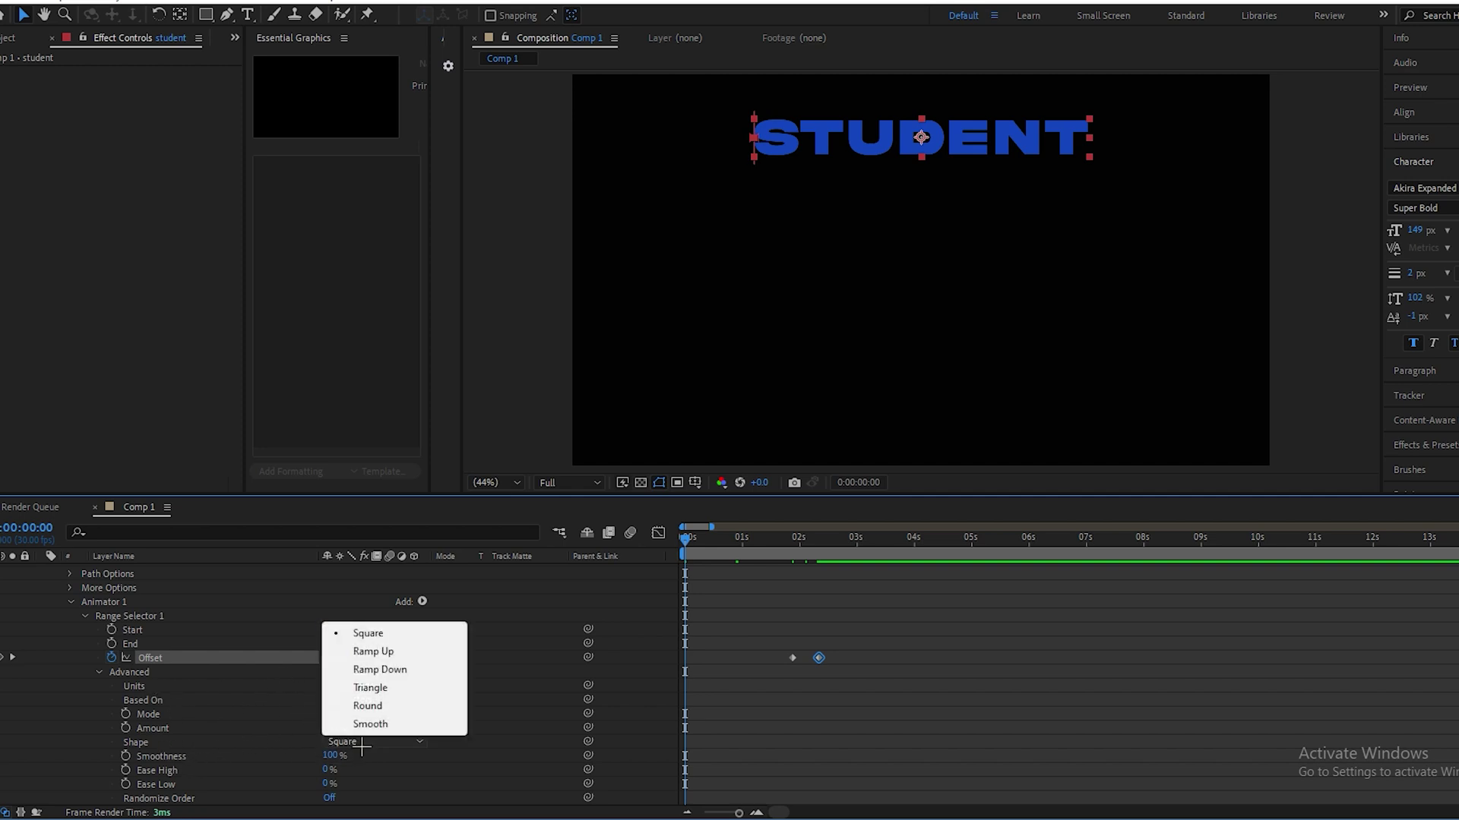
left_click(377, 655)
key("space")
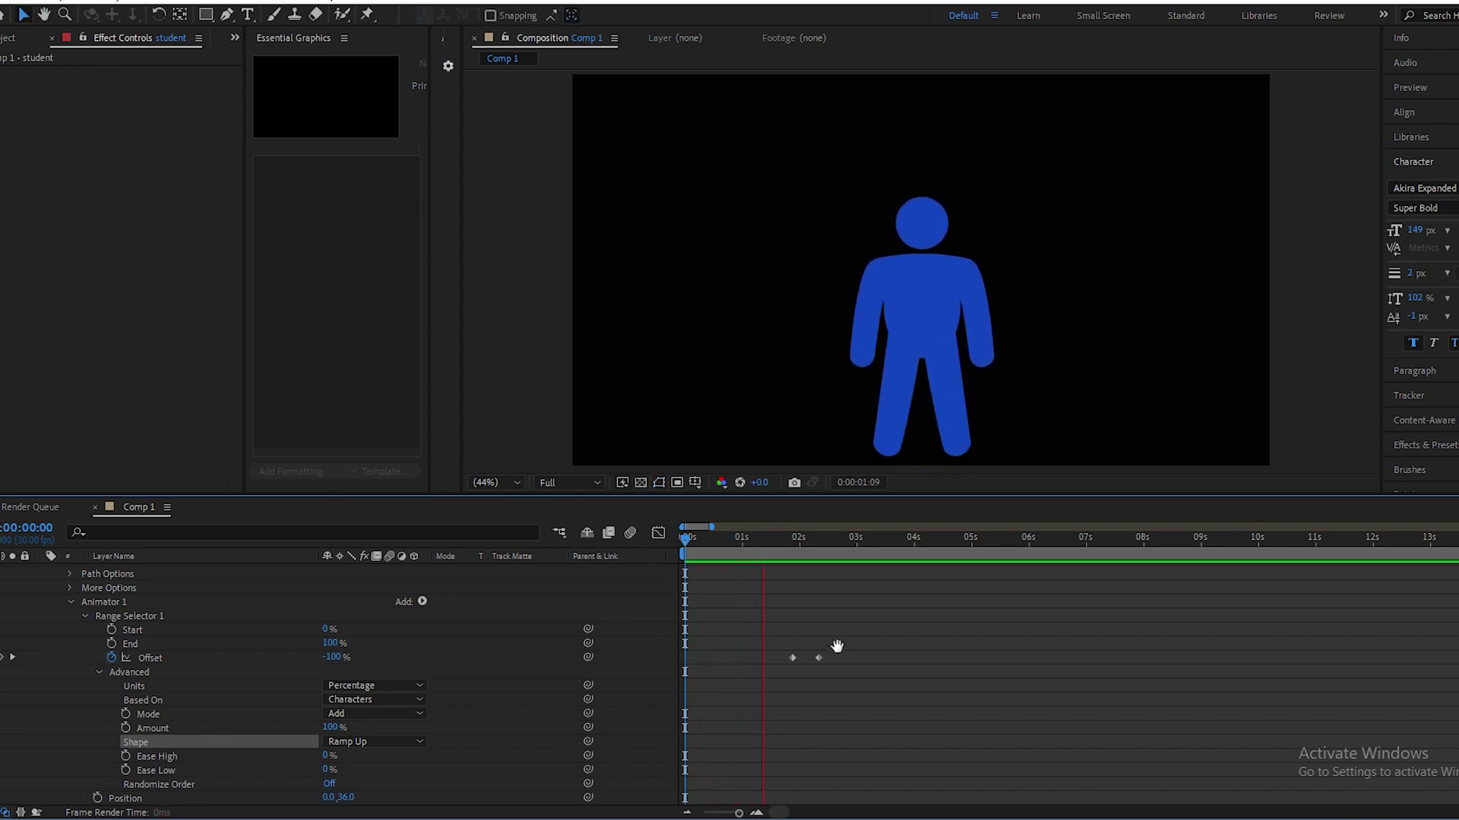
- Retime the two Offset keyframes so they run from just after one second to just before two seconds
mouse_move(762, 642)
left_mouse_down()
mouse_move(872, 671)
mouse_move(747, 658)
left_mouse_up()
key("space")
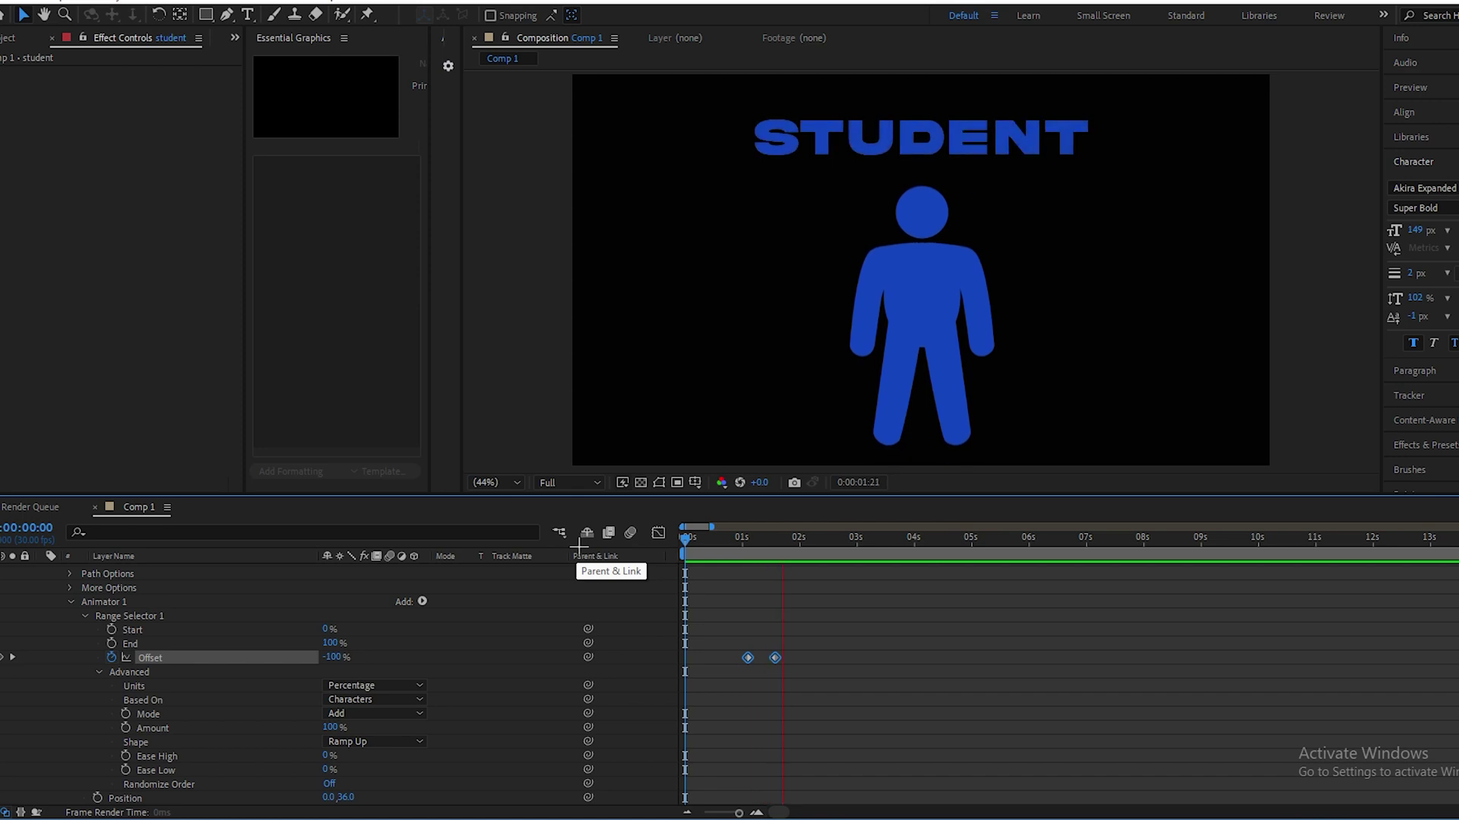
key("space")
left_click_drag(775, 657, 790, 655)
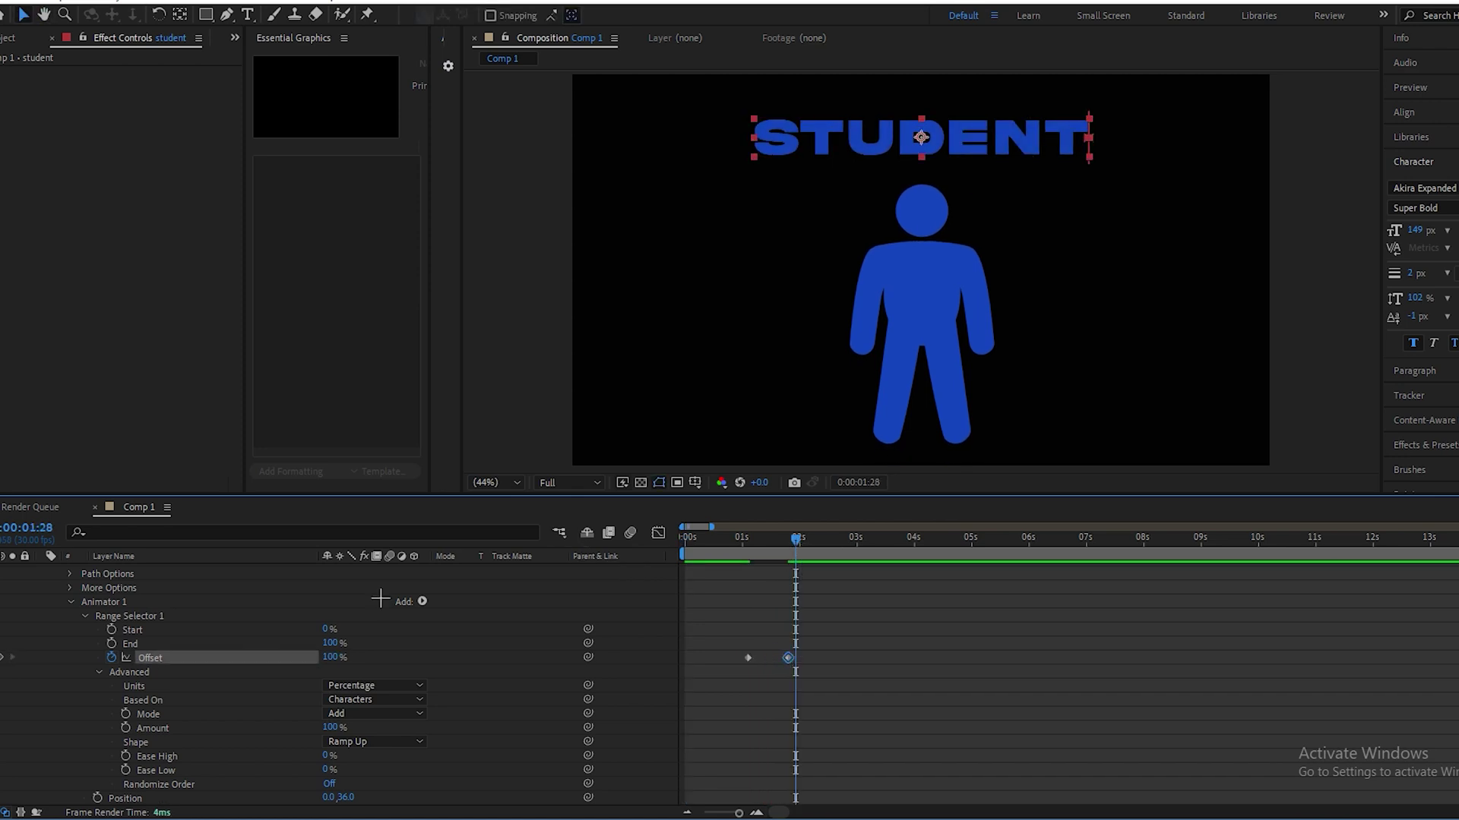
- Collapse the student layer's properties and preview the animation from the start
scroll(74, 607, "up", 2)
left_click(43, 571)
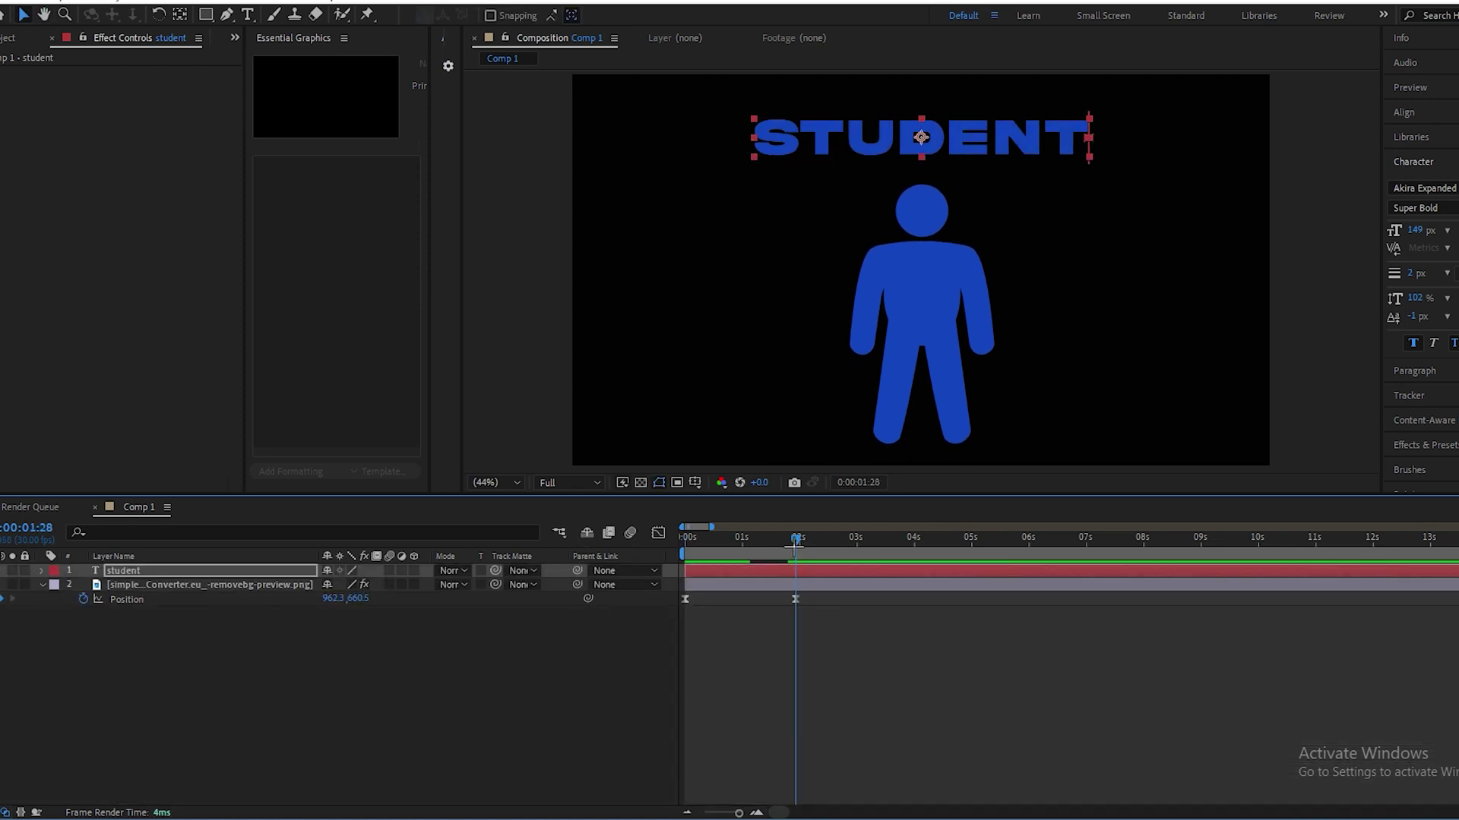
key("Home")
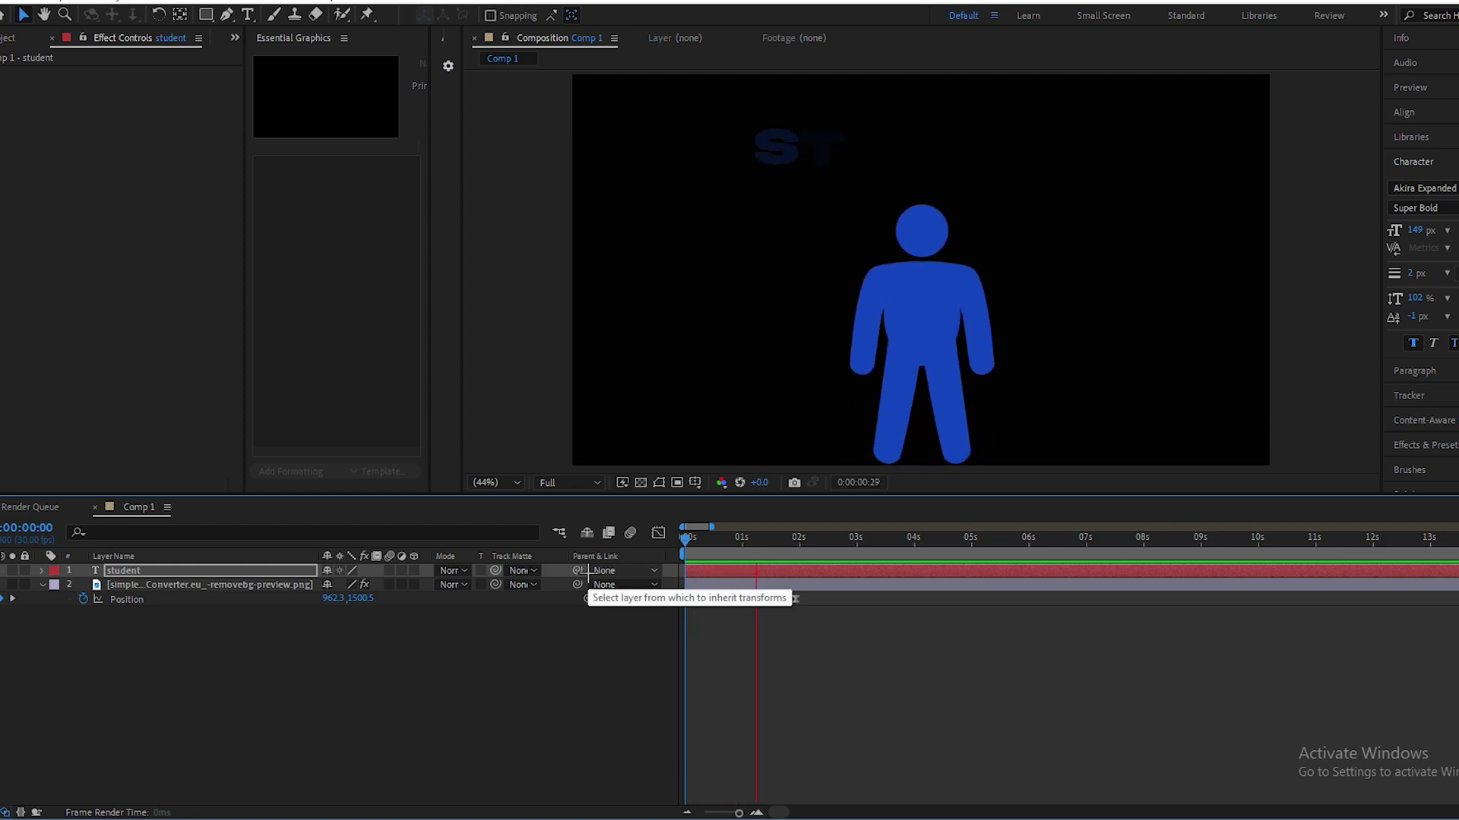
- With no layer selected, draw a vertical Pen tool line from between the figure's feet to well below the frame
left_click(392, 702)
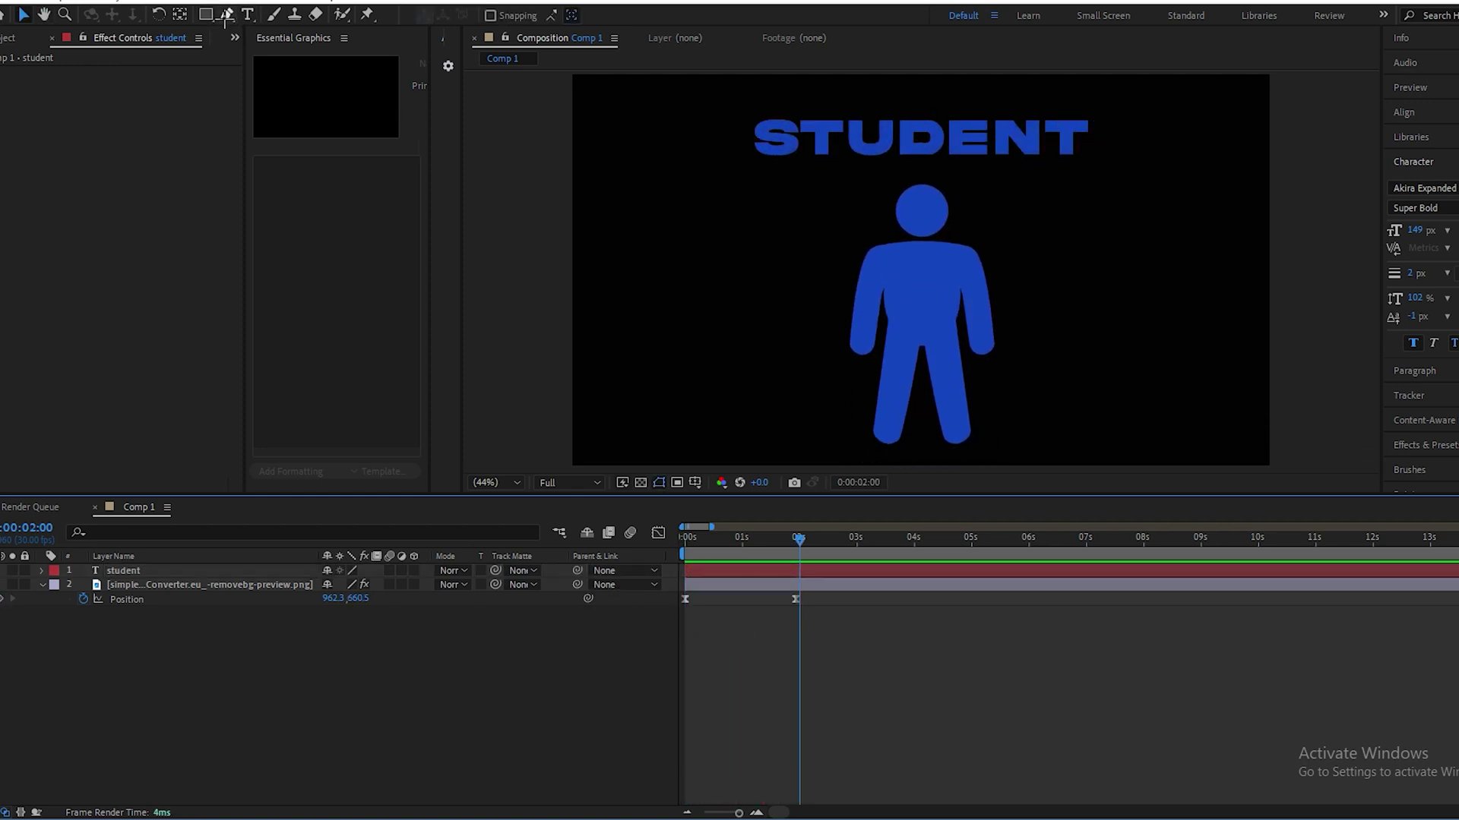
left_click(227, 14)
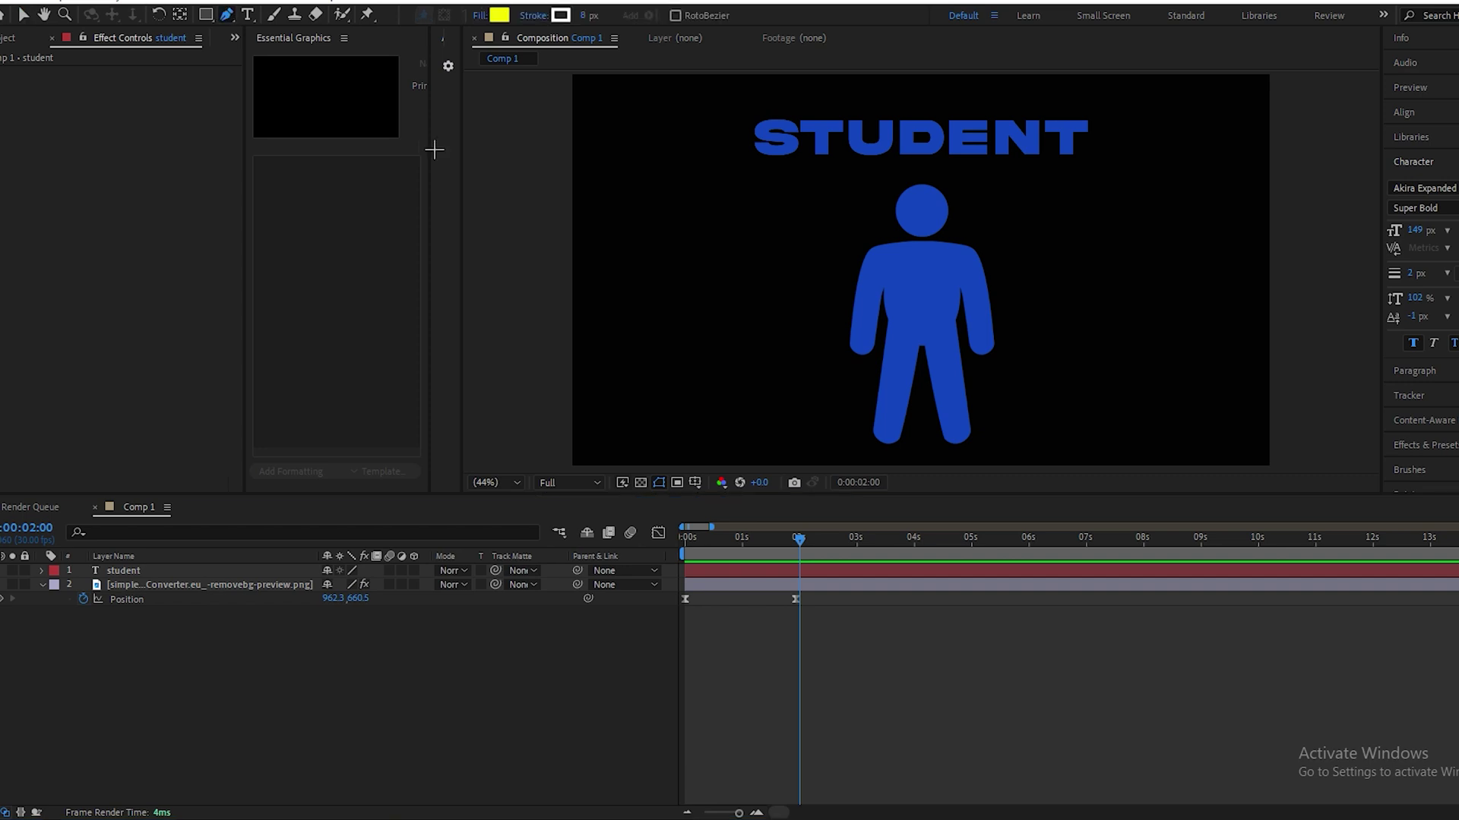
left_click(924, 446)
scroll(923, 448, "down", 8)
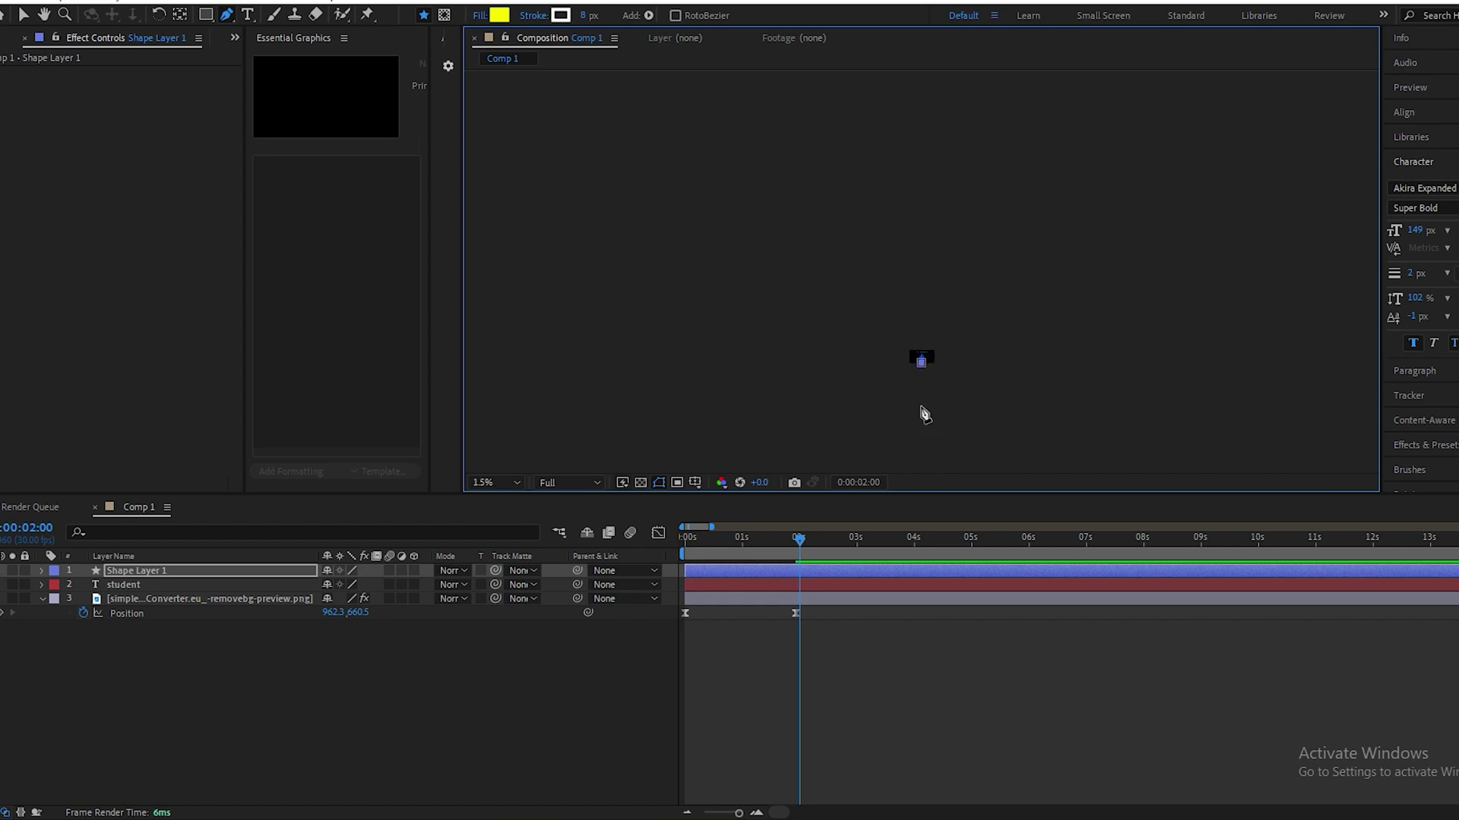
scroll(924, 397, "up", 2)
scroll(933, 357, "up", 4)
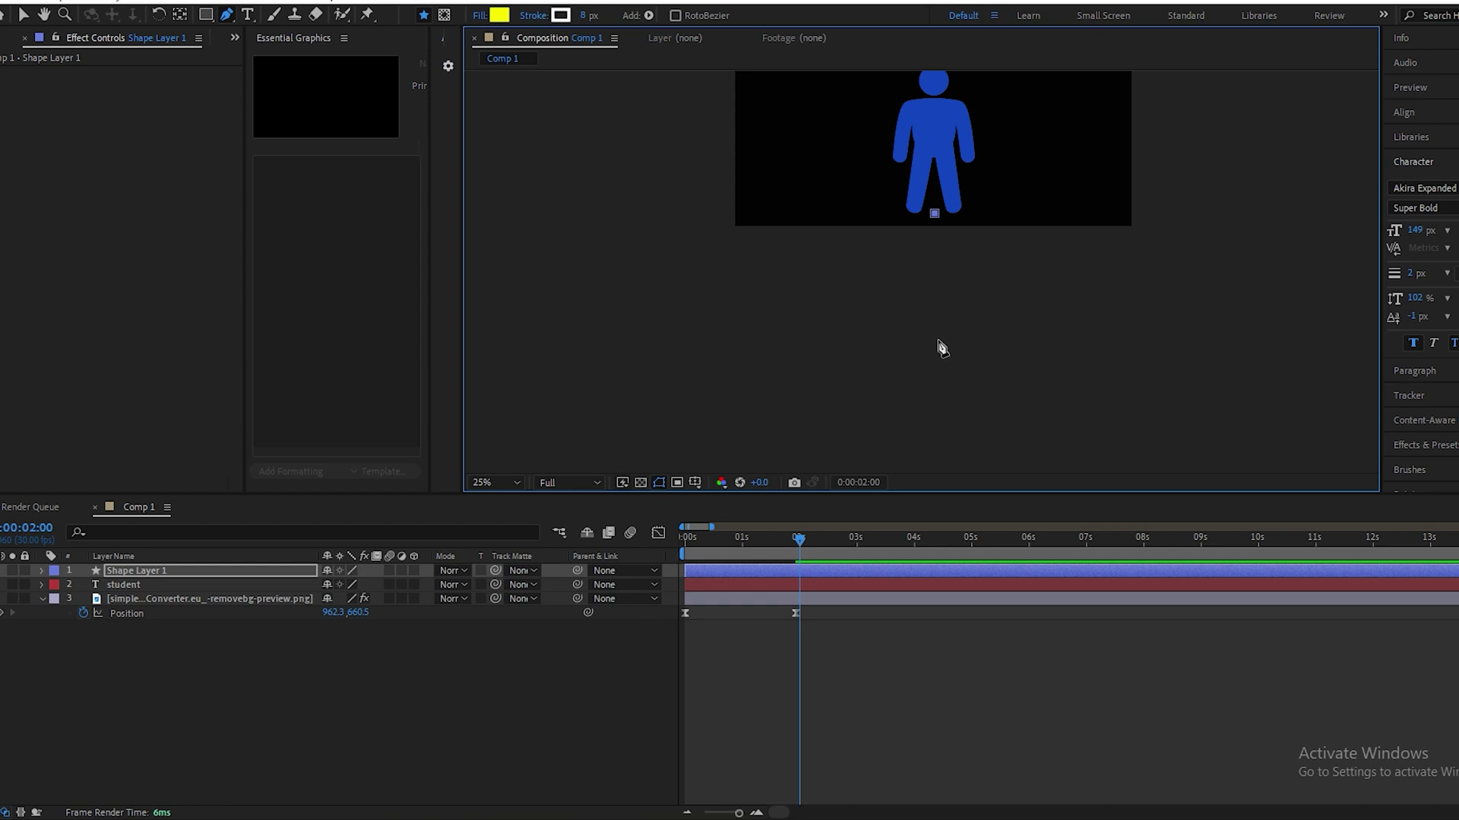
left_click(935, 342)
- Set the Line Cap of Stroke 1 in Shape Layer 1 to Round Cap
left_click(74, 577)
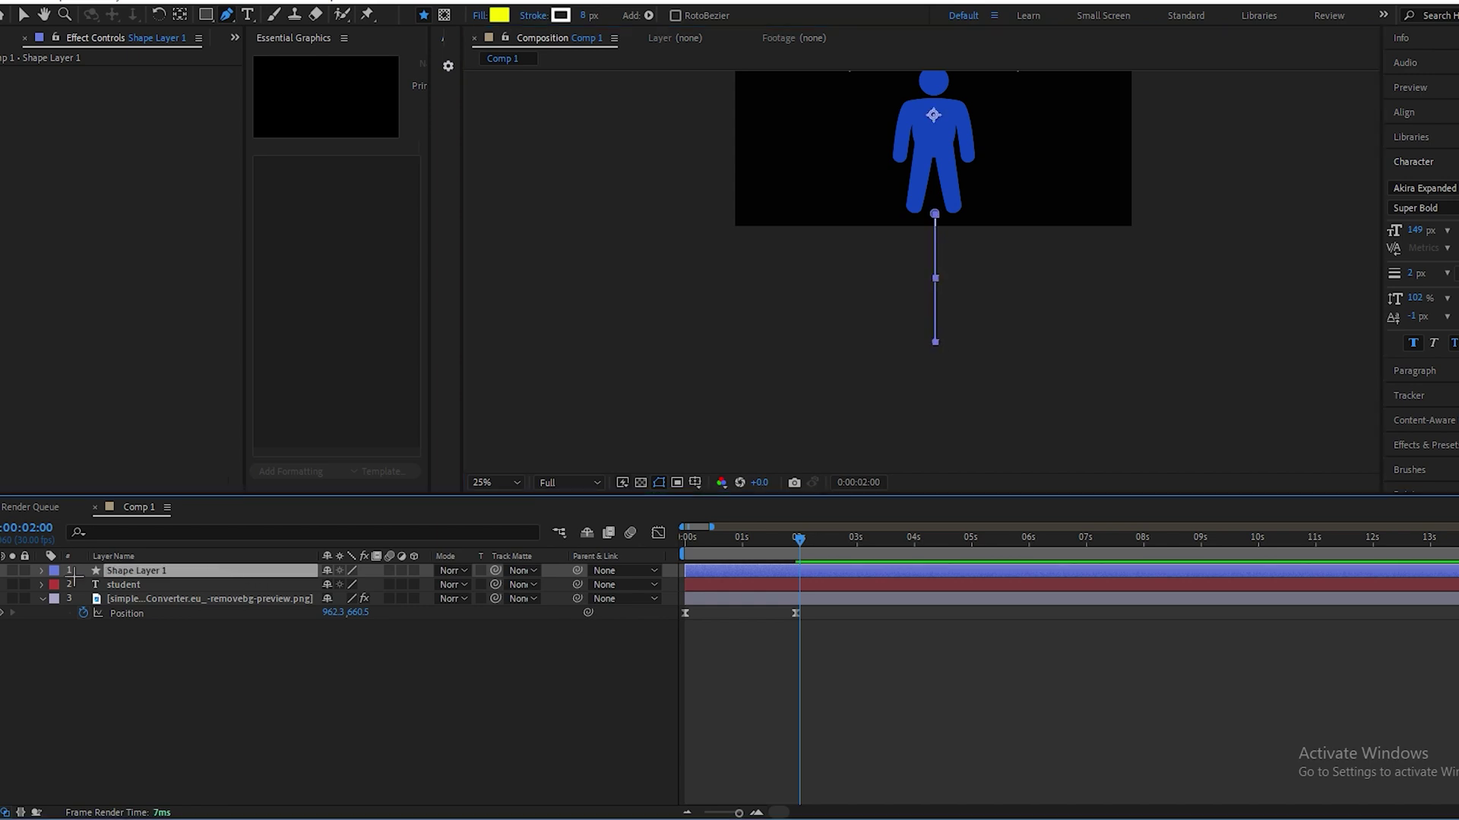
left_click(42, 570)
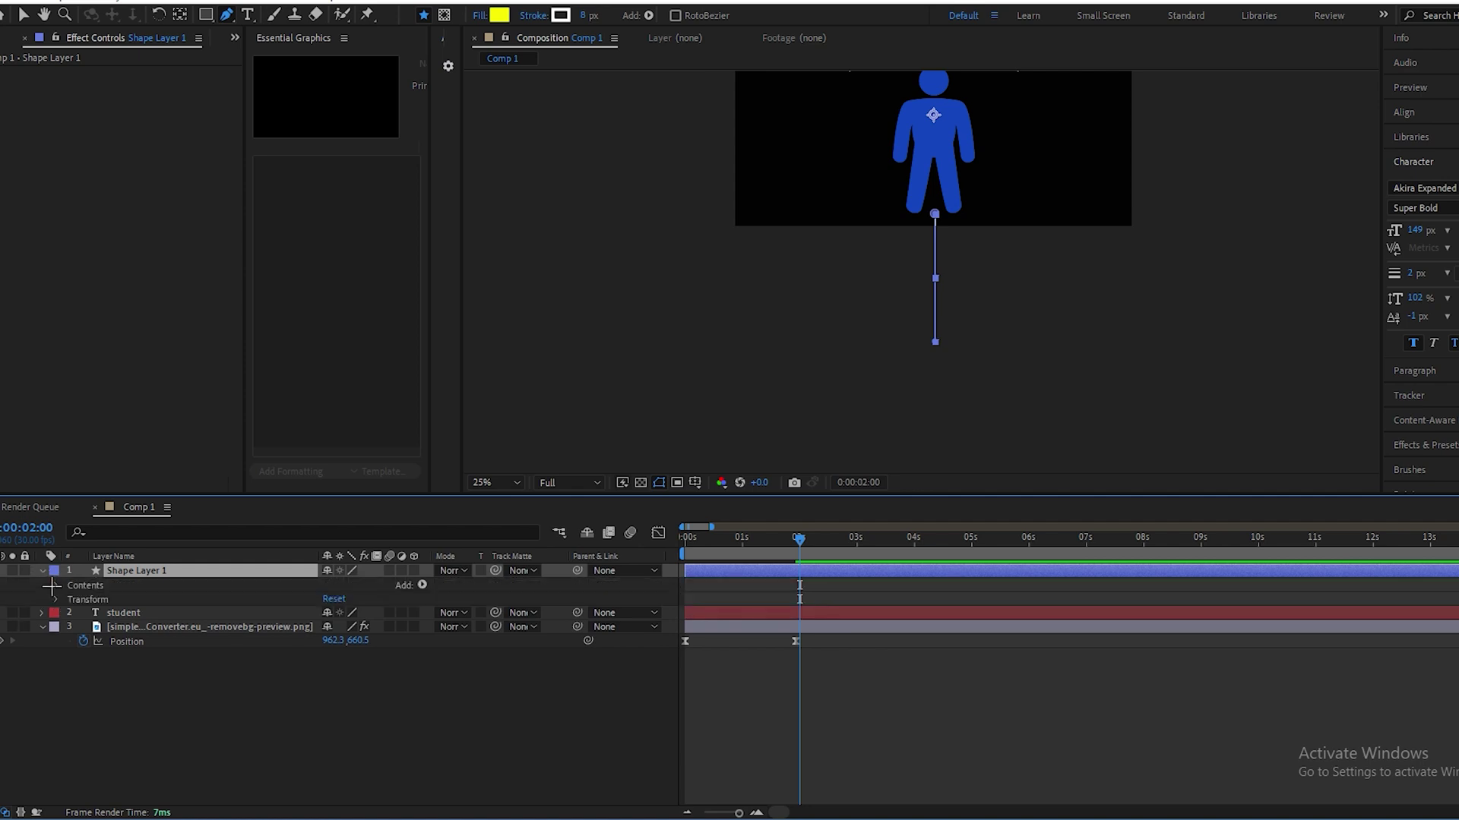
left_click(56, 585)
left_click(76, 600)
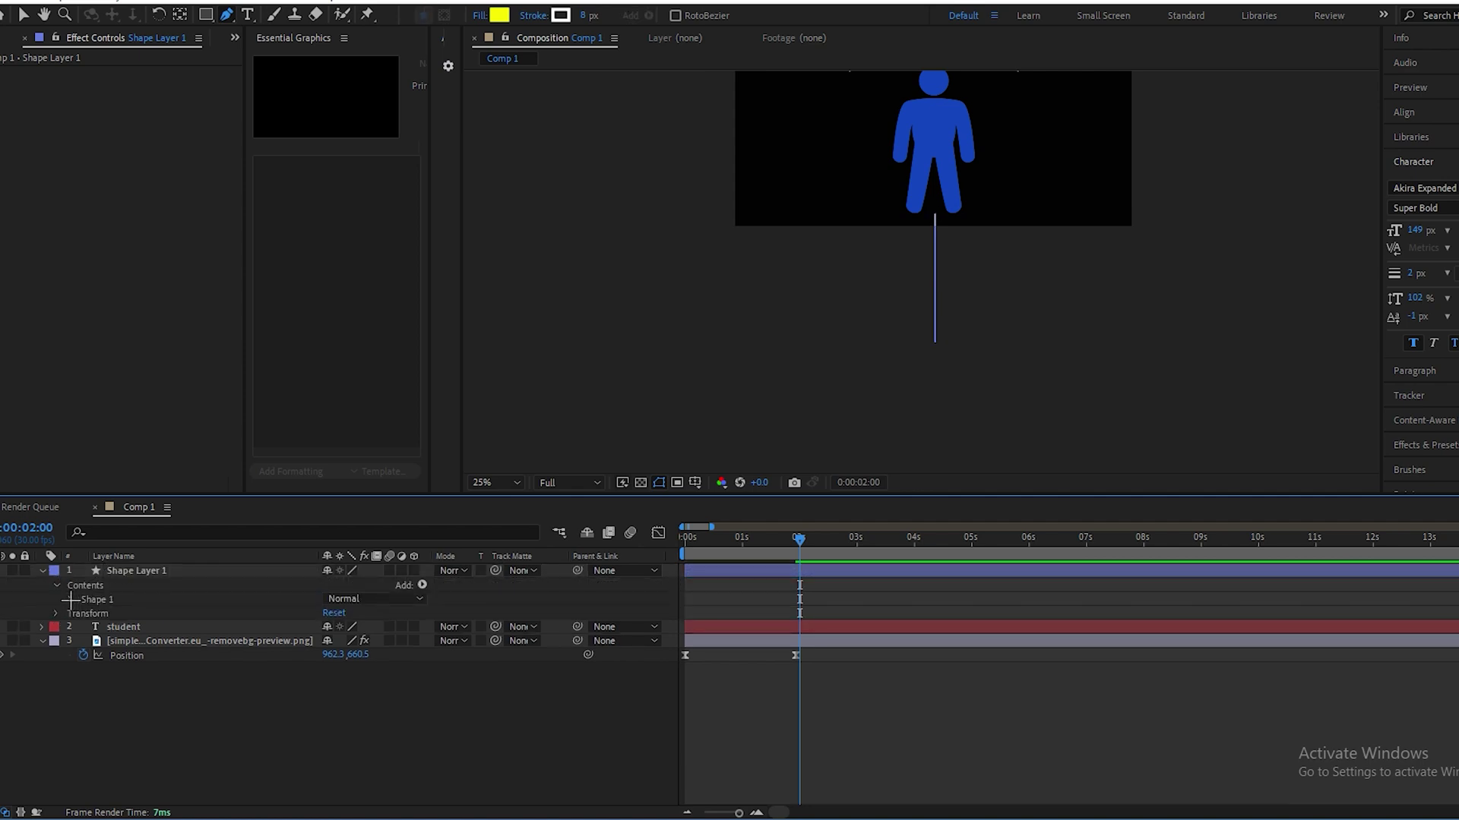
left_click(72, 599)
left_click(84, 627)
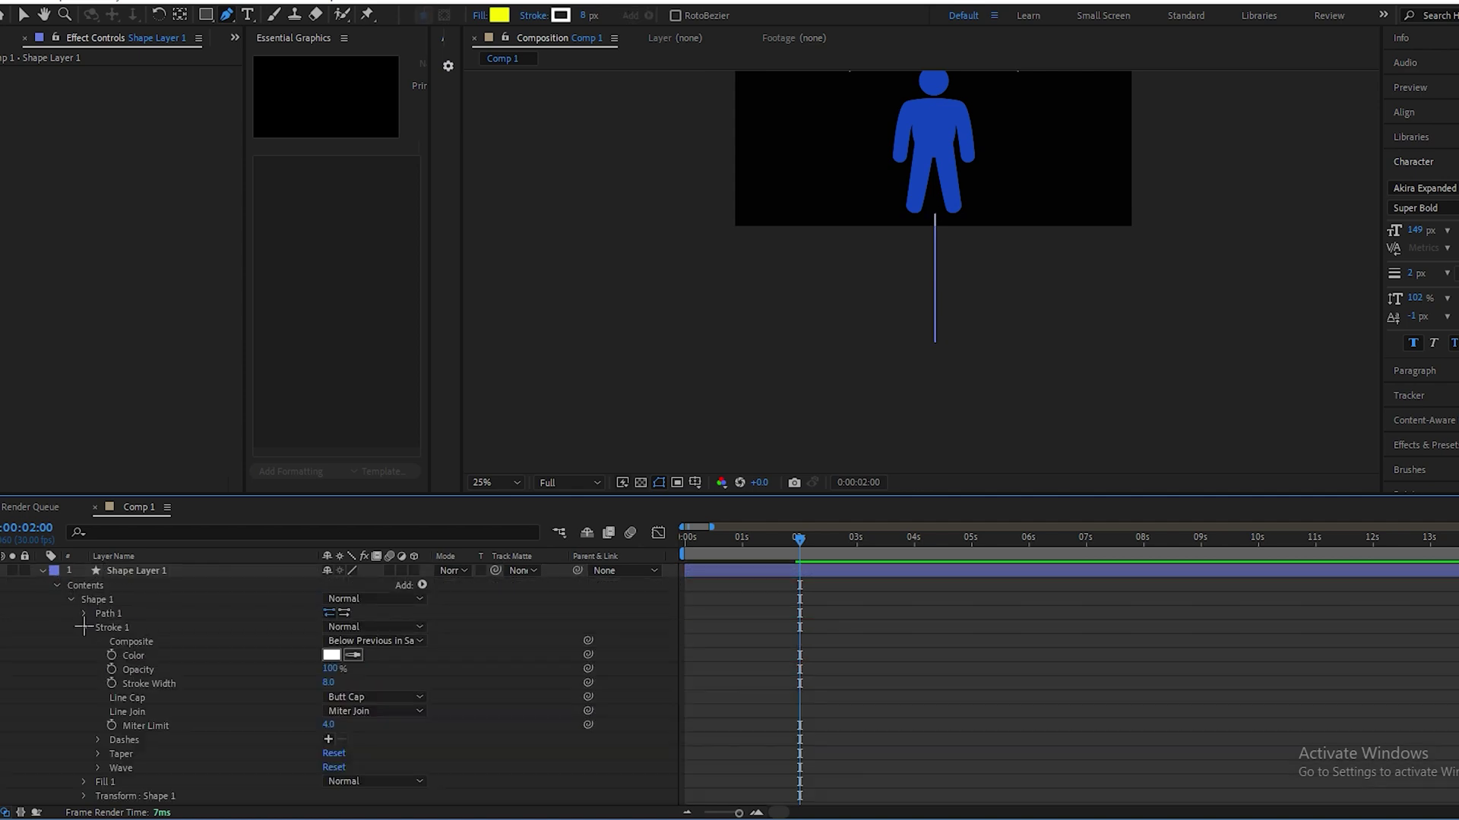
left_click(357, 699)
left_click(379, 732)
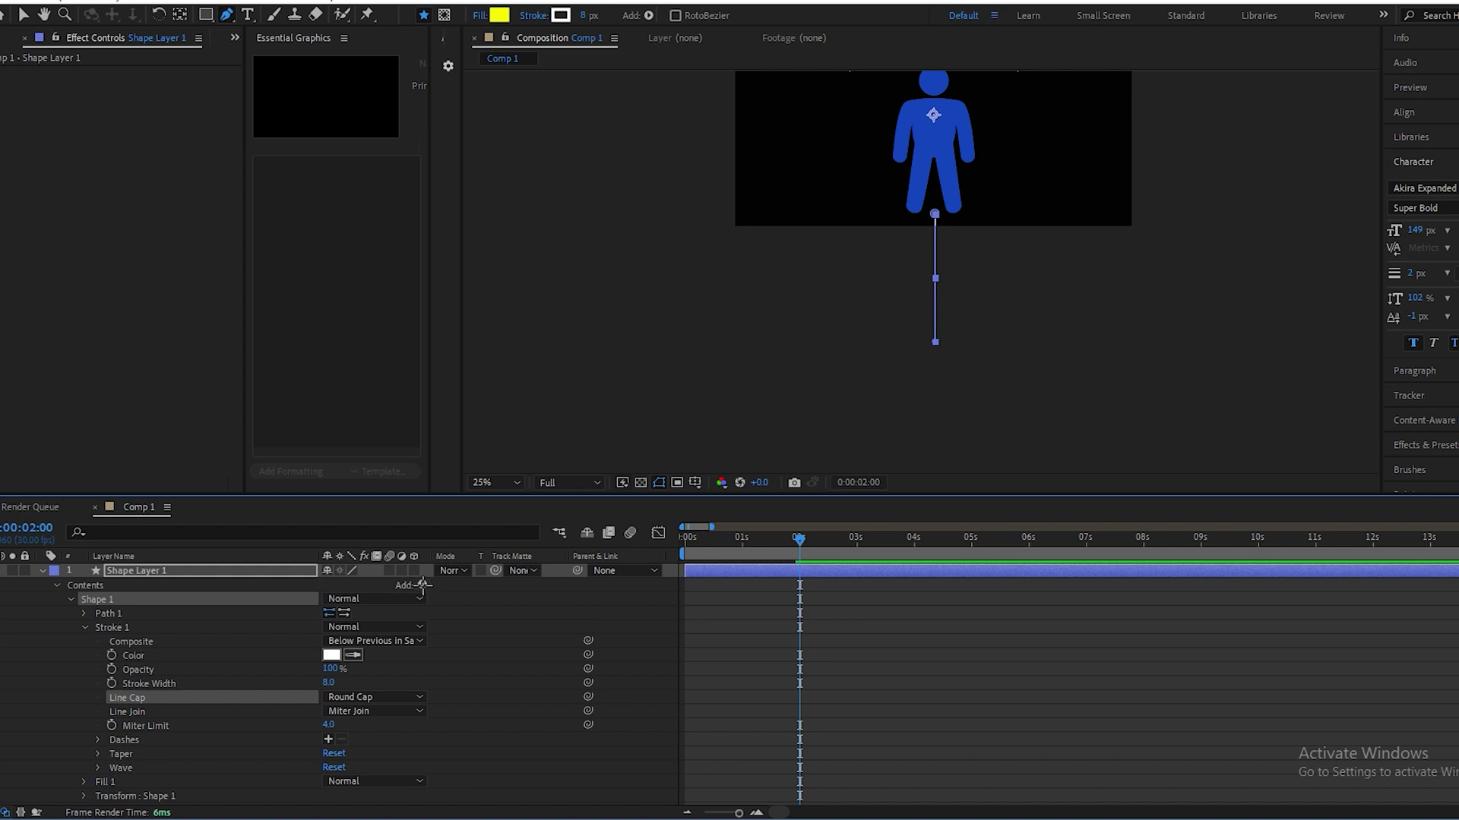
- Add Trim Paths to Shape 1 and keyframe its End from 0% at 0:00:02:00 to 100% at 0:00:02:16
left_click(422, 585)
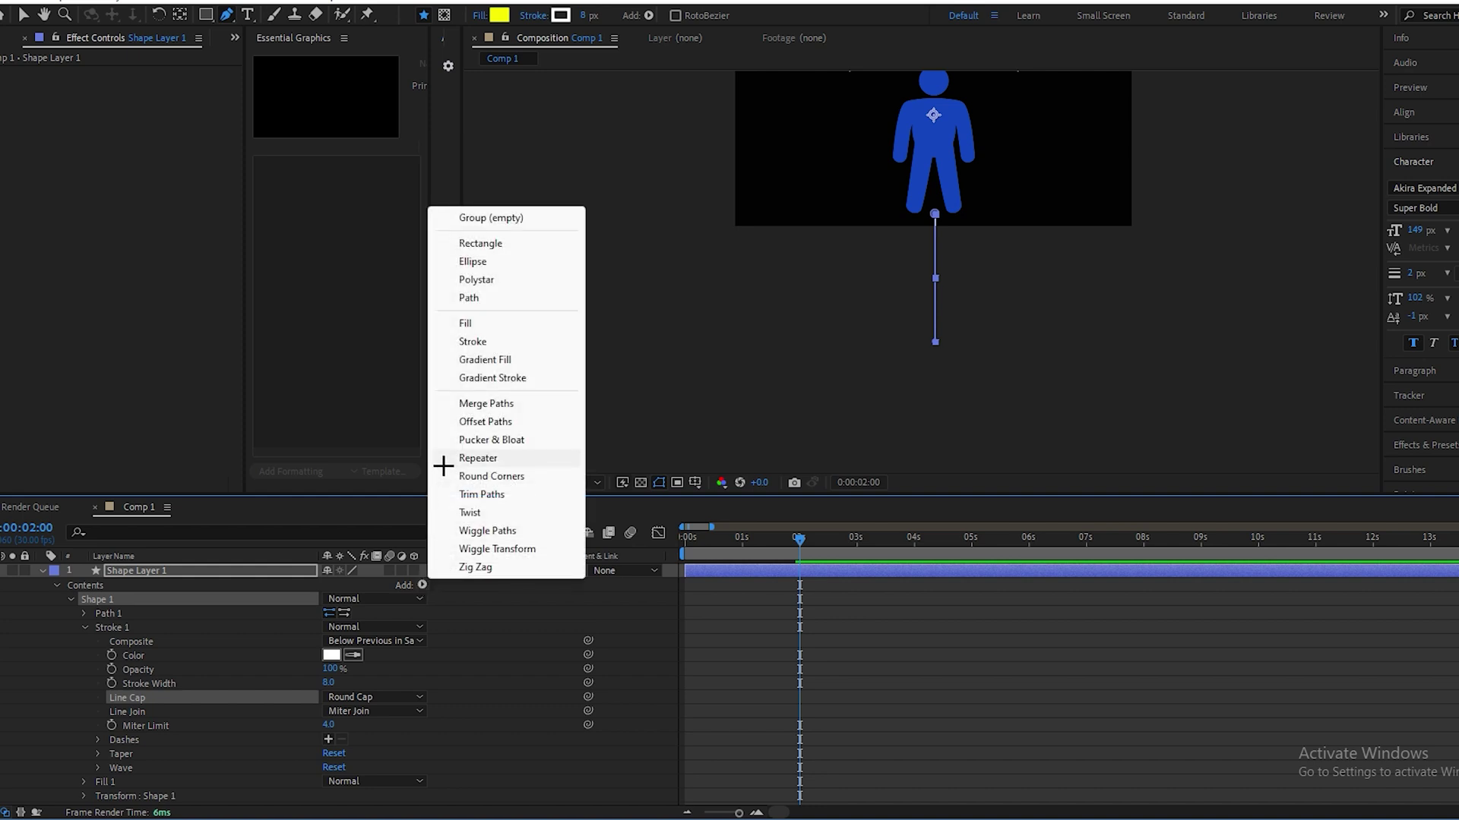
left_click(511, 495)
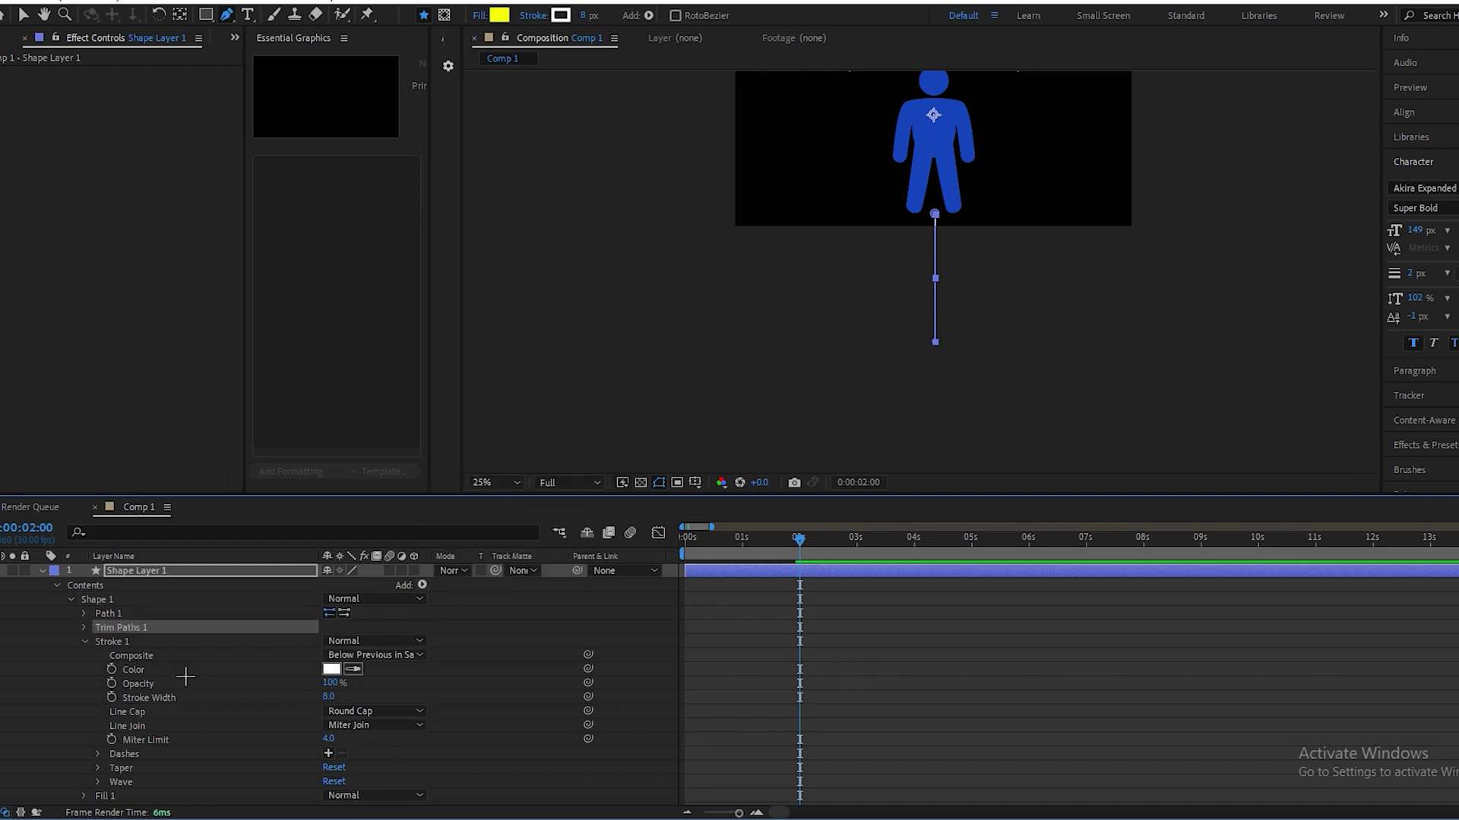
left_click(85, 628)
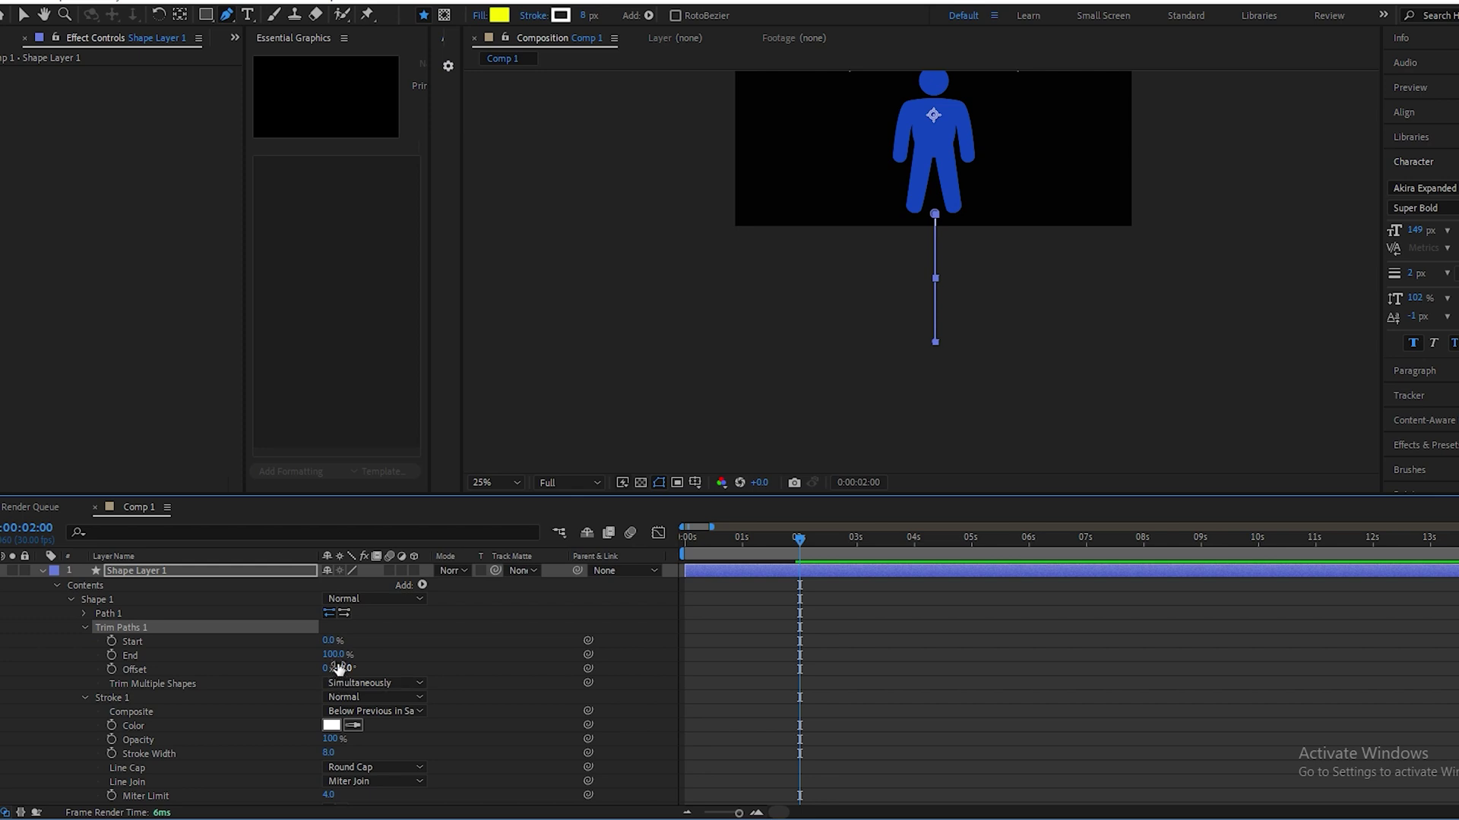
type("0")
key("Return")
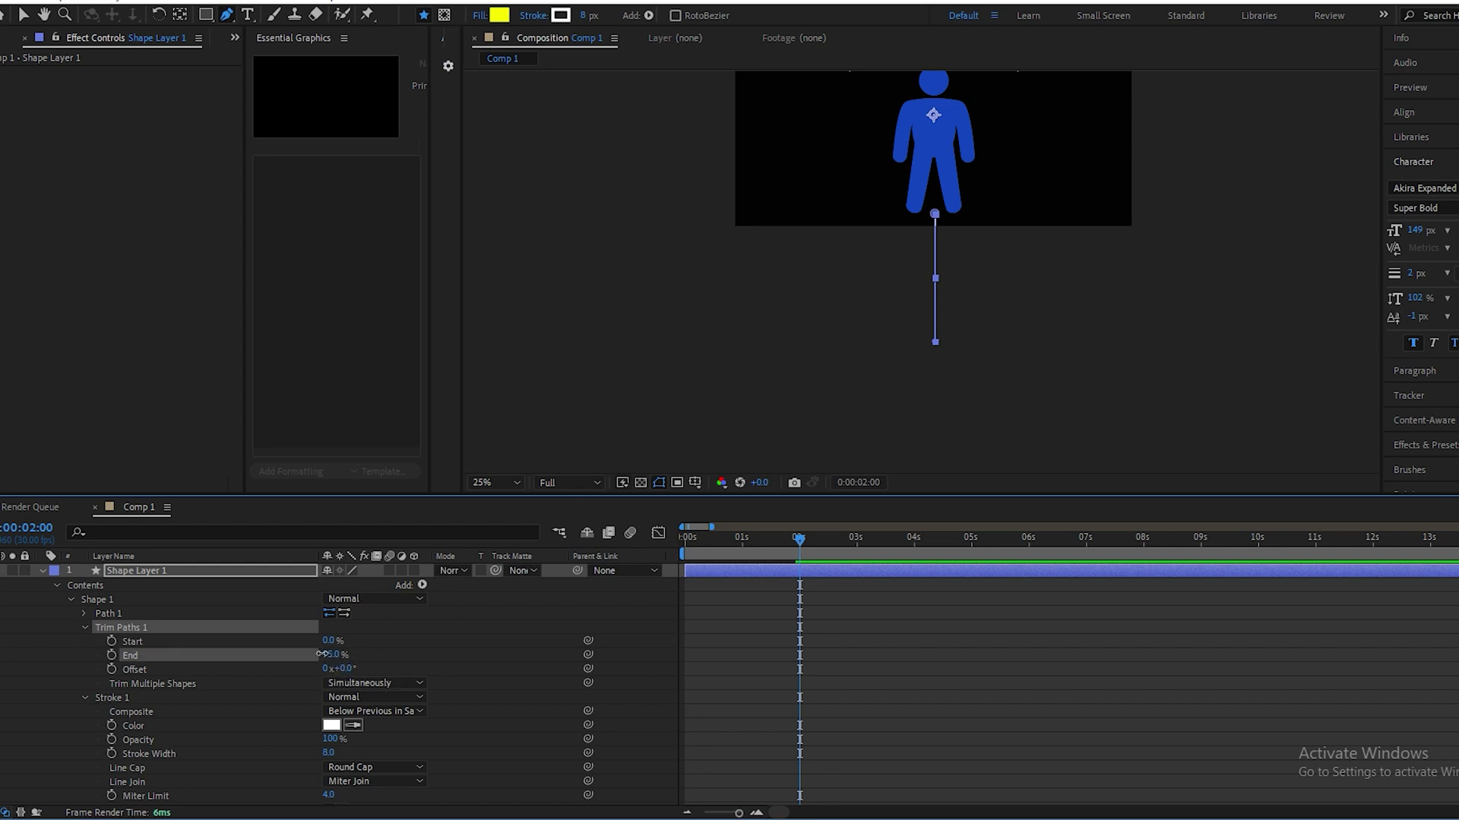
left_click(111, 655)
key("space")
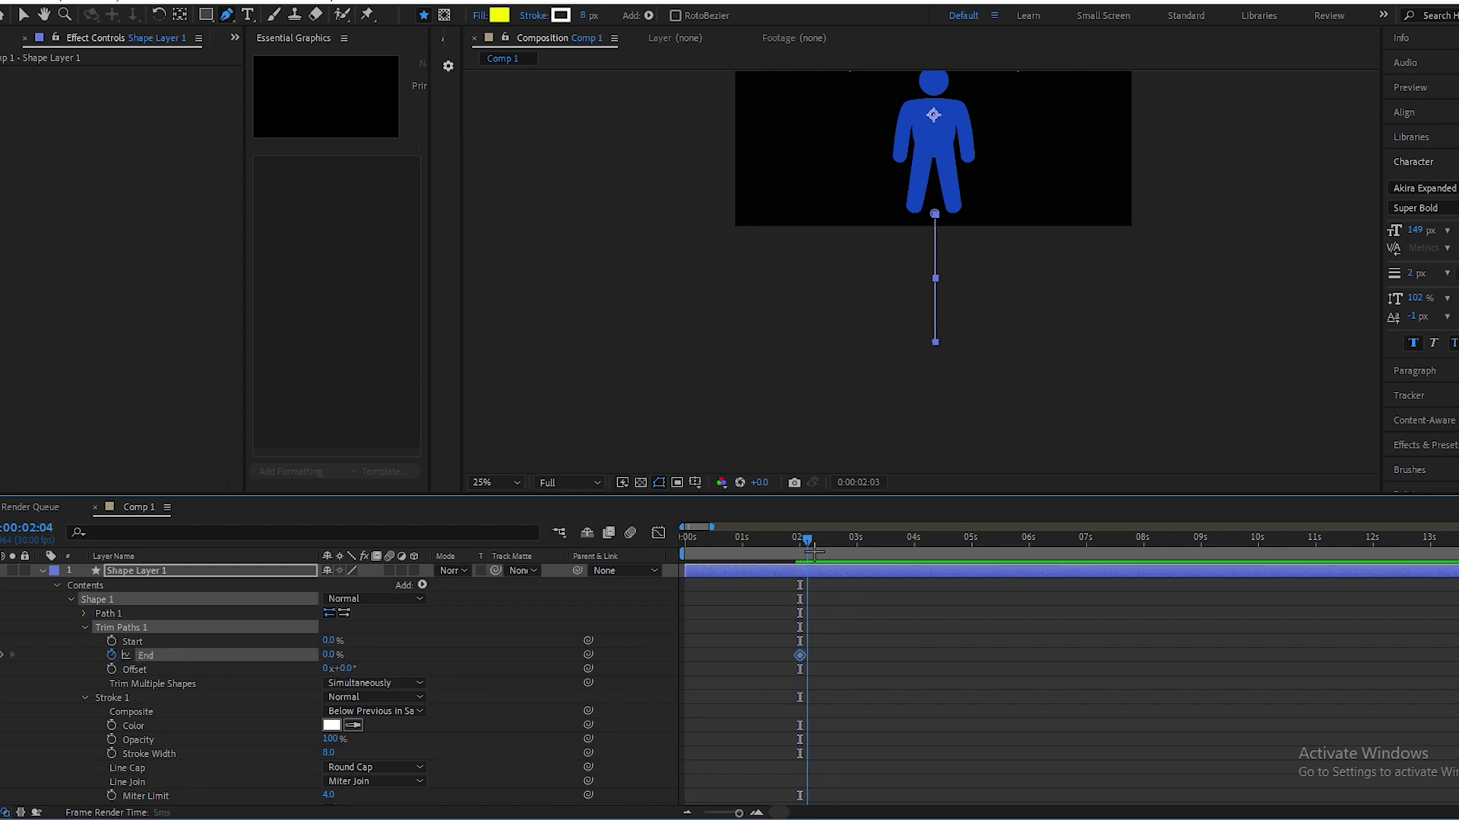
left_click_drag(340, 658, 462, 662)
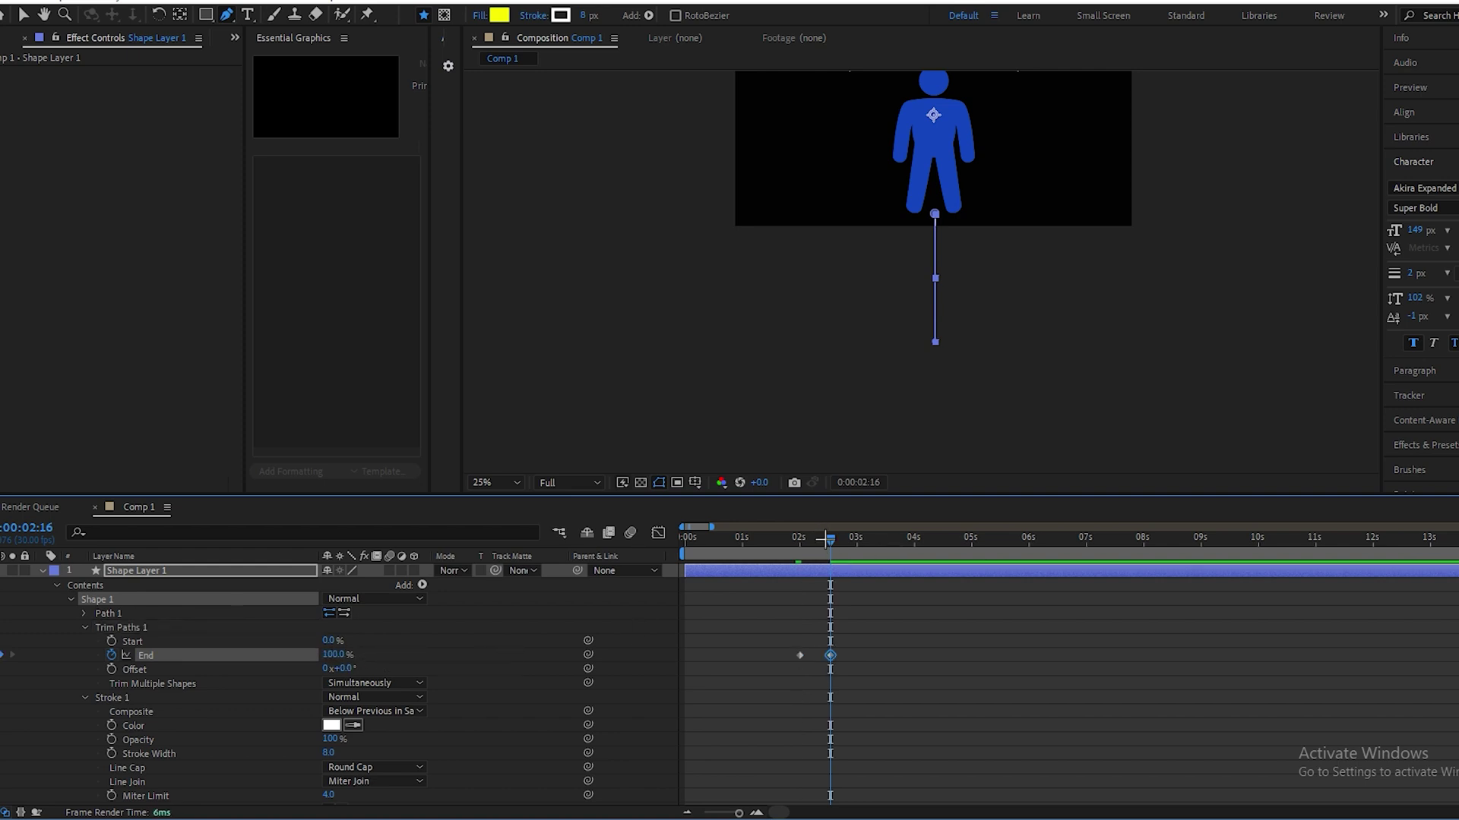
- Move the last Trim Paths End keyframe to about 0:00:02:22 and check the start of the line's growth
left_click_drag(830, 539, 807, 541)
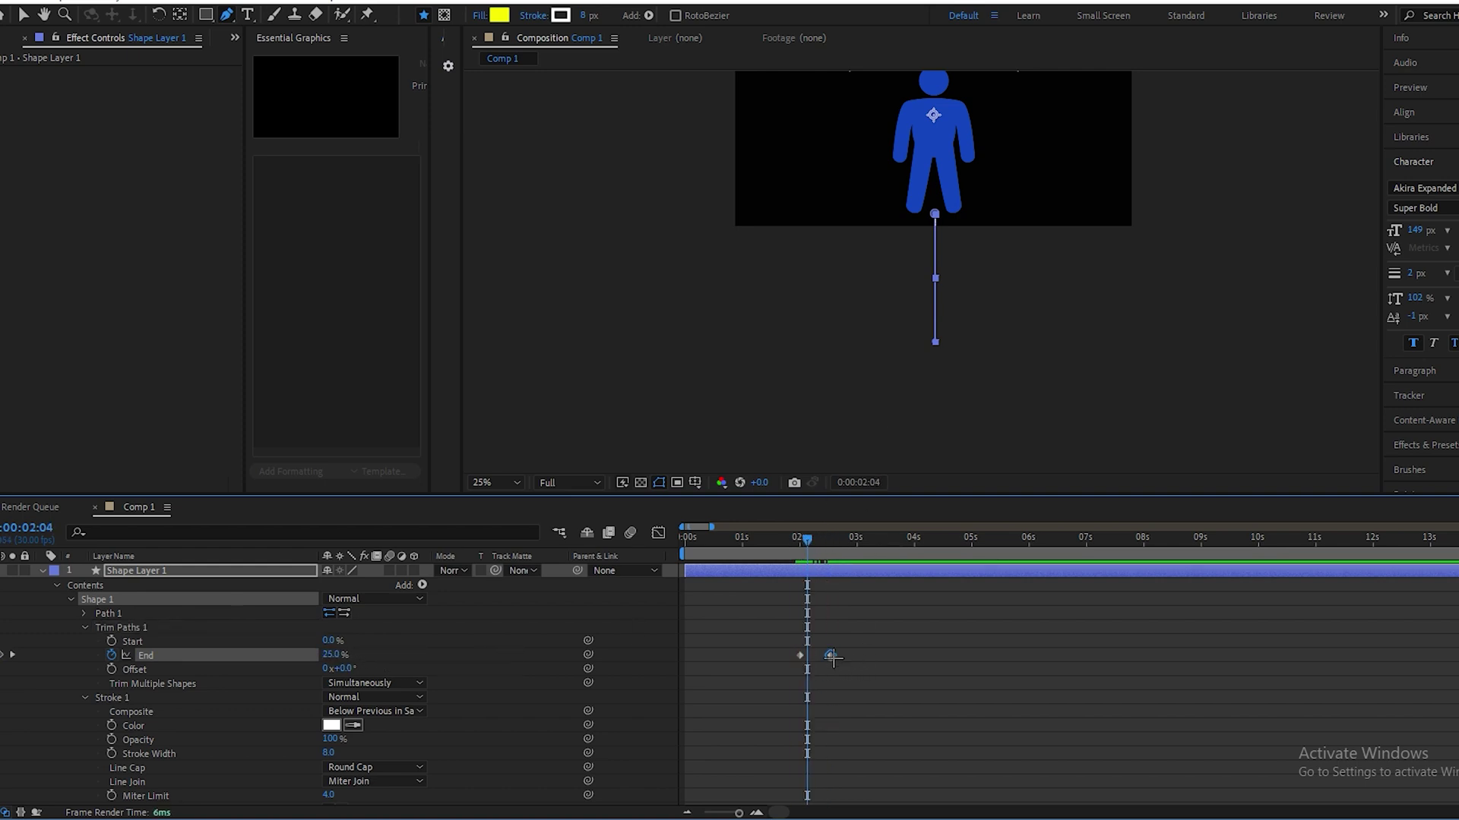
left_click_drag(831, 655, 842, 658)
key("F2")
scroll(866, 213, "up", 1)
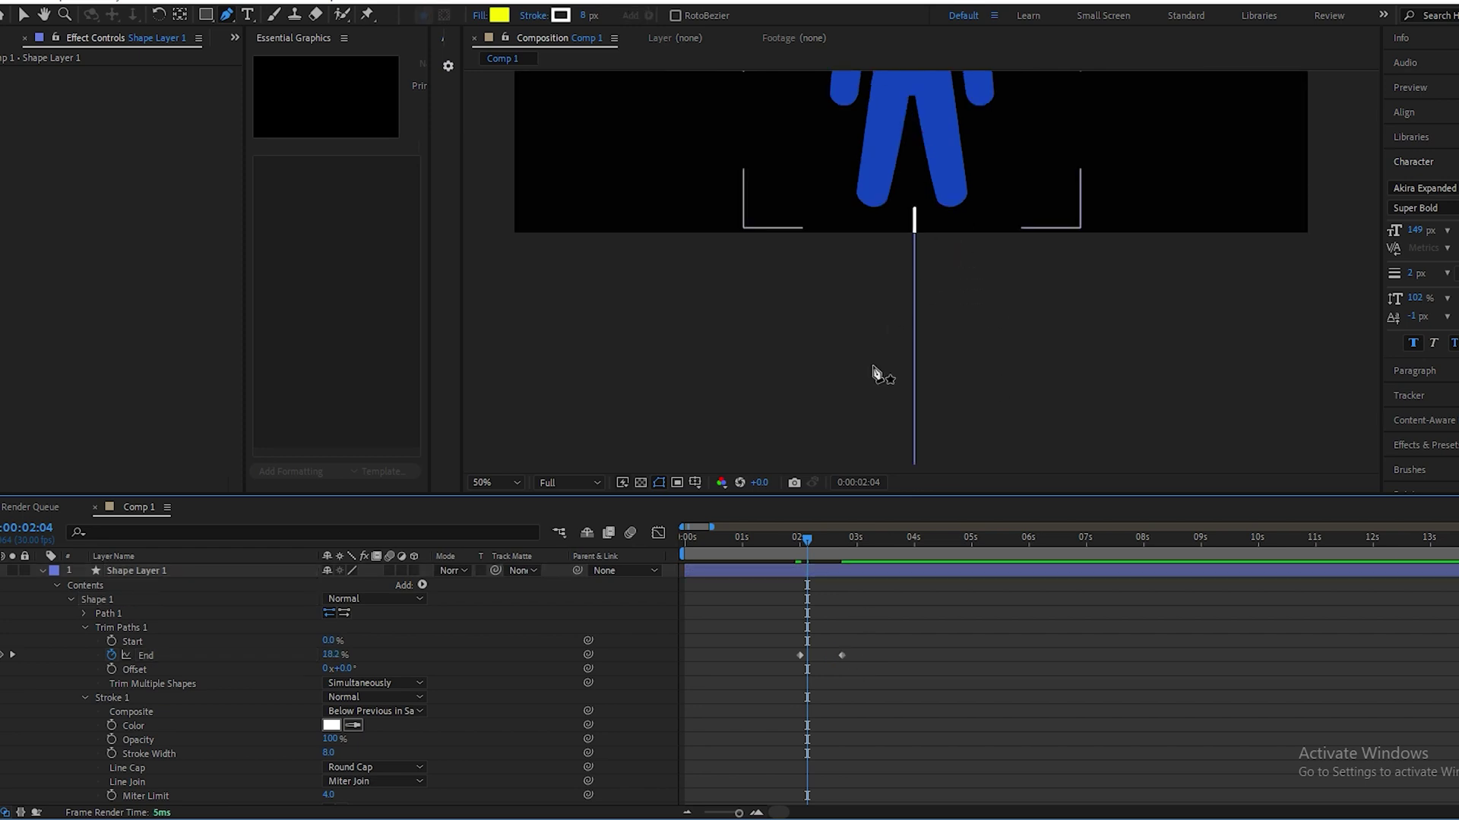
mouse_move(804, 541)
left_mouse_down()
mouse_move(784, 541)
mouse_move(800, 552)
left_mouse_up()
left_click(824, 558)
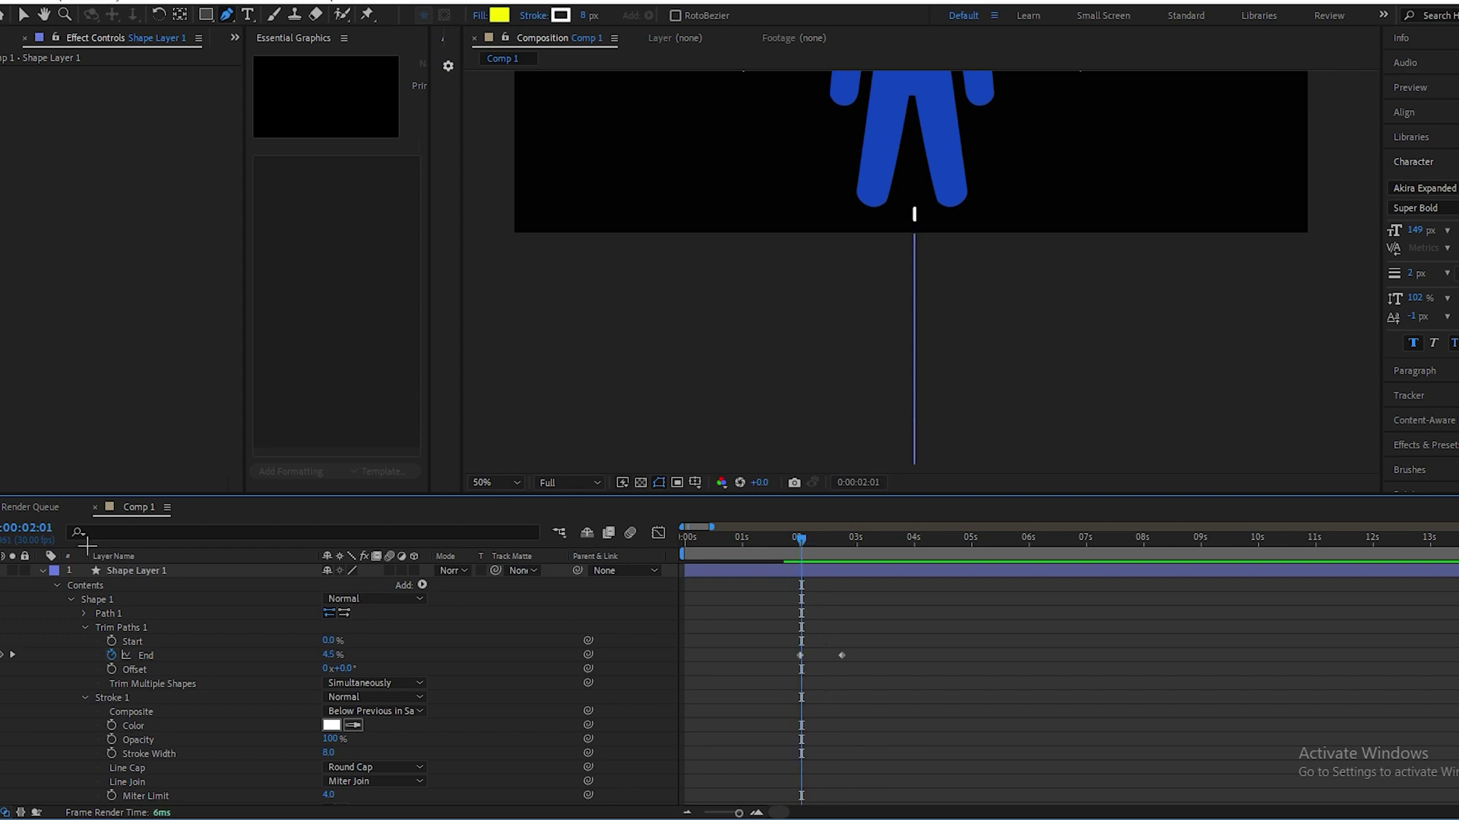
- Collapse Shape Layer 1 and create a two-node camera with the 35mm preset and depth of field enabled
left_click(43, 571)
right_click(393, 746)
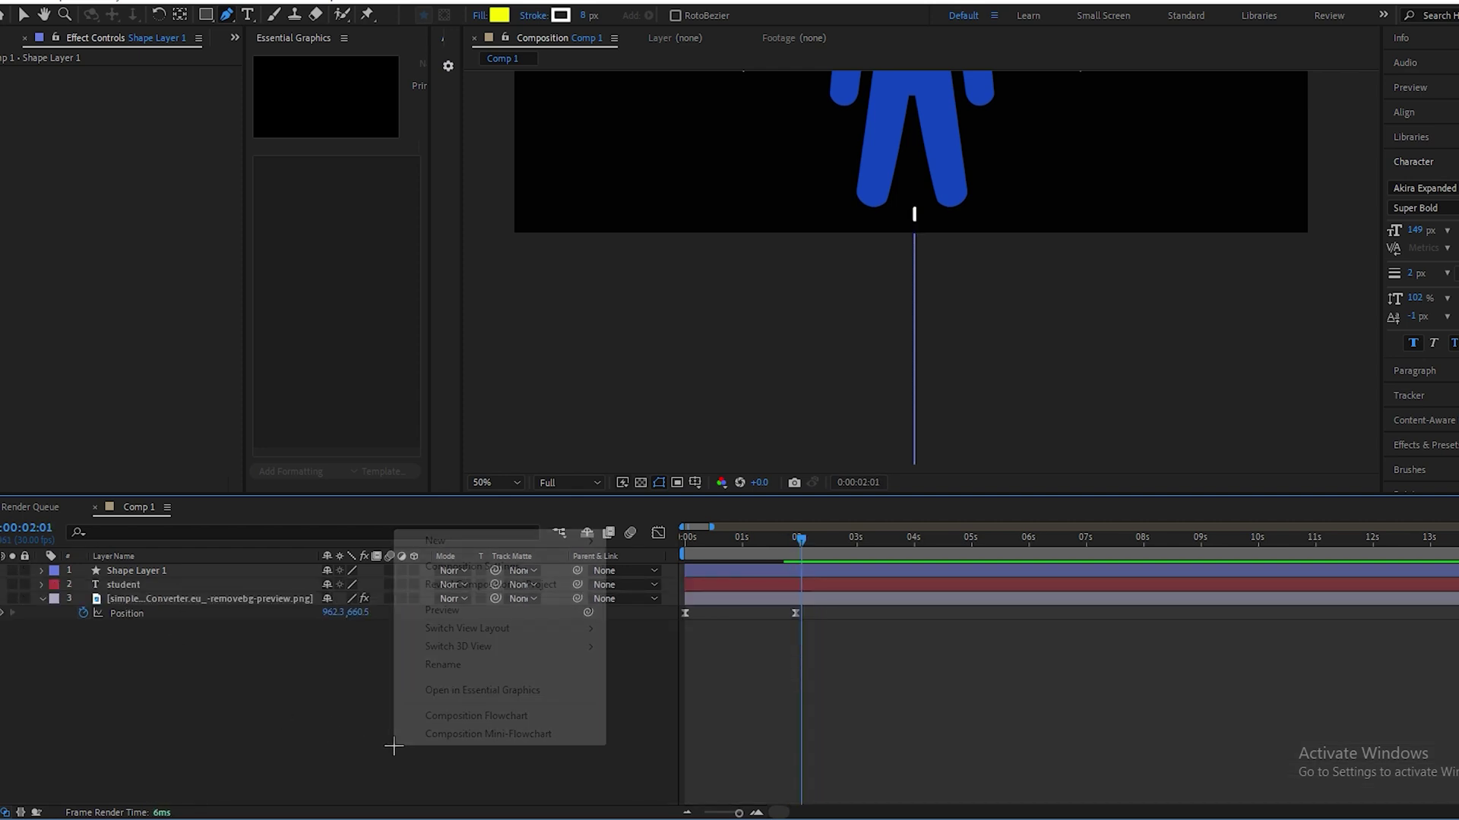
mouse_move(455, 542)
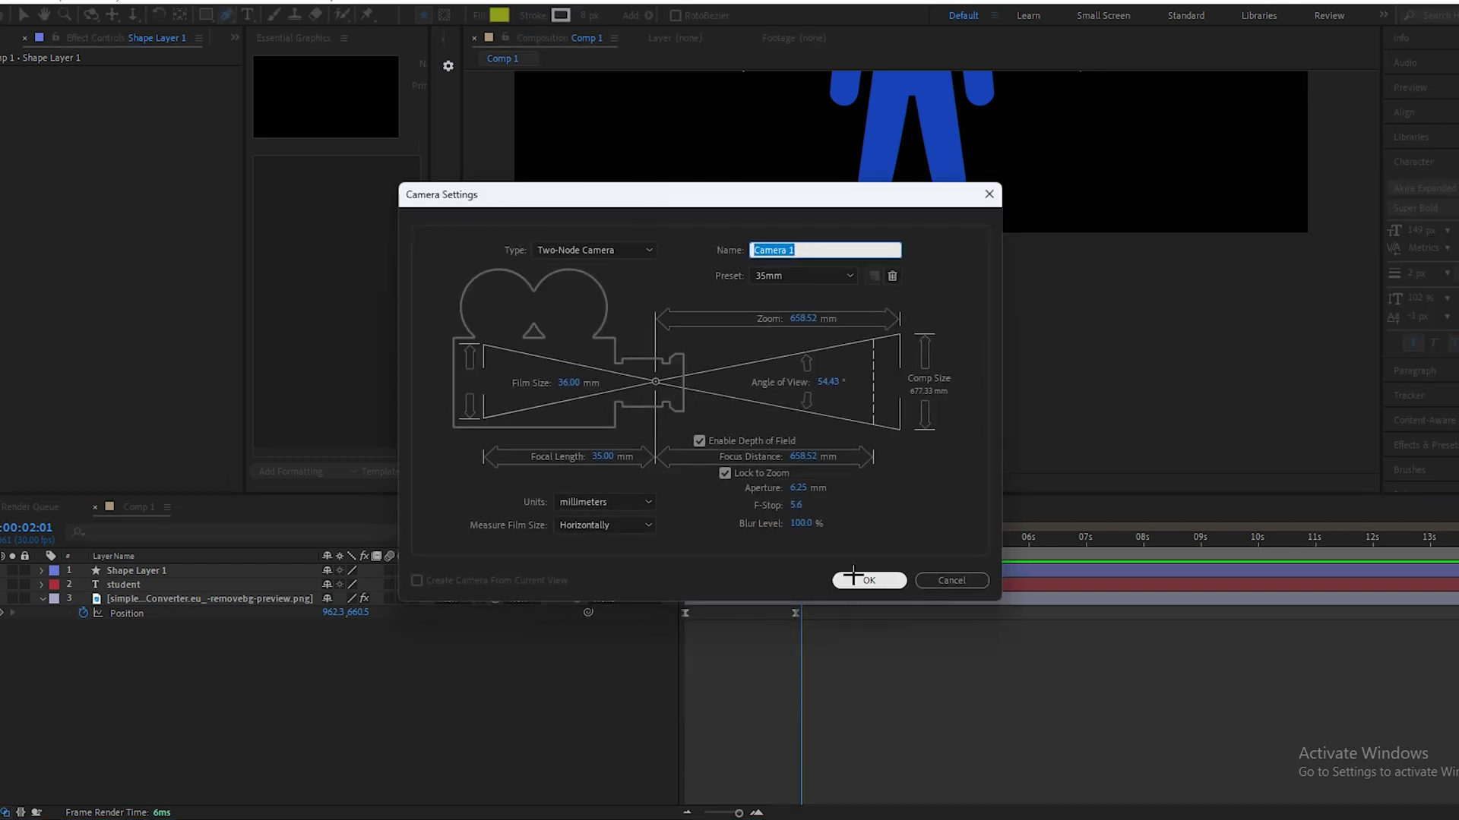
left_click(865, 576)
left_click(828, 471)
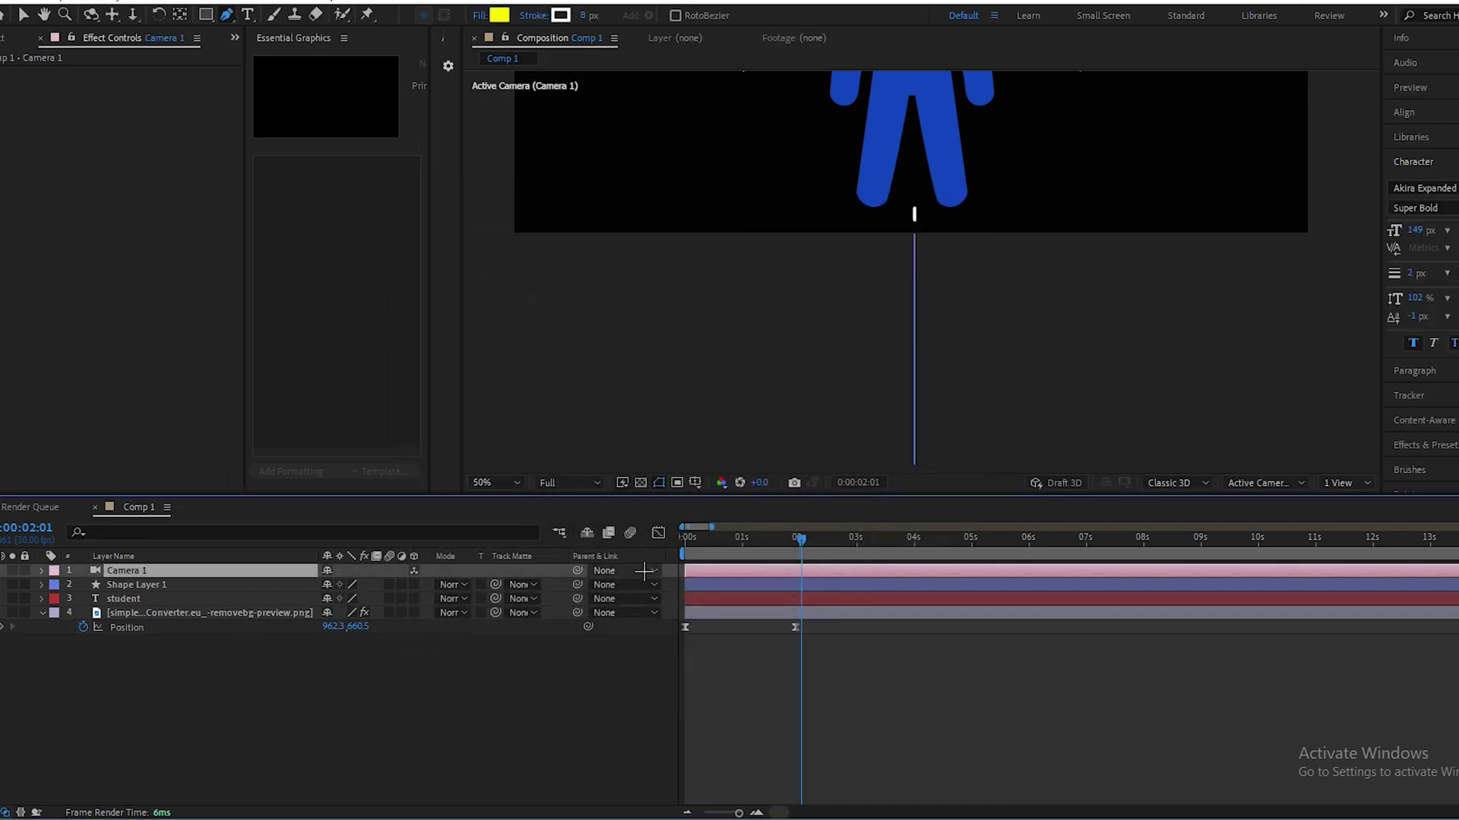
- Fit the composition in the viewer, create a black solid at 4170 × 3695 px, and place it beneath all other layers
scroll(544, 635, "down", 2)
scroll(990, 313, "down", 1)
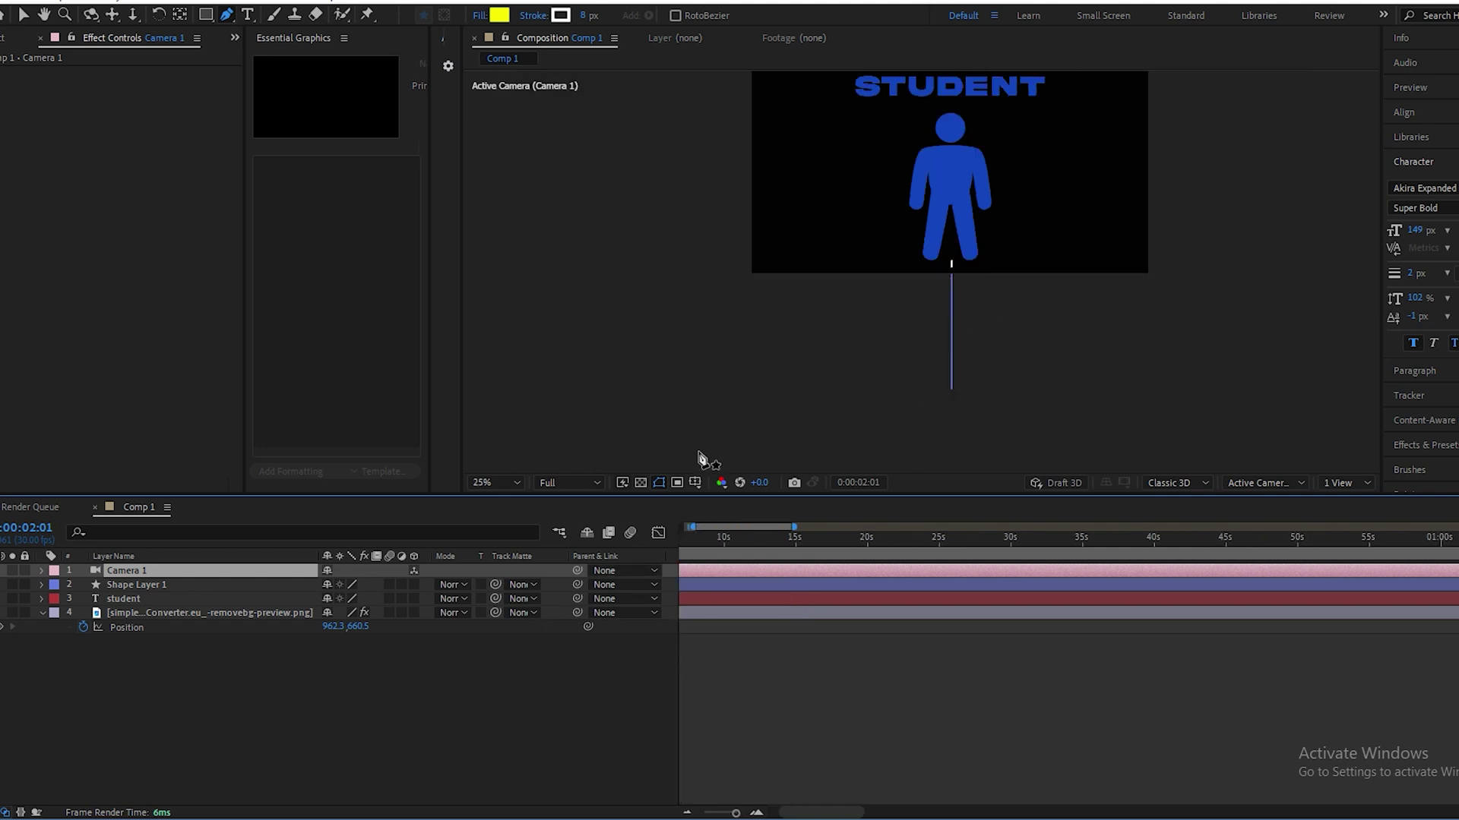
left_click(496, 483)
left_click(493, 503)
right_click(512, 727)
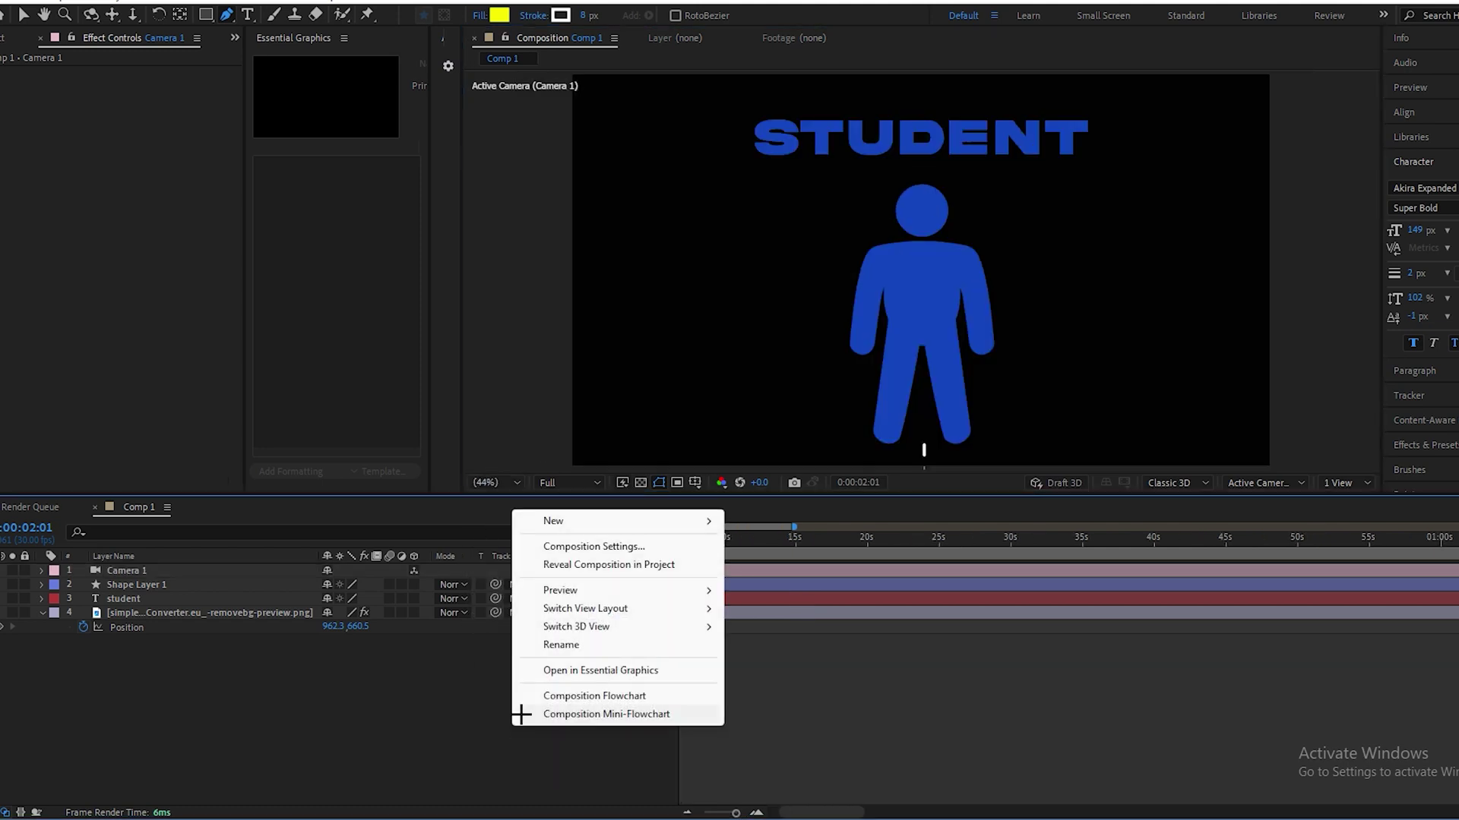
mouse_move(554, 521)
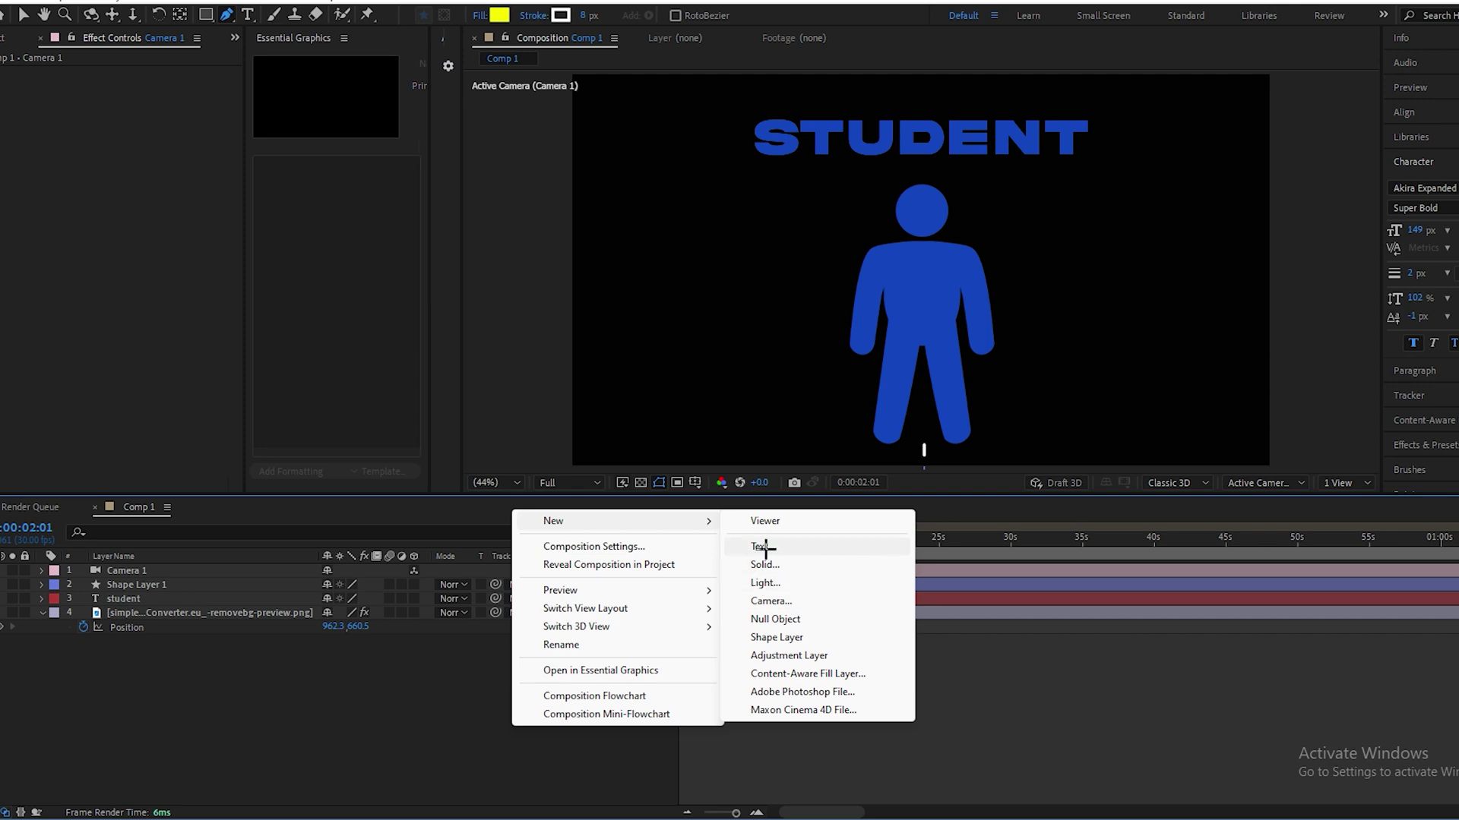
left_click(768, 564)
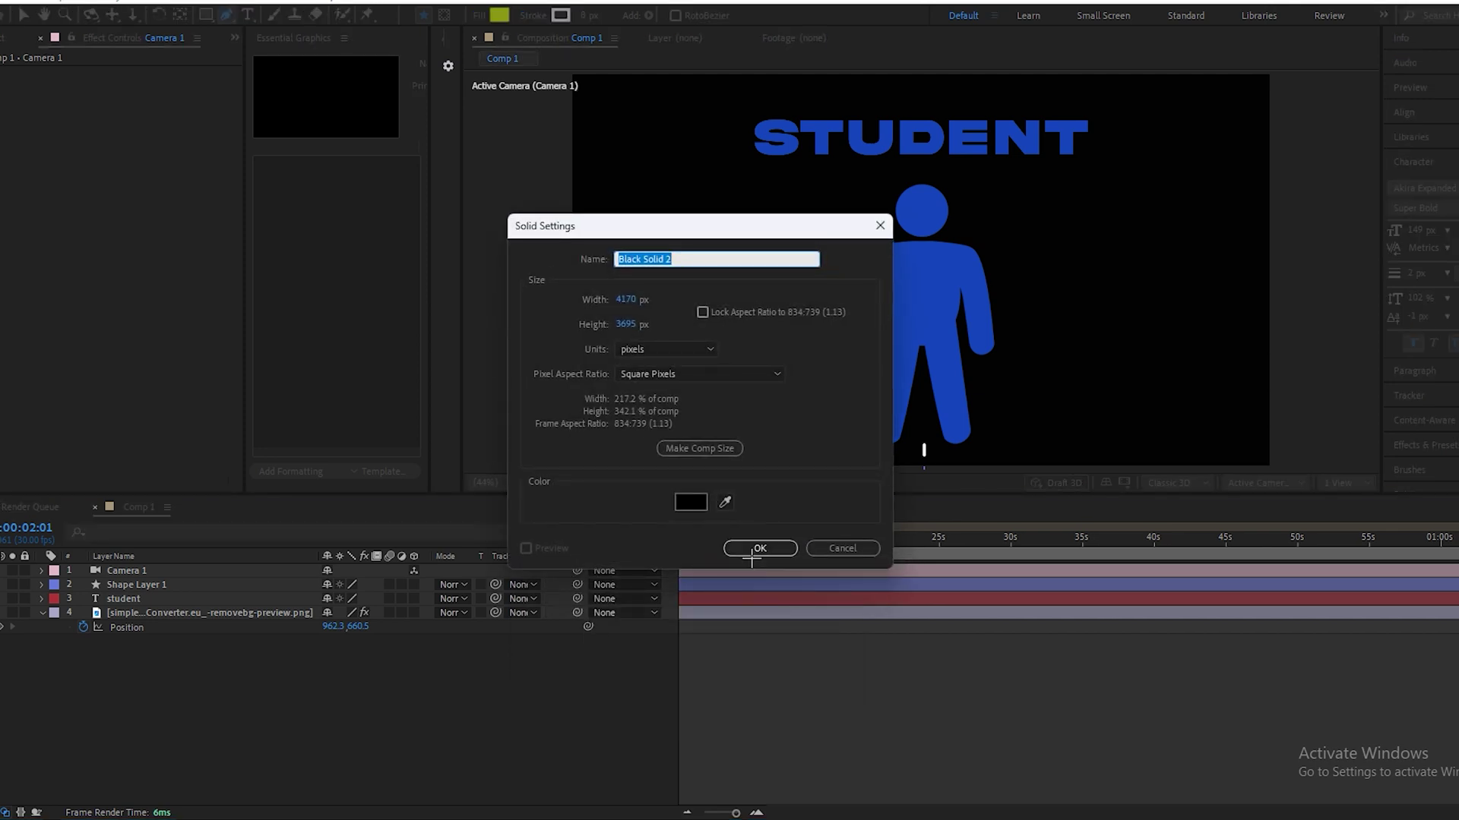
left_click(759, 548)
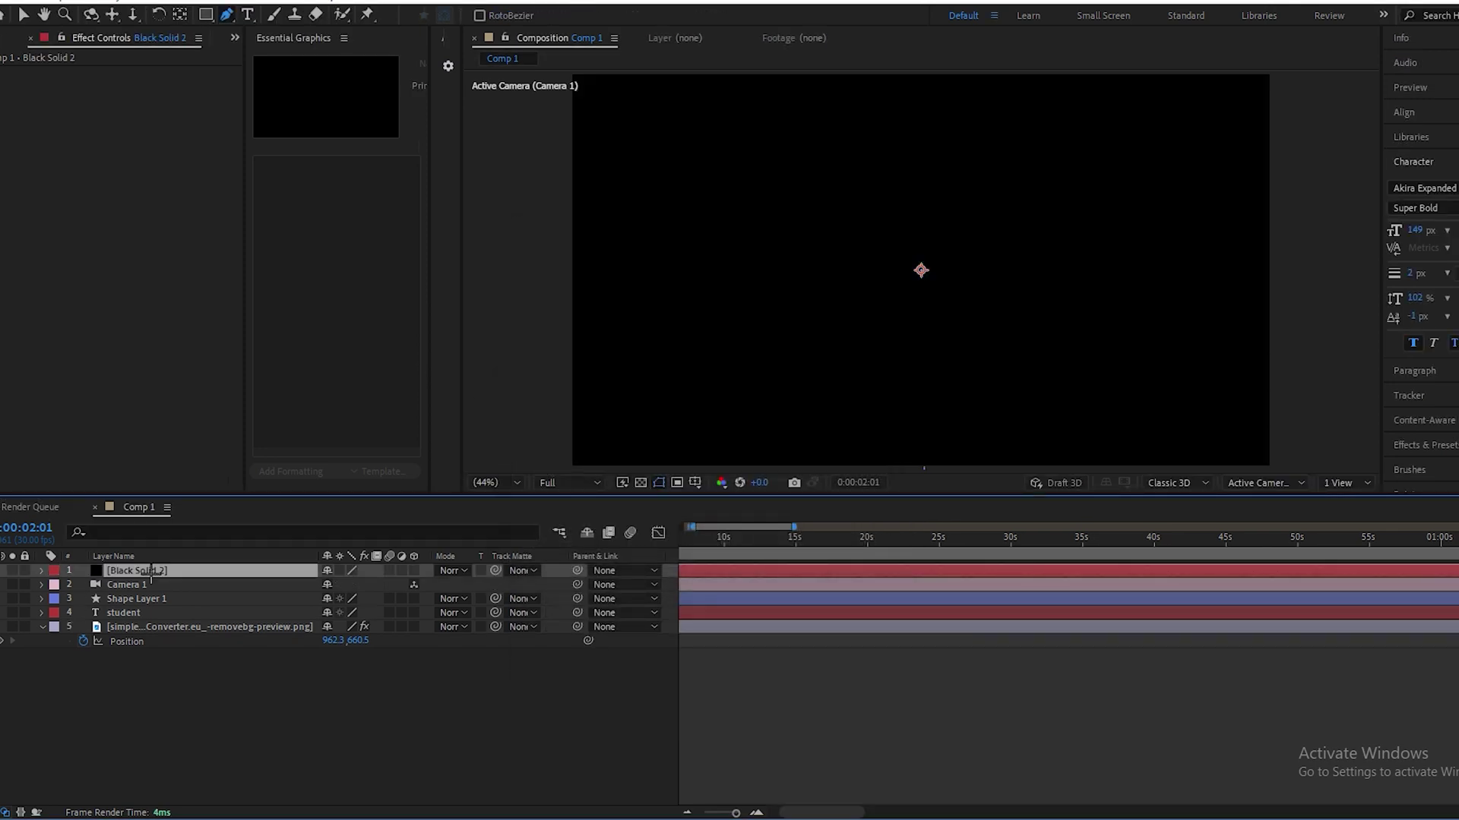
left_click_drag(151, 576, 154, 667)
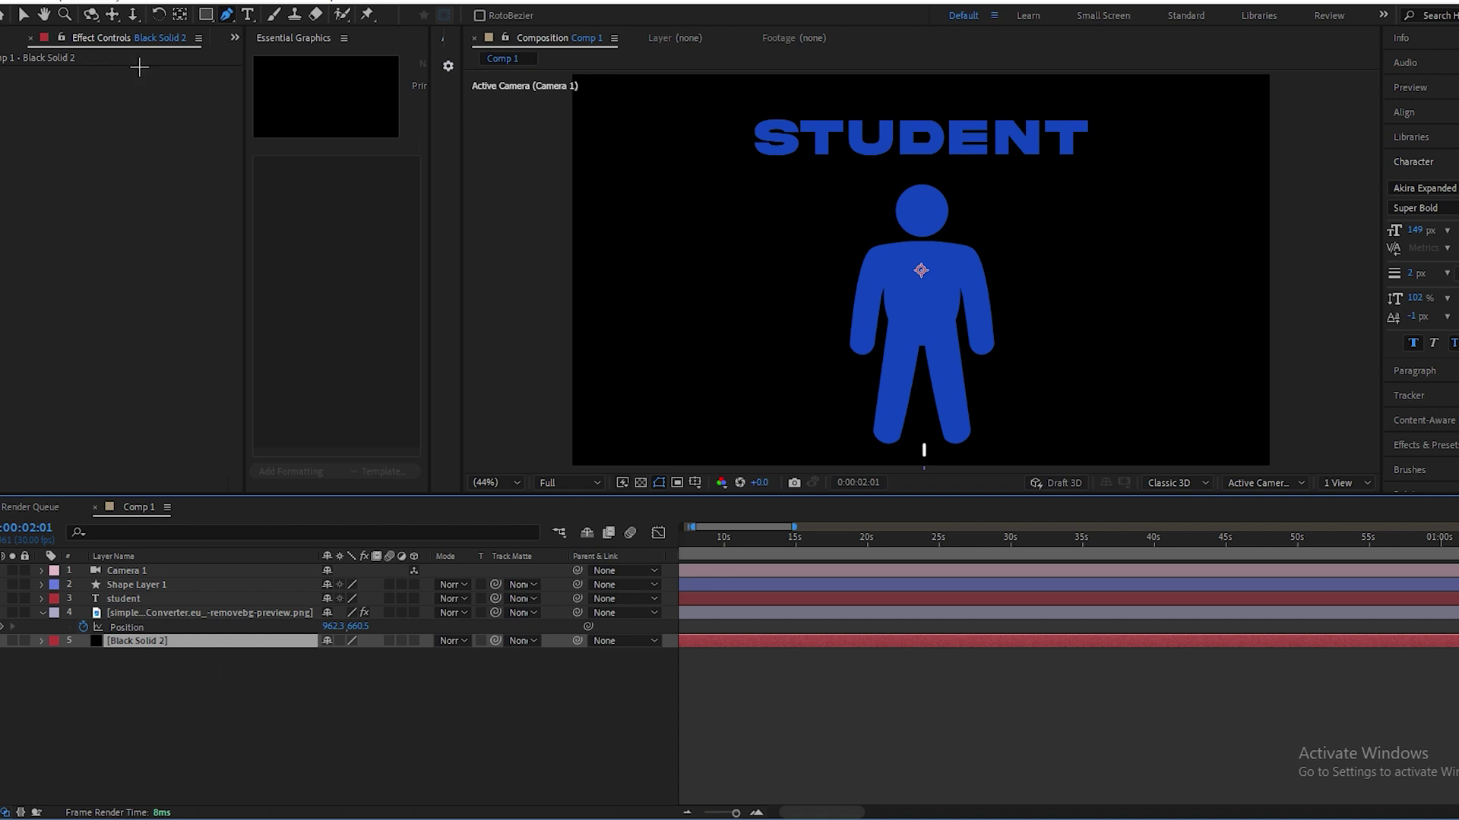
- Apply the Grid effect to the black solid and set its Size From option to Width & Height Sliders
left_click(156, 2)
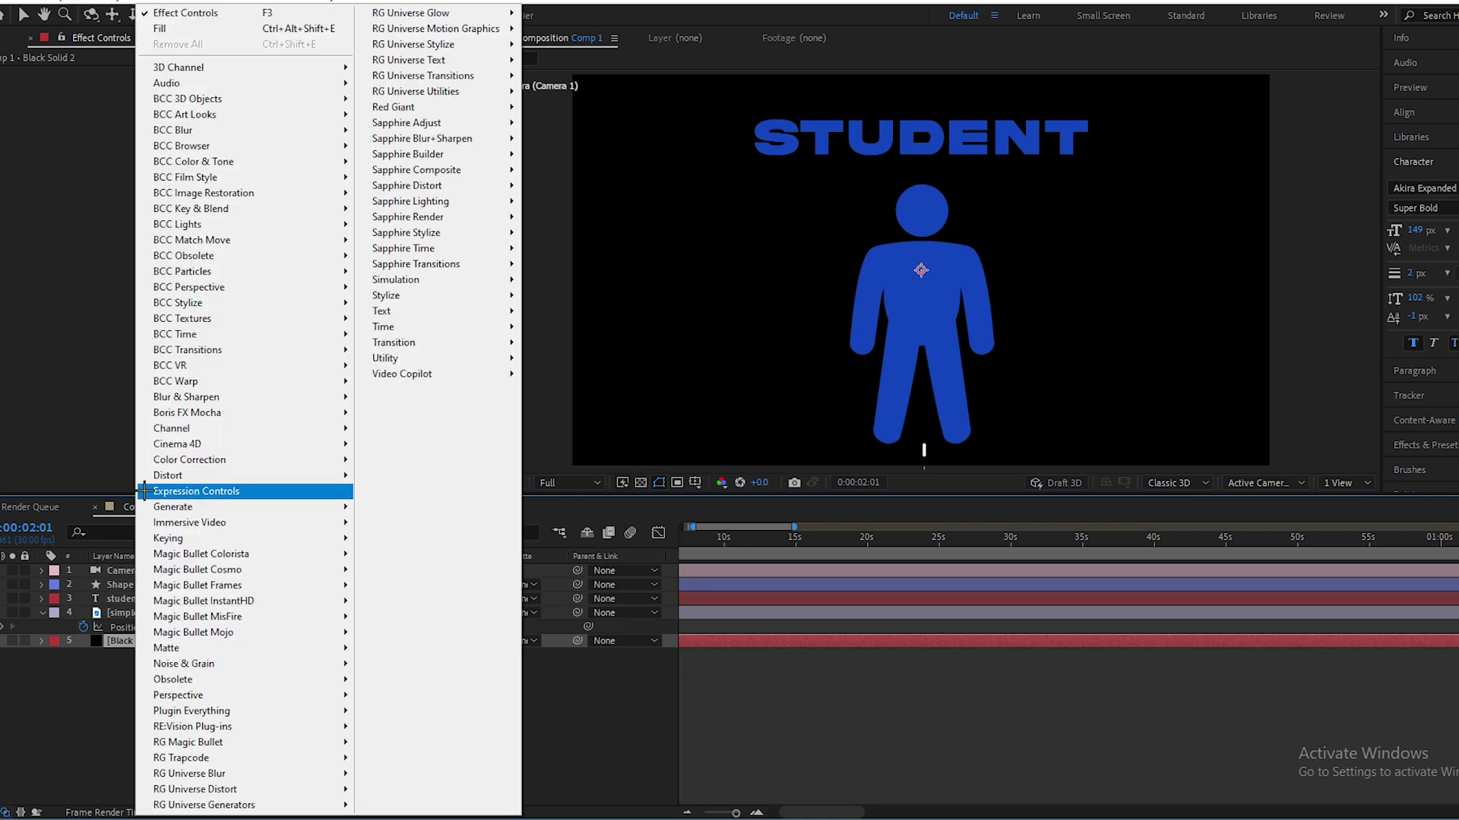
mouse_move(258, 506)
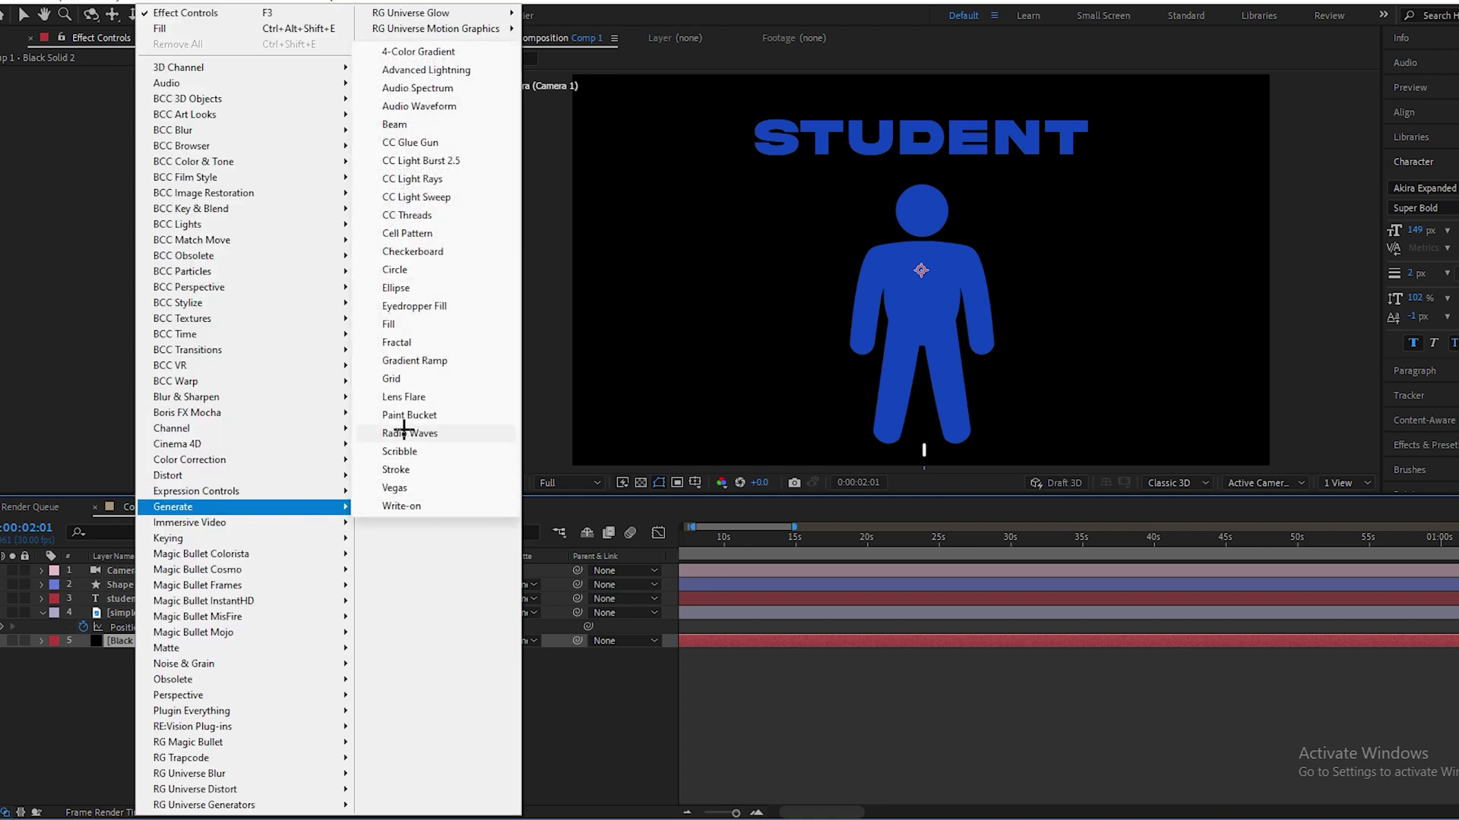
left_click(411, 378)
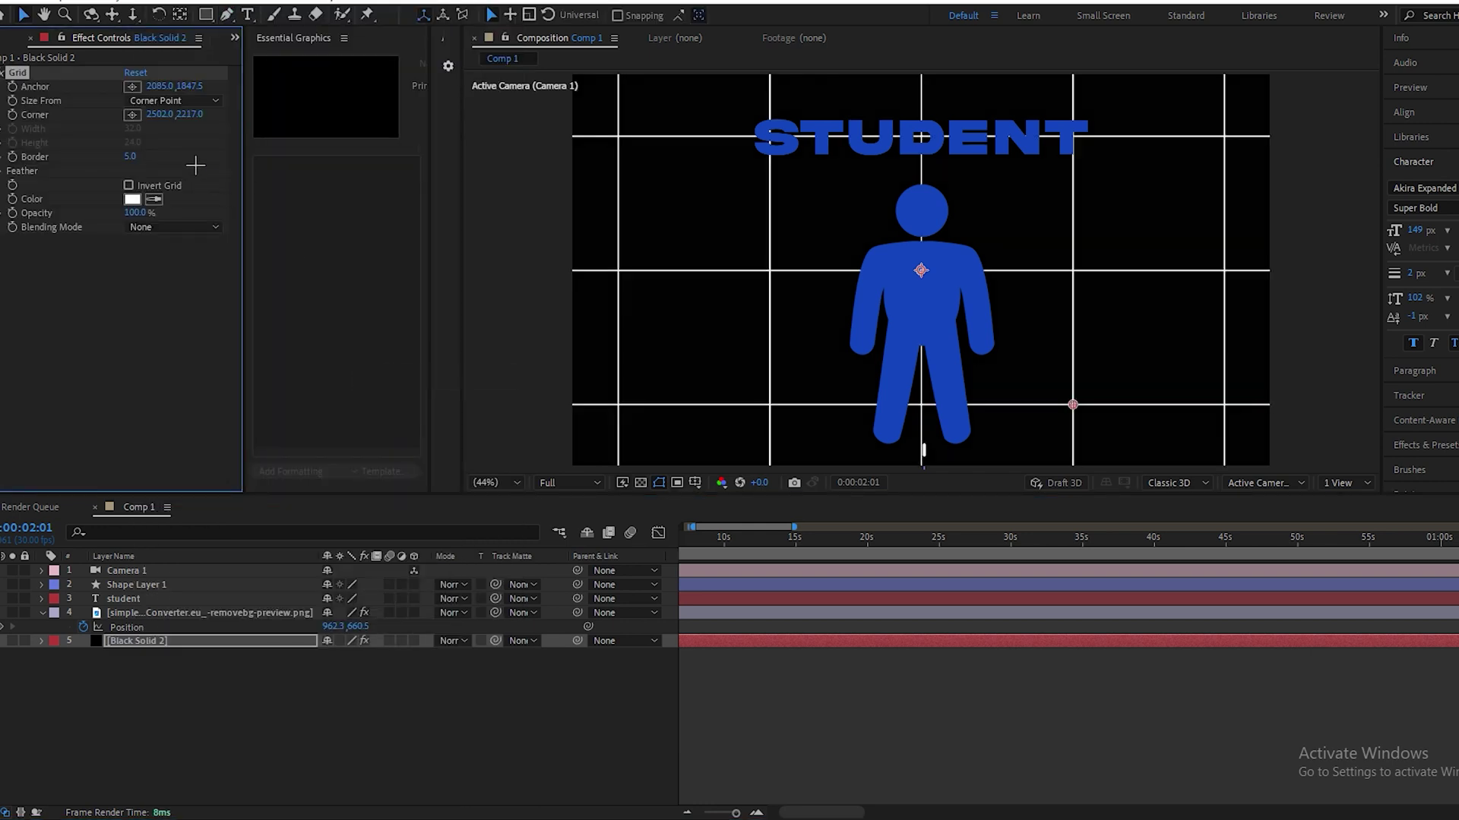
left_click(170, 101)
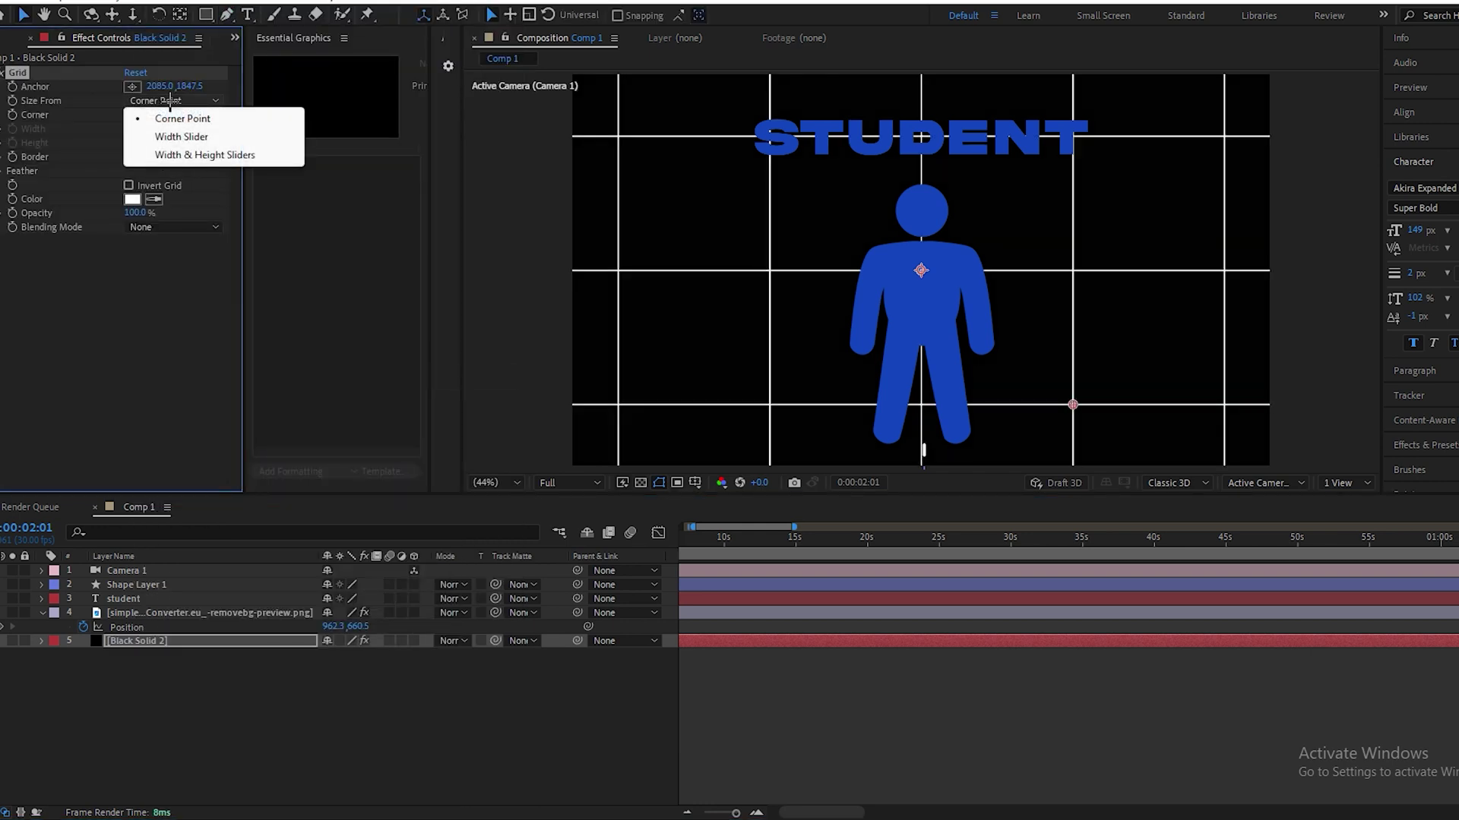
left_click(243, 155)
- Set the grid's width to about 143.9, its height to about 137, and its opacity to 20%
left_click_drag(43, 148, 157, 150)
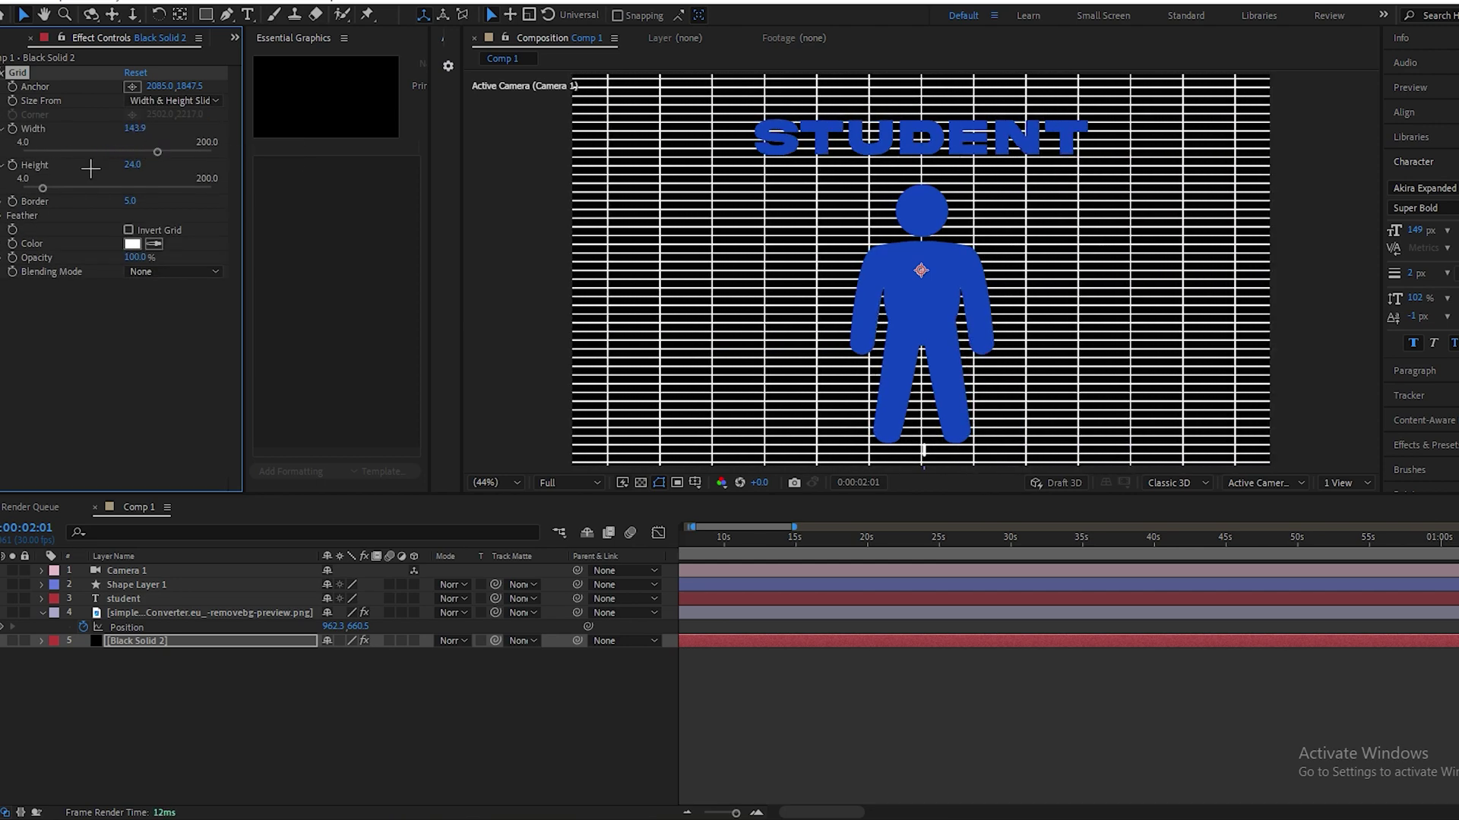
left_click_drag(47, 186, 151, 180)
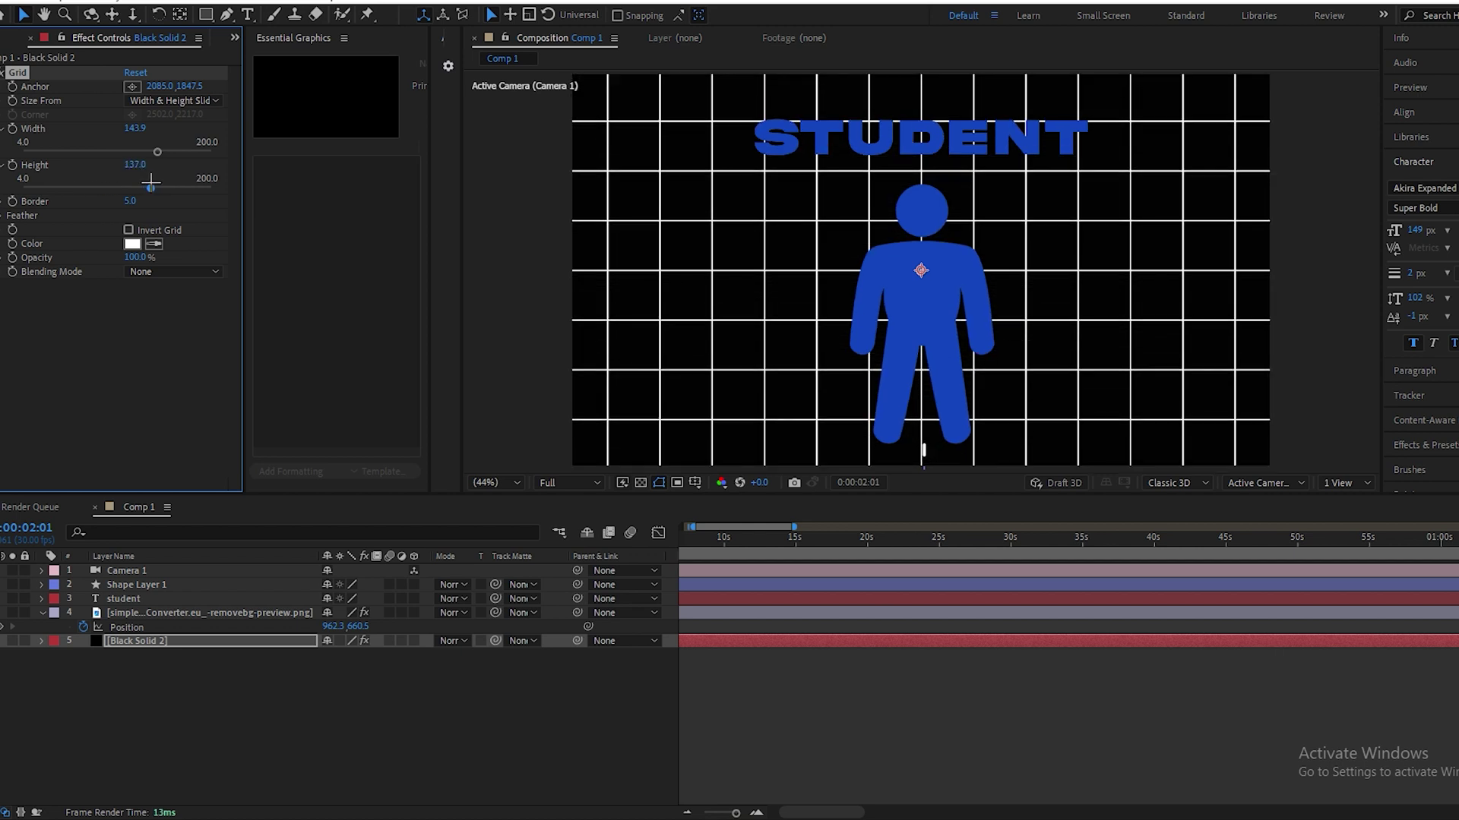
left_click(136, 258)
type("20")
key("Return")
left_click(468, 772)
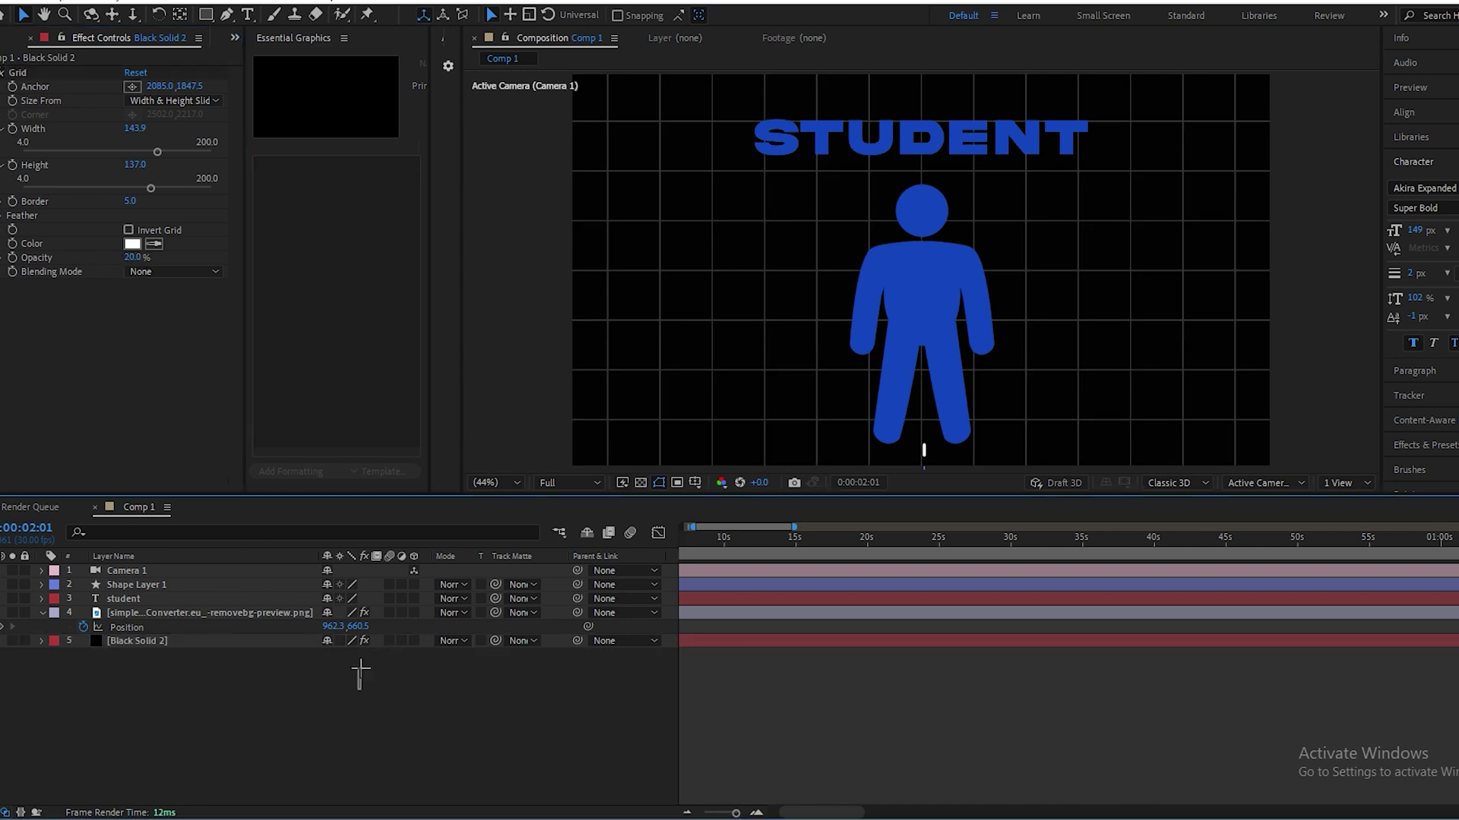
- Make the line, student text, figure and black solid layers 3D, and collapse the figure layer's properties
left_click_drag(360, 674, 342, 578)
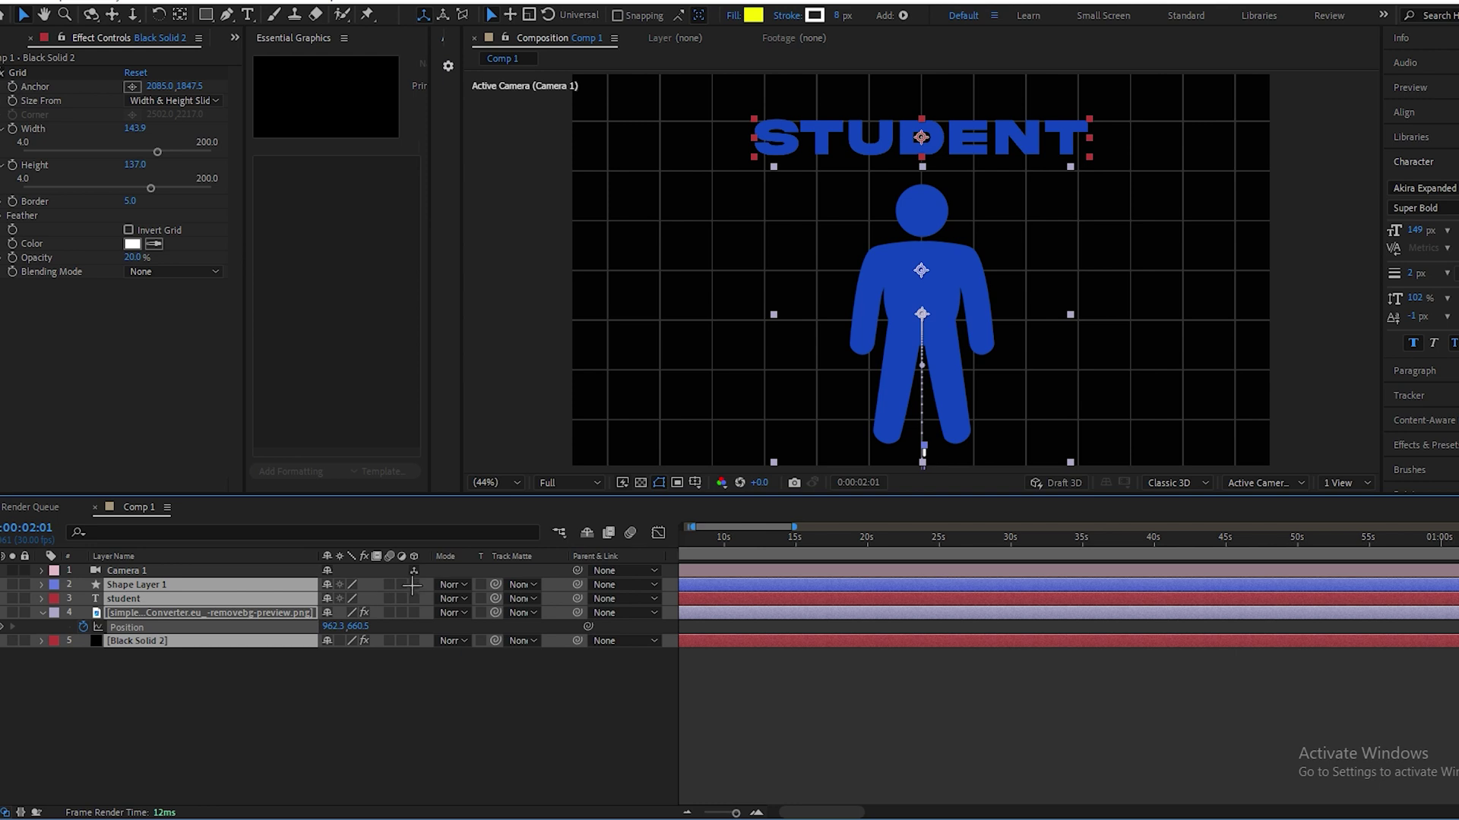
left_click(413, 584)
left_click(391, 756)
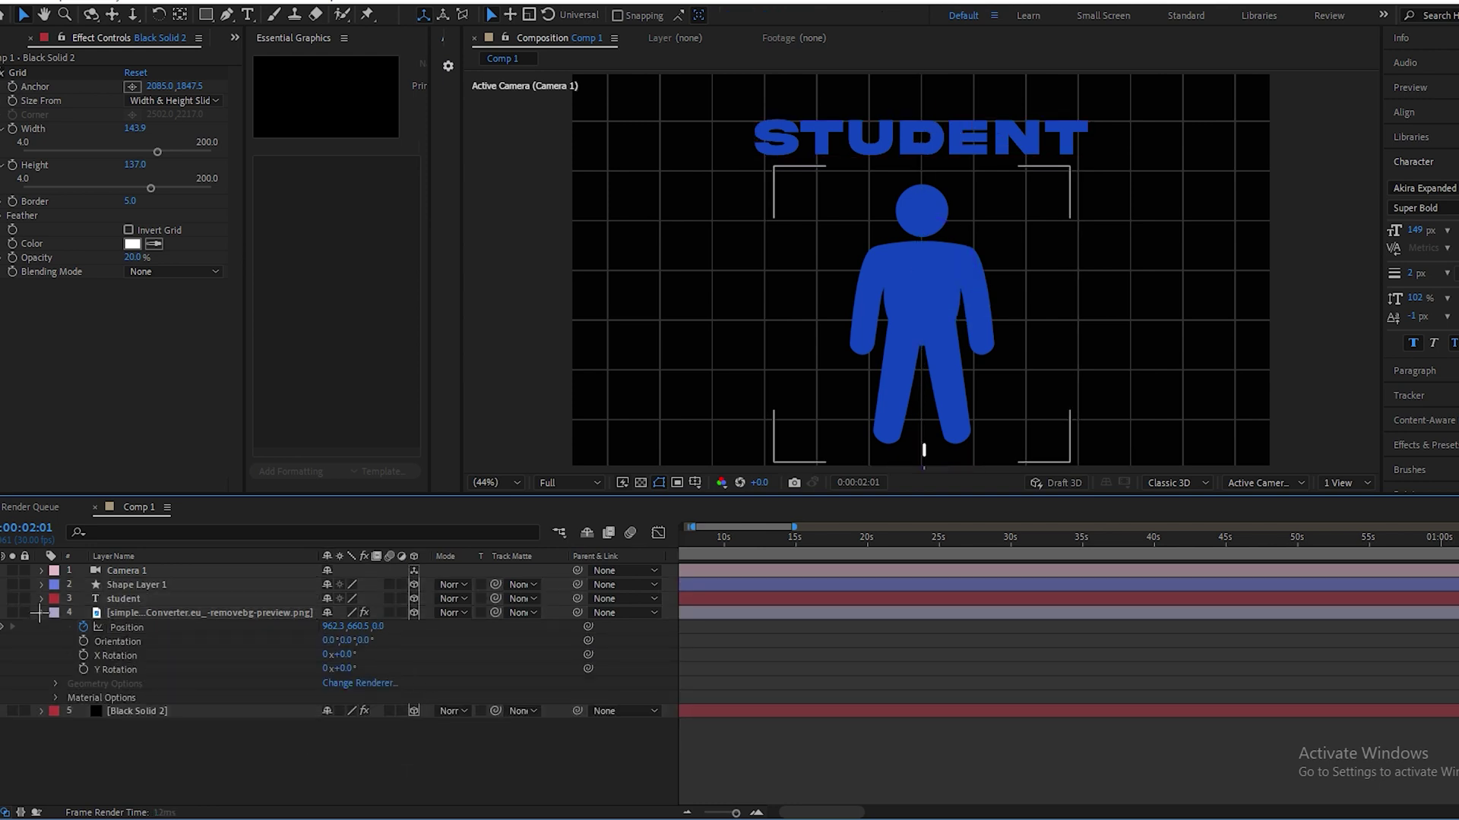
left_click(41, 613)
- Keyframe Camera 1's Point of Interest and Position, move both keyframes to the composition start, and go to 0:00:02:03
left_click(714, 576)
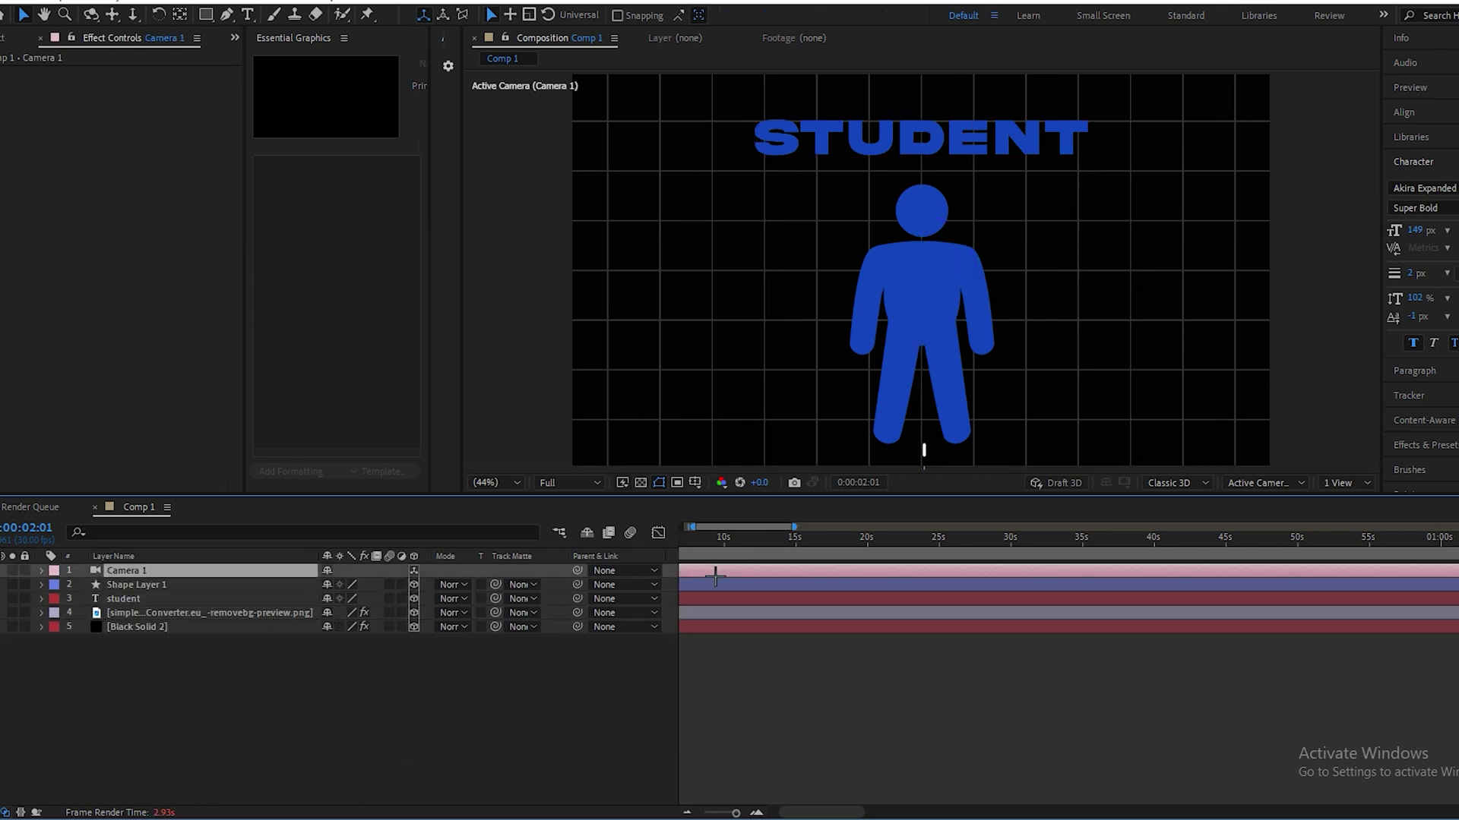
left_click(41, 570)
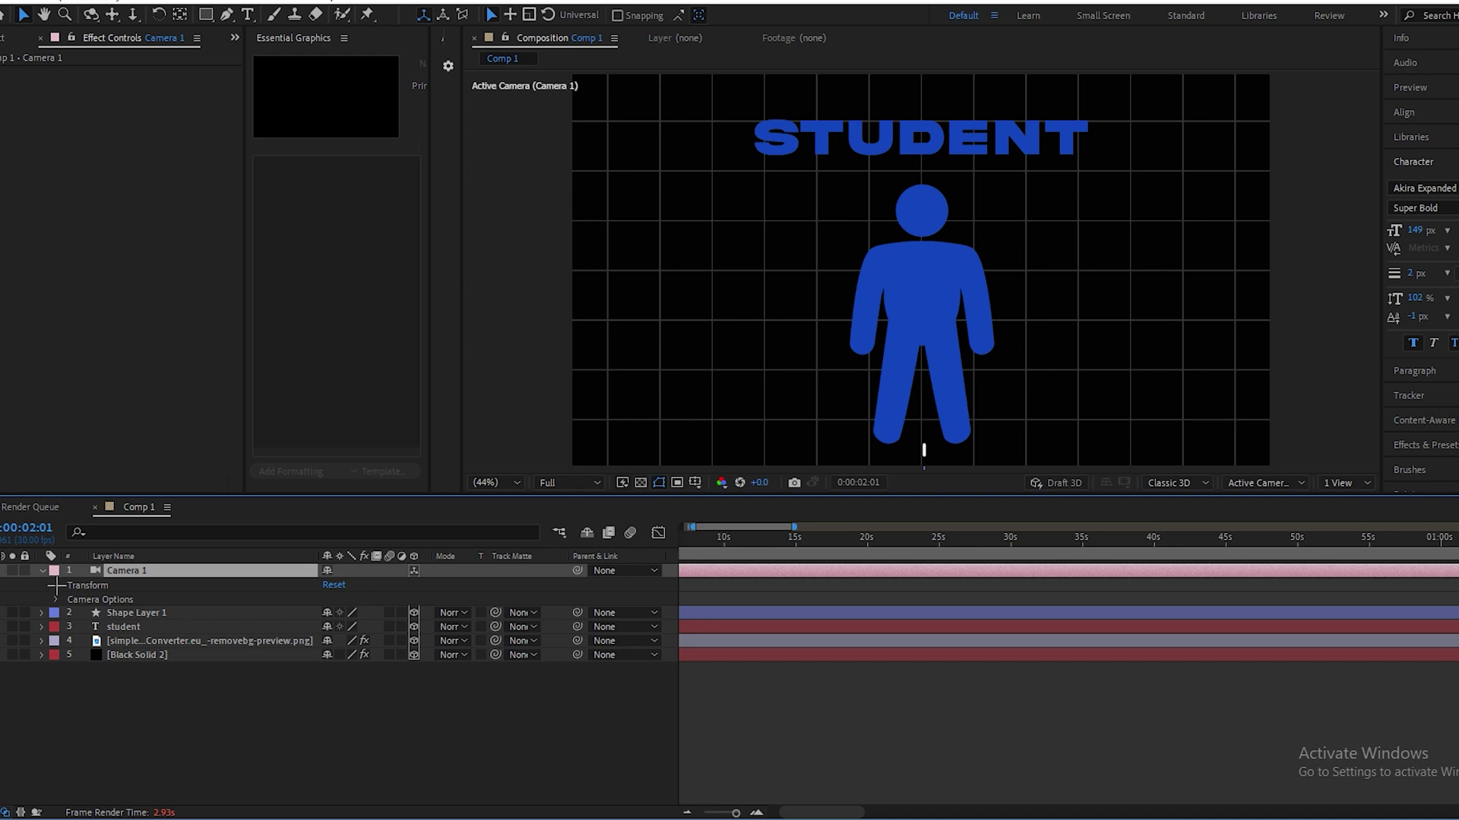
left_click(56, 586)
left_click(84, 600)
left_click(83, 613)
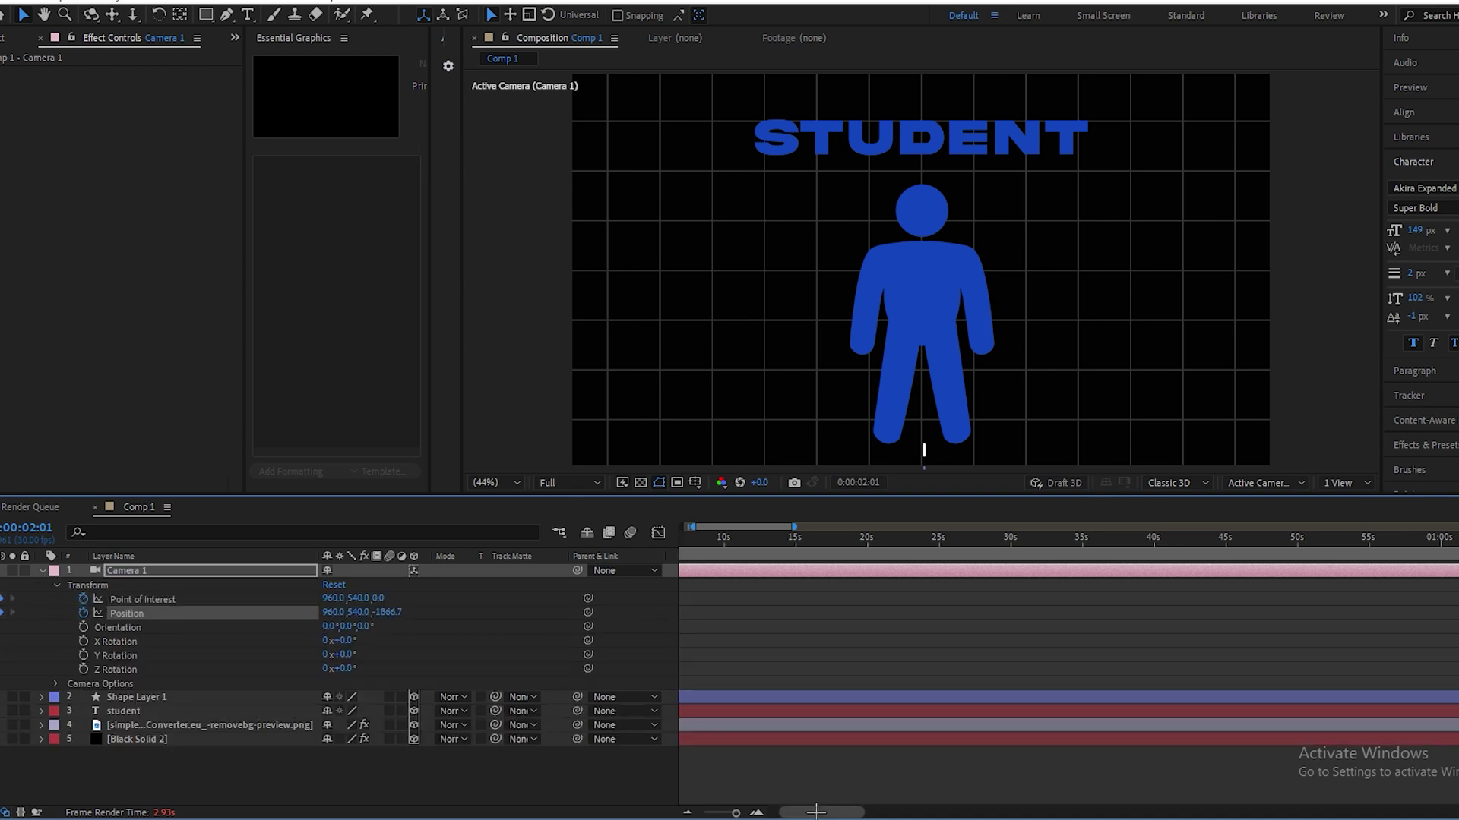
left_click_drag(815, 812, 805, 812)
left_click_drag(745, 591, 685, 611)
mouse_move(718, 541)
left_mouse_down()
mouse_move(736, 549)
mouse_move(712, 562)
left_mouse_up()
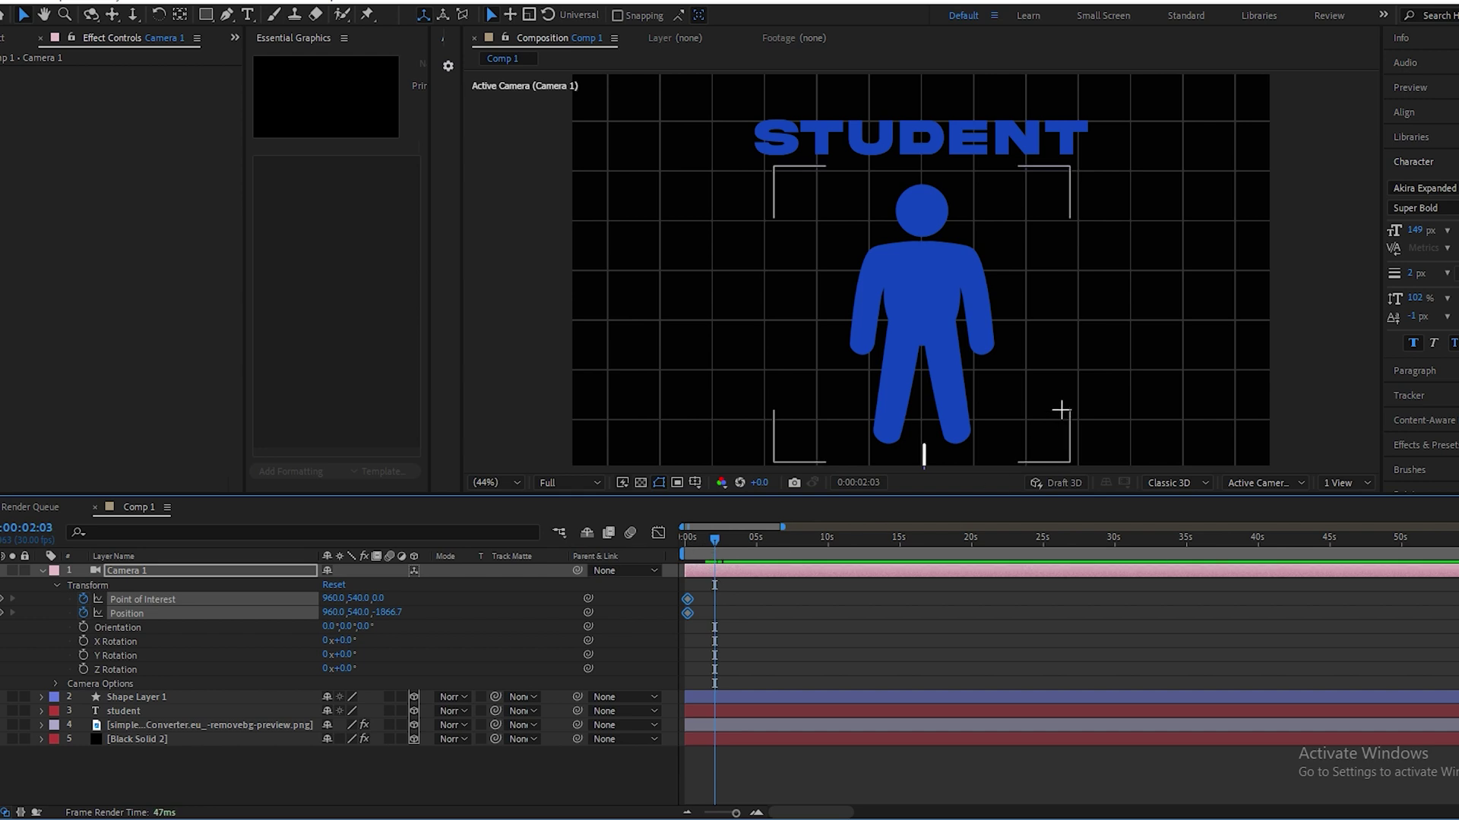
- Show two views and lower the camera with its point of interest to Y 1408 at 0:00:02:03
left_click(1345, 483)
left_click(1345, 517)
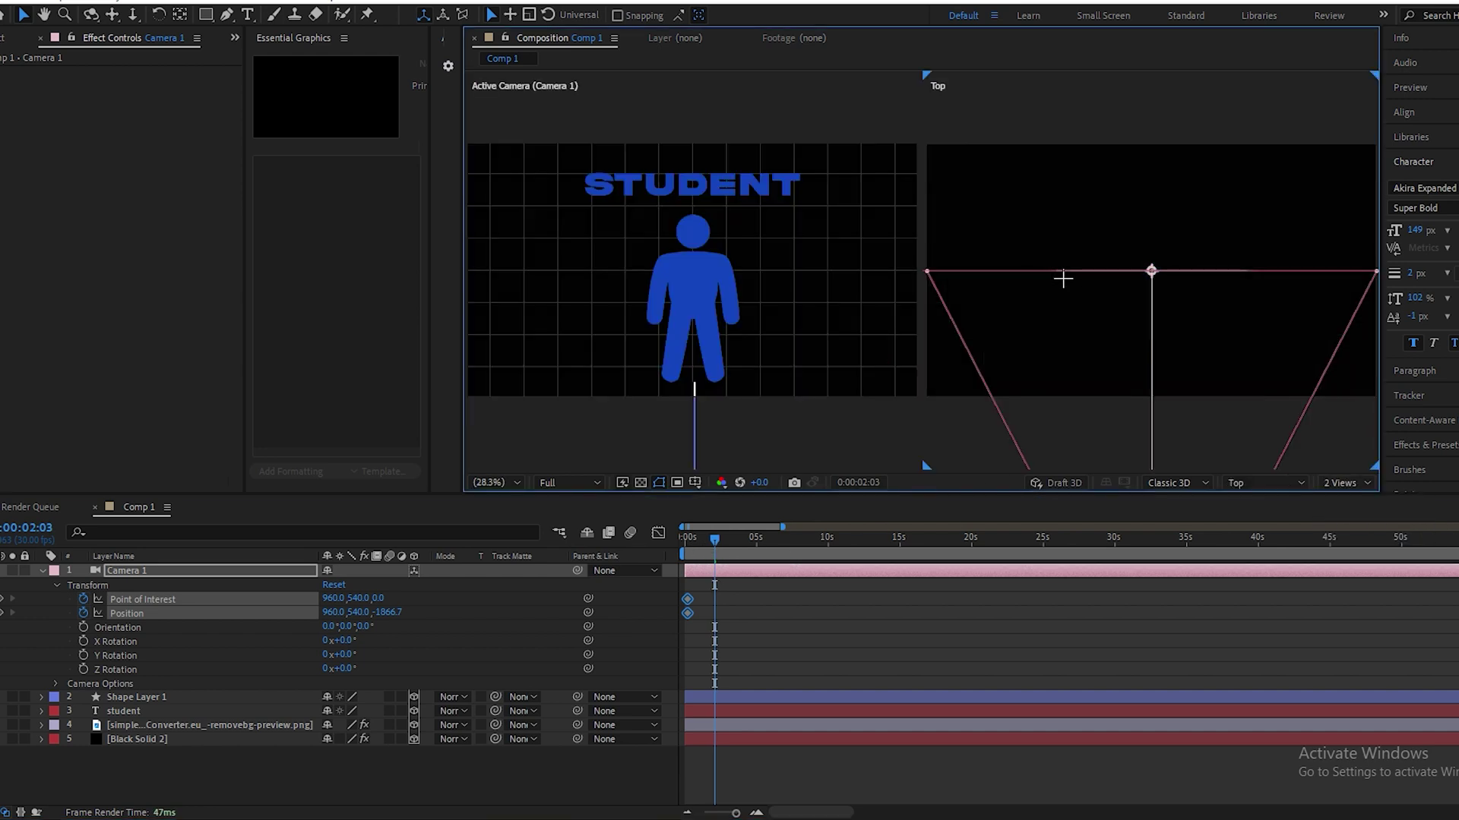
scroll(1062, 276, "down", 3)
scroll(1162, 404, "up", 3)
scroll(1057, 255, "up", 2)
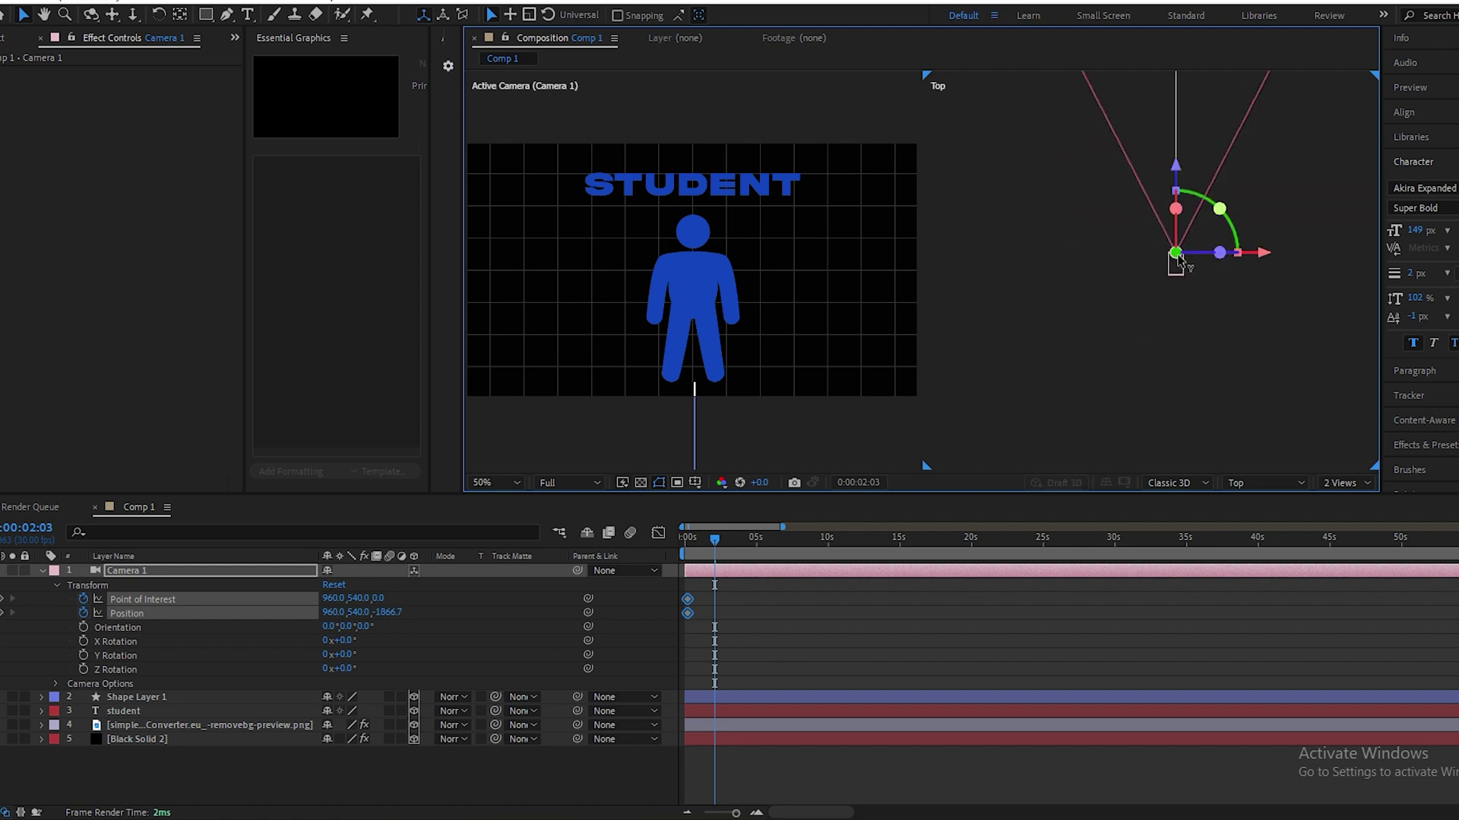
left_click_drag(1176, 258, 1178, 138)
scroll(1177, 144, "down", 2)
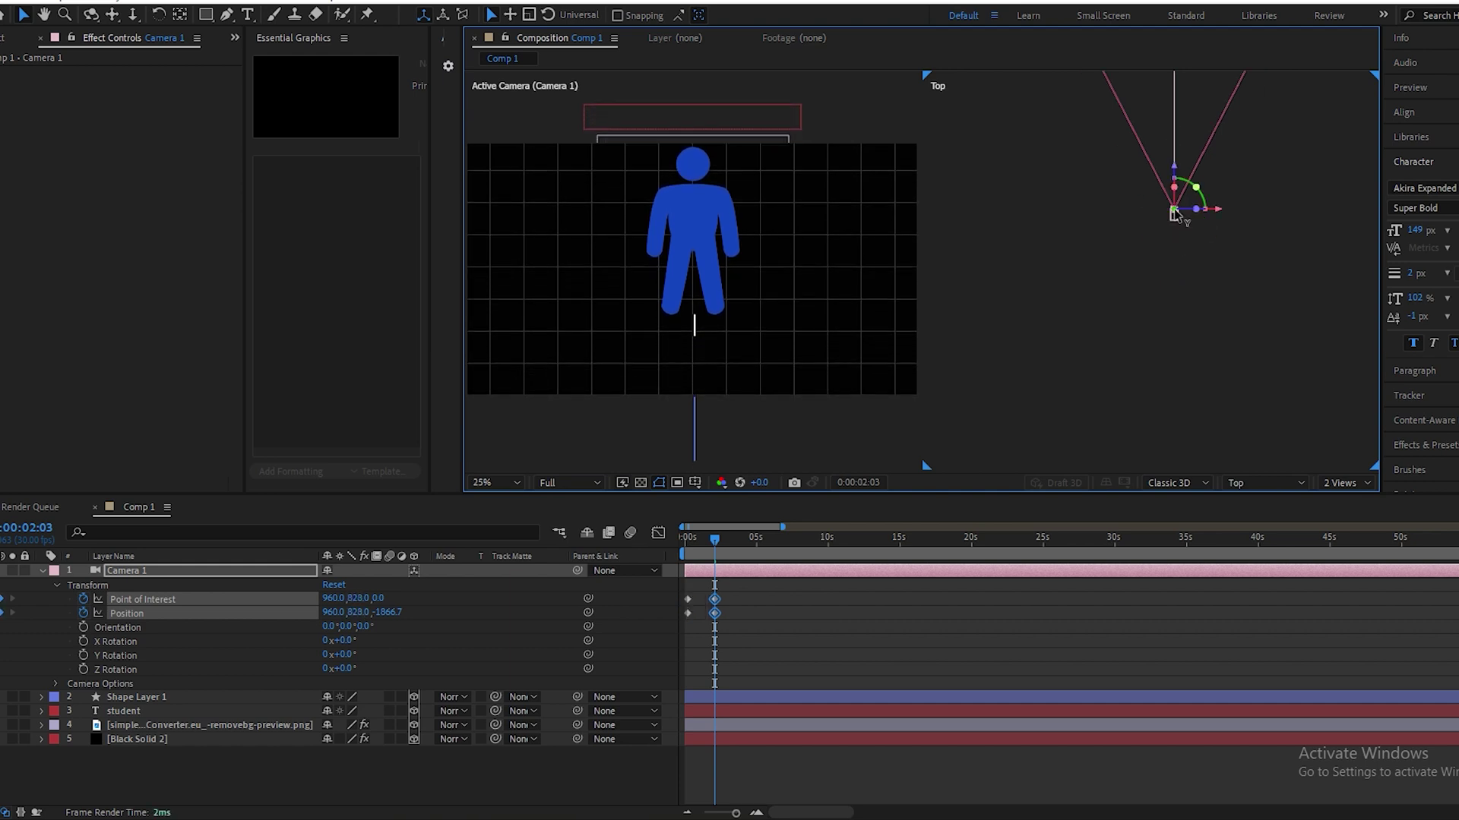
left_click_drag(1176, 215, 1178, 203)
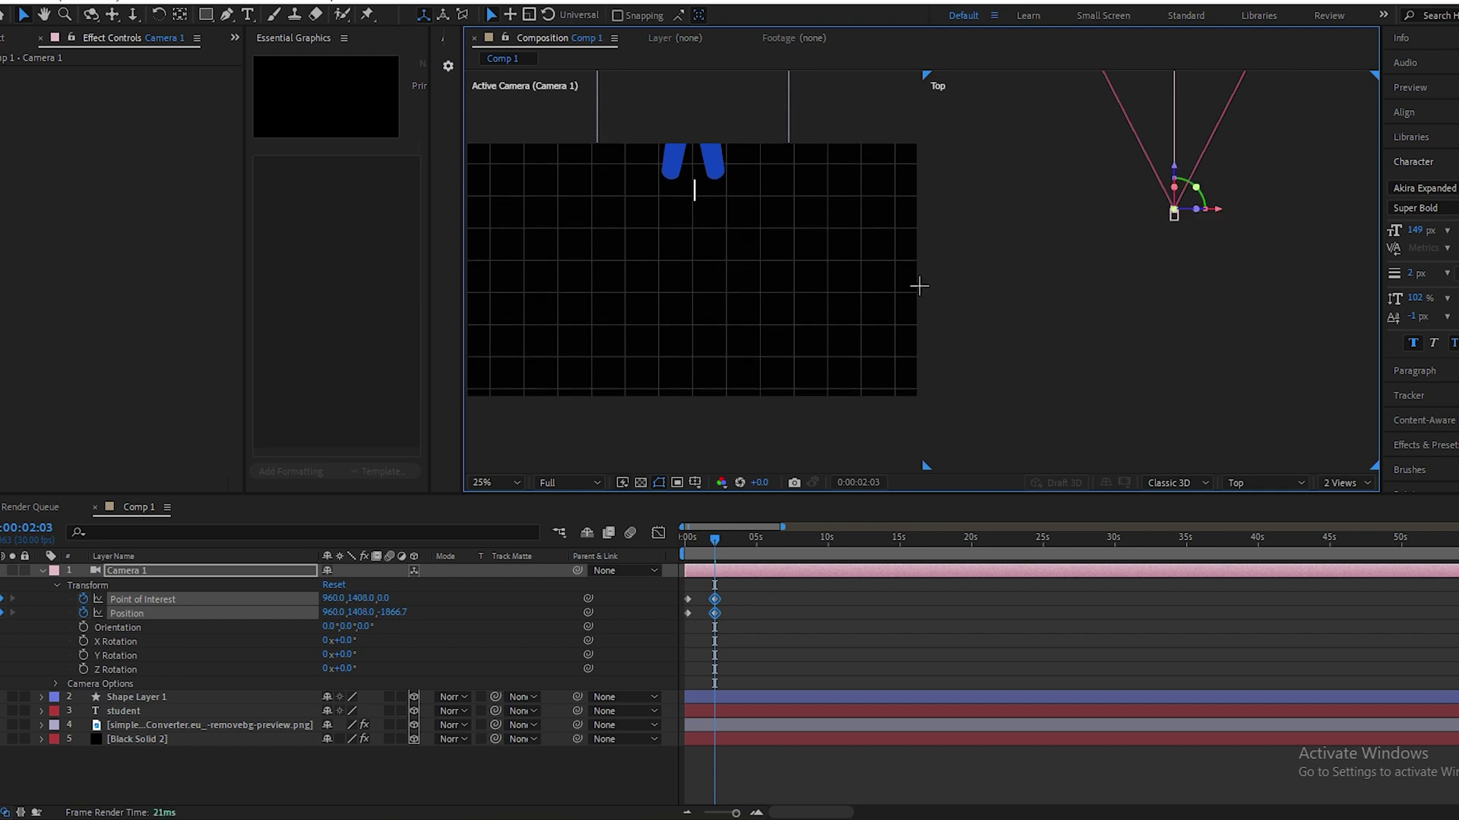
mouse_move(714, 538)
left_mouse_down()
mouse_move(729, 538)
mouse_move(715, 538)
left_mouse_up()
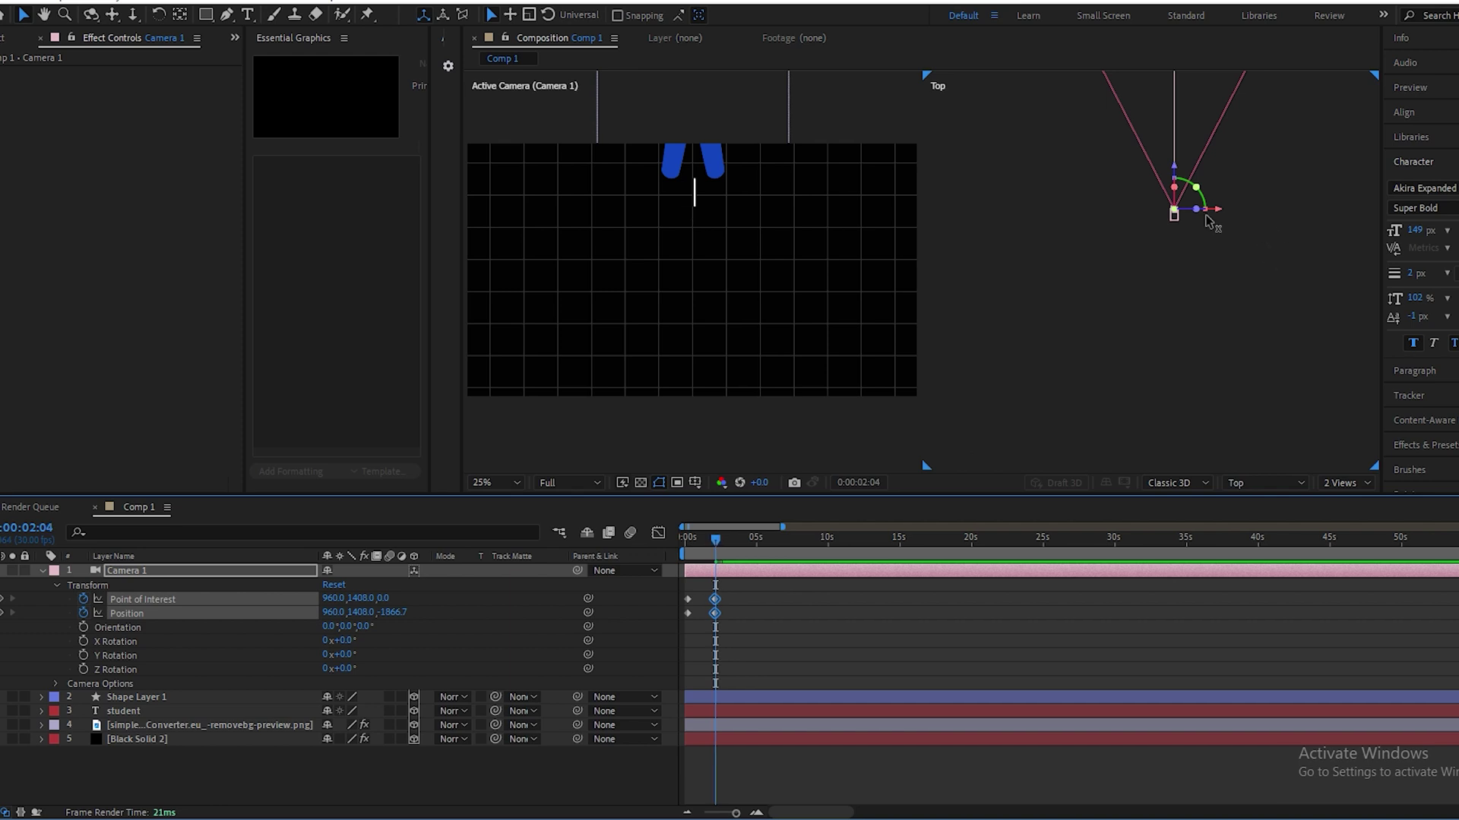
left_click_drag(1174, 215, 1182, 218)
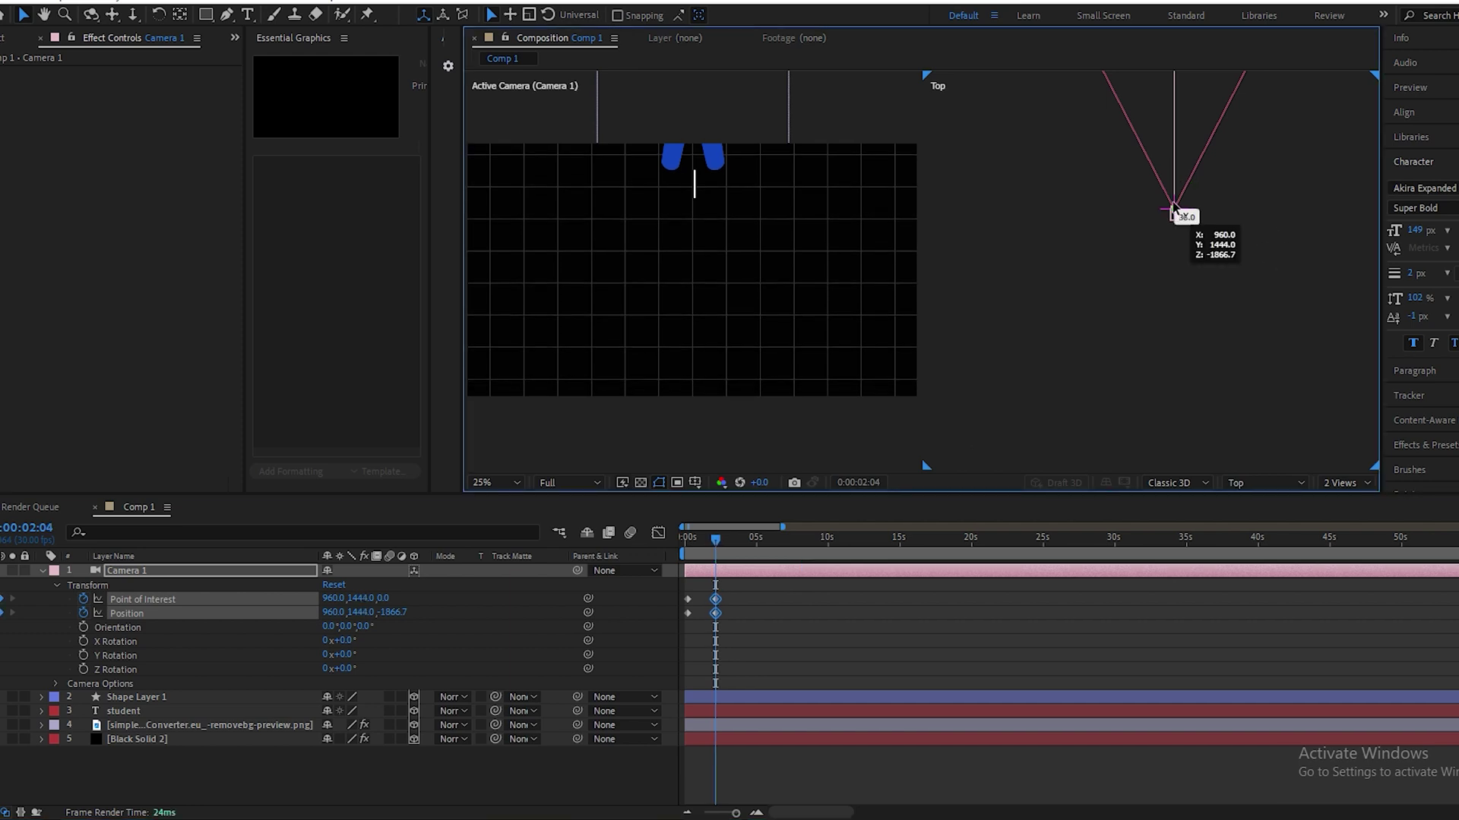
key("=")
scroll(718, 640, "up", 3, "alt")
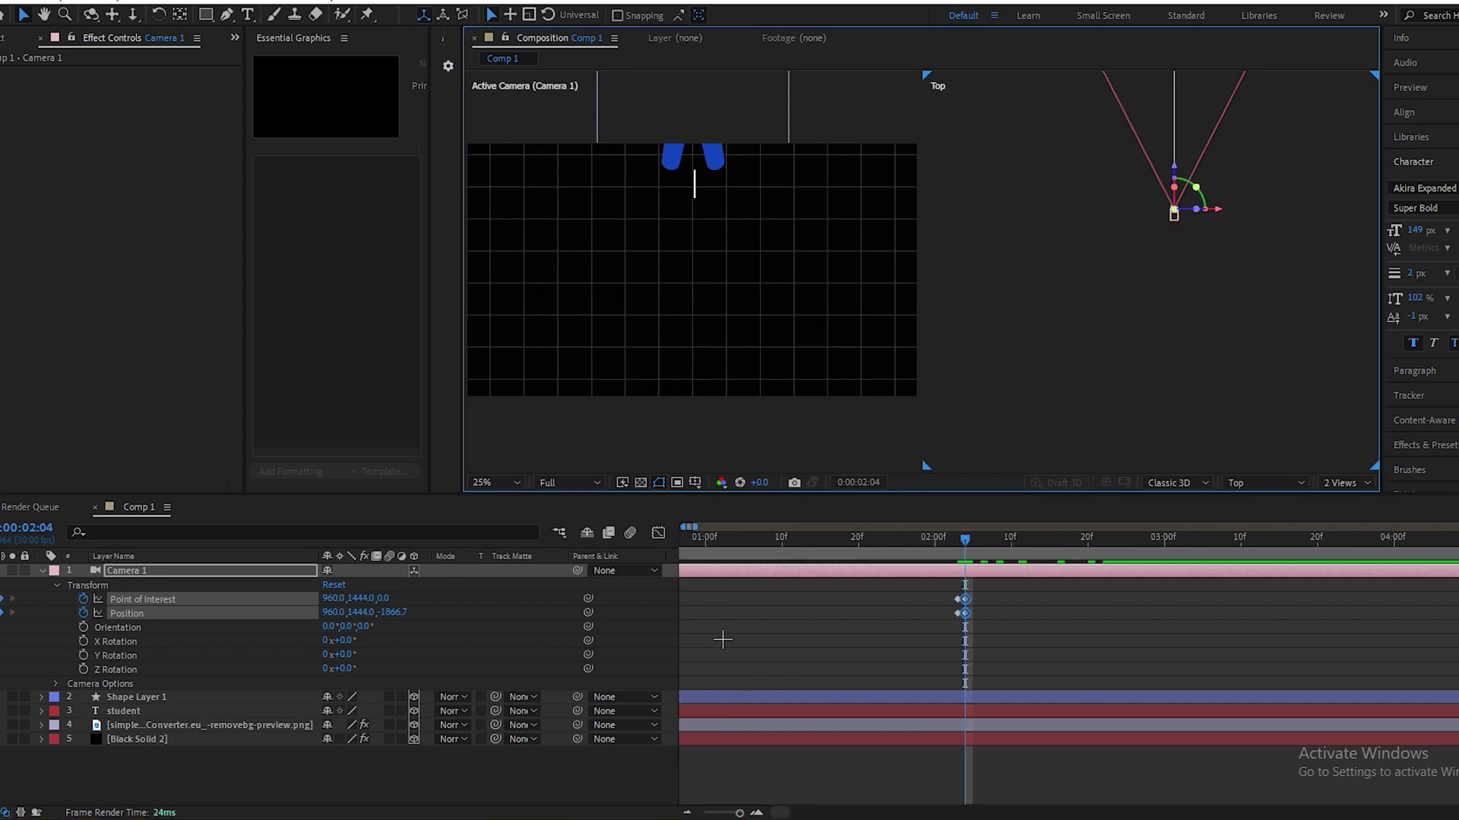
- Lower the camera and its point of interest to Y 1524 at 0:00:02:03, and check the line's growth up to 0:00:02:26
left_click_drag(965, 538, 957, 538)
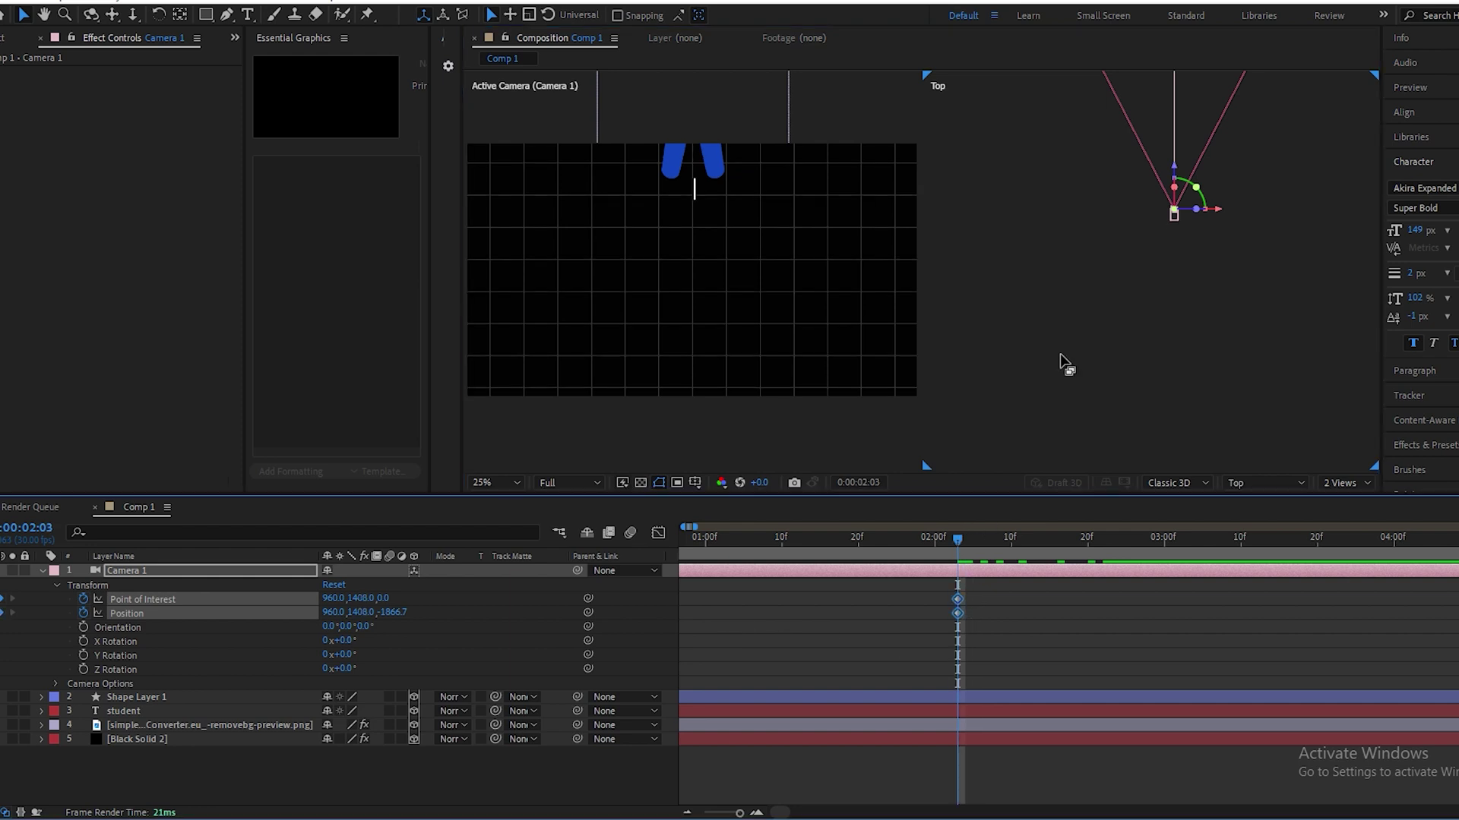
mouse_move(1177, 215)
left_mouse_down()
mouse_move(1188, 190)
mouse_move(1178, 217)
left_mouse_up()
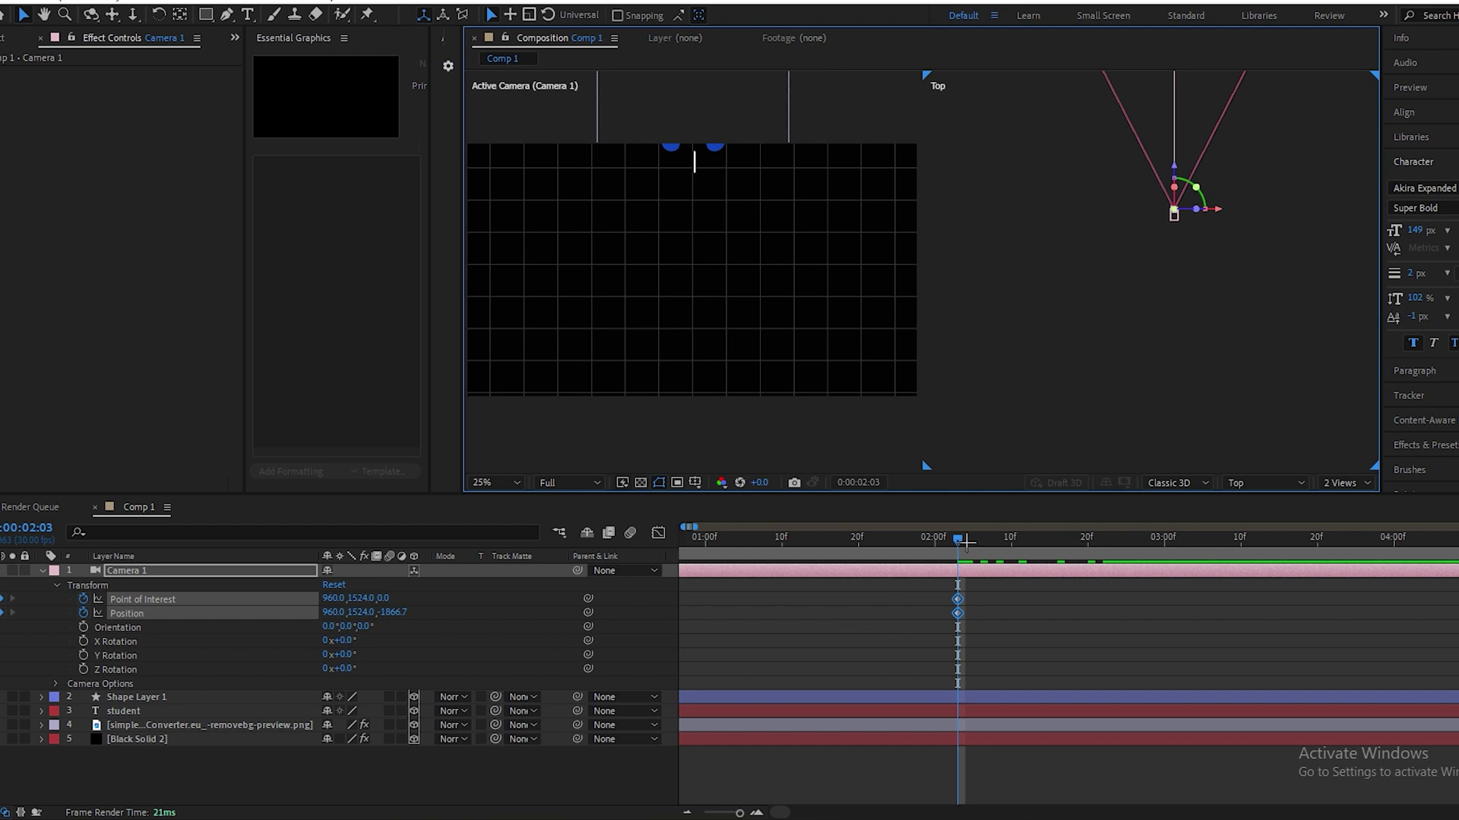
left_click_drag(964, 541, 1133, 543)
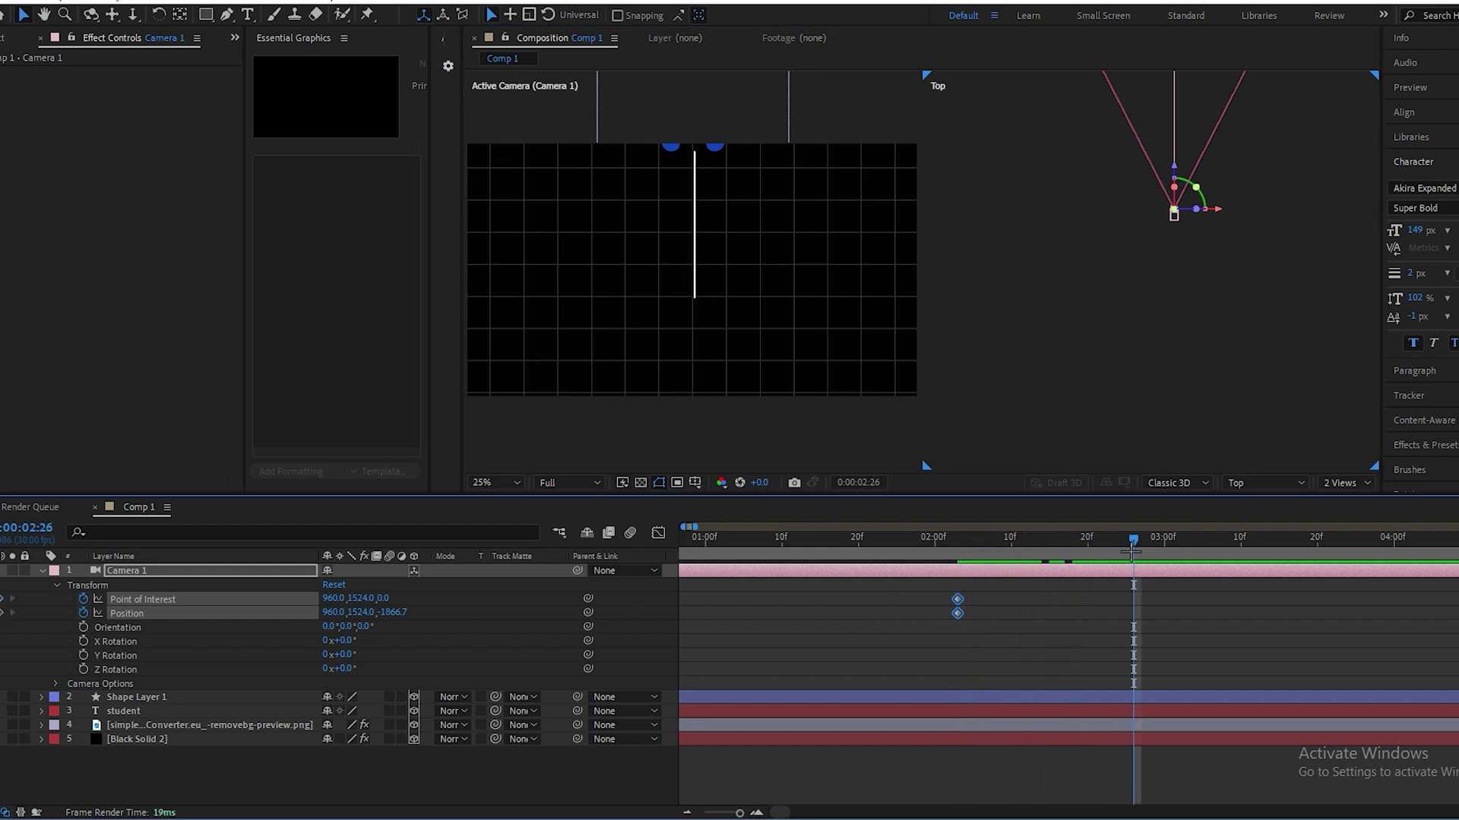
- Add pngegg.png from the project files to the composition, directly beneath Camera 1 in the layer order
key("ctrl+0")
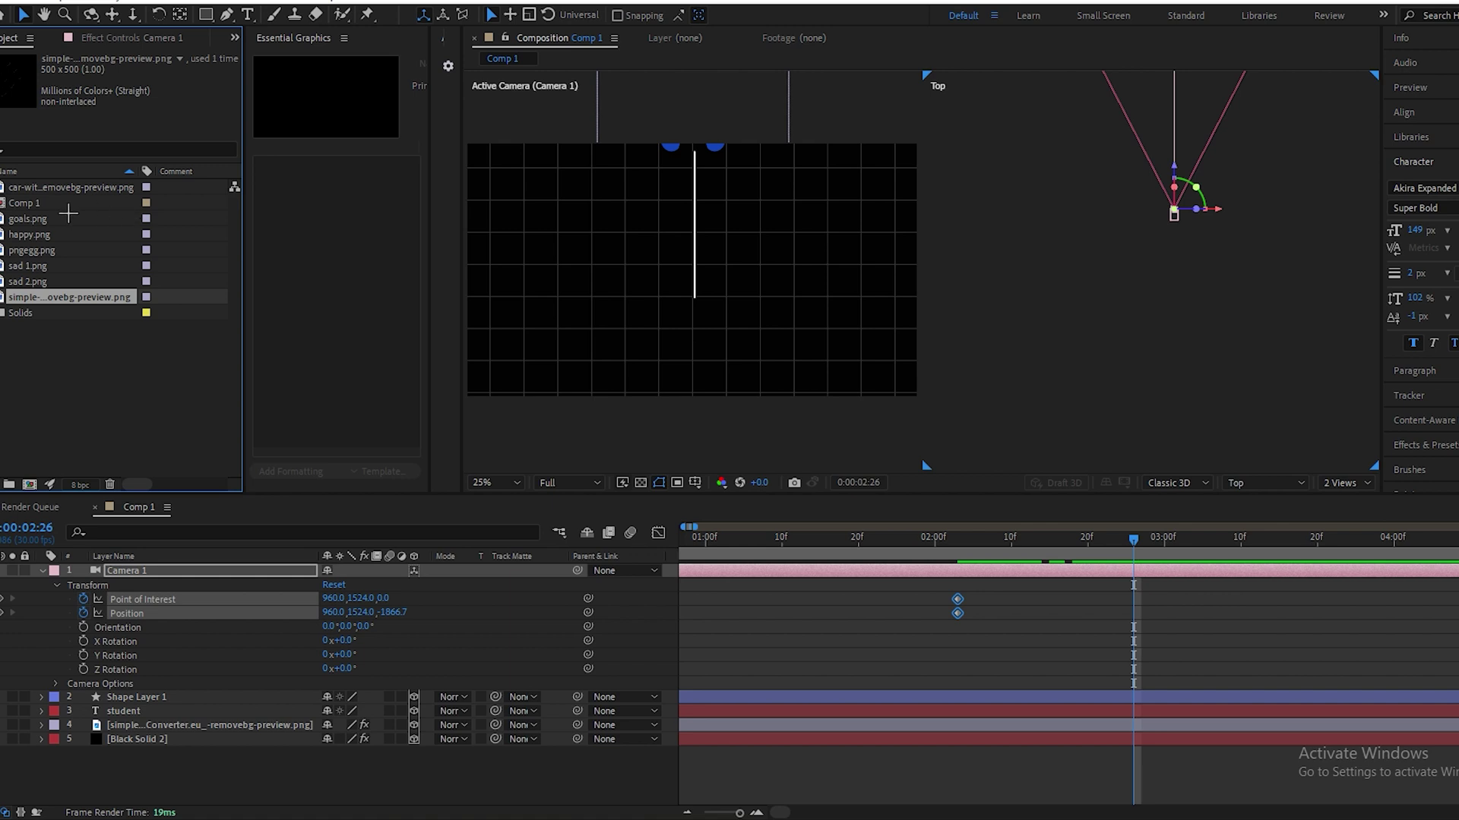
left_click(47, 203)
left_click(44, 235)
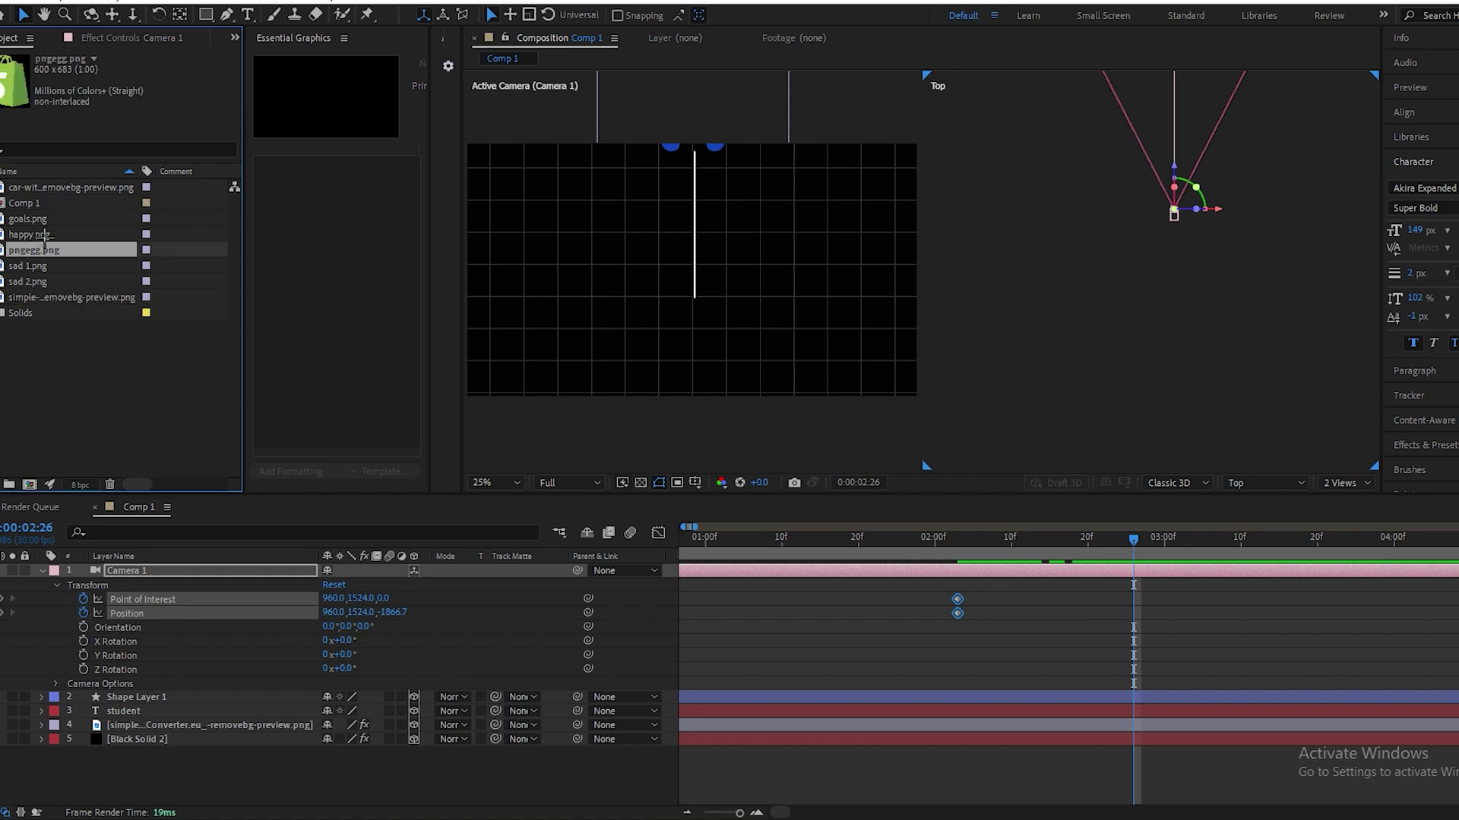
left_click_drag(44, 251, 186, 639)
- Scale the pngegg.png shopping bag logo to 35% and position it at the lower end of the white line
key("s")
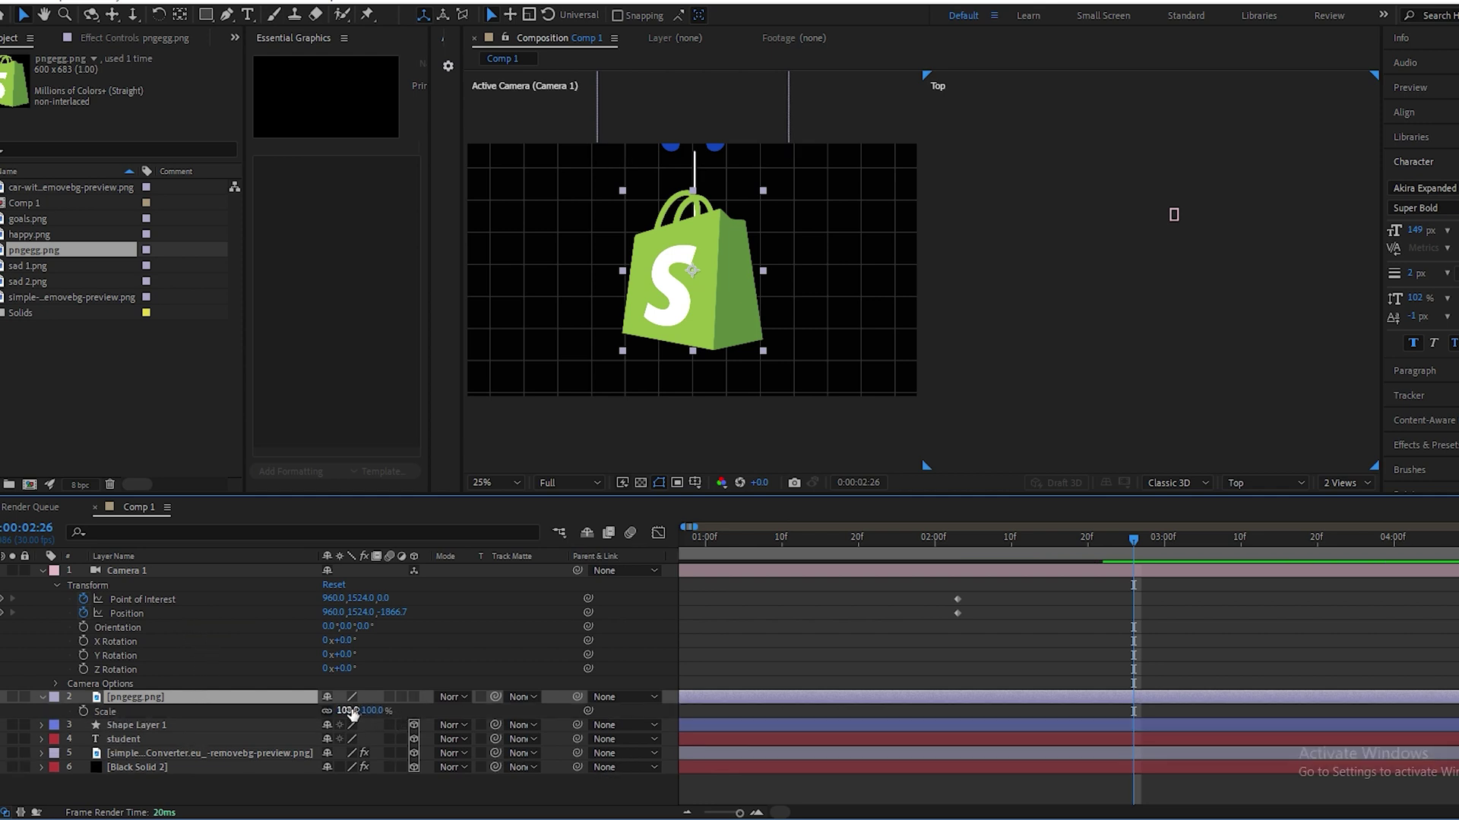
left_click_drag(347, 711, 298, 711)
left_click(699, 313)
left_click_drag(697, 309, 701, 353)
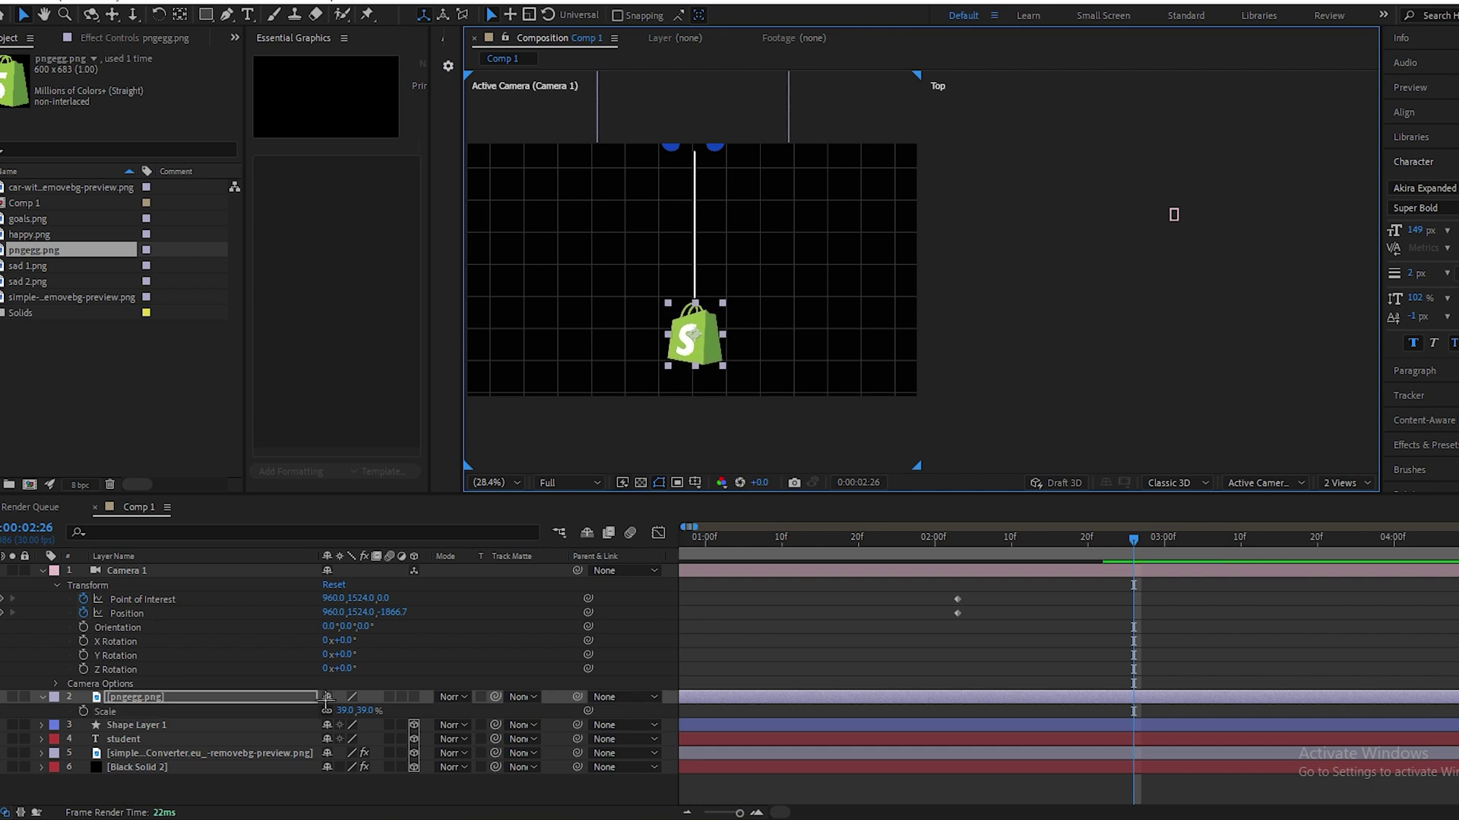
left_click_drag(343, 710, 341, 710)
left_click(691, 400)
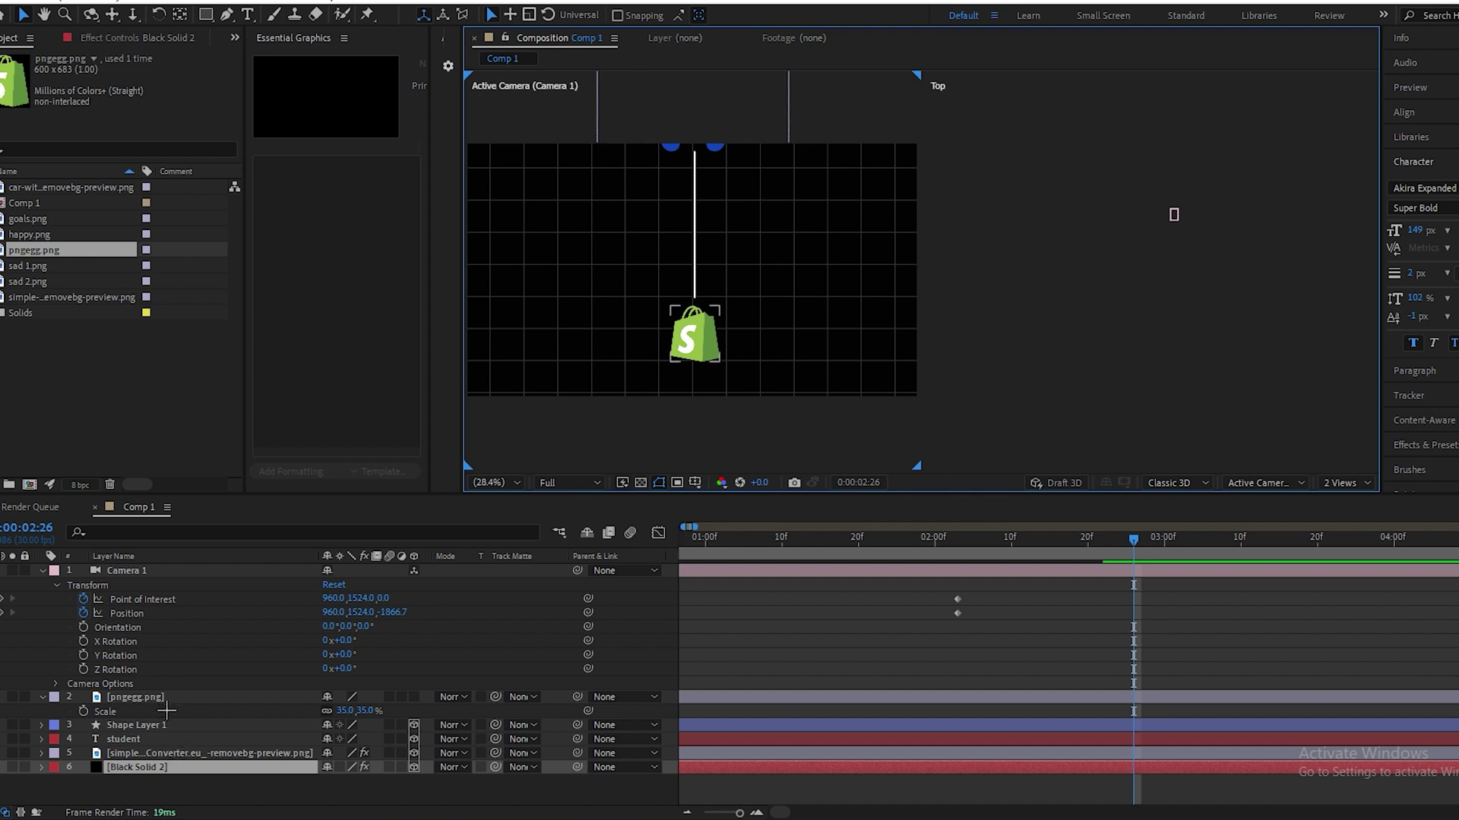
left_click(163, 698)
left_click(687, 340)
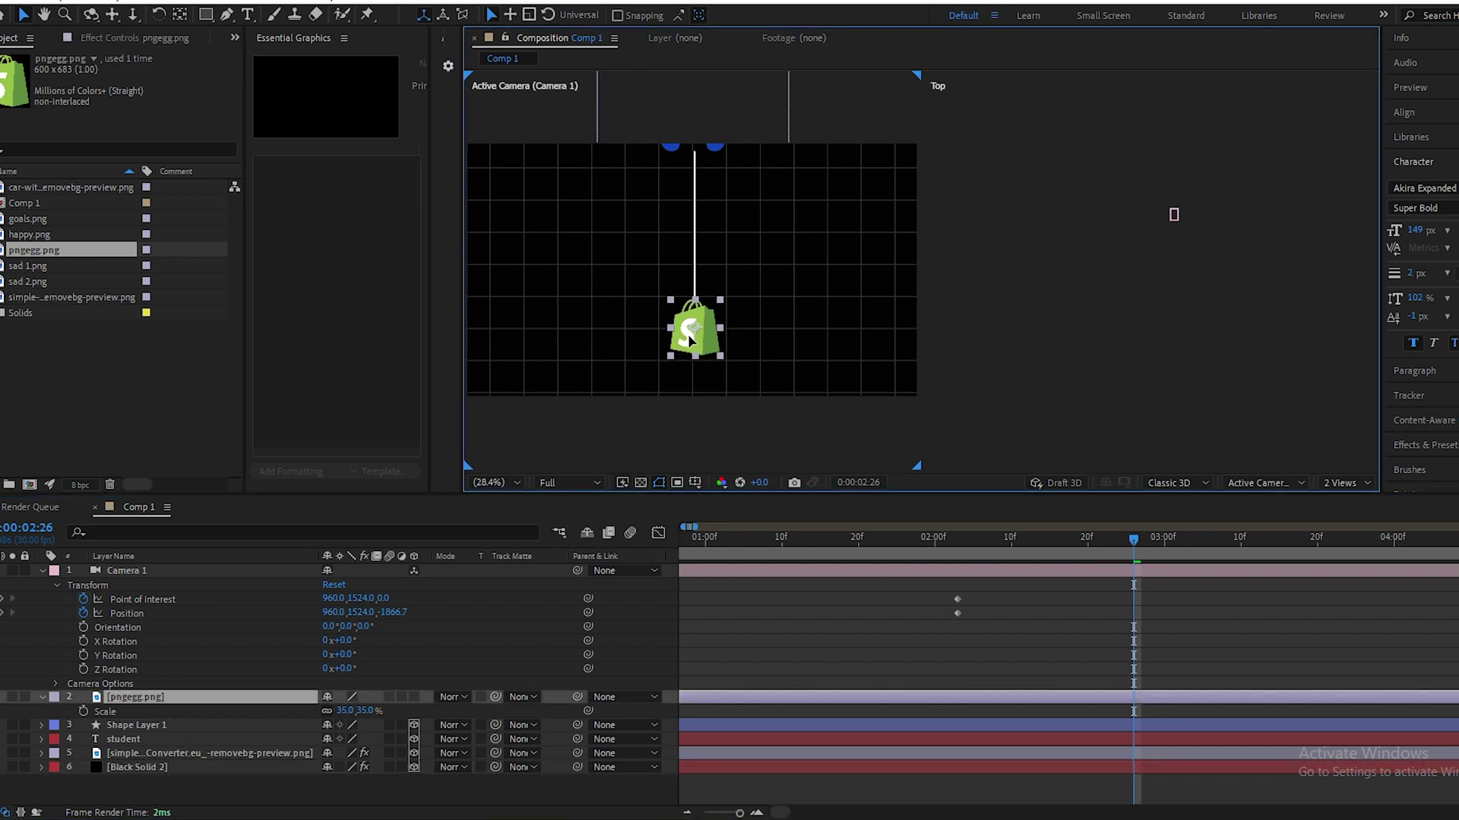
- Fine-tune the shopping bag logo's position so that it is centred beneath the lower end of the white line
left_click(1062, 330)
left_click(702, 342)
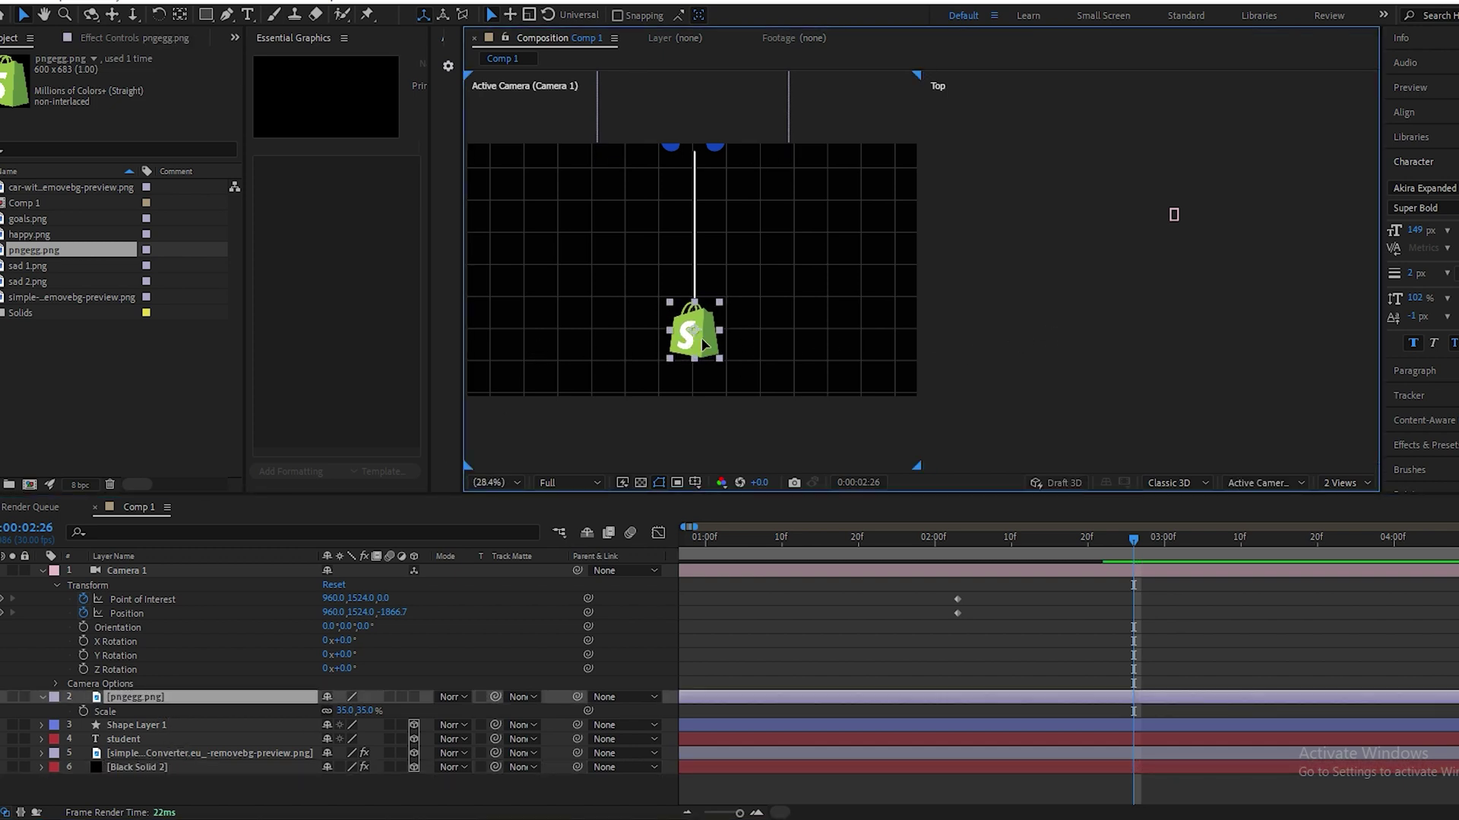
left_click(1412, 112)
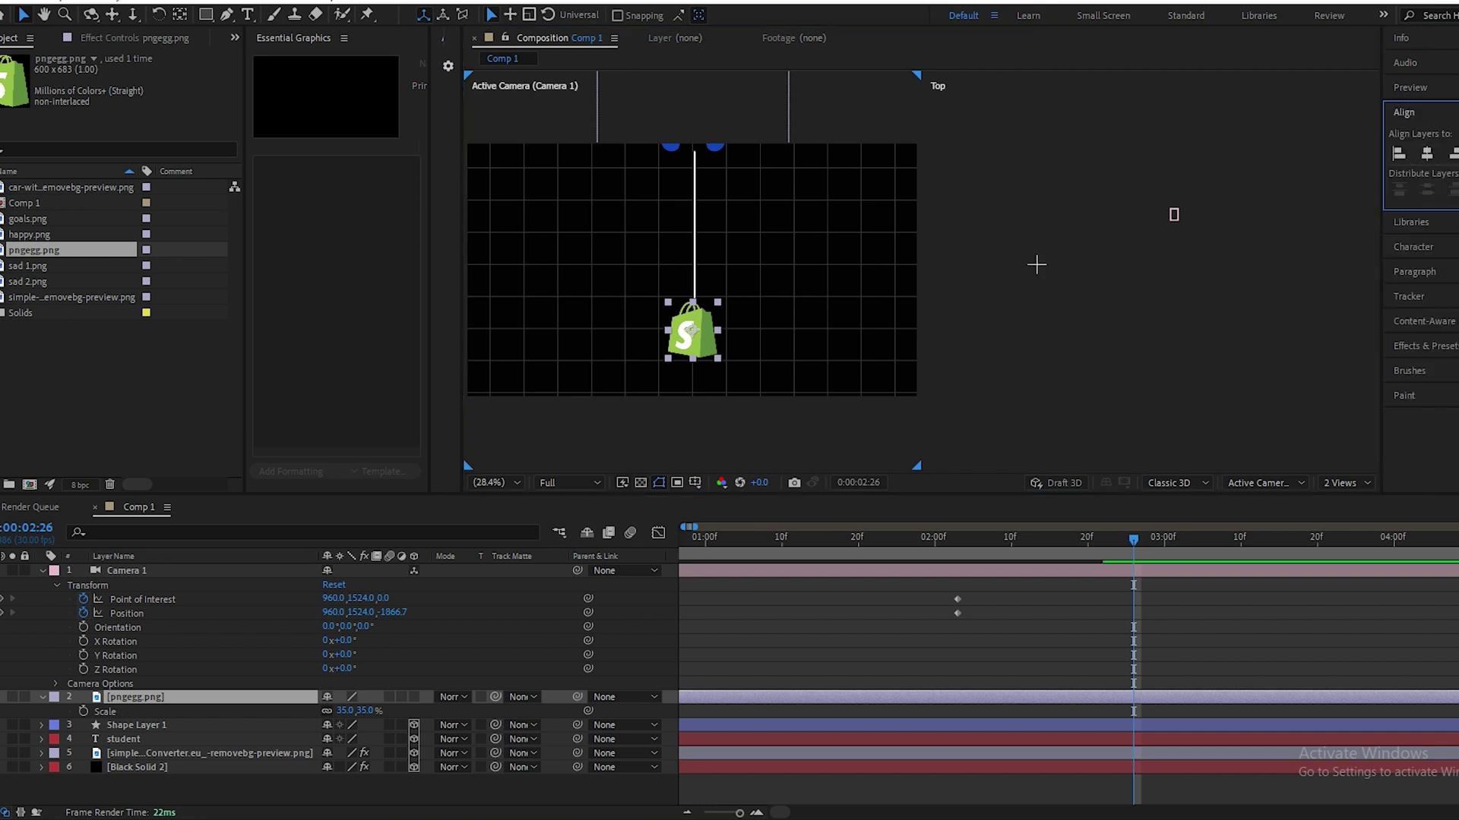
left_click(692, 332)
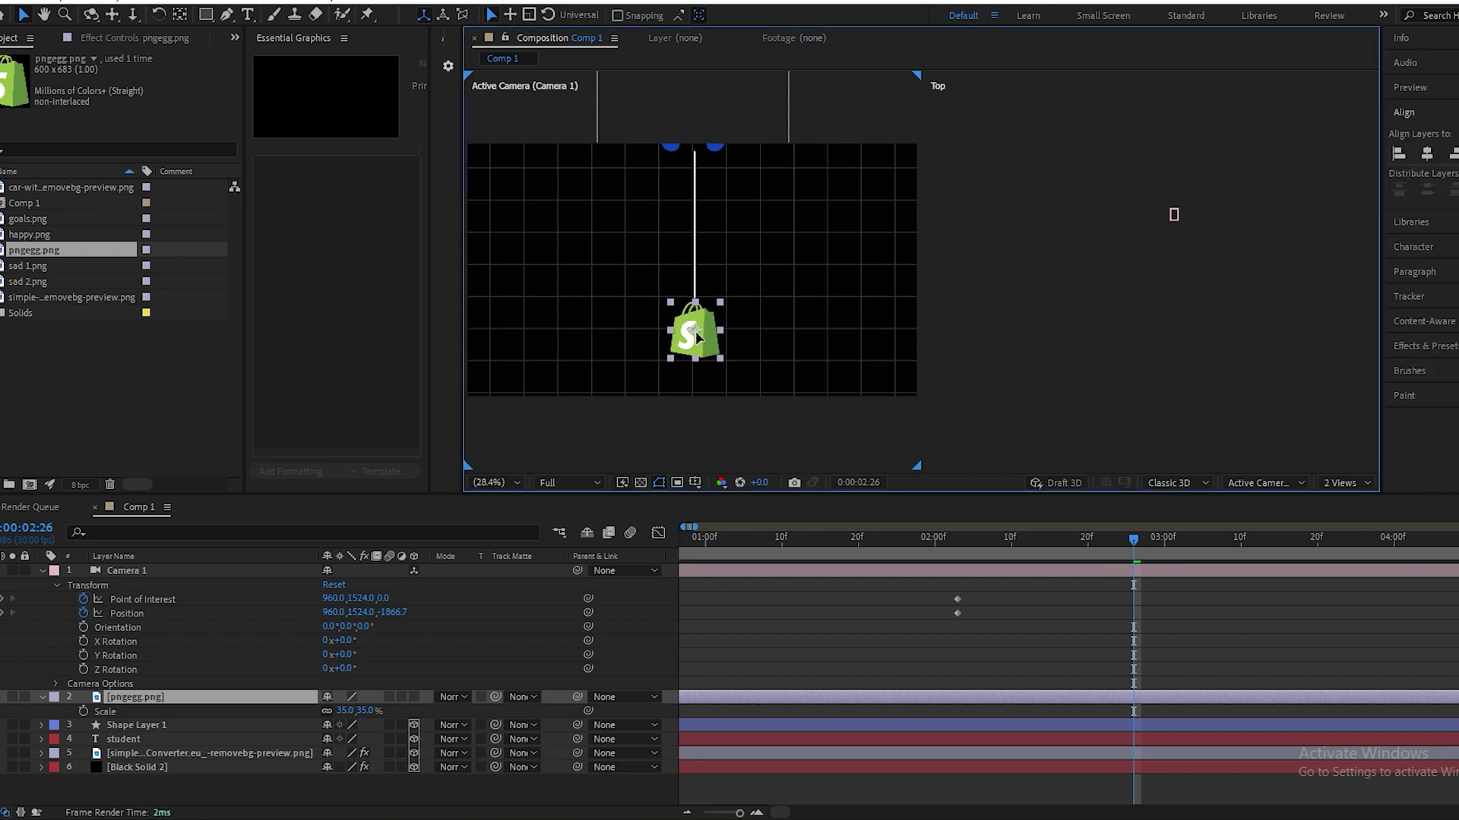
left_click(1156, 284)
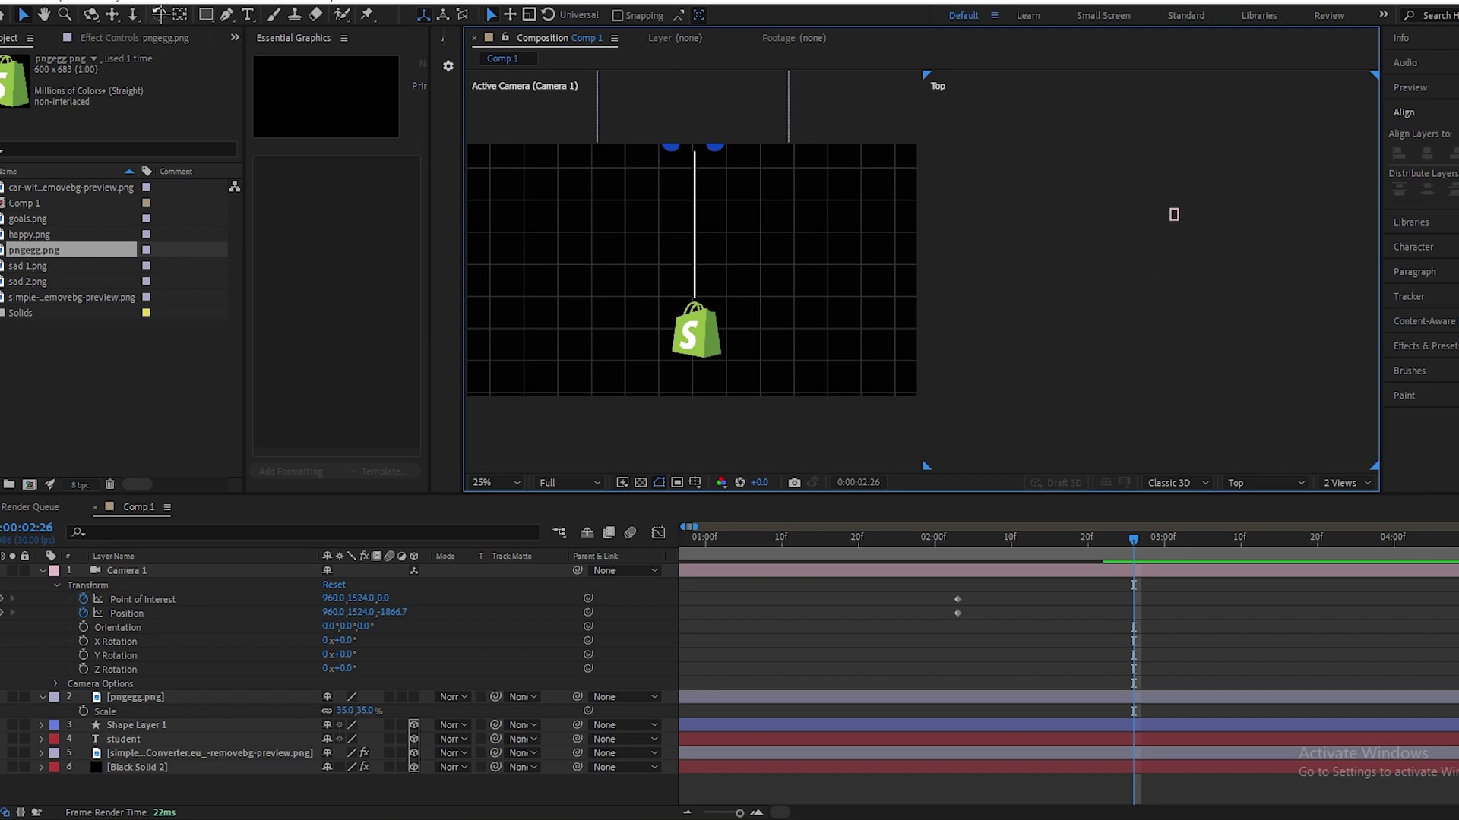
- Make the pngegg.png logo a 3D layer and reposition it at the lower end of the white line
left_click(198, 711)
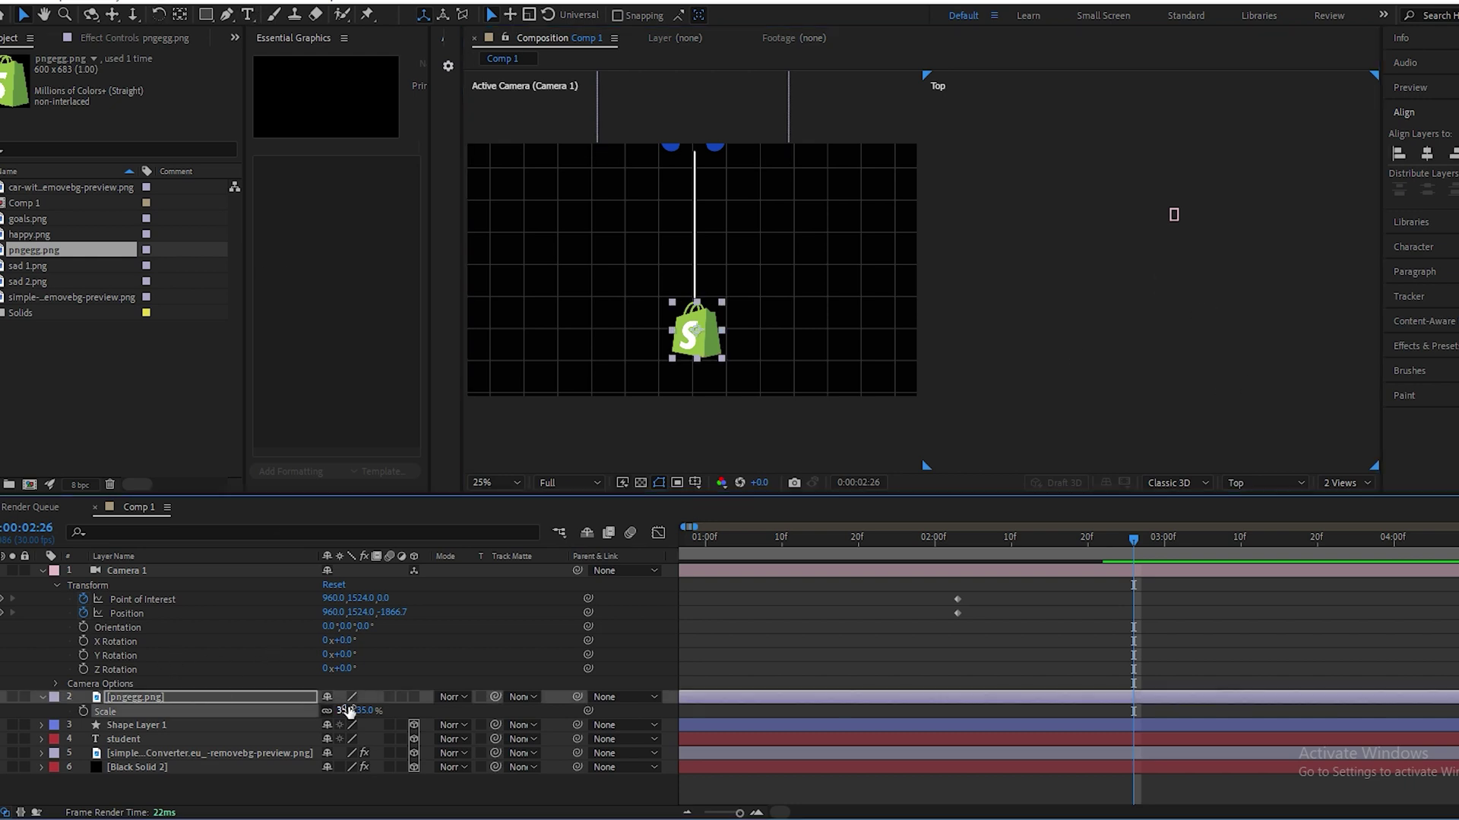
left_click(410, 697)
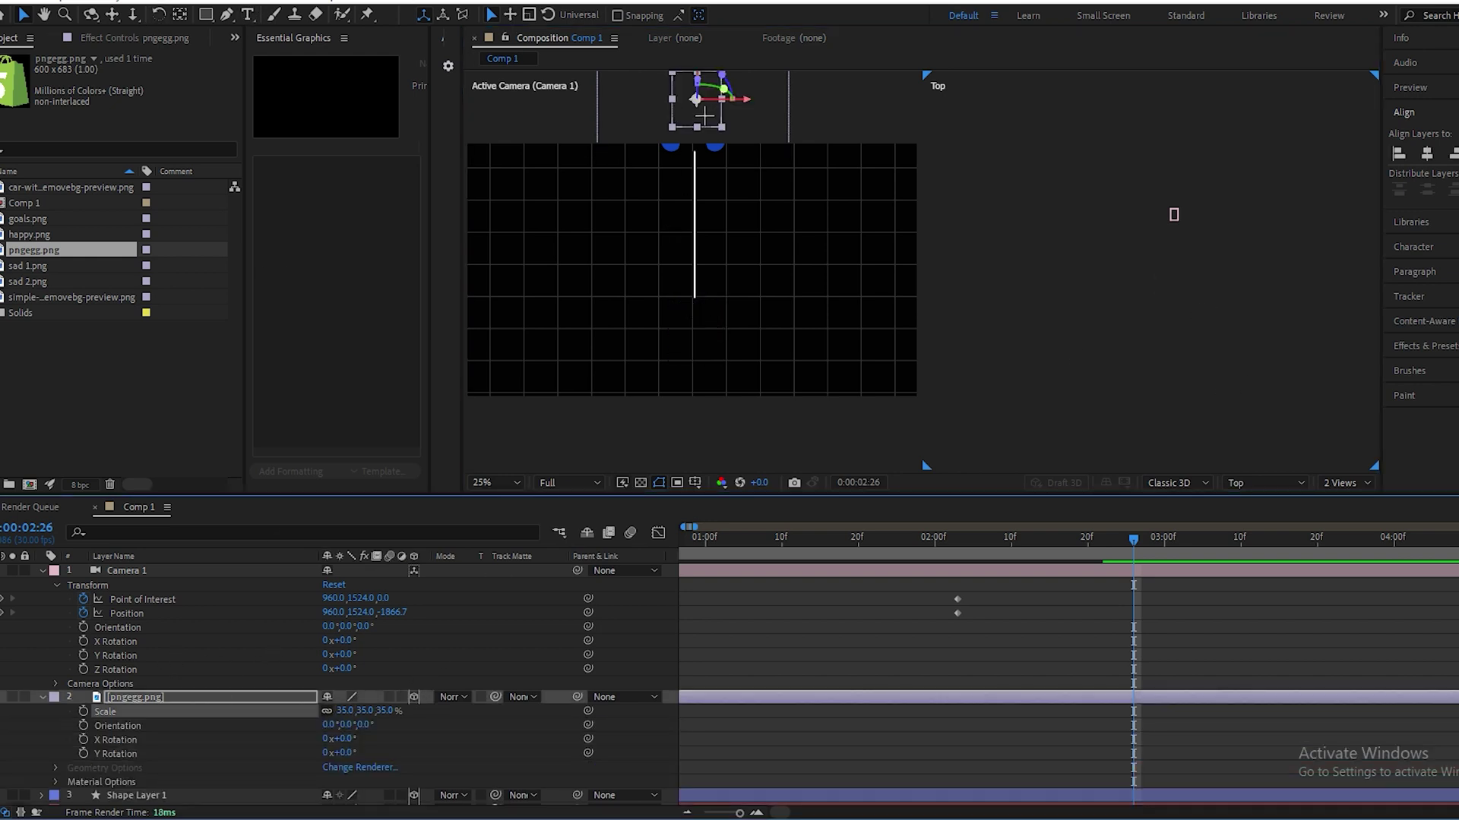
left_click_drag(701, 114, 703, 350)
left_click(658, 350)
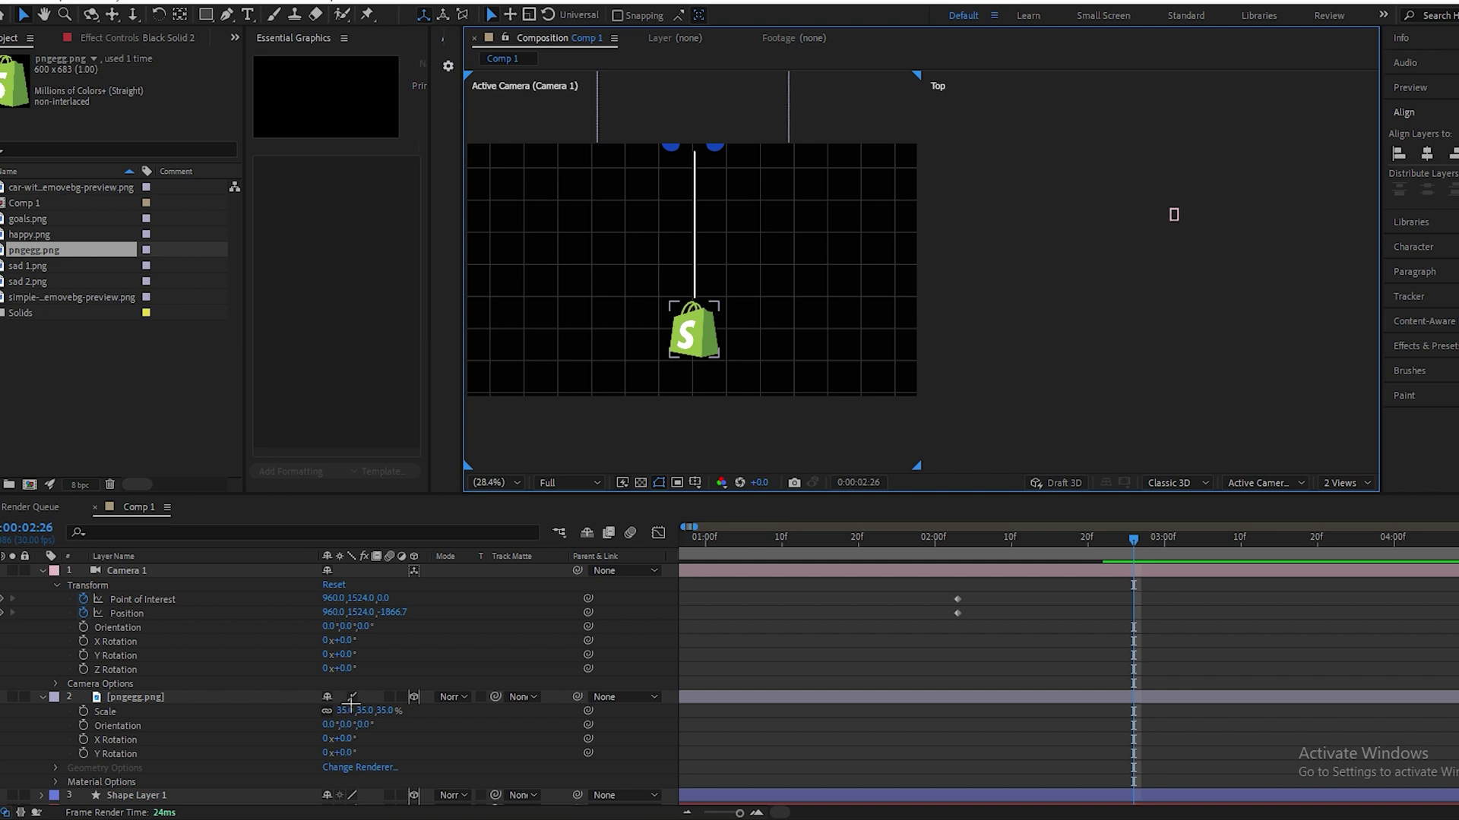
- Keyframe the logo's position at 0:00:02:26 and below the frame at Y 2274.6 at 0:00:02:11, and shift both keyframes later
left_click(1128, 697)
key("minus")
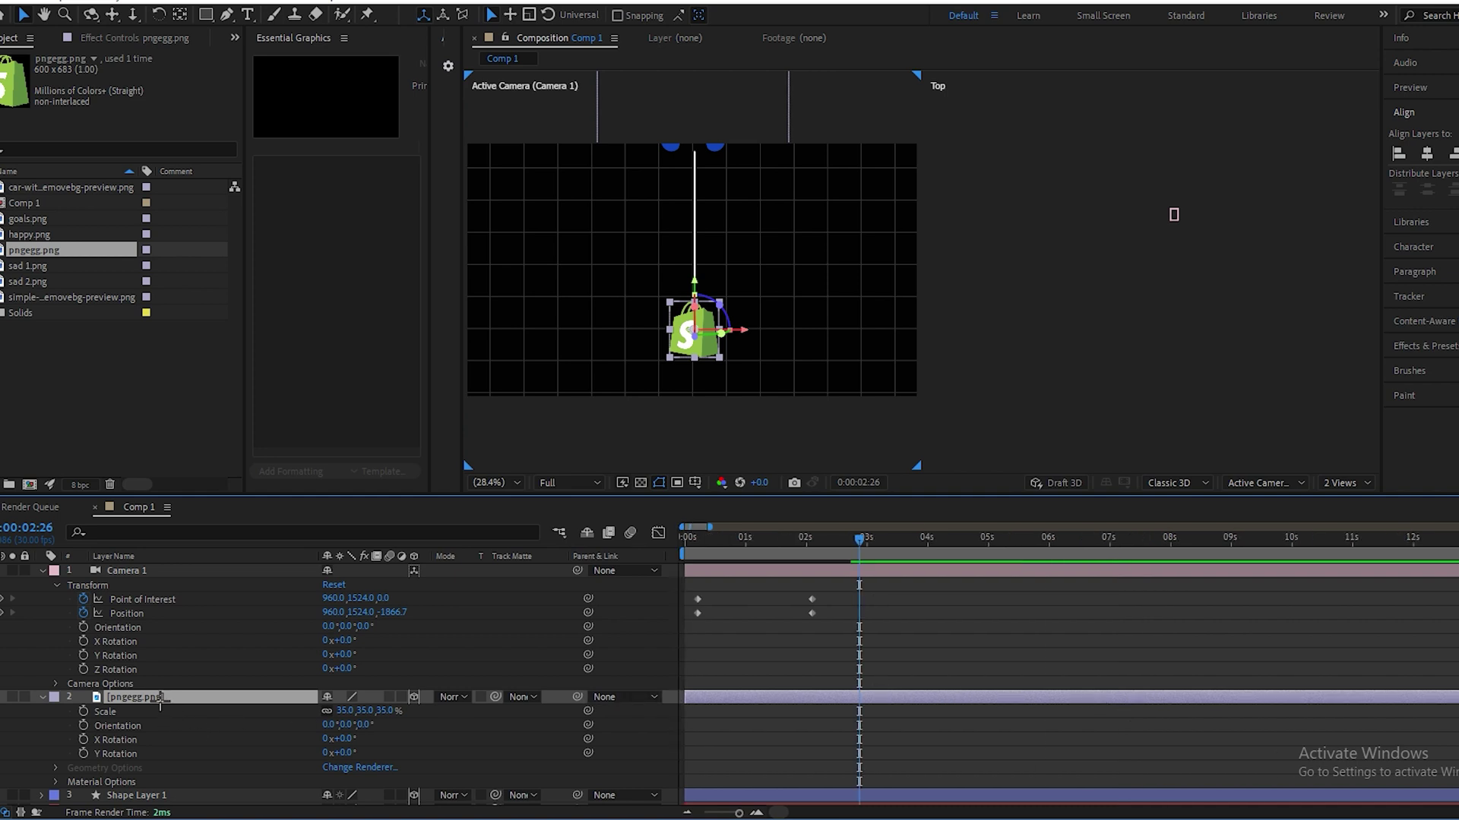
key("p")
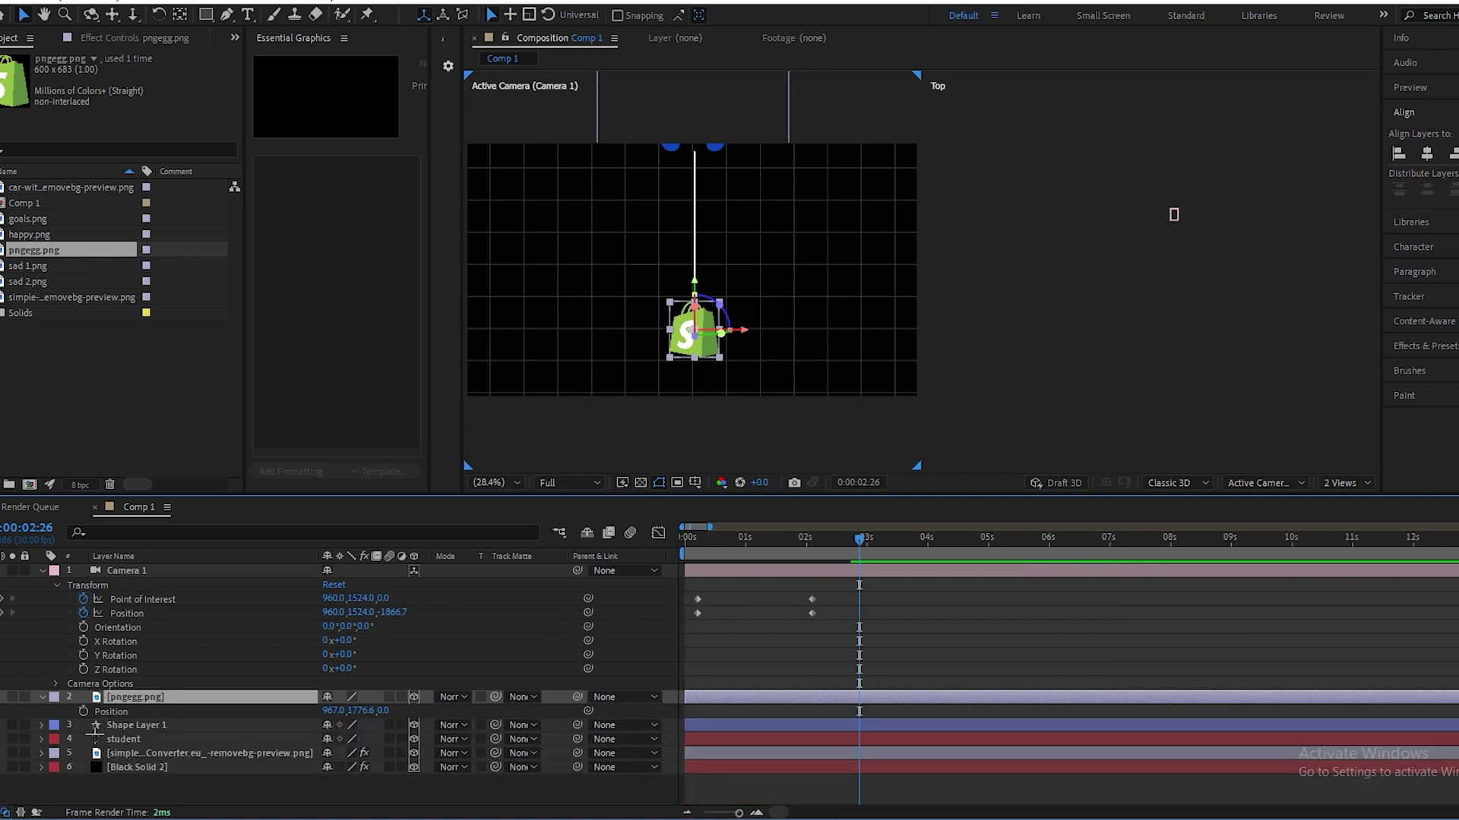
left_click(84, 711)
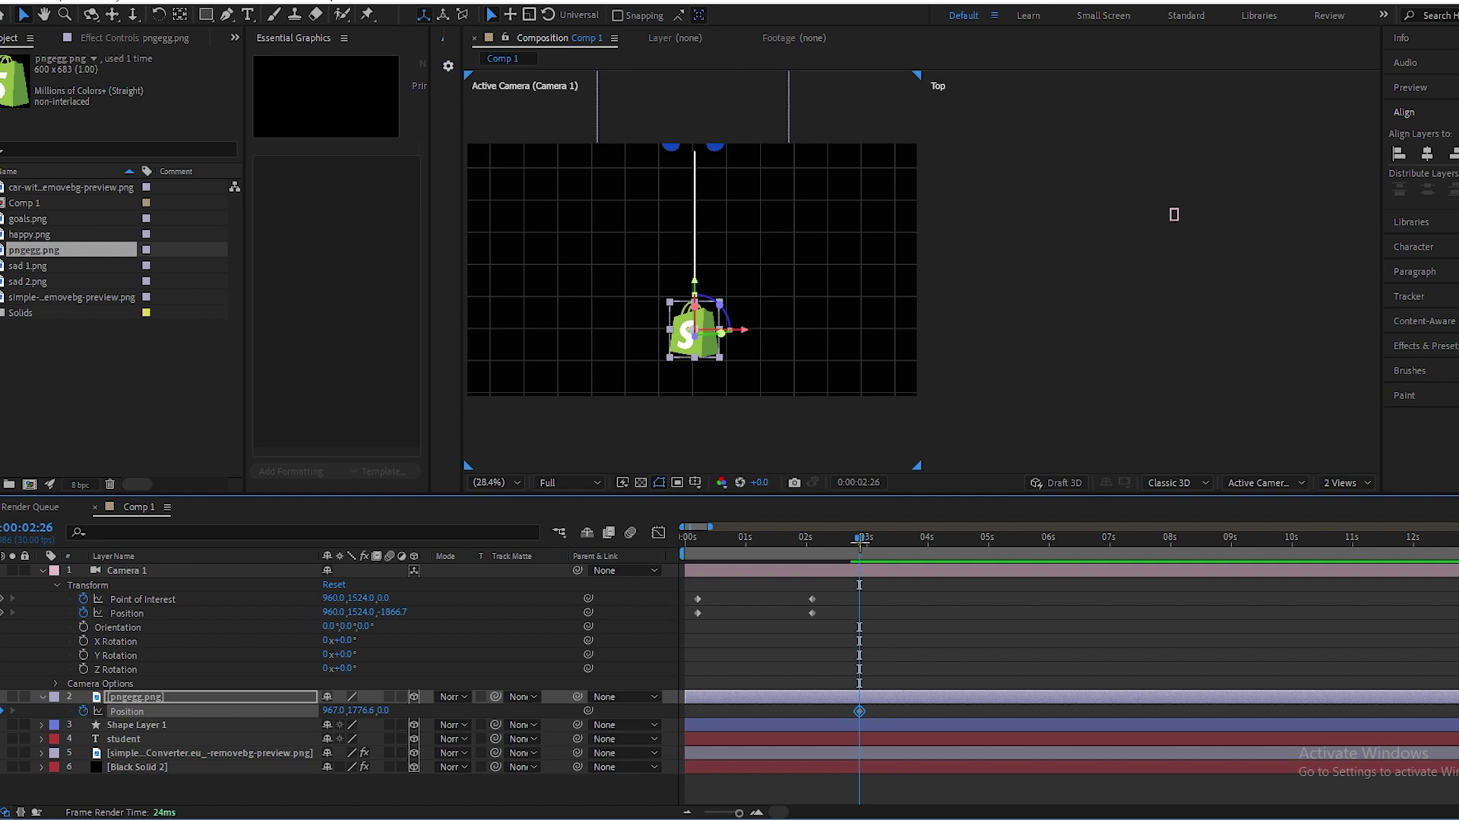
left_click_drag(859, 538, 828, 537)
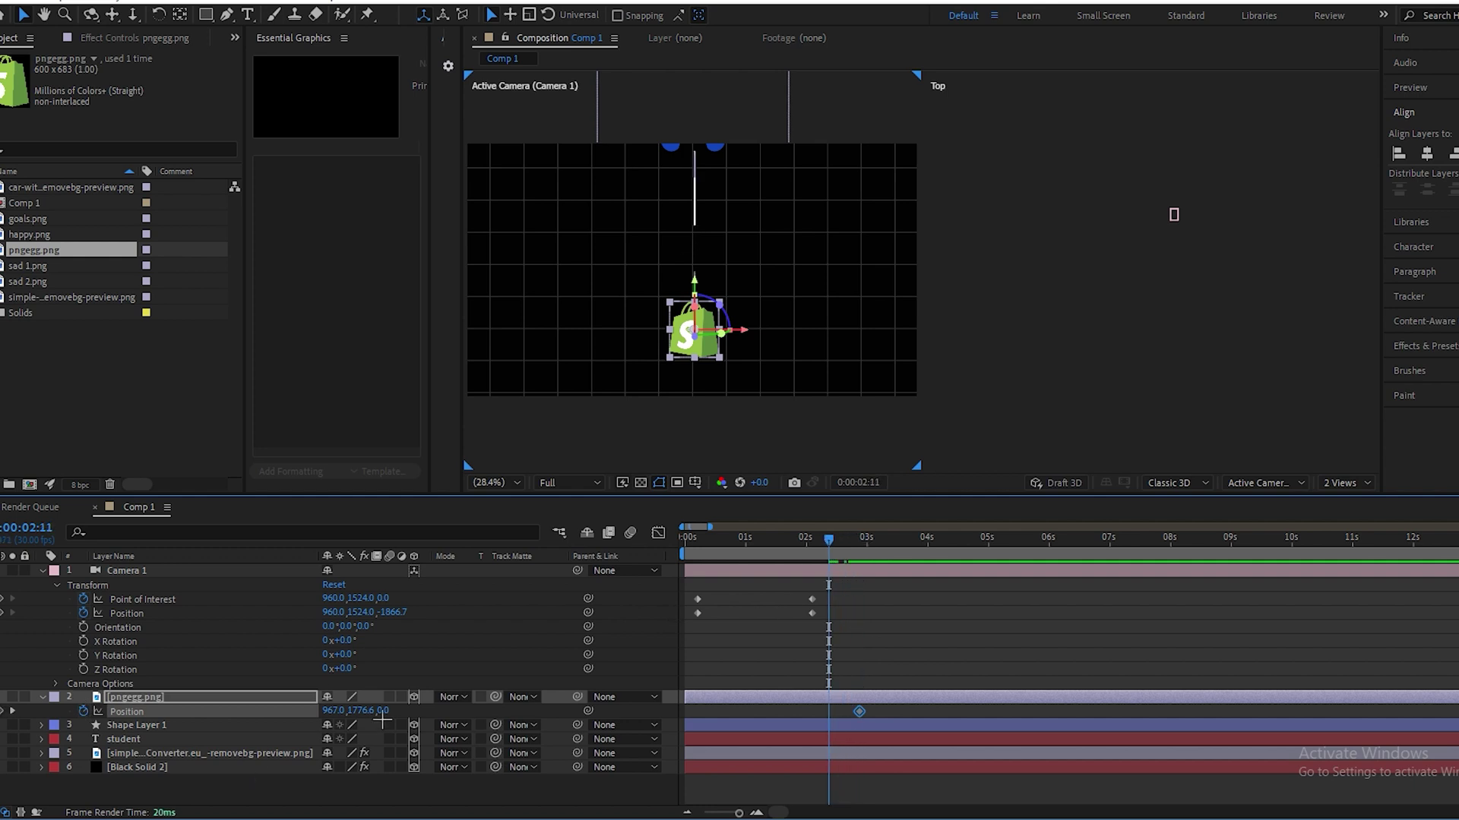
left_click_drag(372, 710, 532, 733)
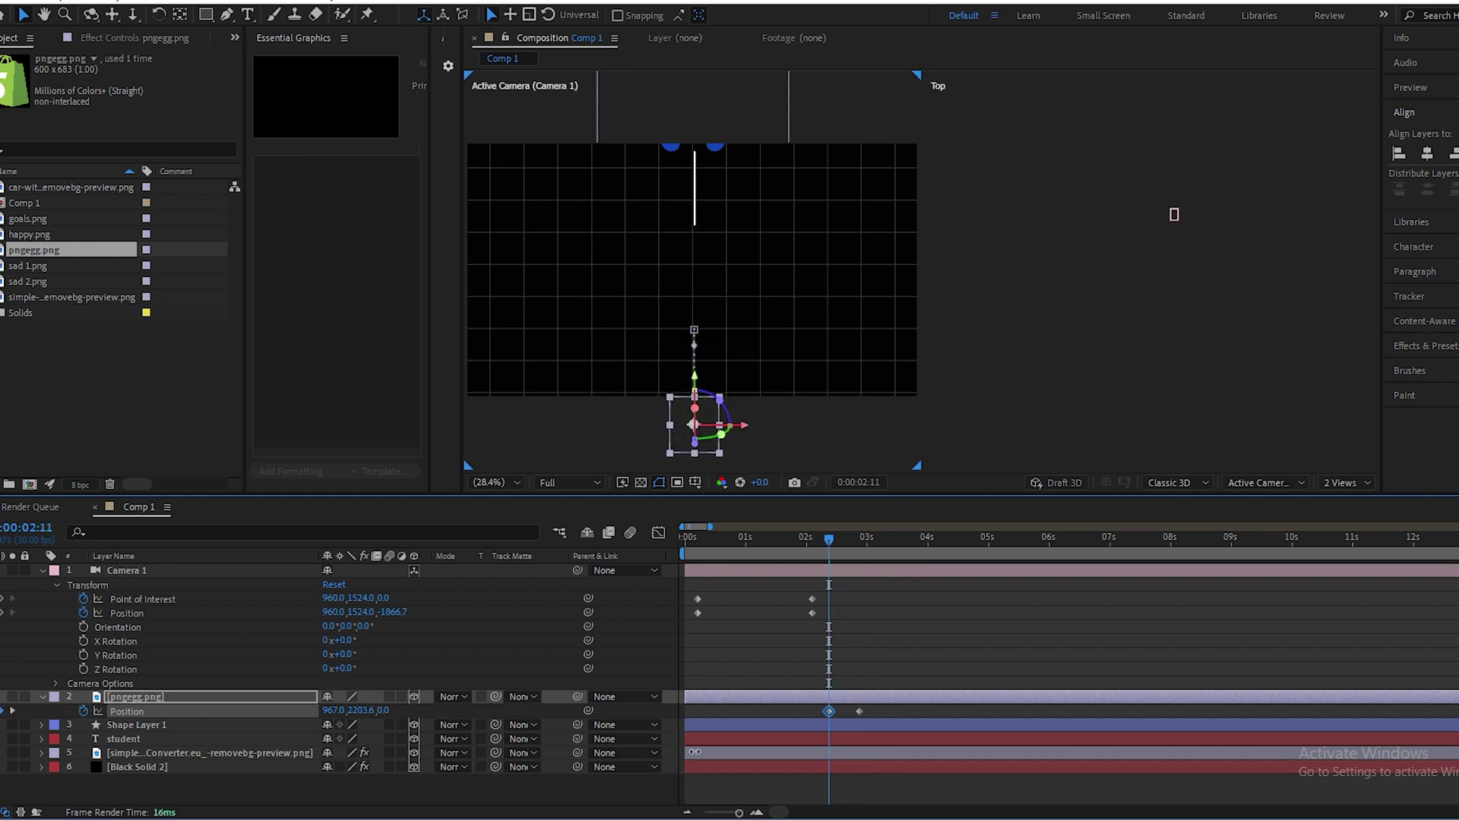
left_click_drag(859, 711, 812, 713)
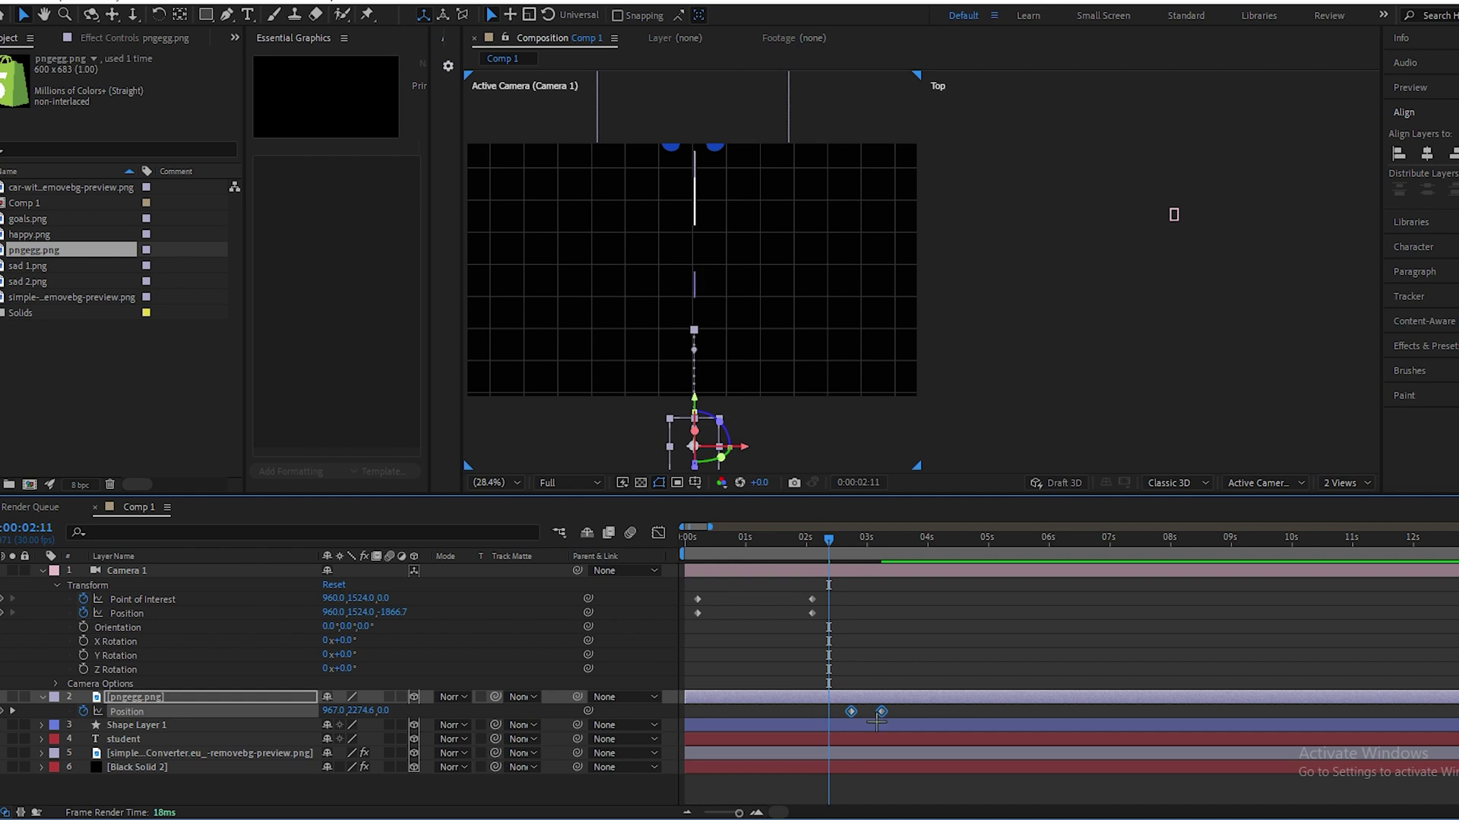
- Lengthen the ease into the logo's last position keyframe in the speed graph so that its rise slows down gradually
left_click(658, 533)
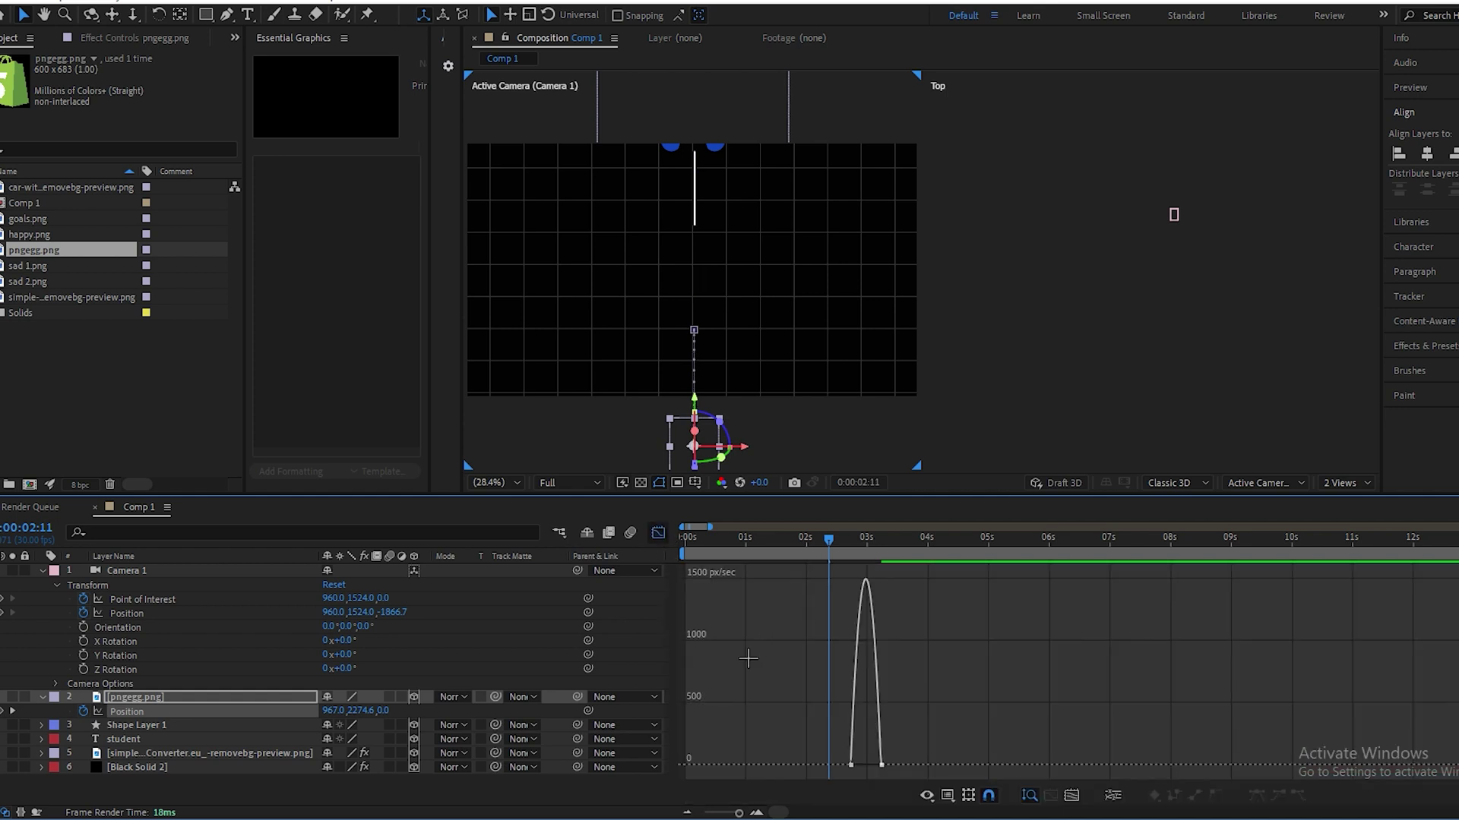
scroll(823, 760, "up", 4)
left_click(1000, 765)
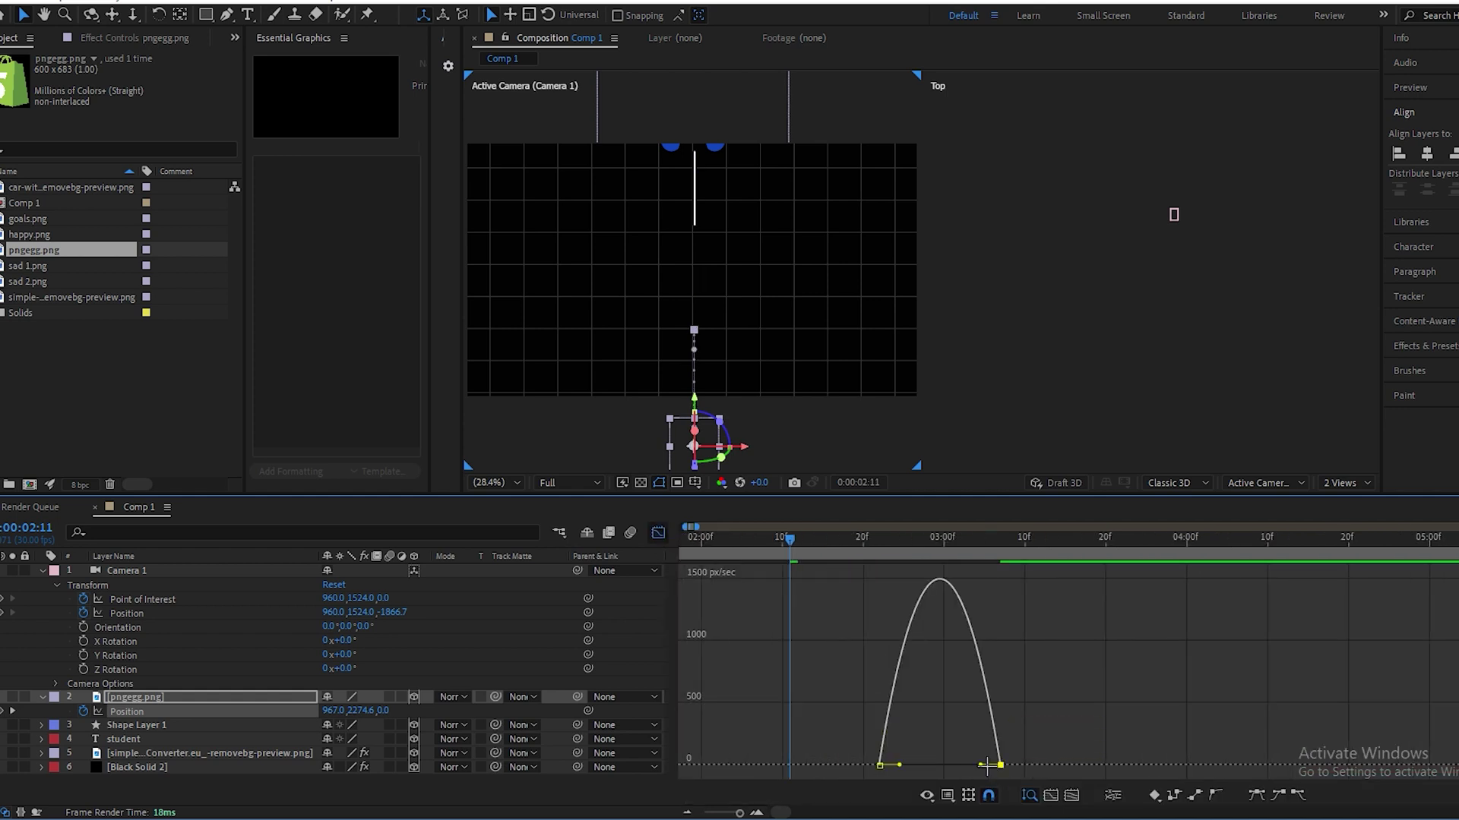
left_click_drag(980, 765, 730, 645)
left_click(658, 533)
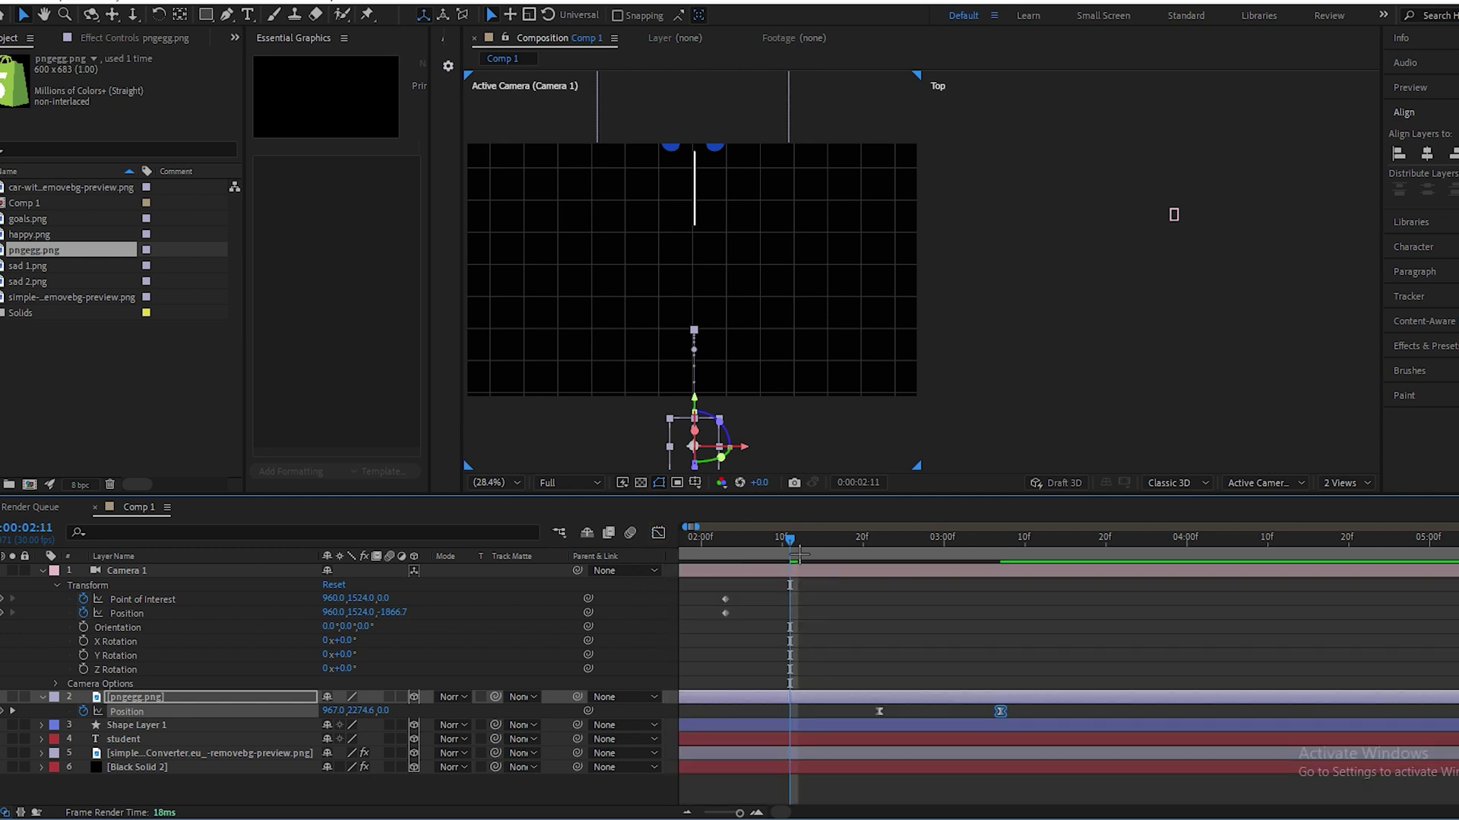
- Extend the logo's rise by moving its last position keyframe to about 0:00:03:14, previewing the motion before and after
left_click_drag(790, 538, 943, 538)
left_click(751, 560)
key("space")
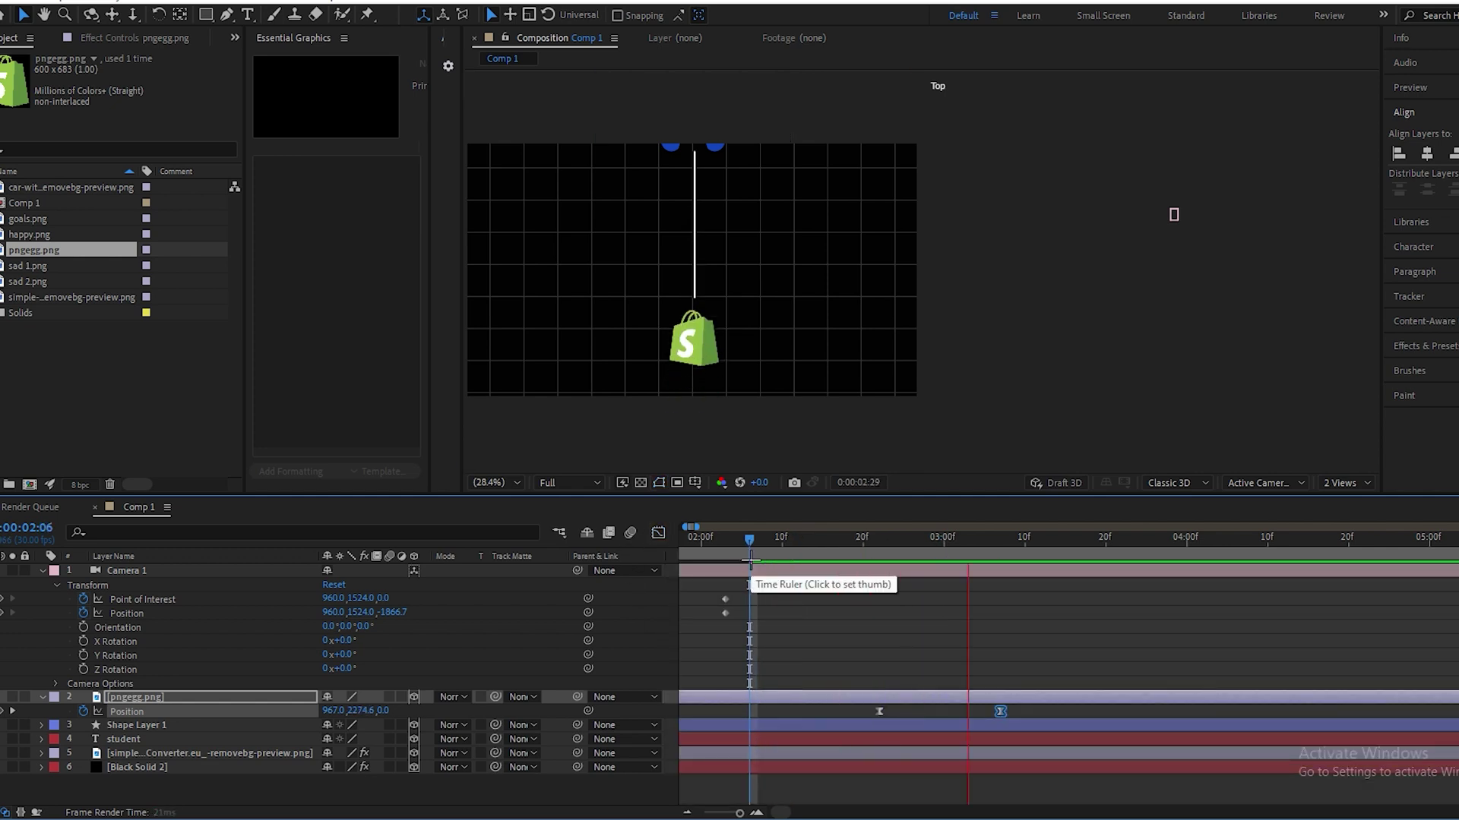
left_click(1011, 711)
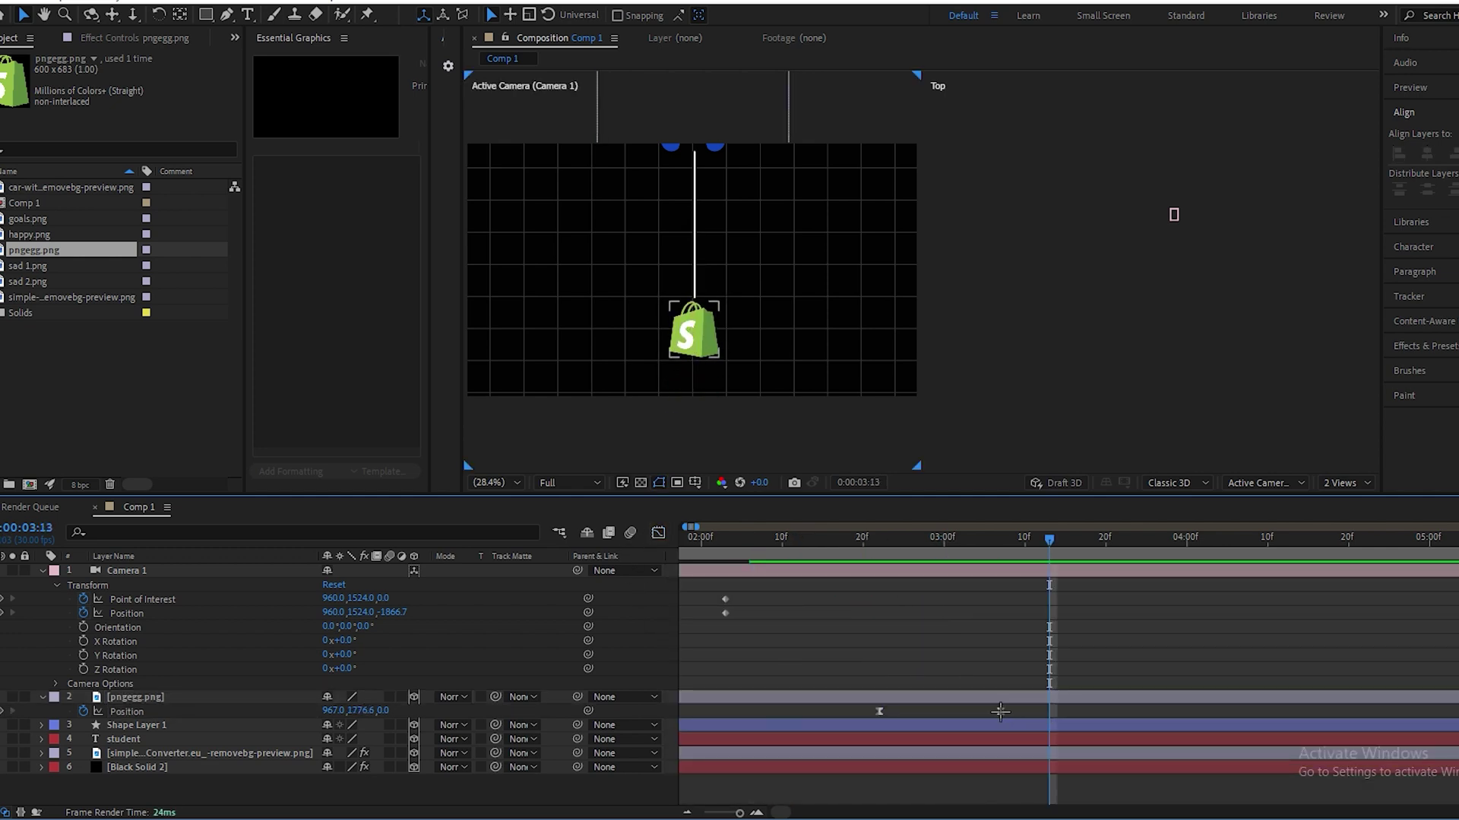
left_click_drag(999, 711, 1057, 711)
left_click_drag(1049, 538, 871, 538)
key("space")
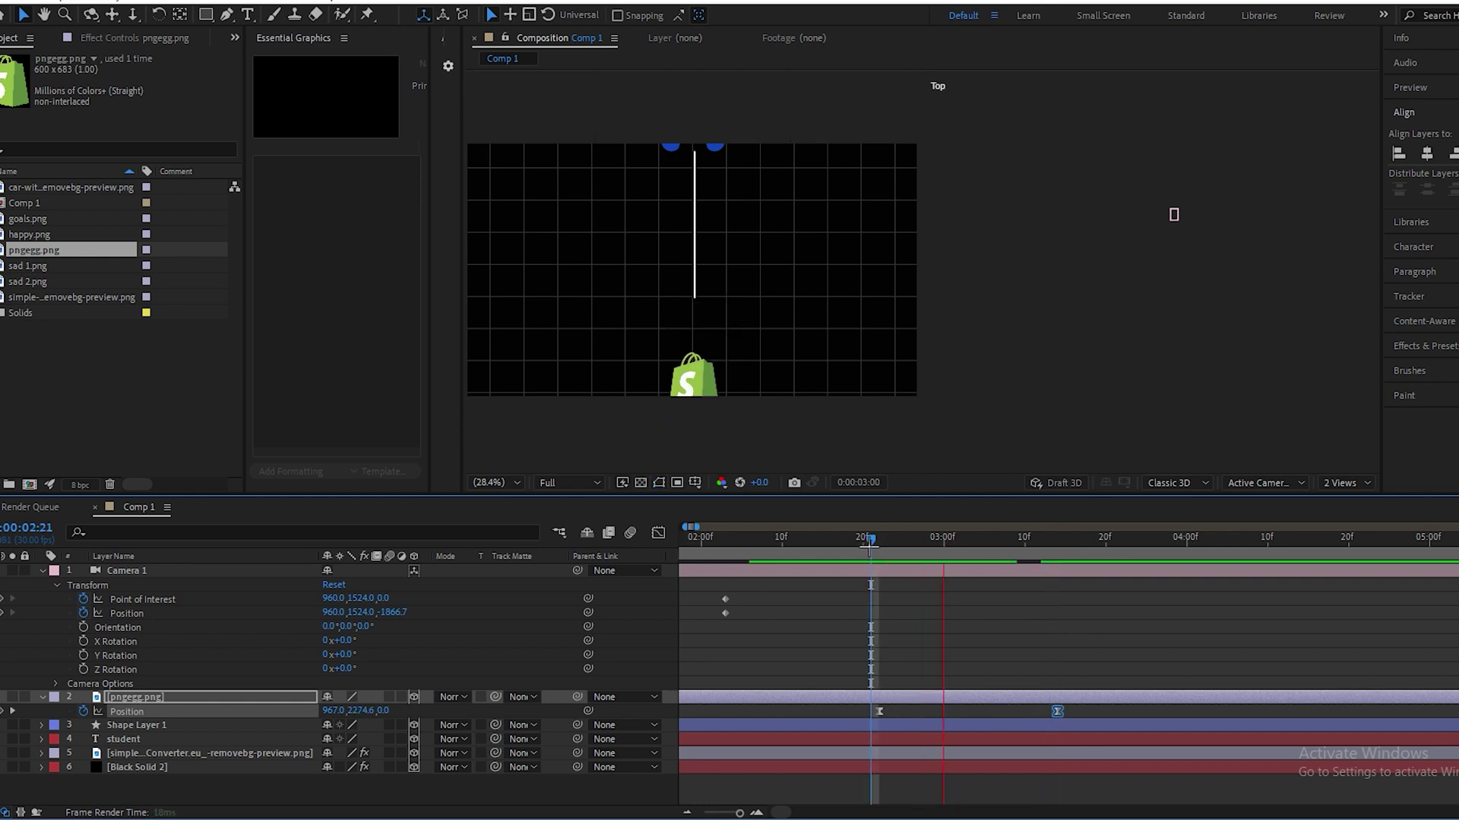
key("space")
- Add the text DROPSHIPPING as a new text layer over the grid at 0:00:03:15
left_click(252, 14)
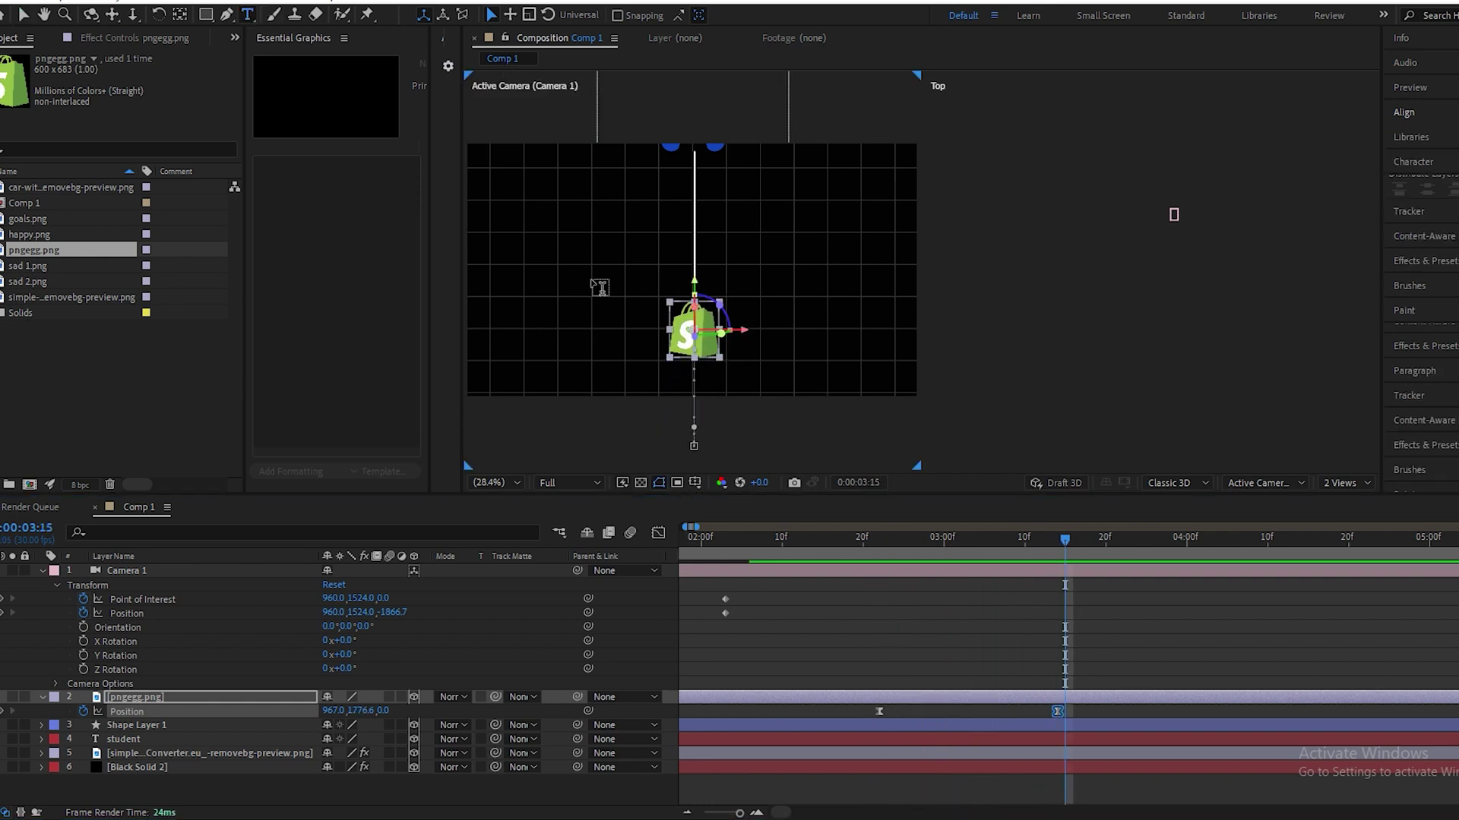
left_click(760, 262)
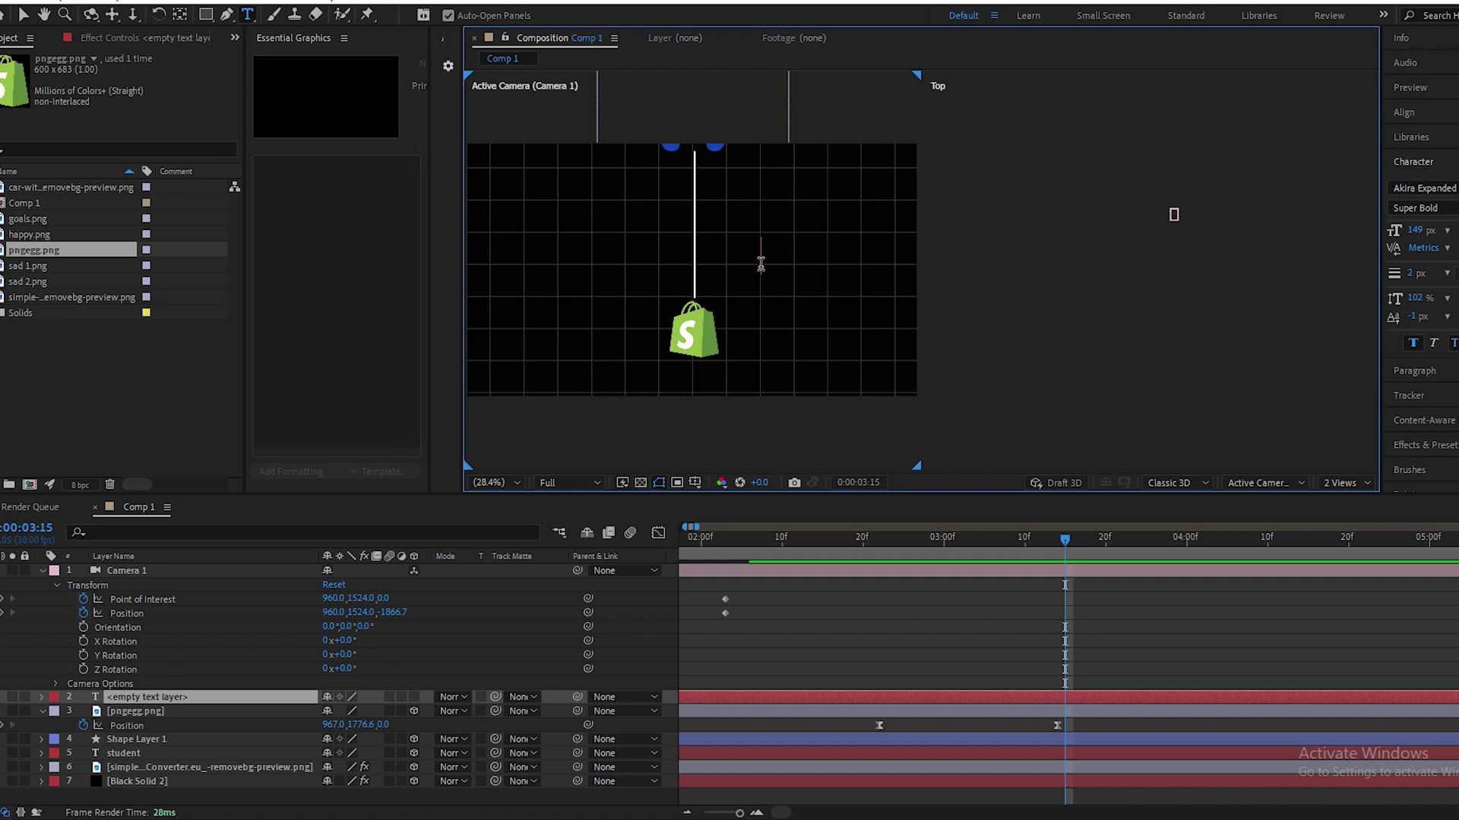
type("DRO")
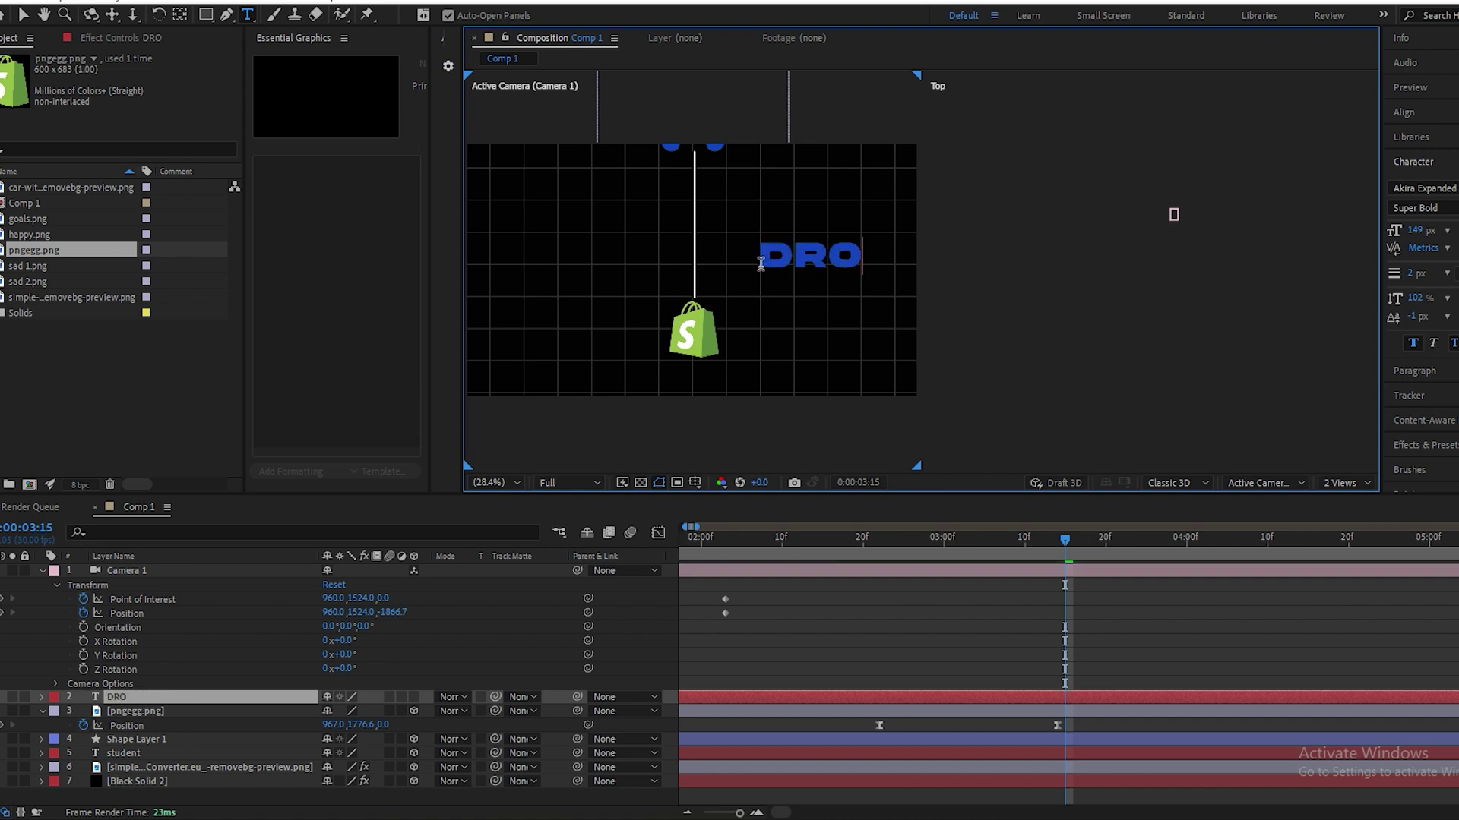
type("PSHIPPING")
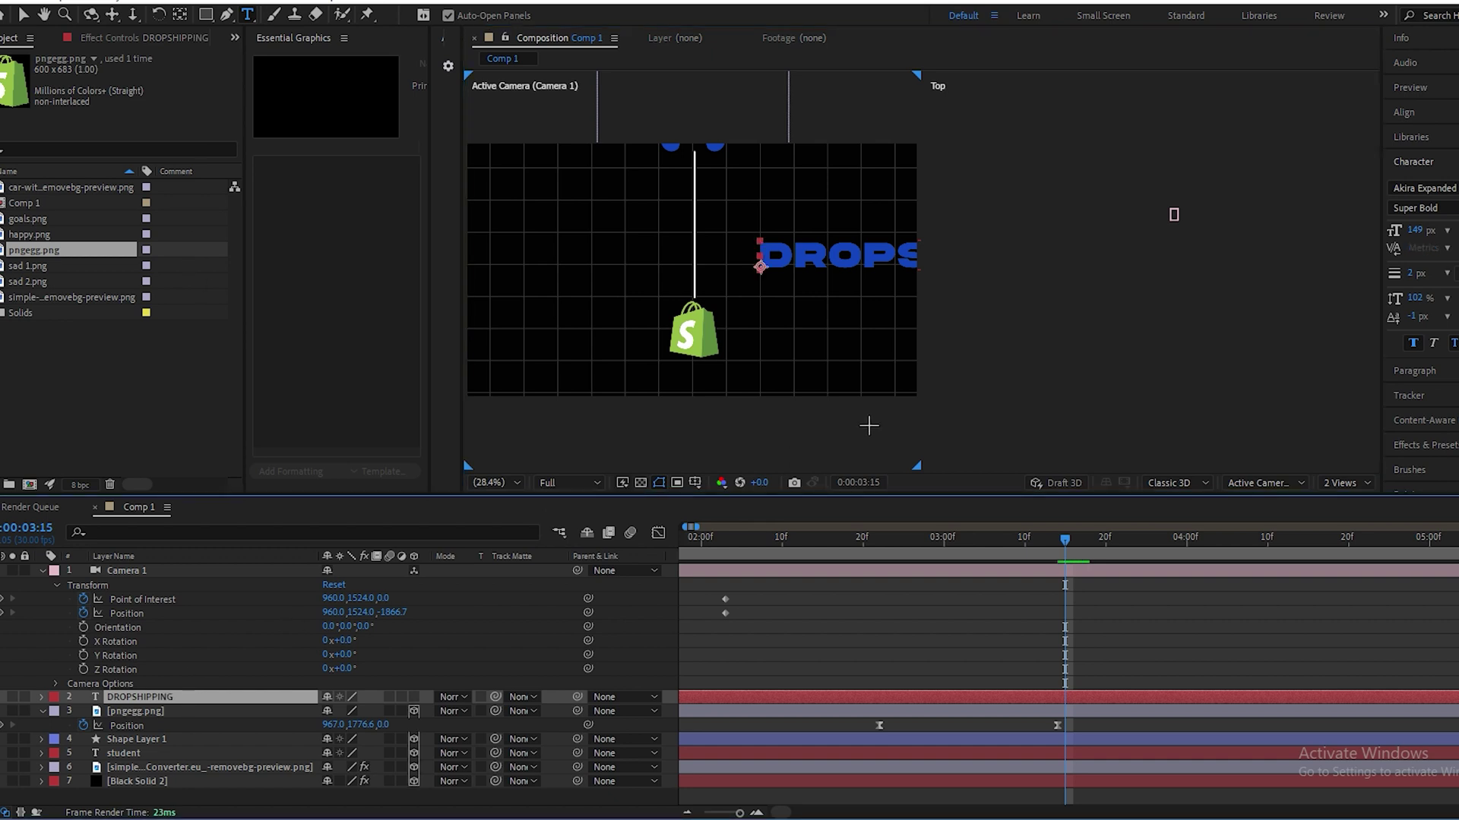
key("Escape")
- Change the font of the DROPSHIPPING text to Coolvetica Regular
double_click(864, 264)
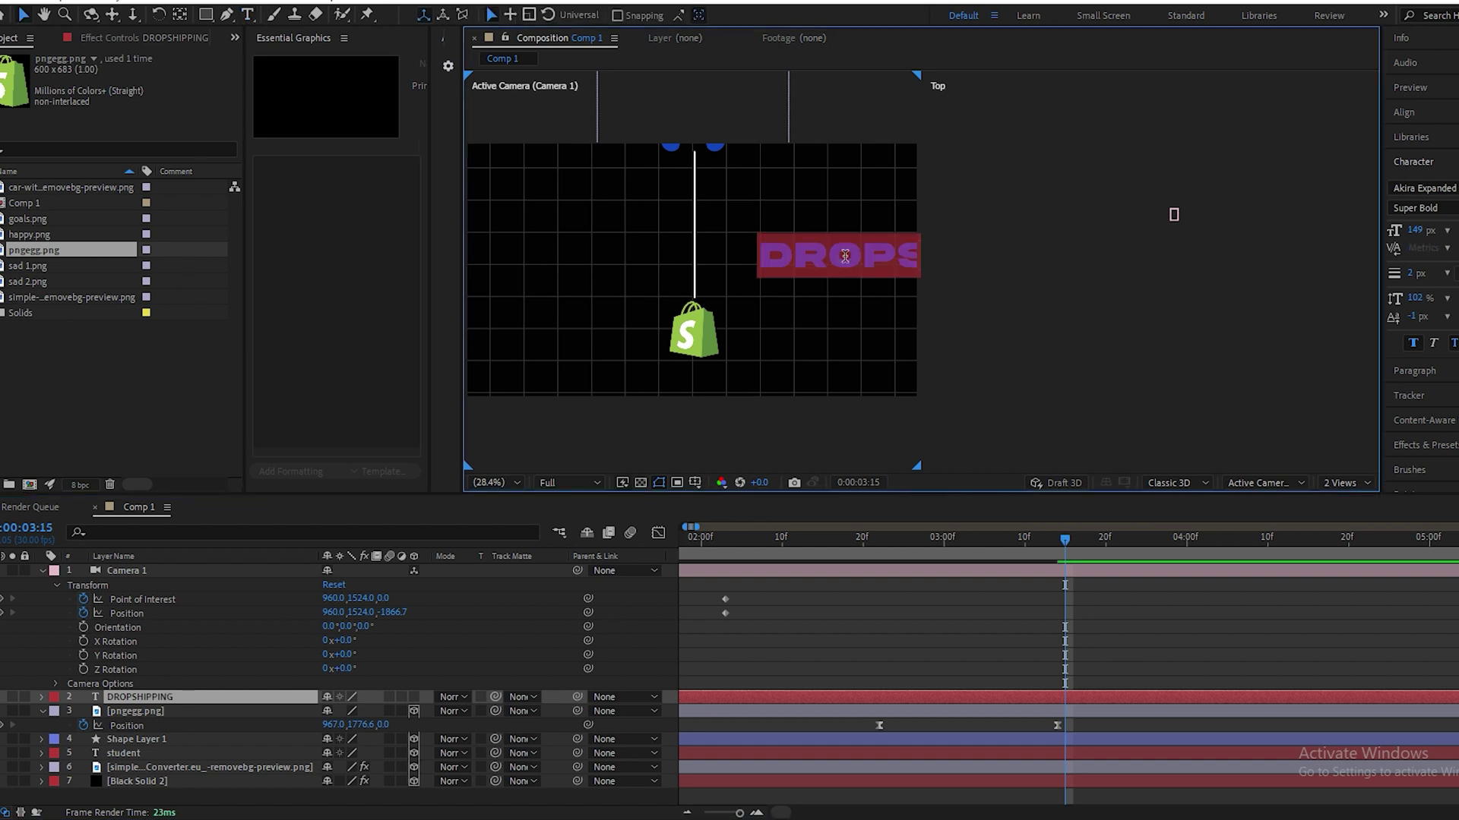
left_click(1427, 188)
type("cOOL")
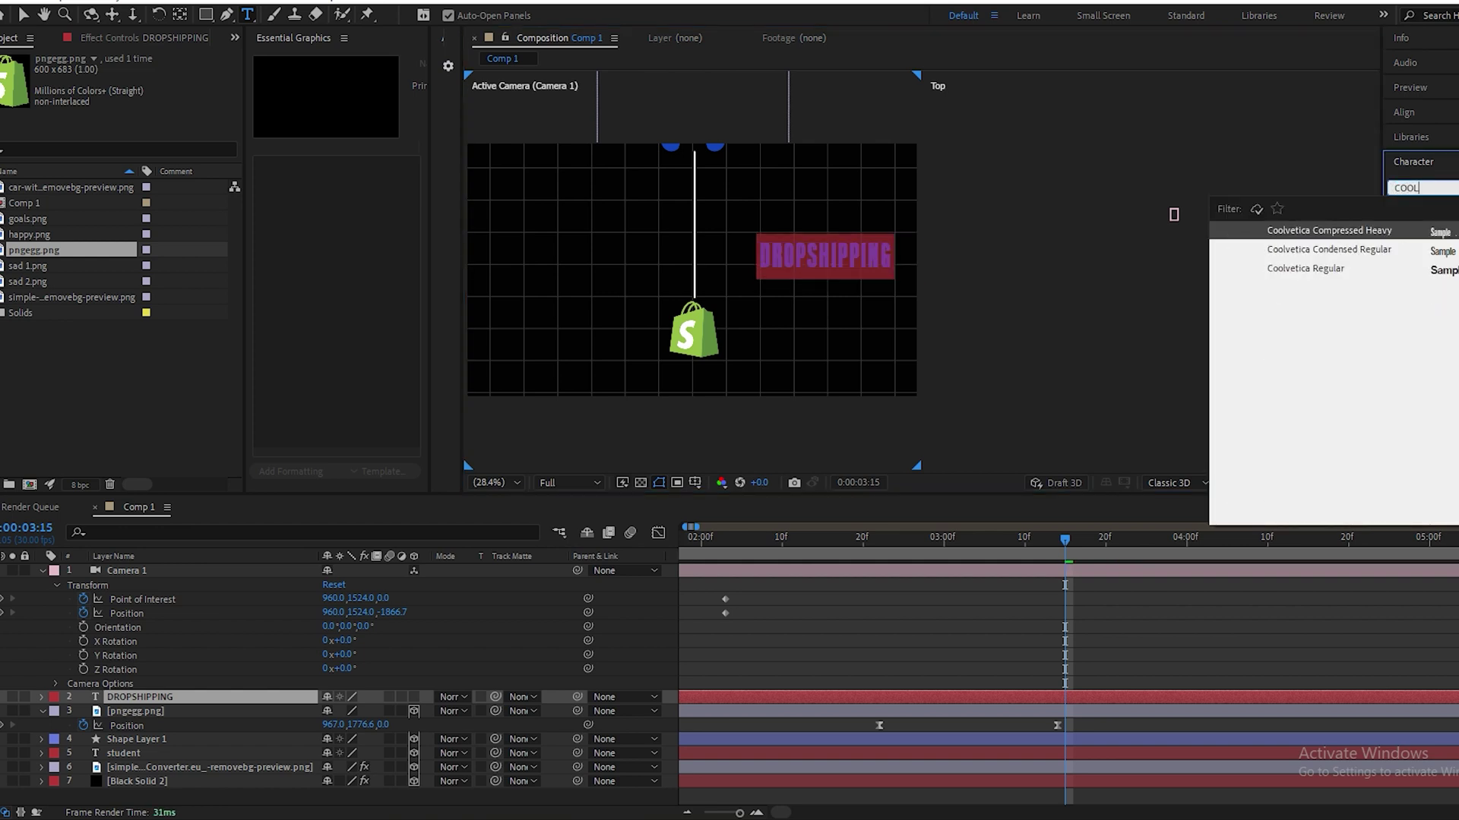
left_click(1283, 266)
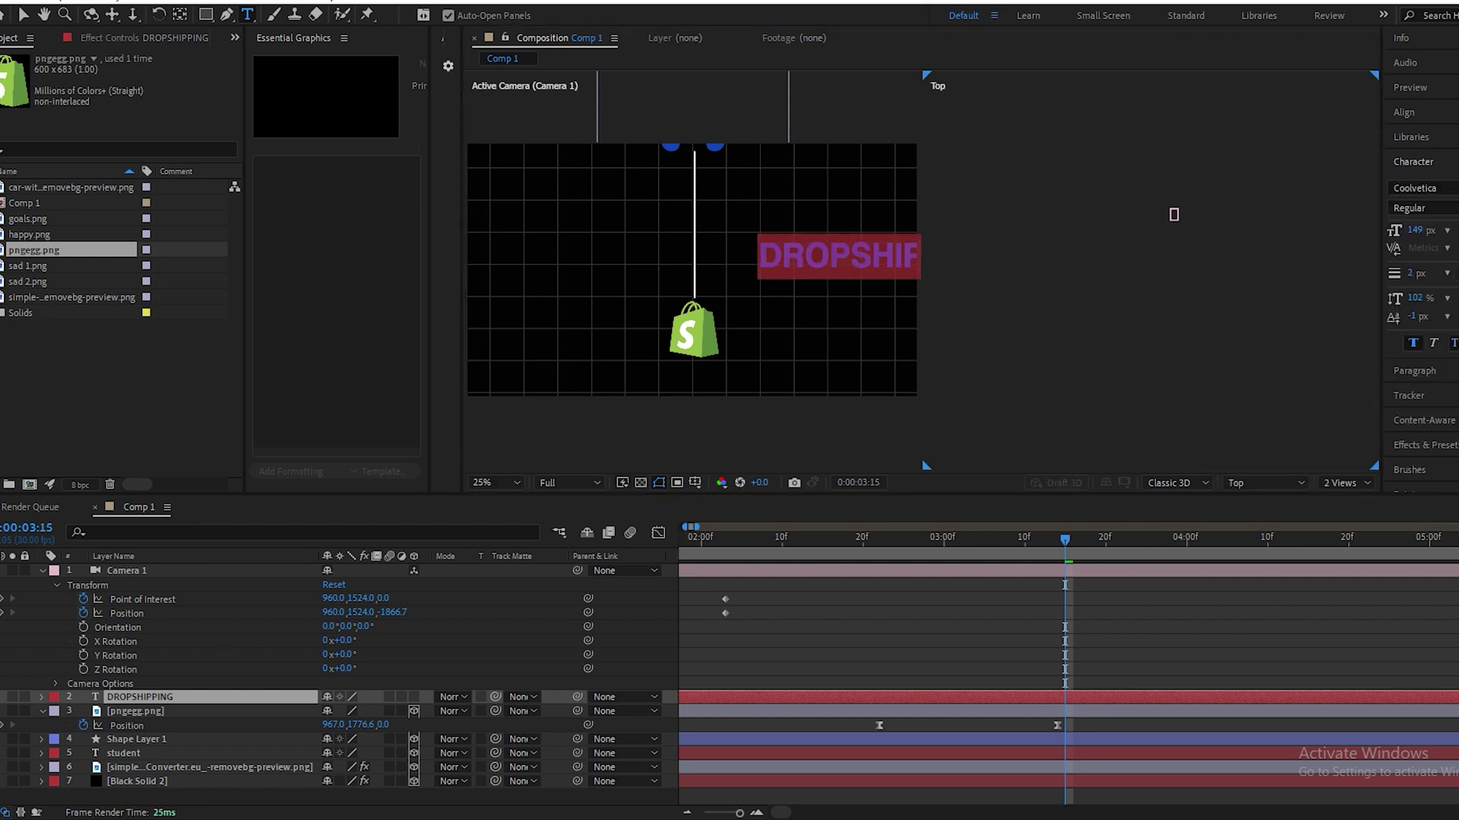
- Set the DROPSHIPPING text's fill colour to white (FFFFFF), undoing any accidental replacement of the text
left_click(161, 696)
double_click(843, 254)
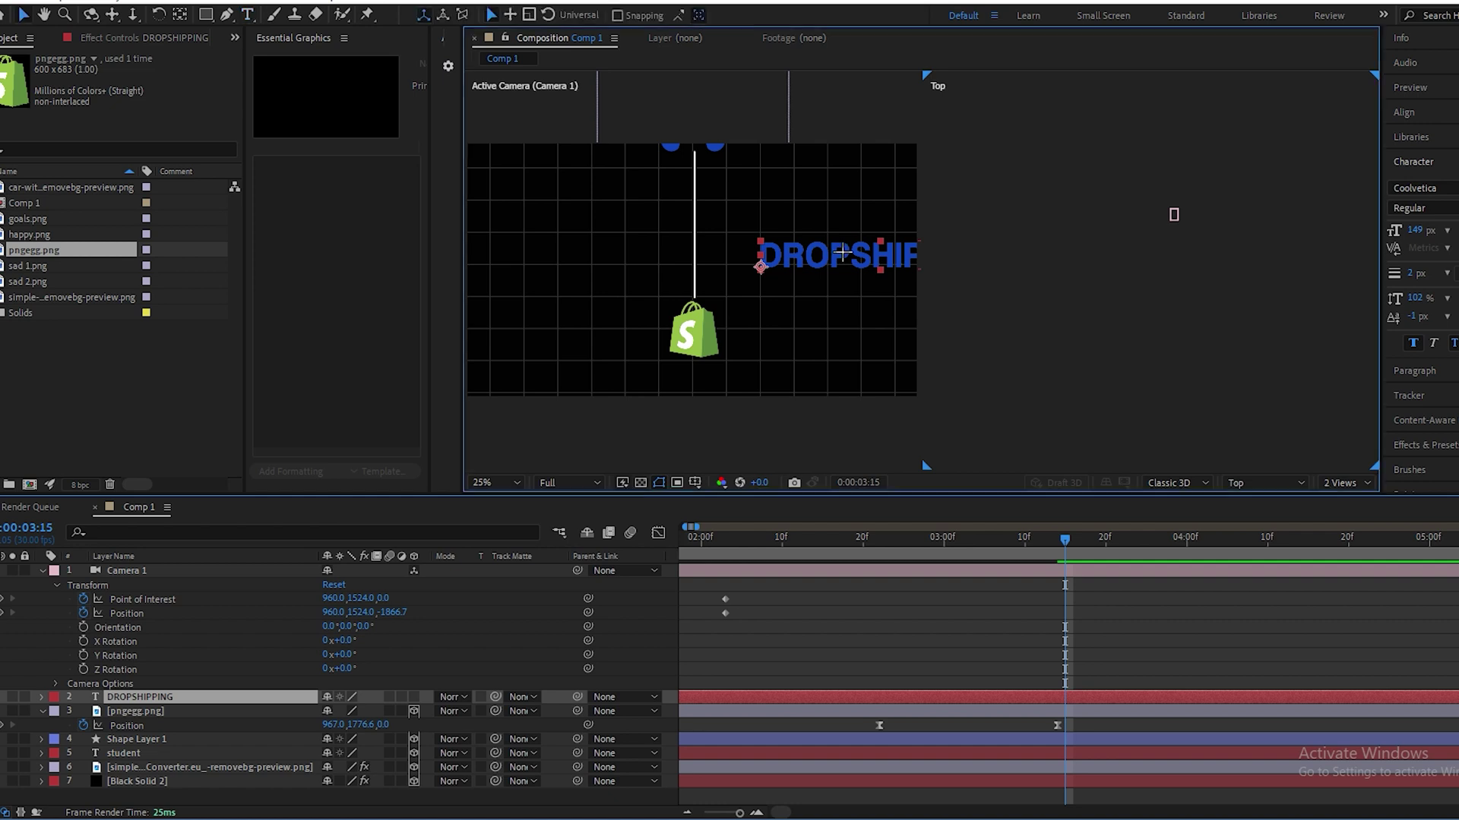
left_click(1449, 199)
left_click(1097, 466)
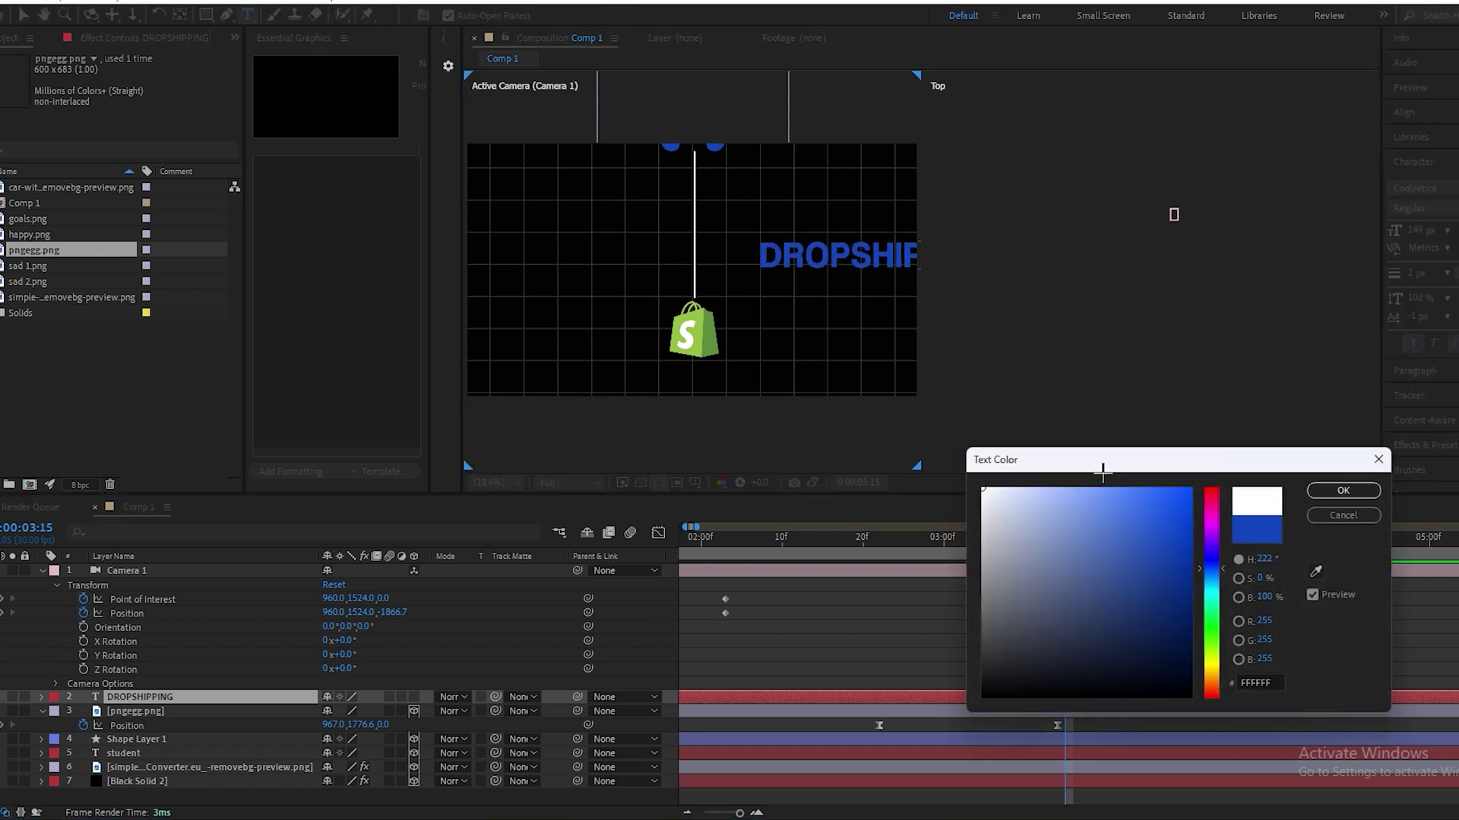
left_click(1337, 488)
type("v")
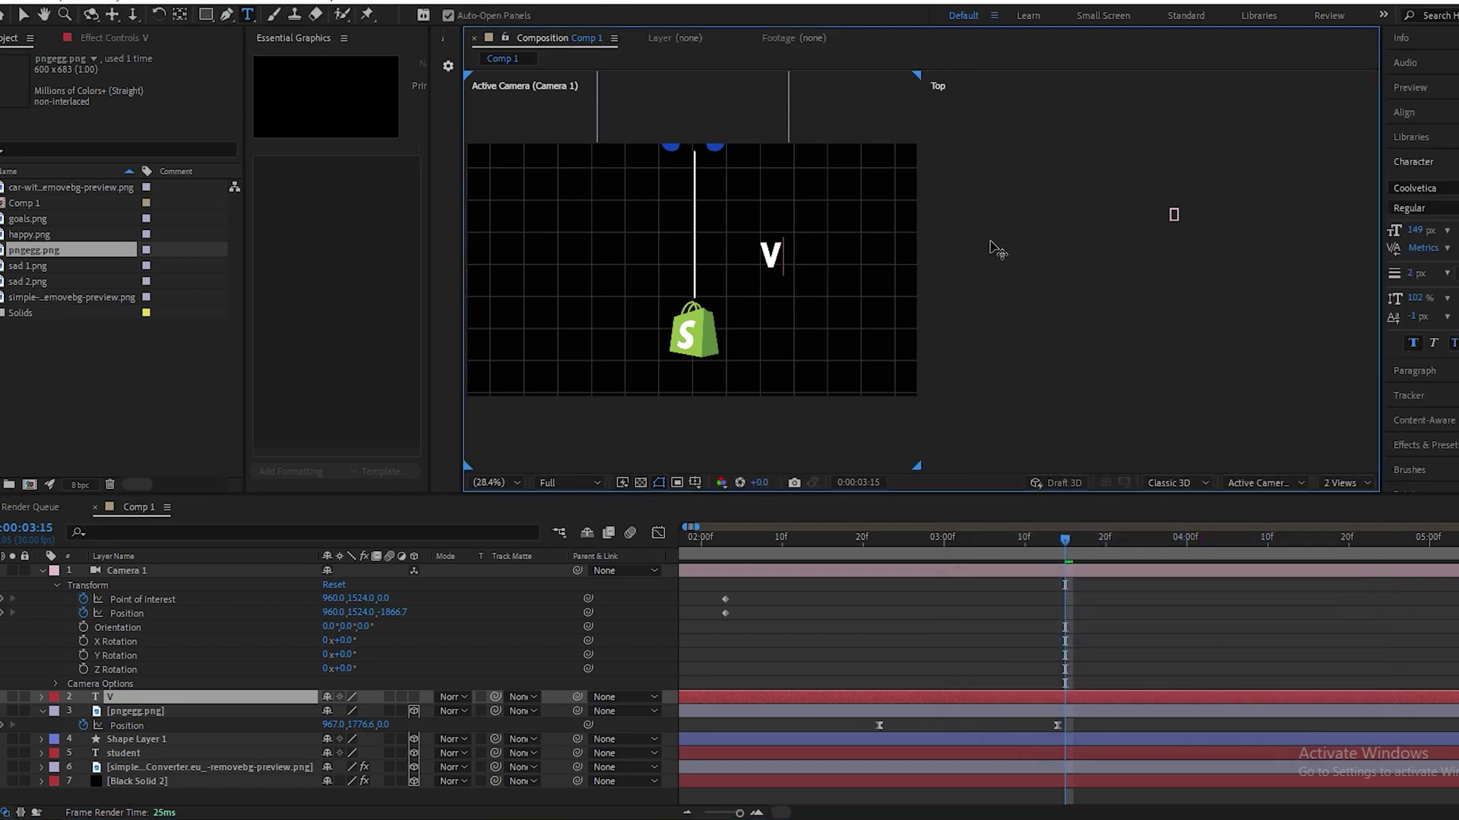
key("ctrl+z")
left_click(275, 697)
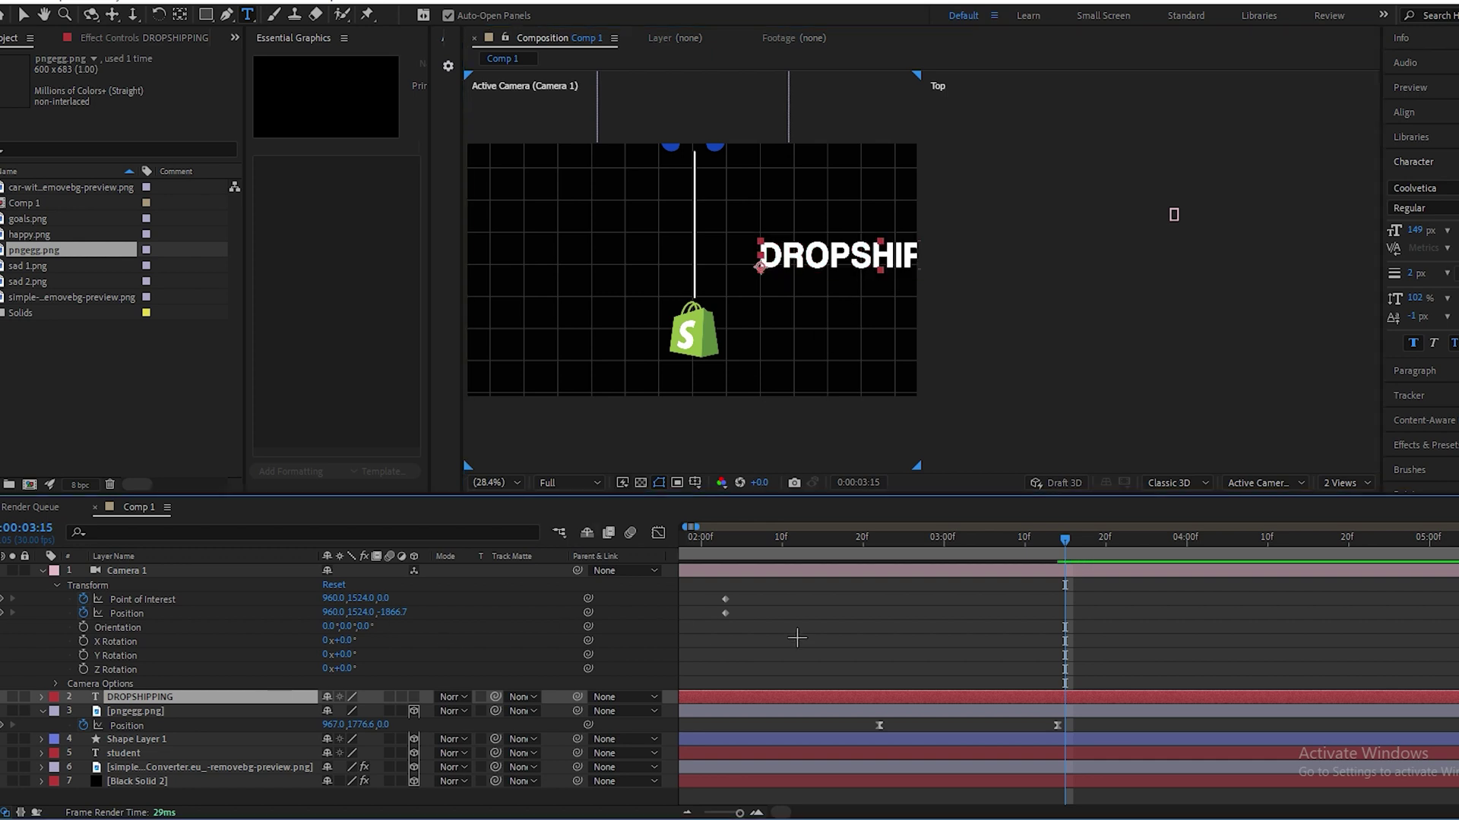
- Centre the DROPSHIPPING text horizontally in the composition and trim its layer to start at 0:00:03:15
left_click(1404, 112)
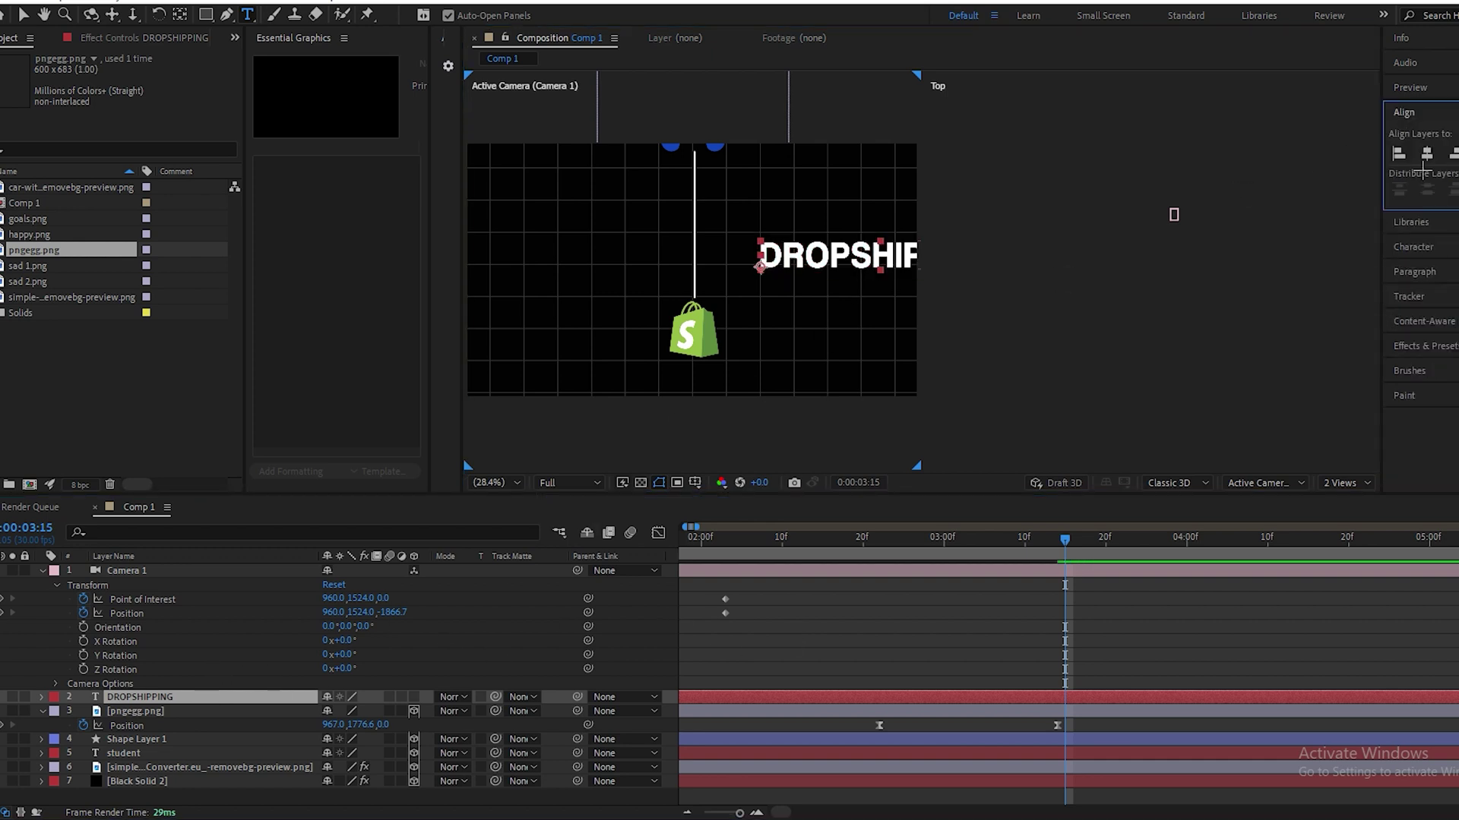
left_click(1428, 155)
key("Caps_Lock")
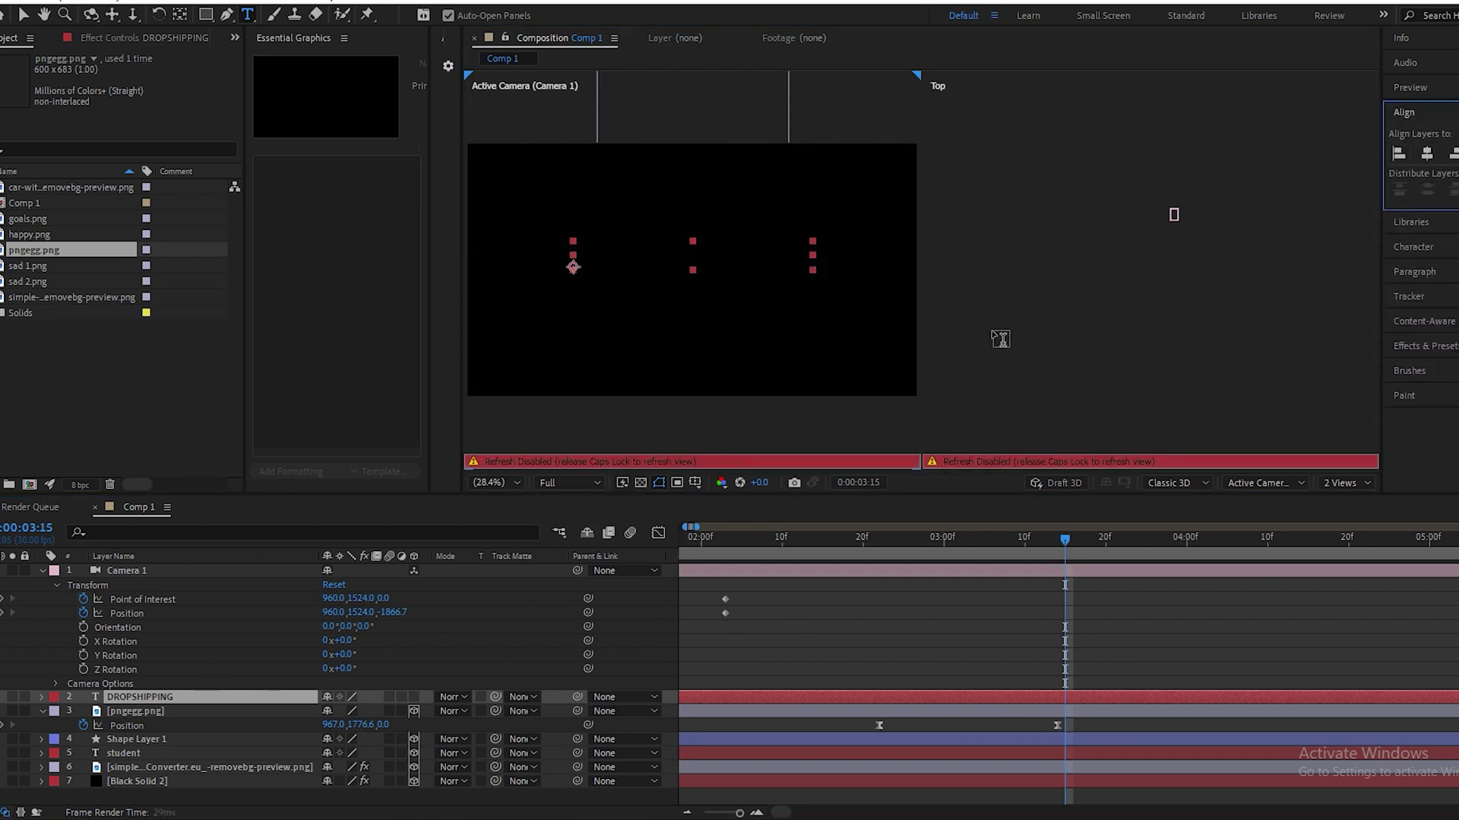
key("Caps_Lock")
key("p")
key("alt+bracketleft")
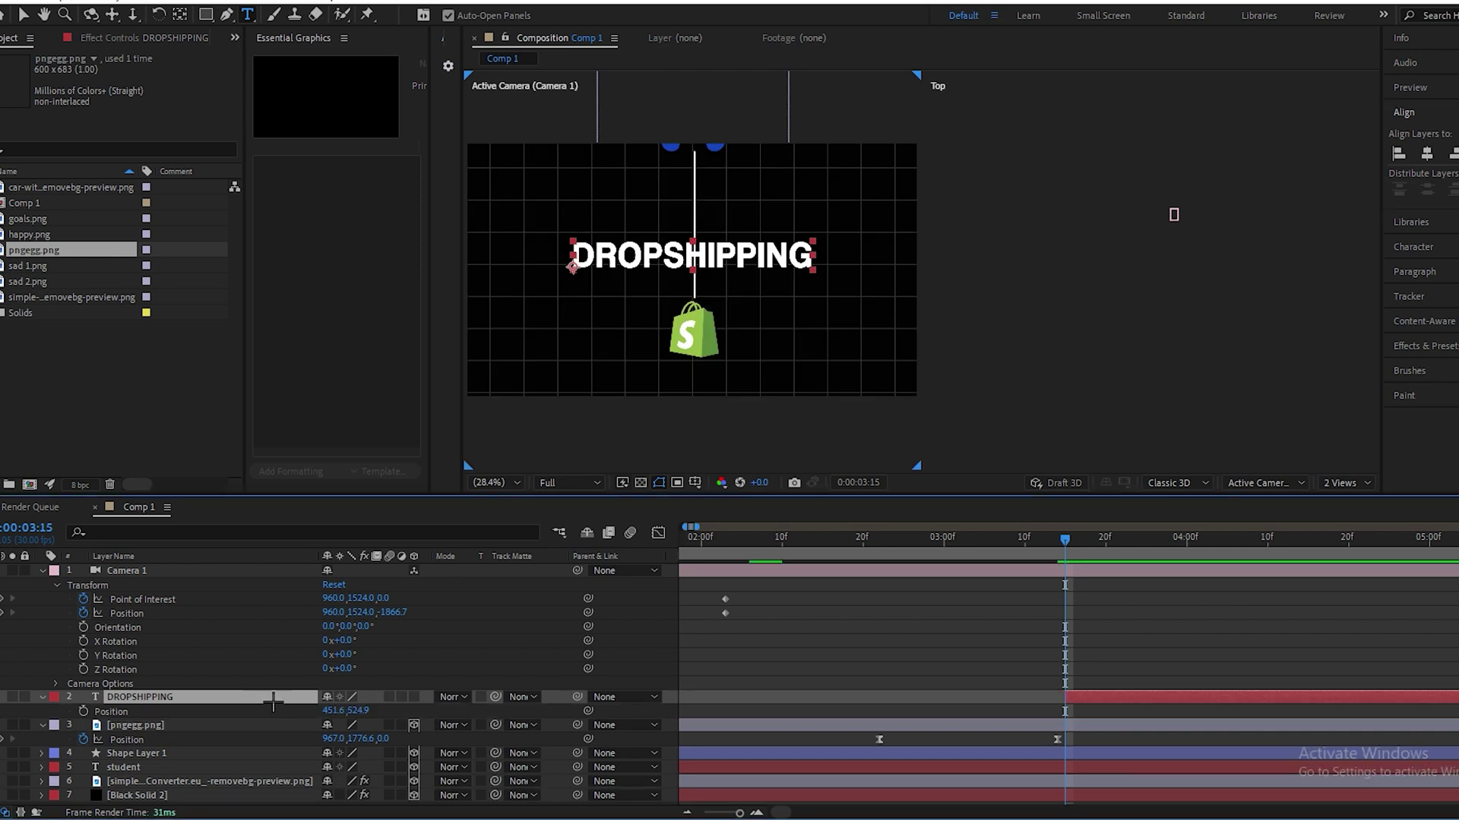
- Lower the DROPSHIPPING text to Y 1021.9, beneath the shopping bag logo, and scale it to 64%
left_click_drag(357, 710, 577, 734)
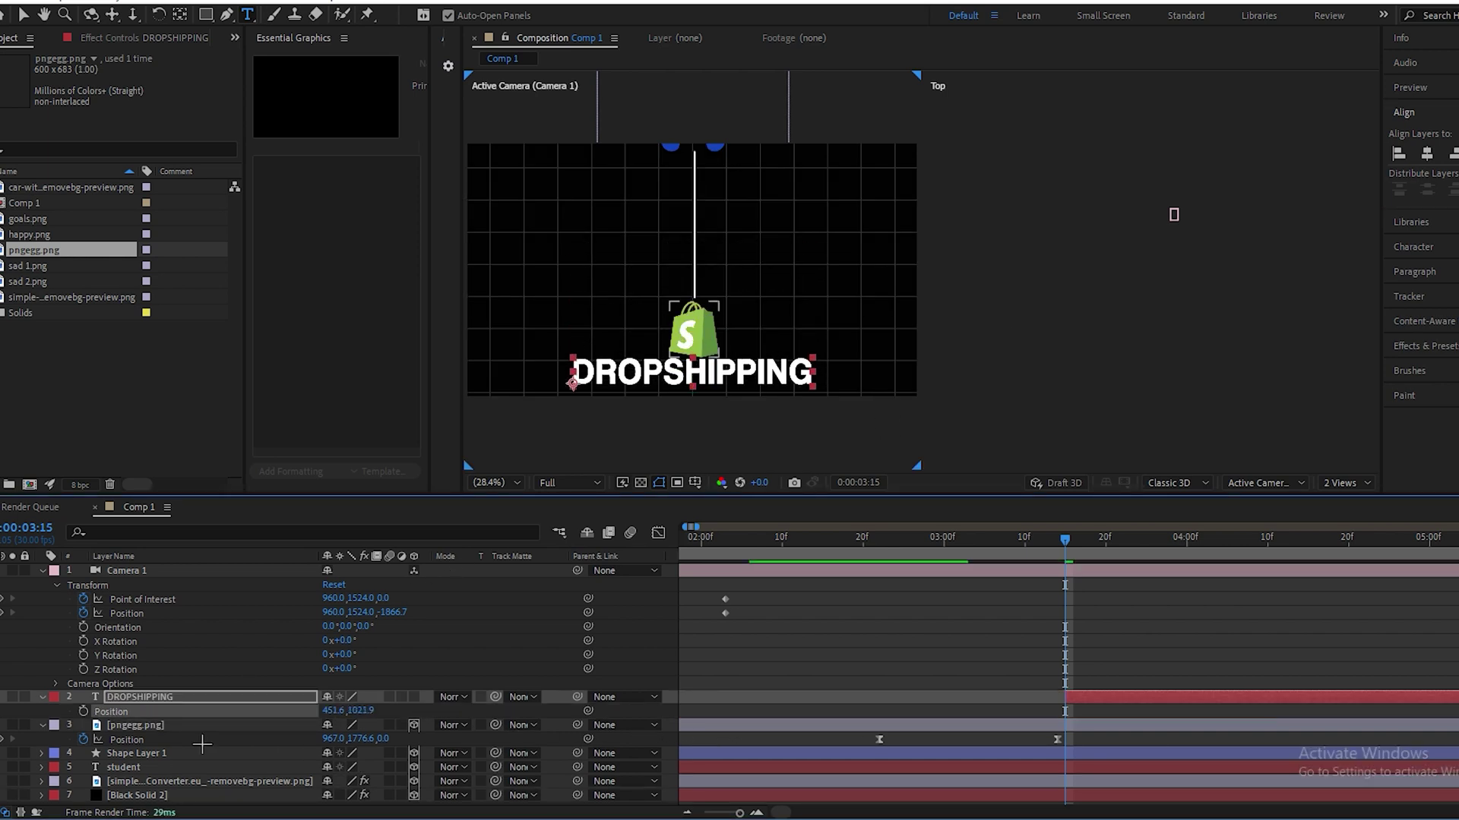
key("s")
left_click_drag(336, 711, 315, 712)
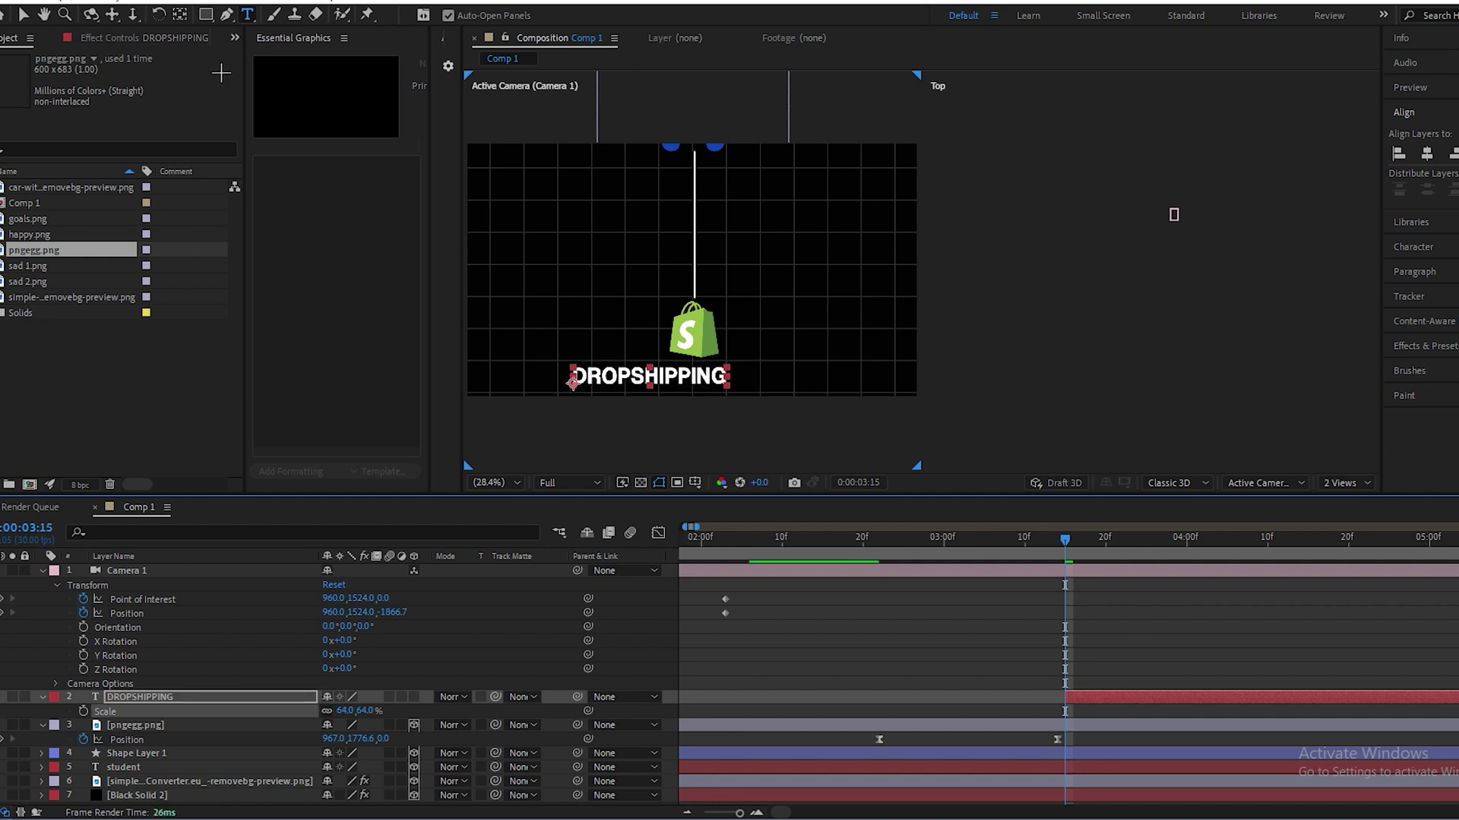
- Scale the DROPSHIPPING text to 60% and nudge it slightly up and right so it sits centred closely beneath the shopping bag
left_click(339, 711)
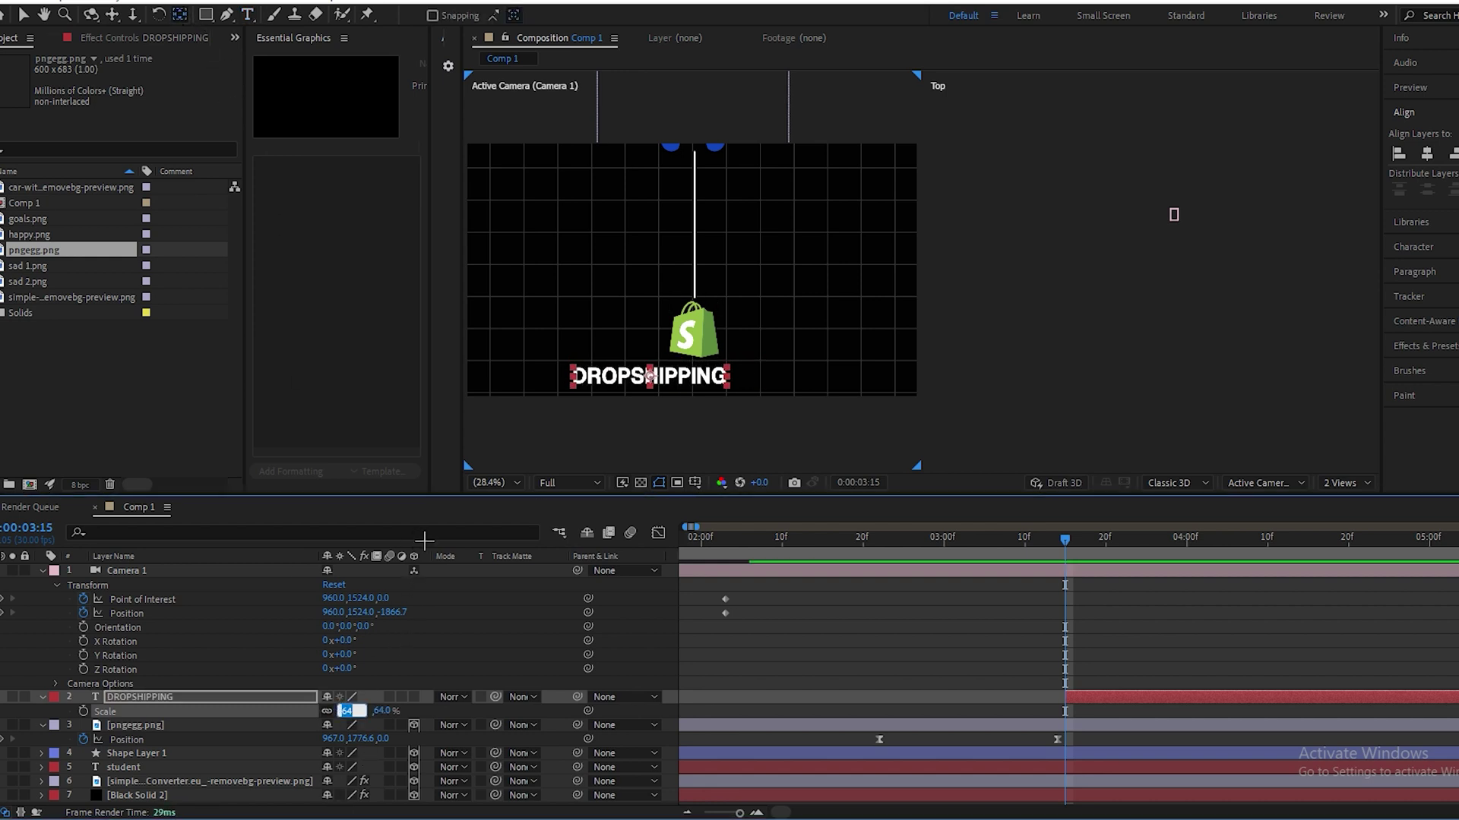
left_click(268, 687)
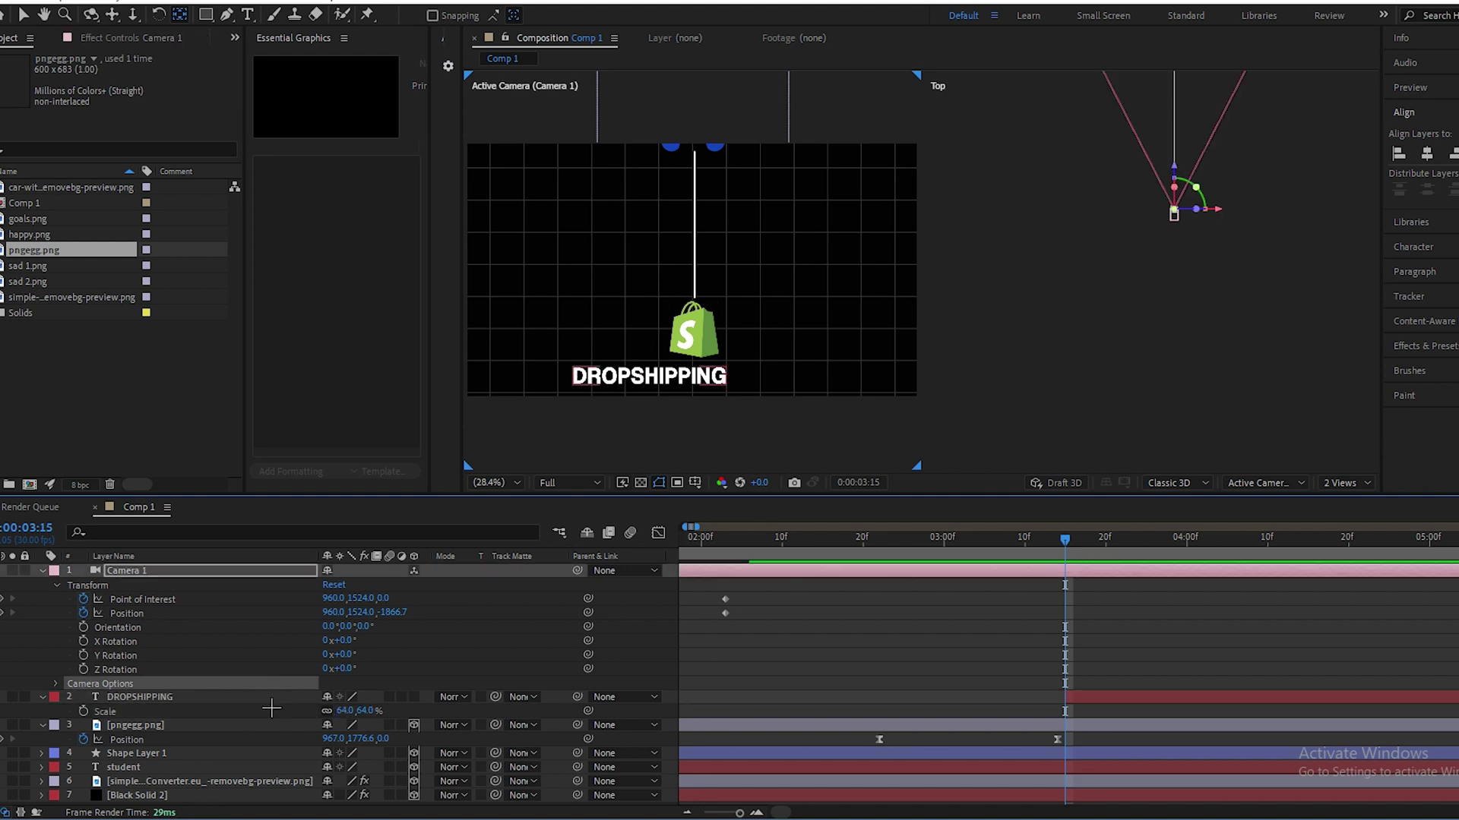
left_click(275, 697)
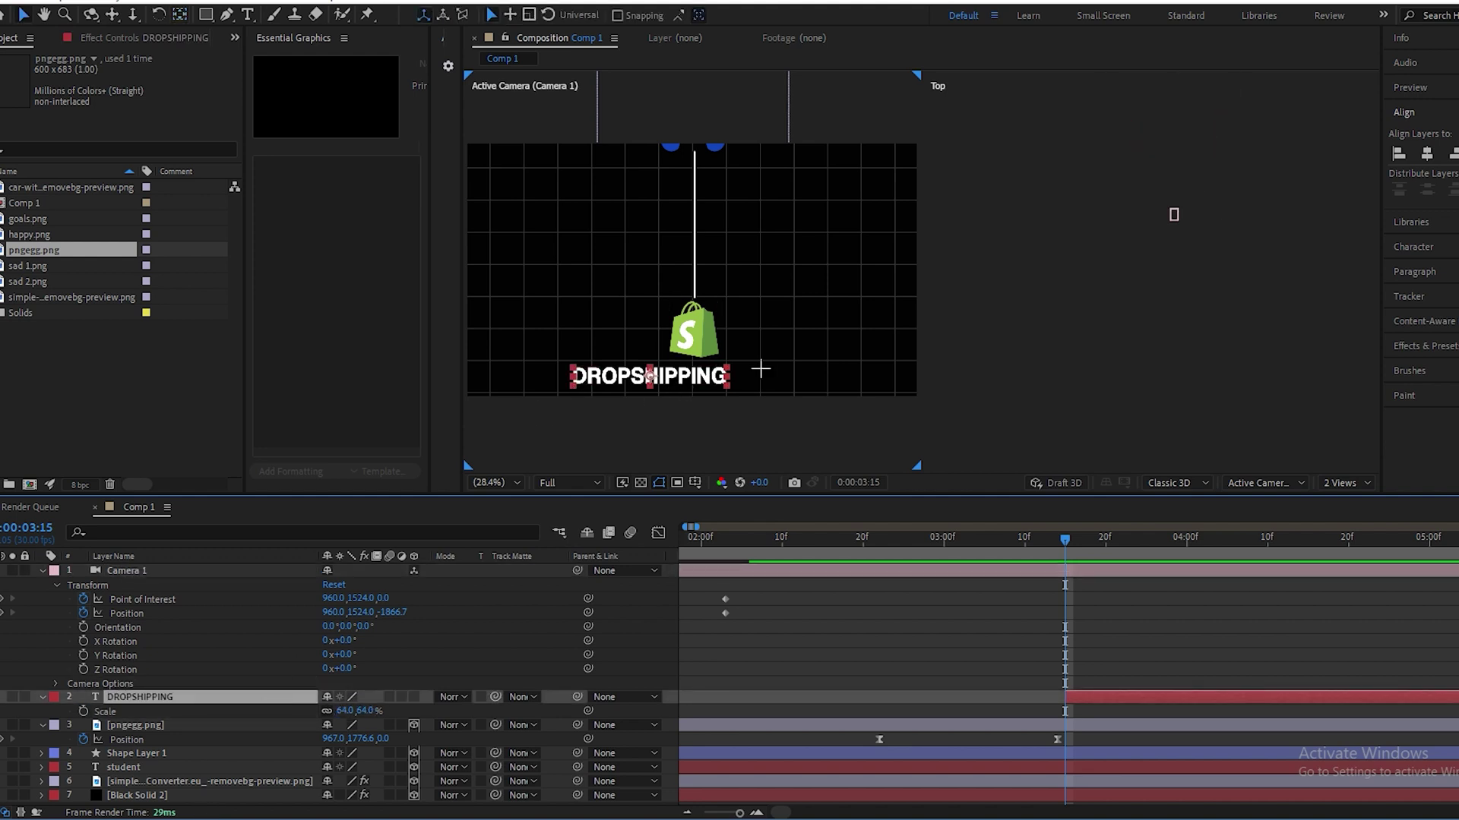
scroll(664, 413, "up", 3)
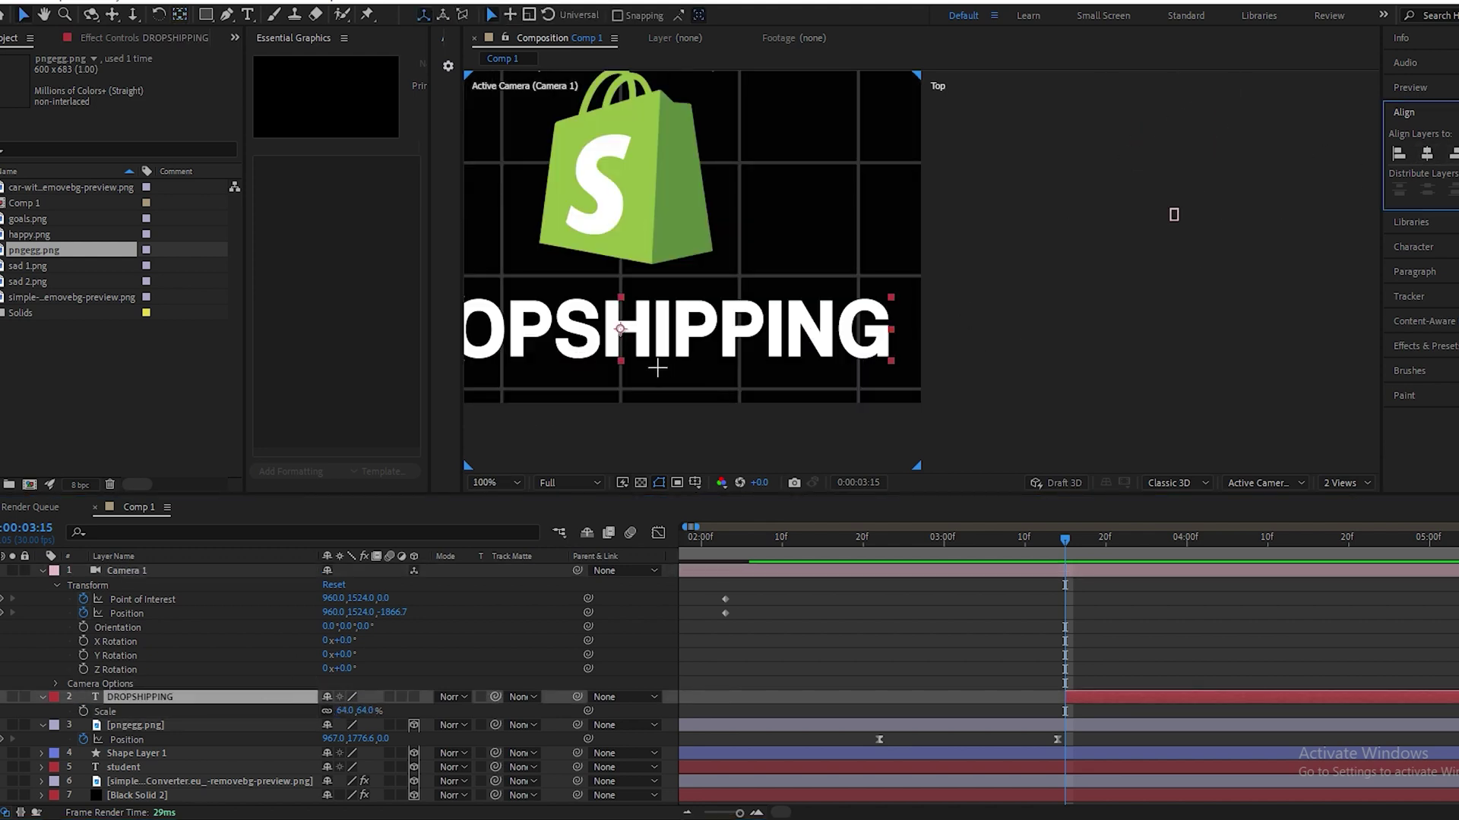
scroll(664, 413, "down", 1)
left_click(310, 708)
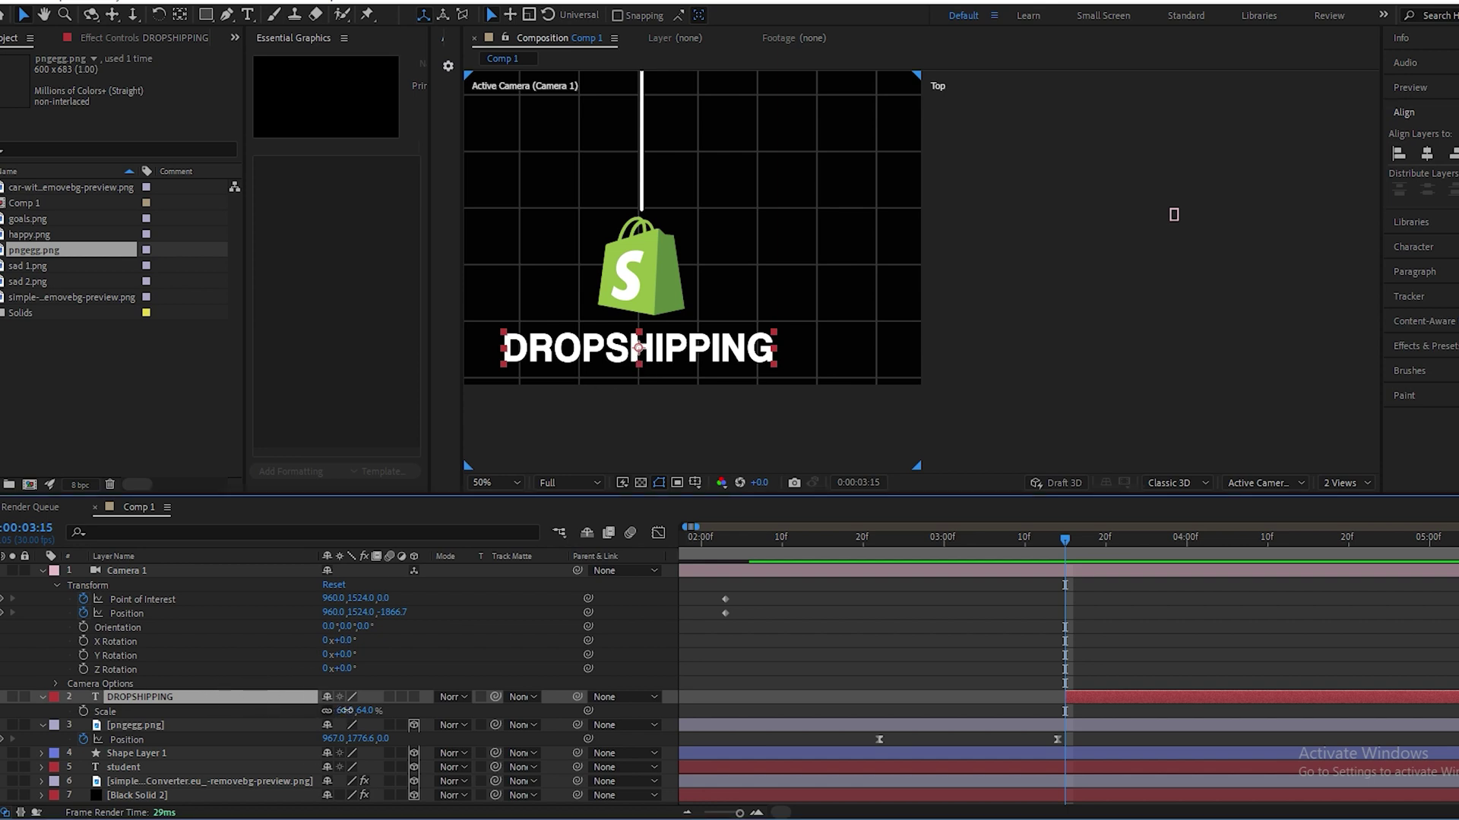
left_click_drag(346, 711, 343, 711)
left_click_drag(690, 351, 696, 342)
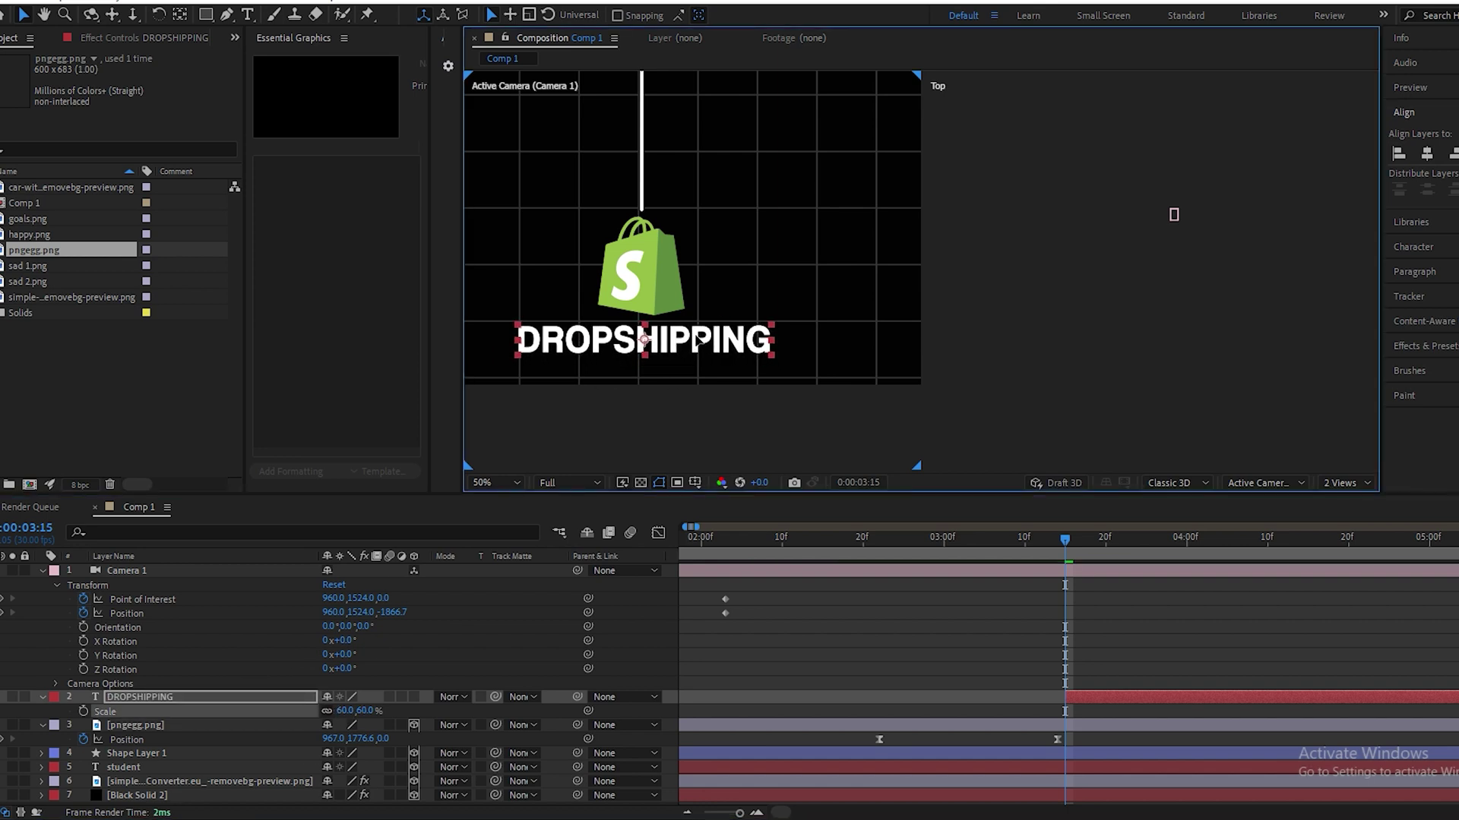
left_click(242, 697)
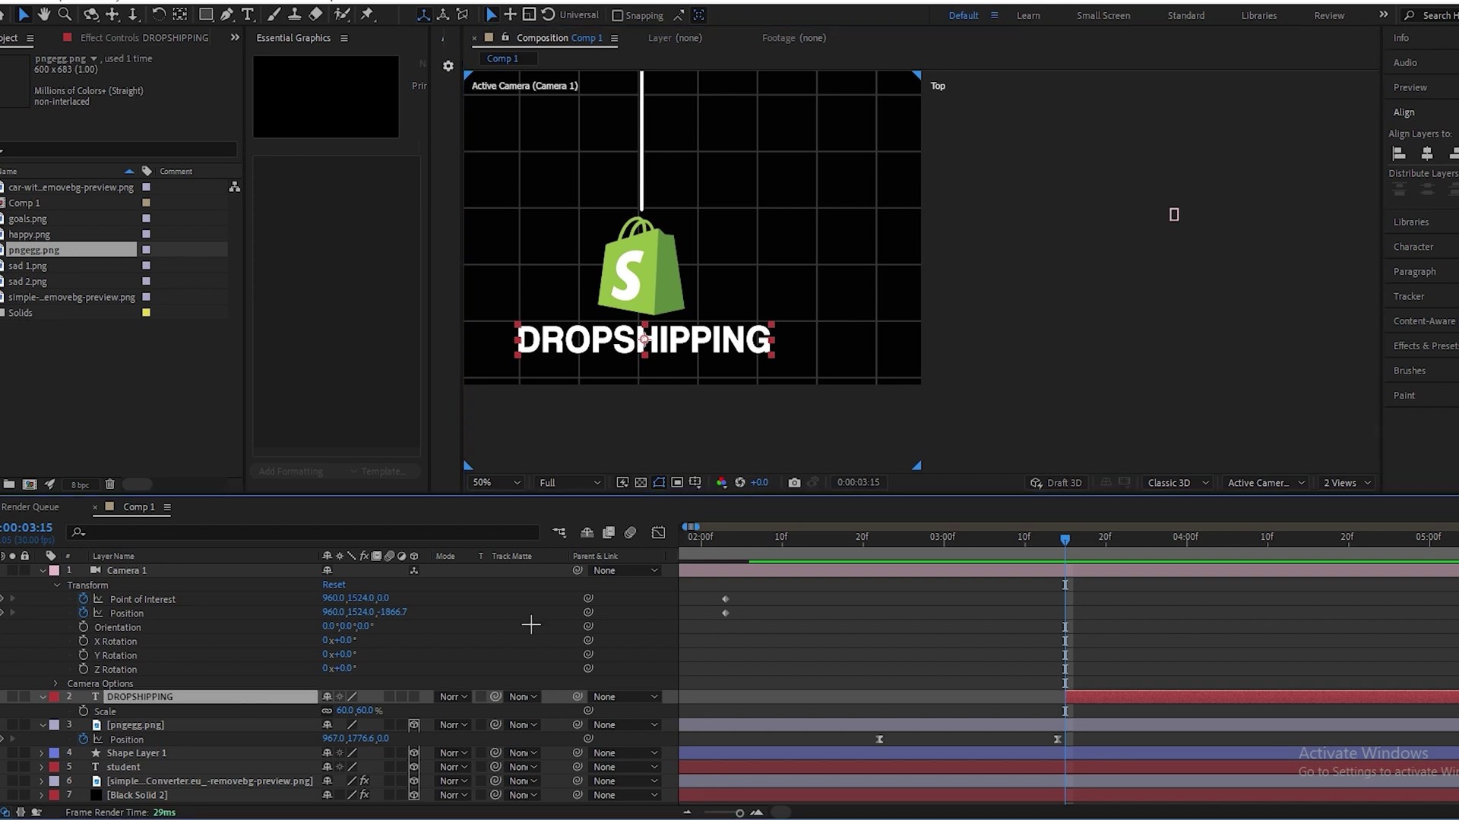
- Copy Animator 1 from the student text layer onto the DROPSHIPPING layer at 0:00:03:15 and reveal its Offset keyframes
left_click(124, 768)
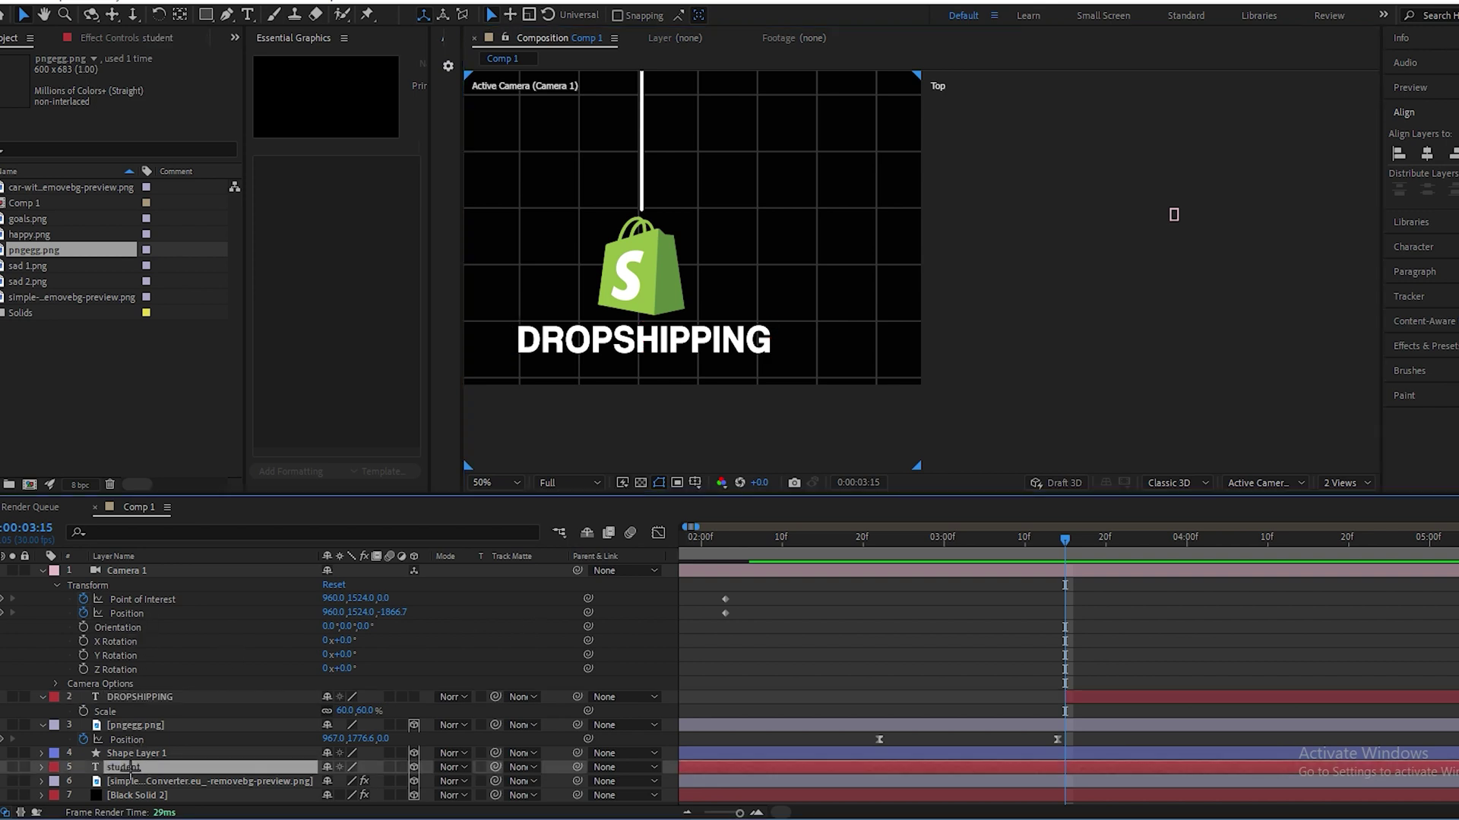
left_click(41, 767)
scroll(99, 756, "down", 5)
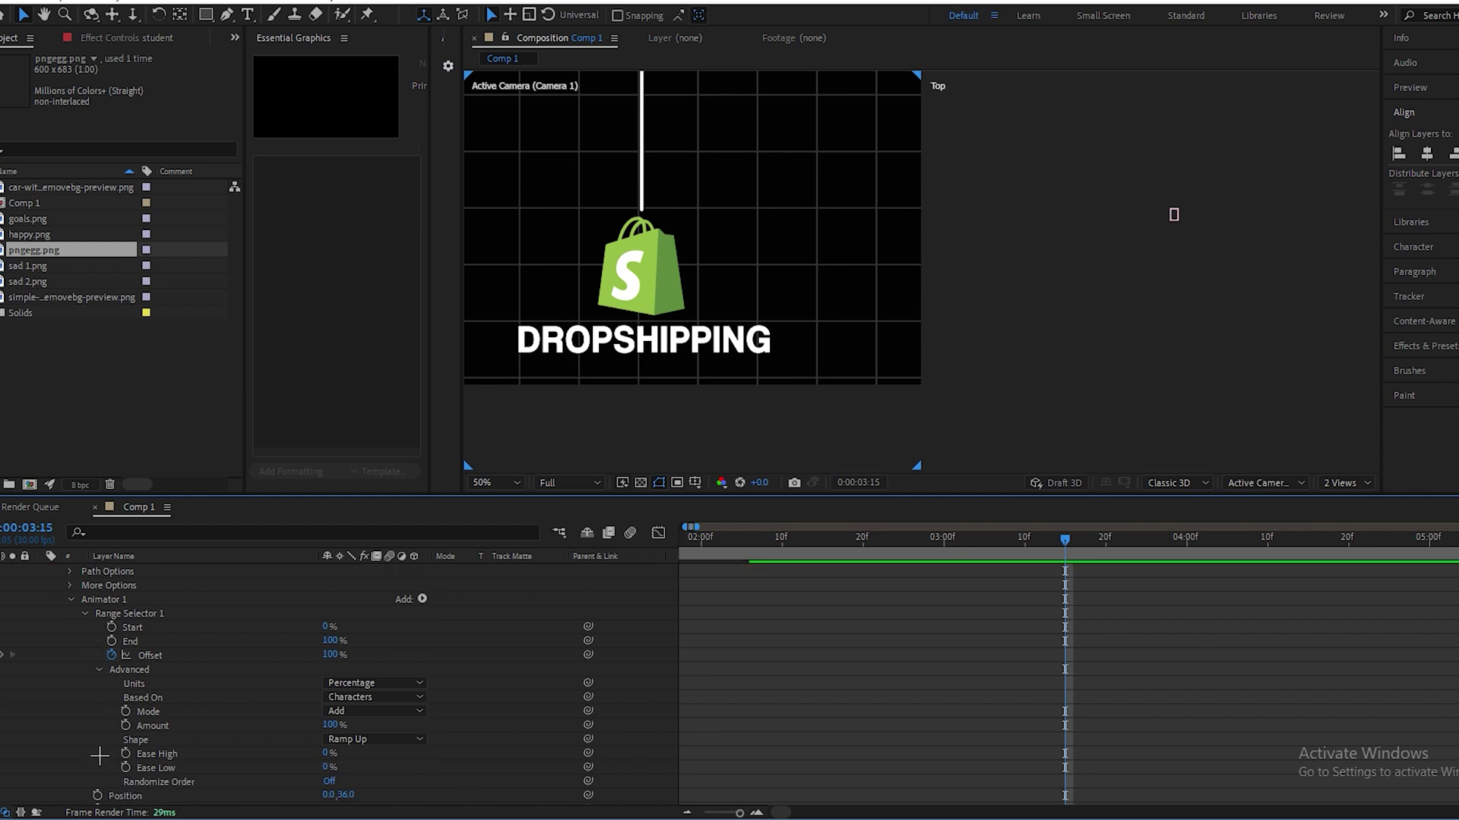
left_click(120, 602)
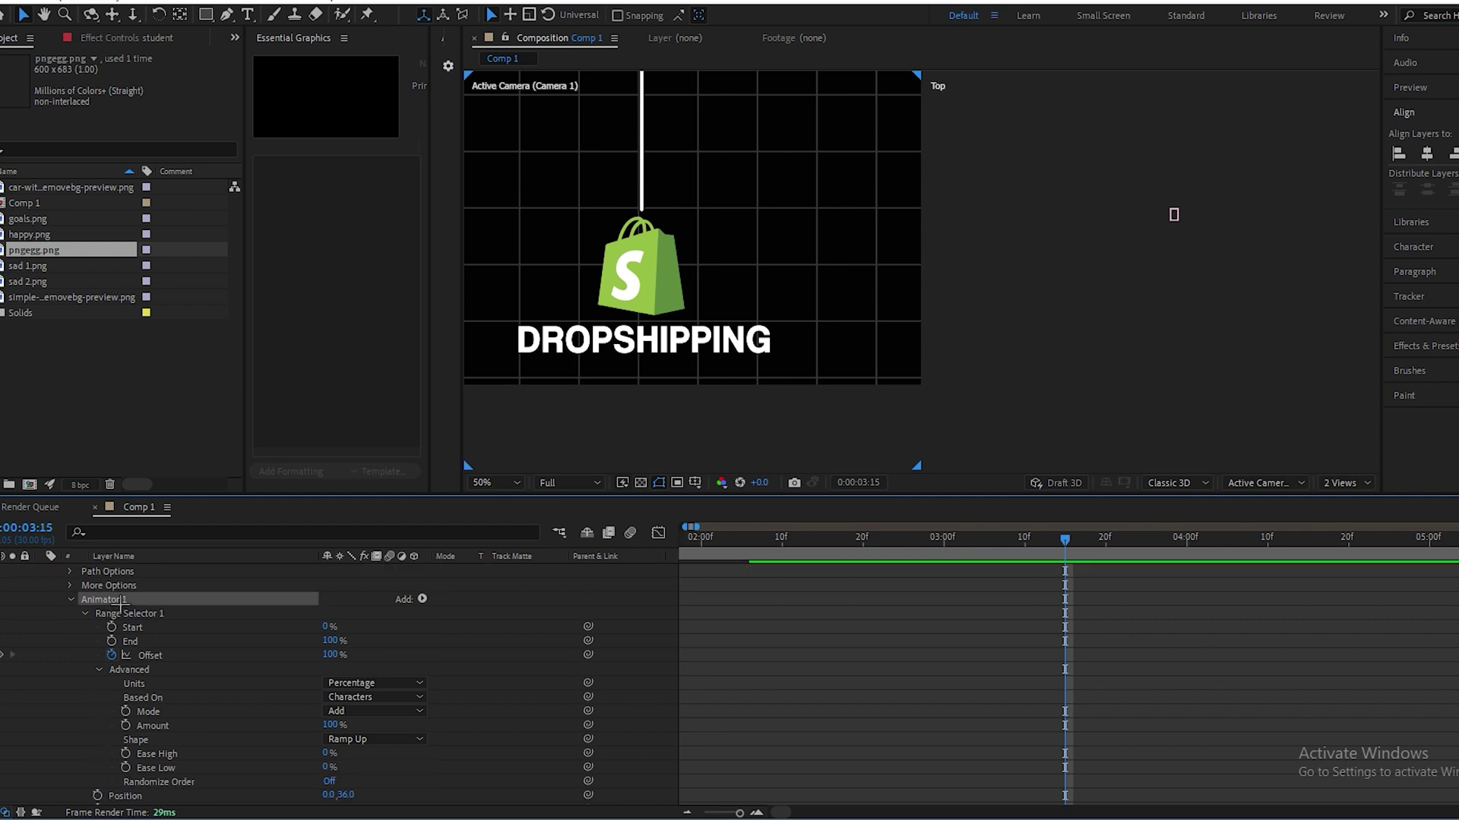
scroll(119, 608, "up", 5)
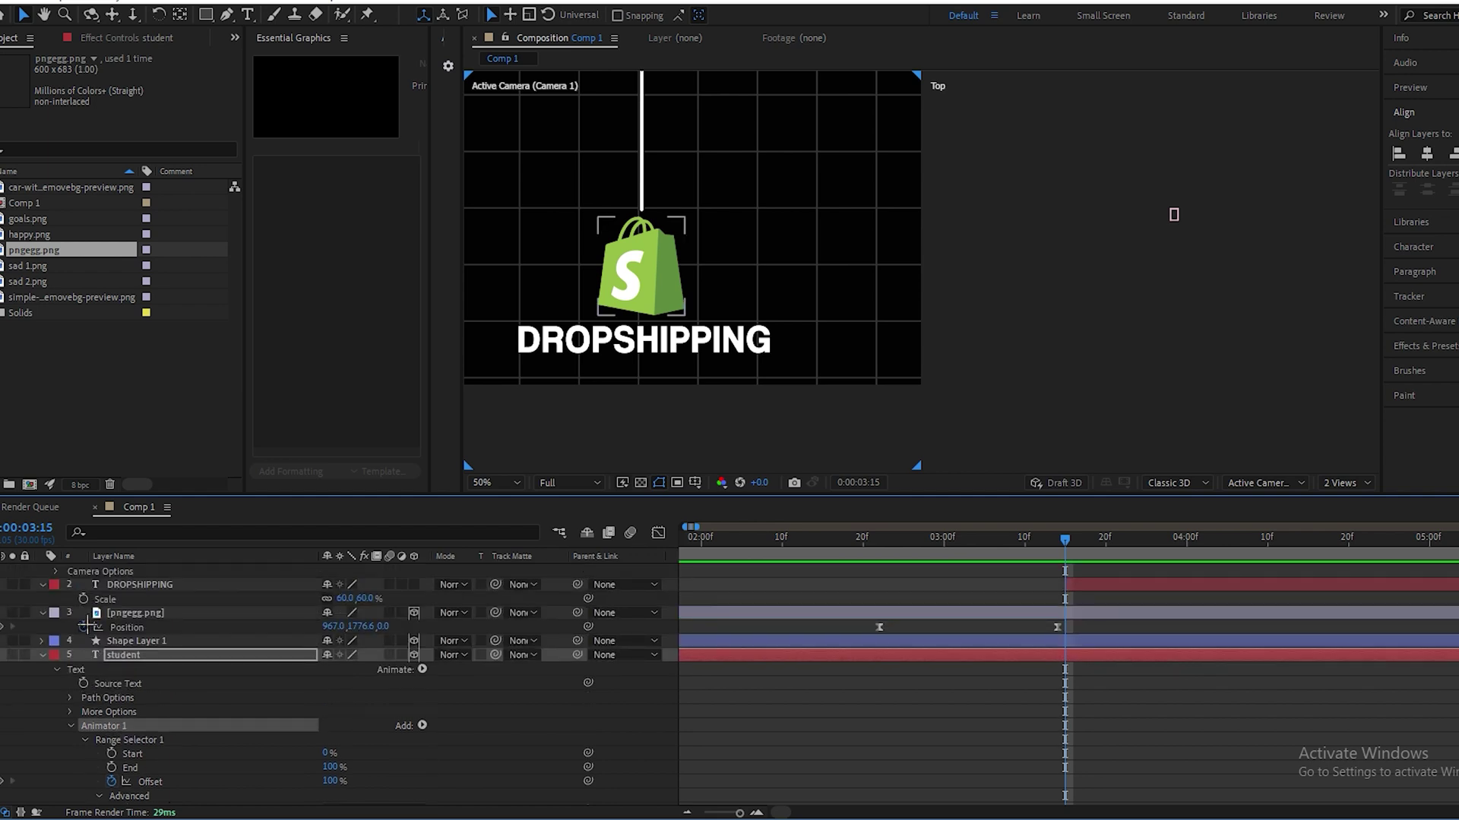
left_click(135, 627)
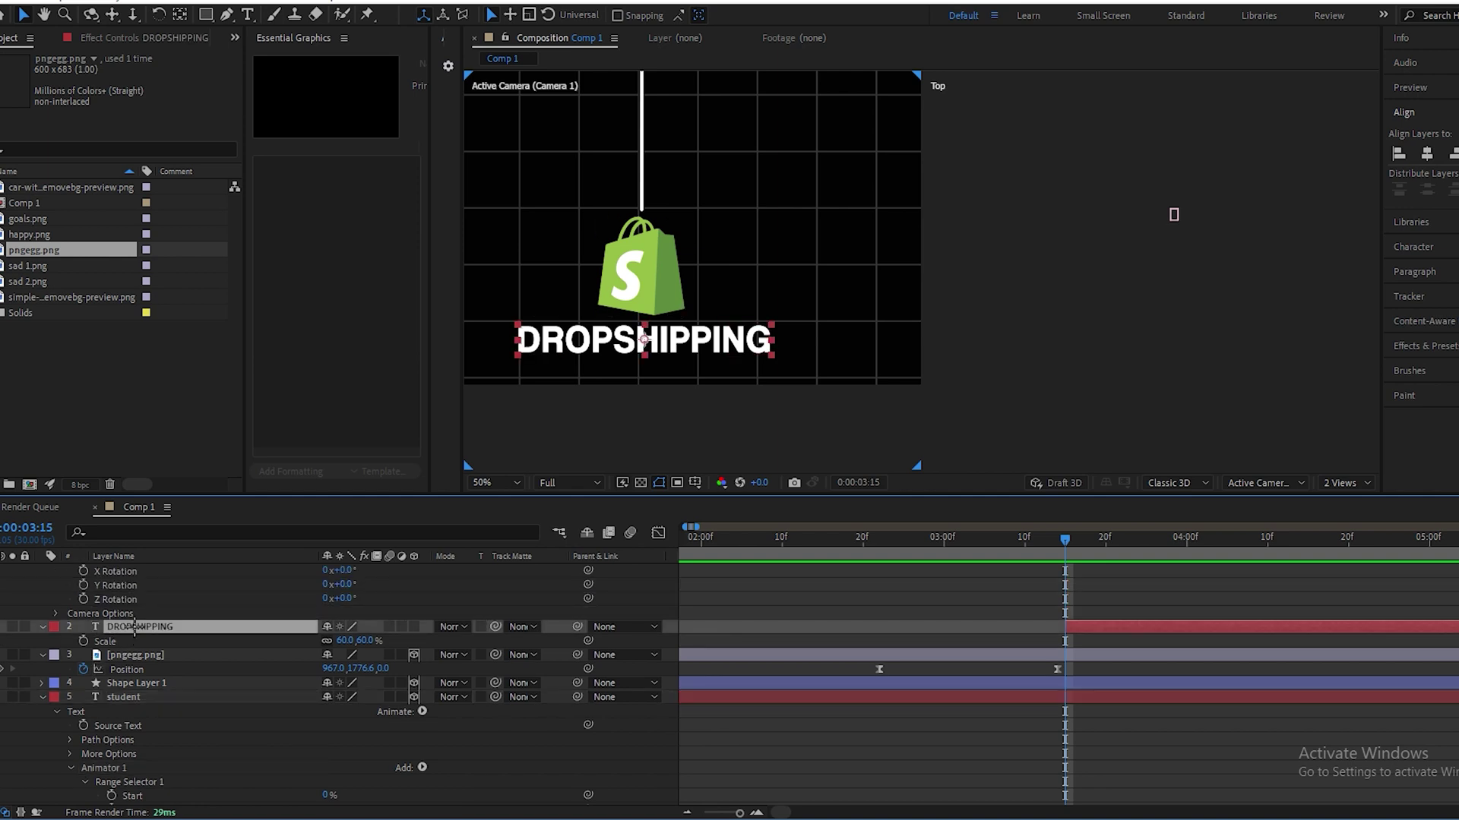
key("ctrl+v")
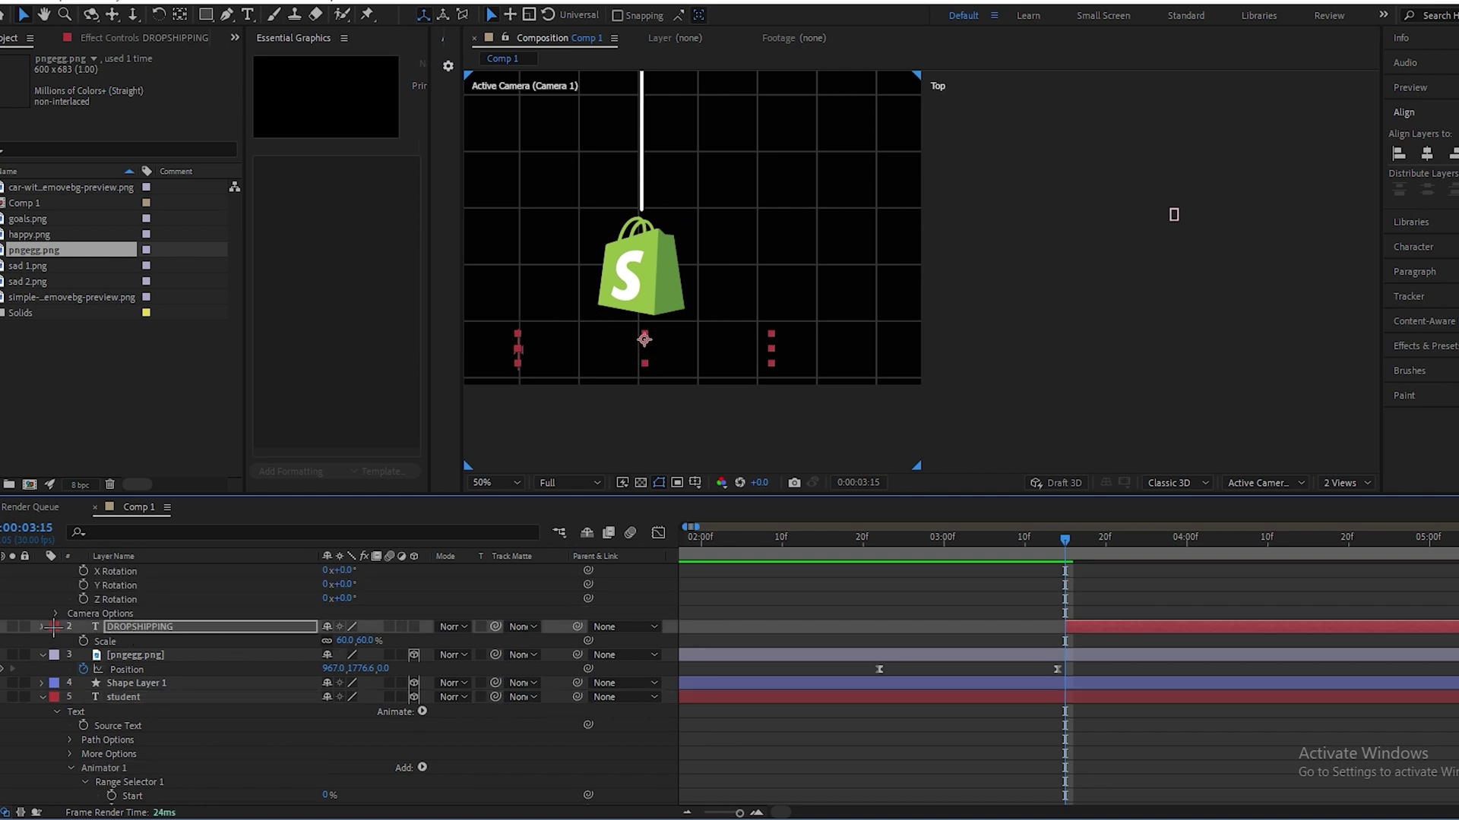
key("s")
key("u")
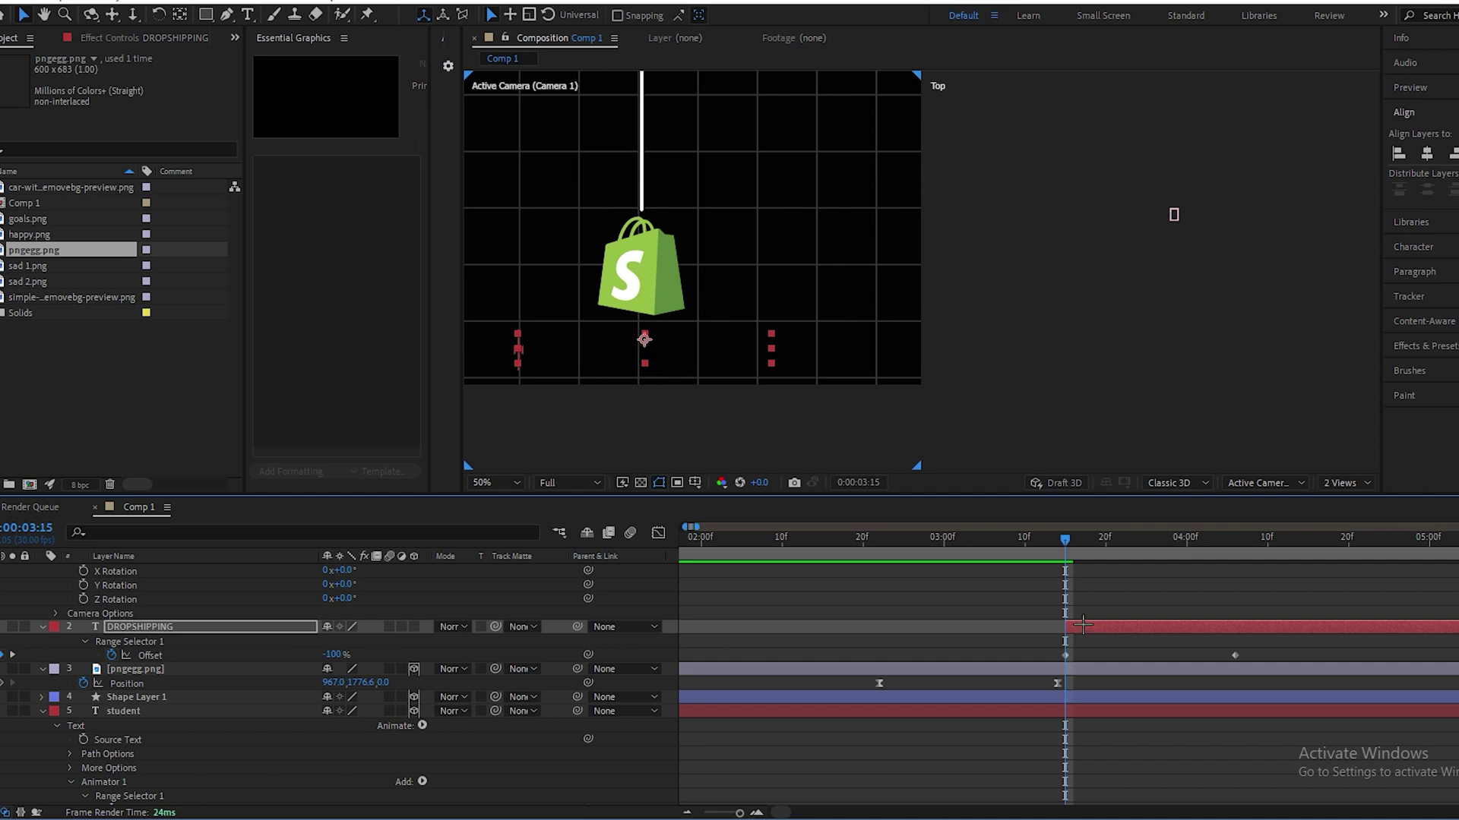
- Preview the DROPSHIPPING text reveal, playing from about 0:00:03:04 as the bag rises
key("space")
key("space")
left_click(976, 541)
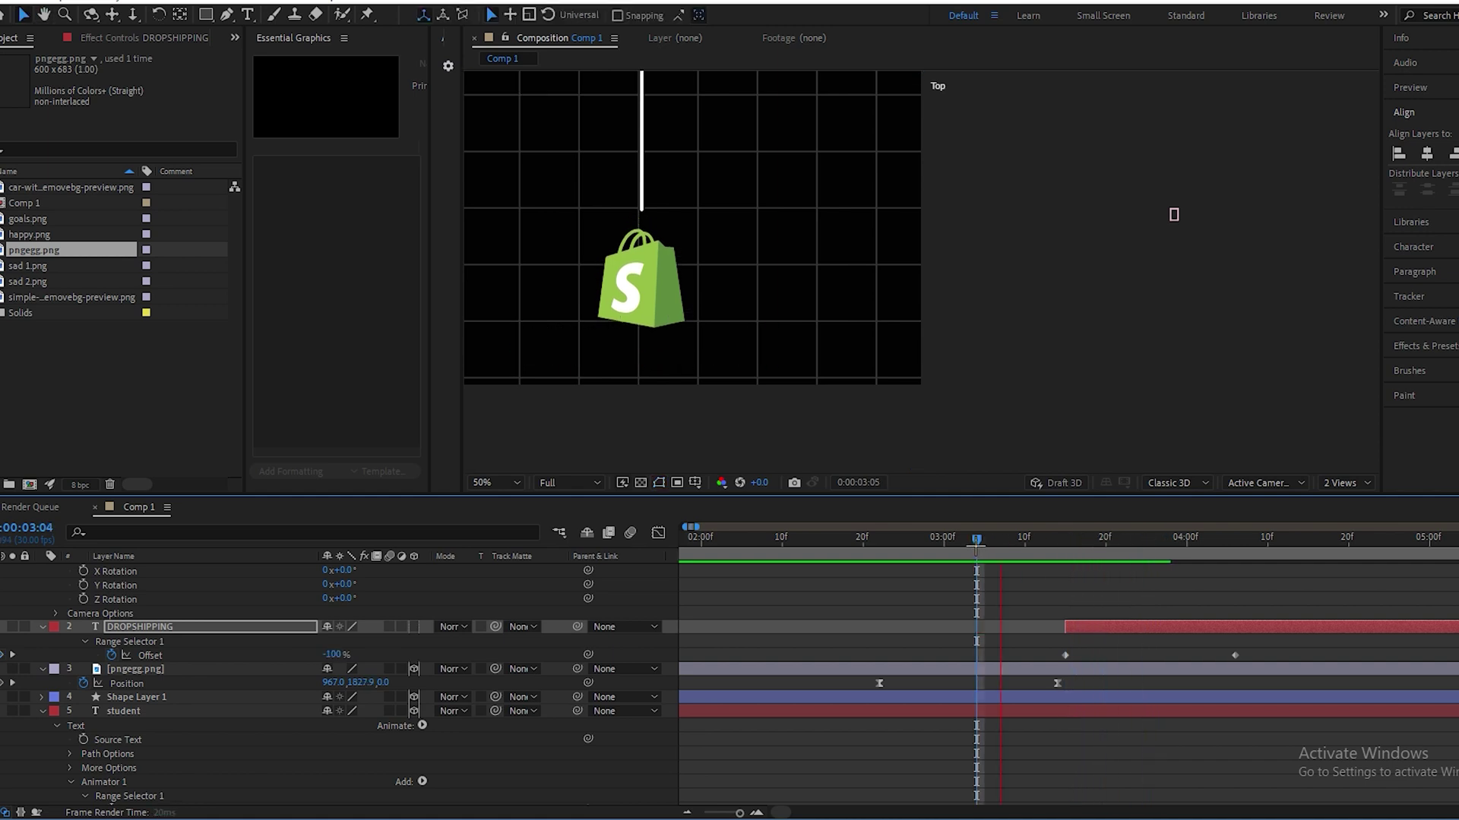
key("space")
key("space")
key("minus")
key("minus")
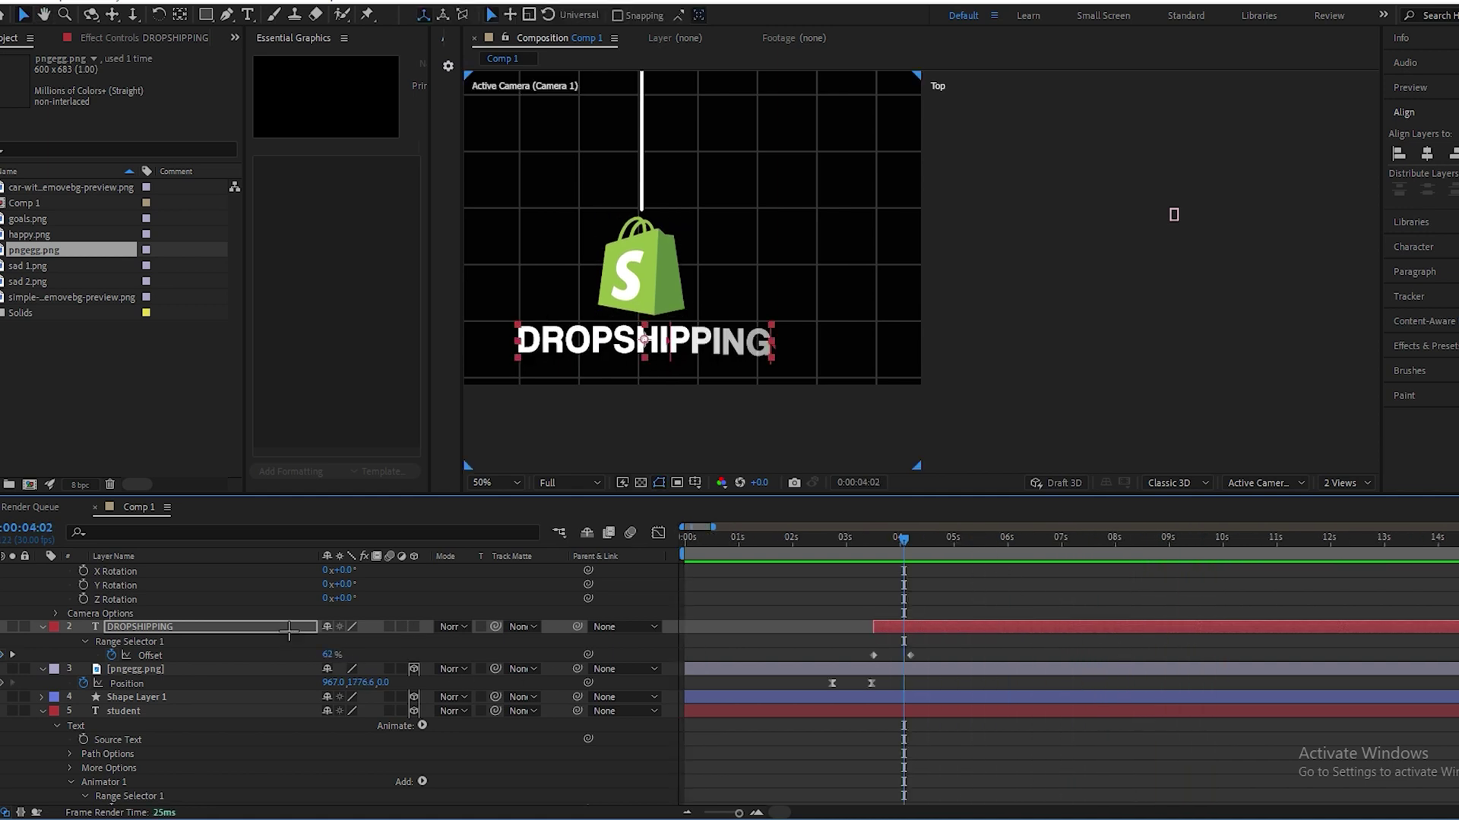
- Make the DROPSHIPPING text a 3D layer and move it back beneath the shopping bag, undoing any misplaced move
left_click(490, 483)
left_click(466, 542)
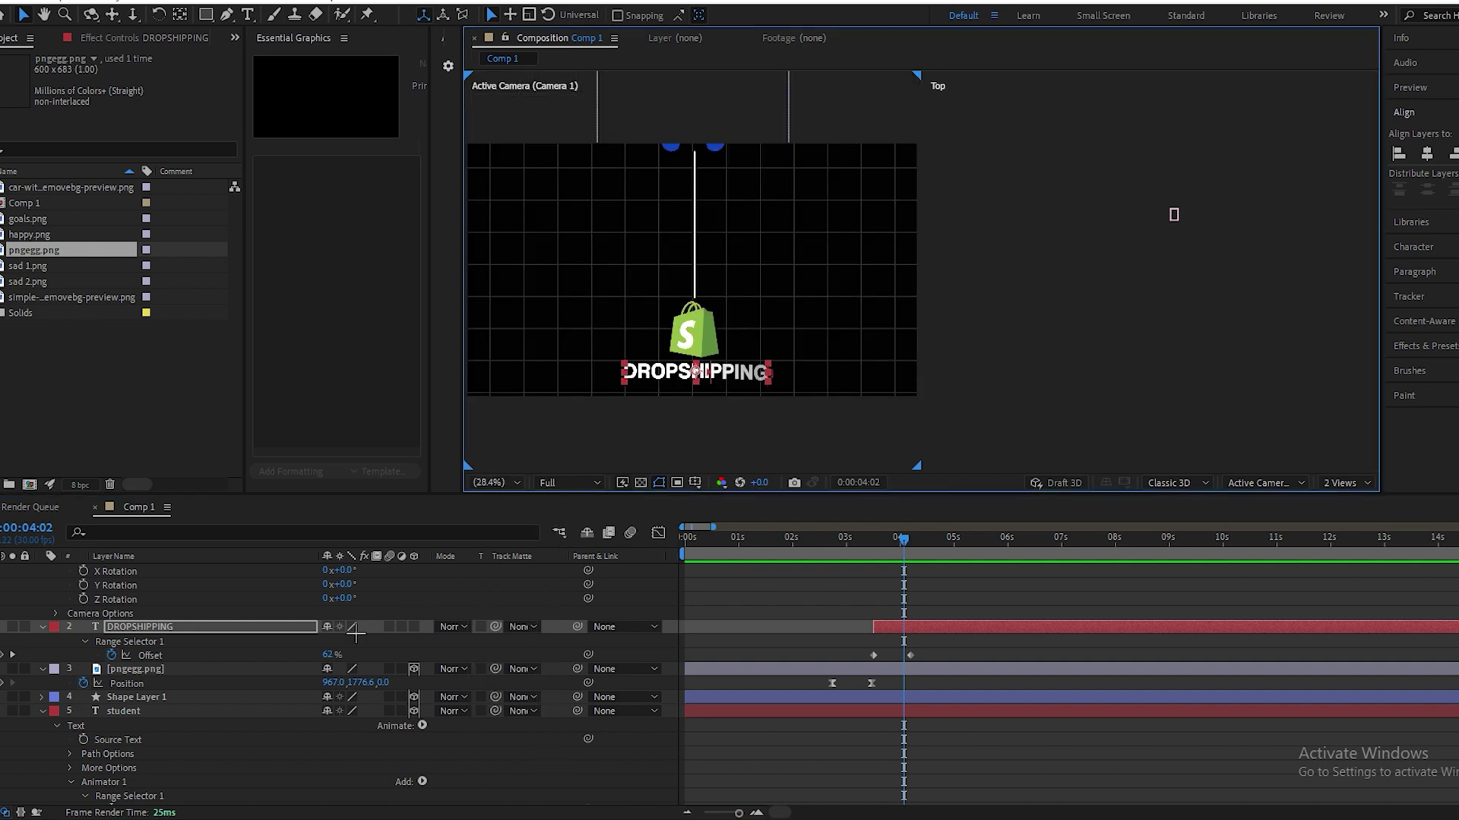
left_click(413, 627)
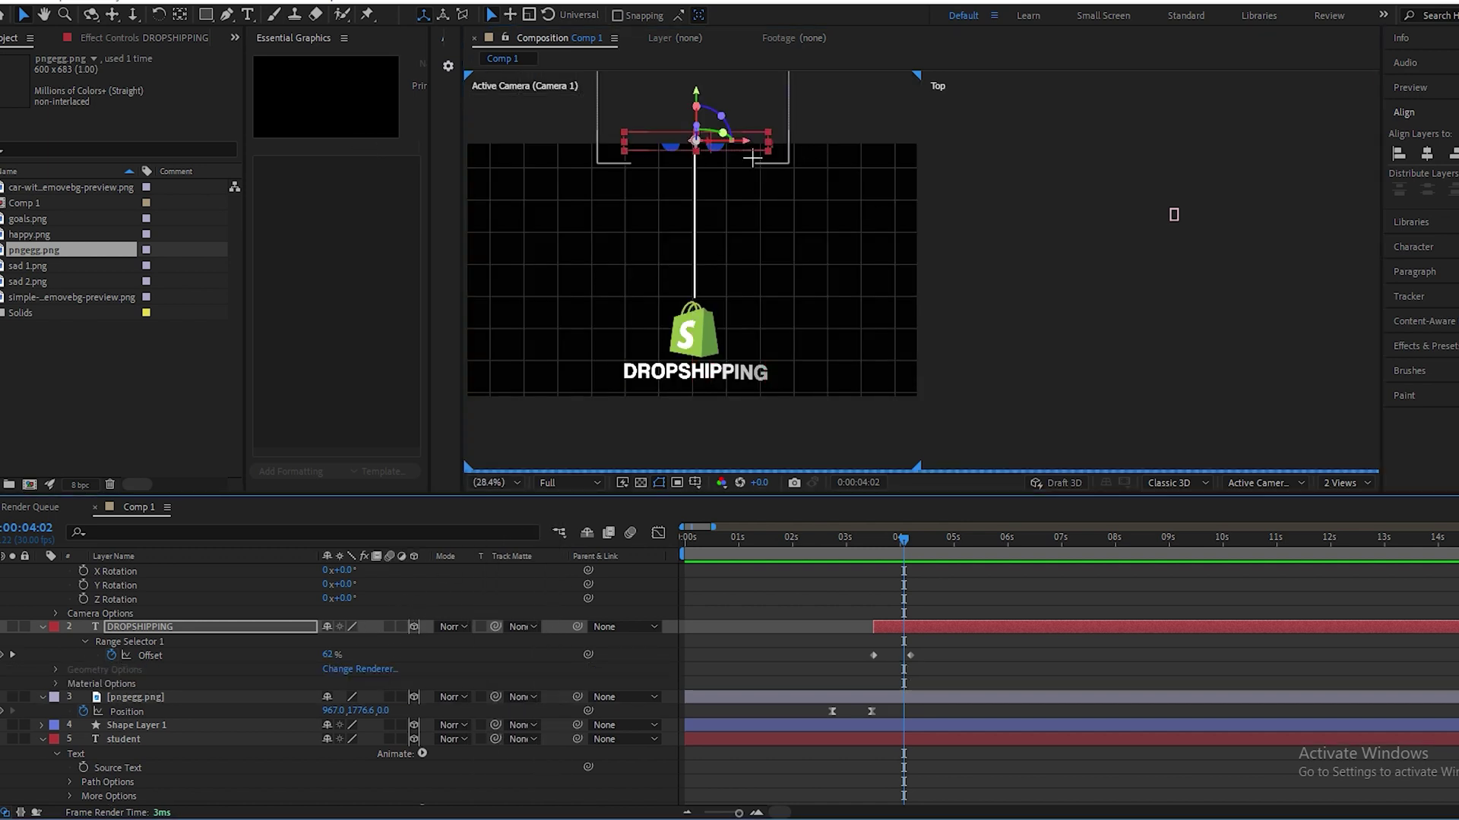
left_click_drag(756, 143, 763, 281)
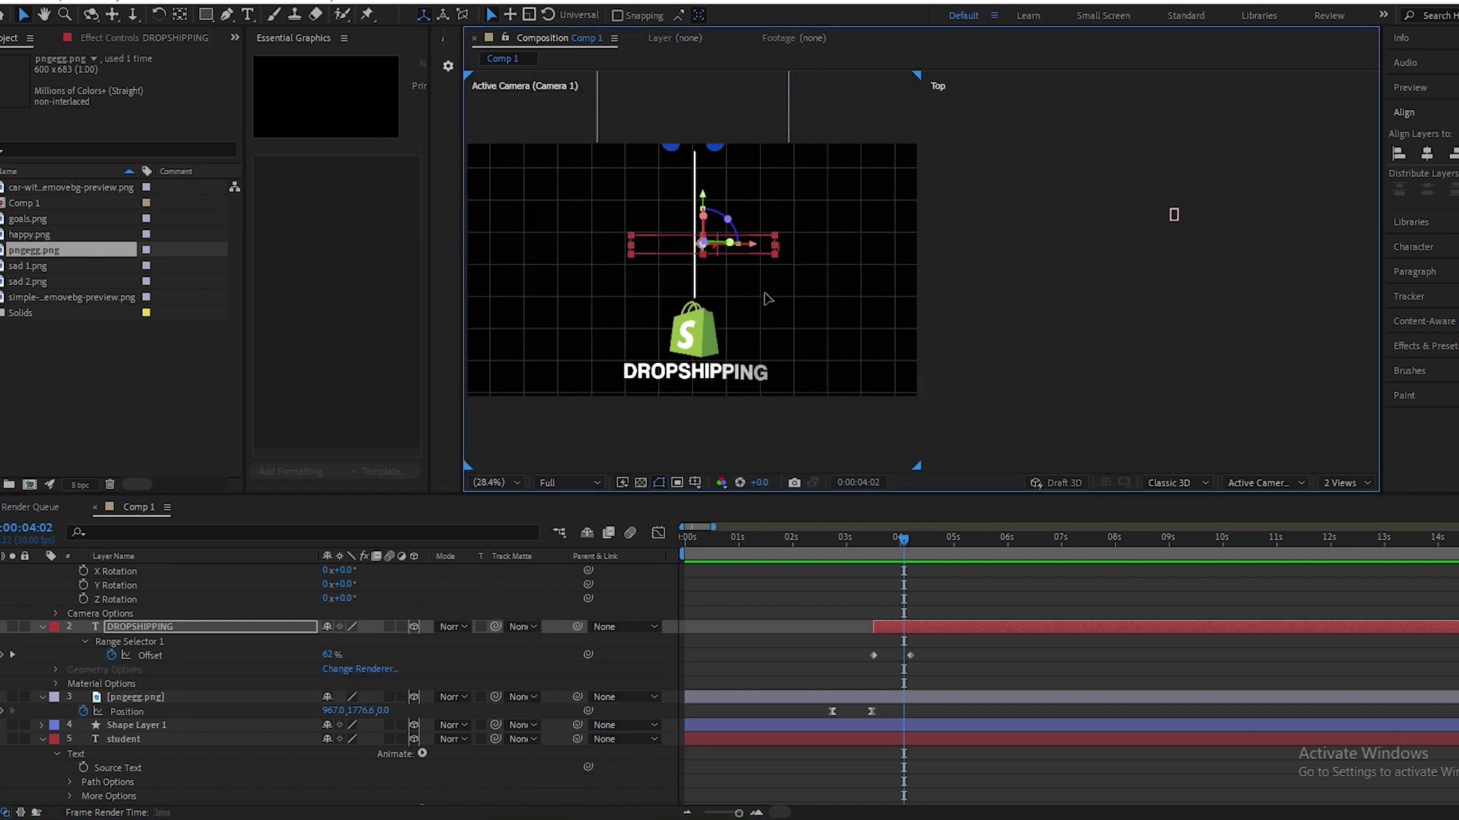
key("ctrl+z")
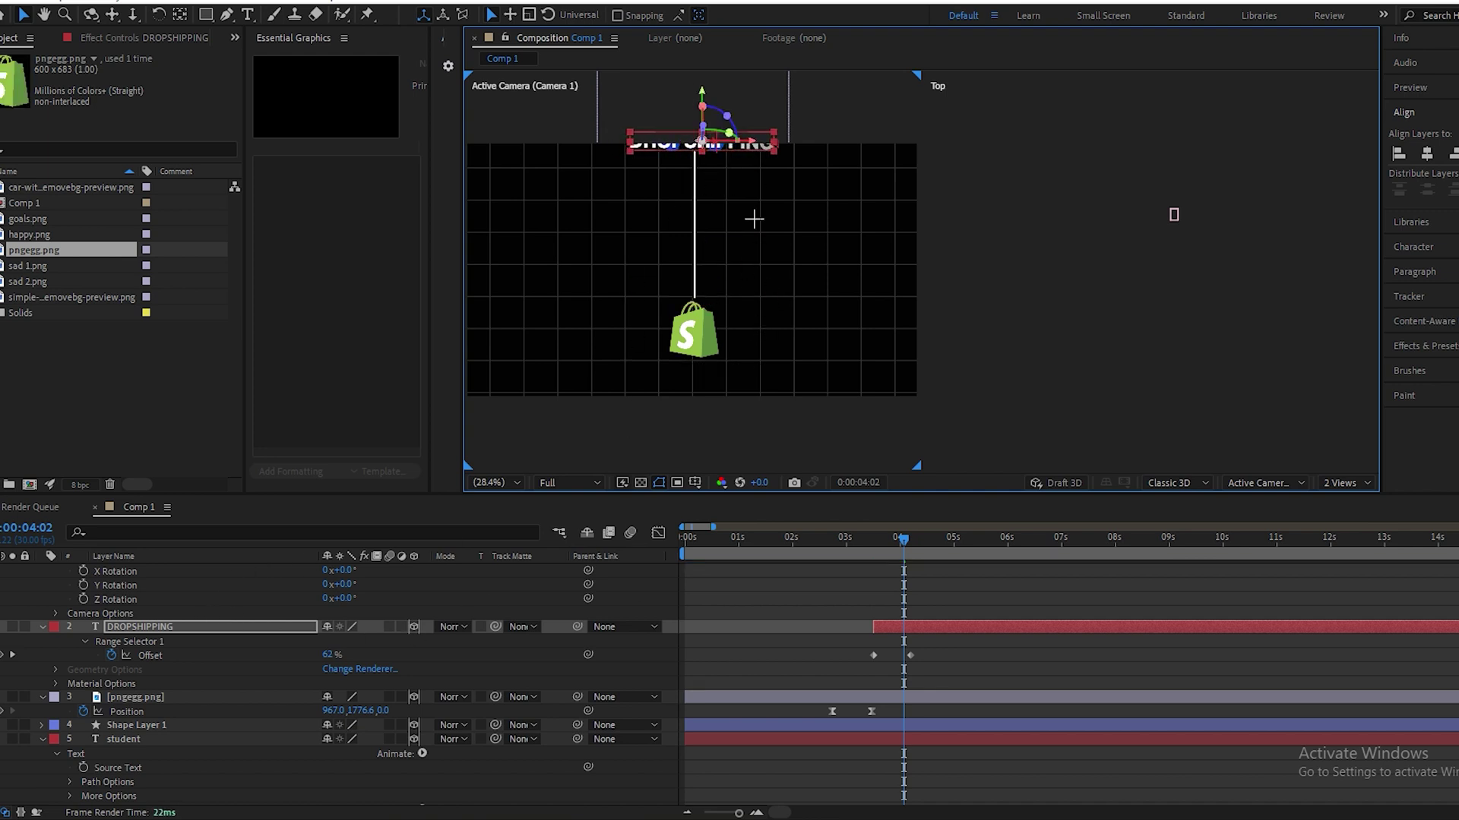
left_click_drag(760, 138, 762, 374)
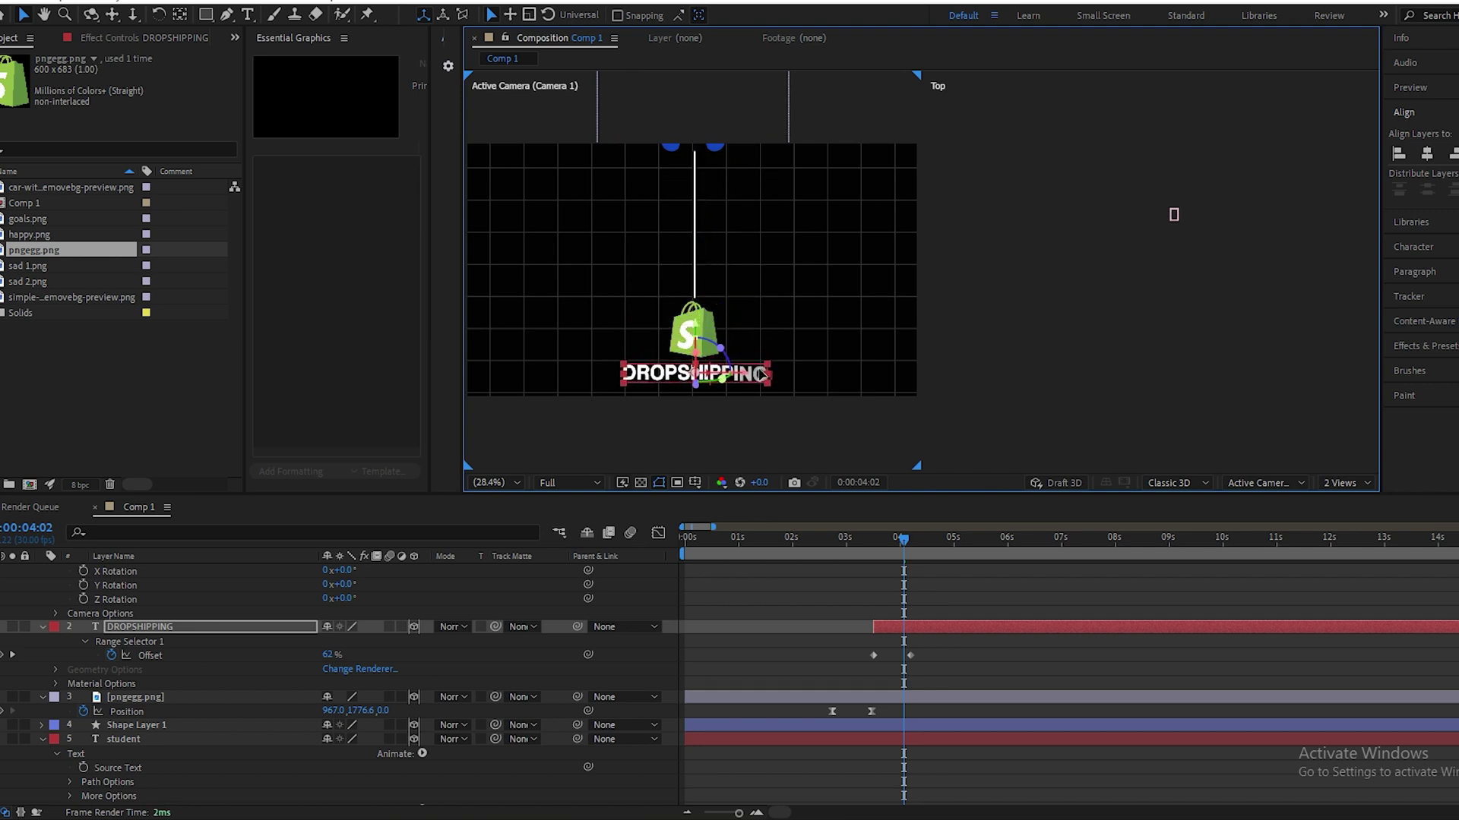
left_click(1015, 658)
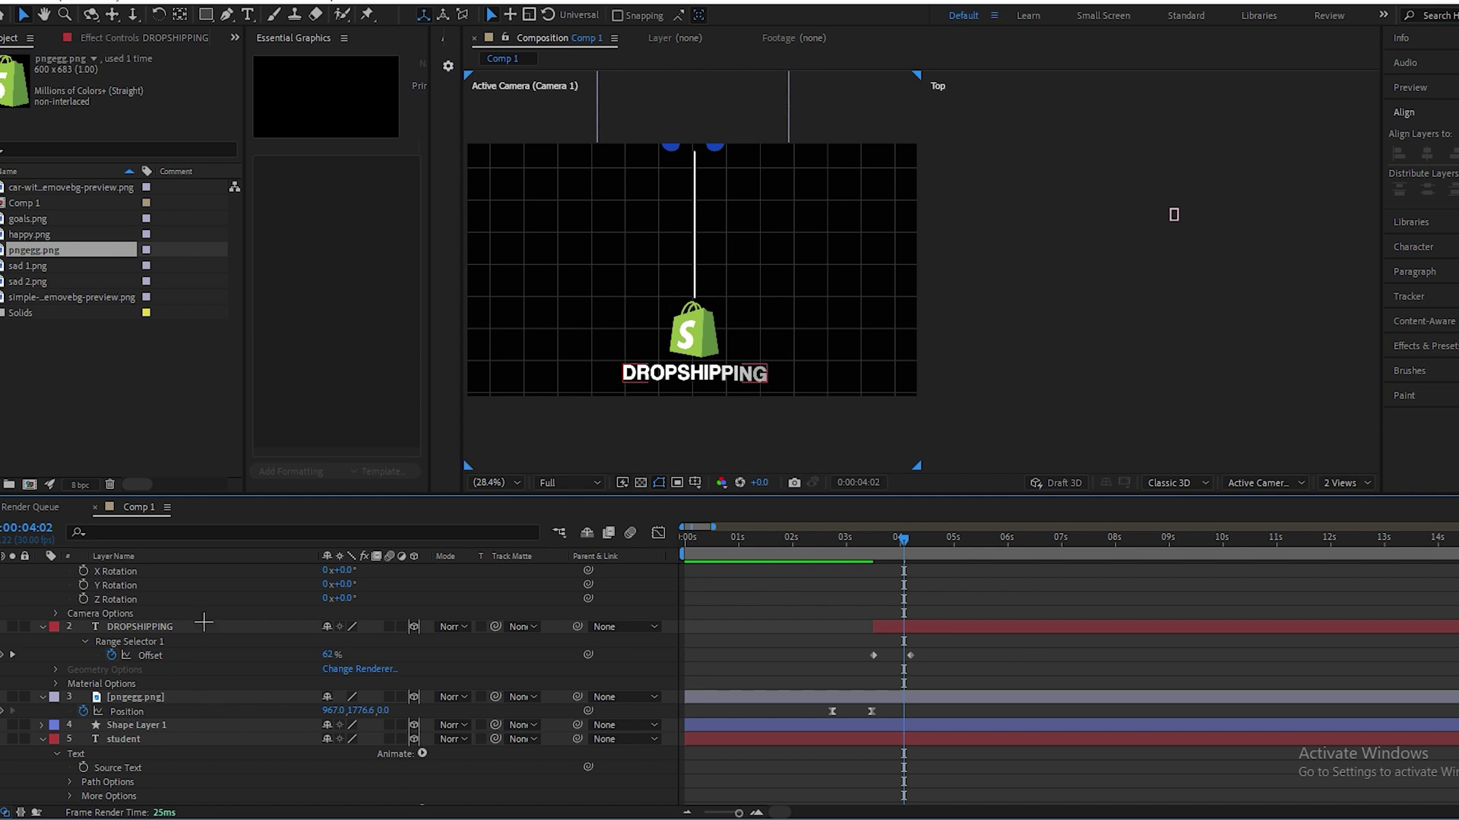
scroll(200, 567, "up", 3)
left_click(227, 14)
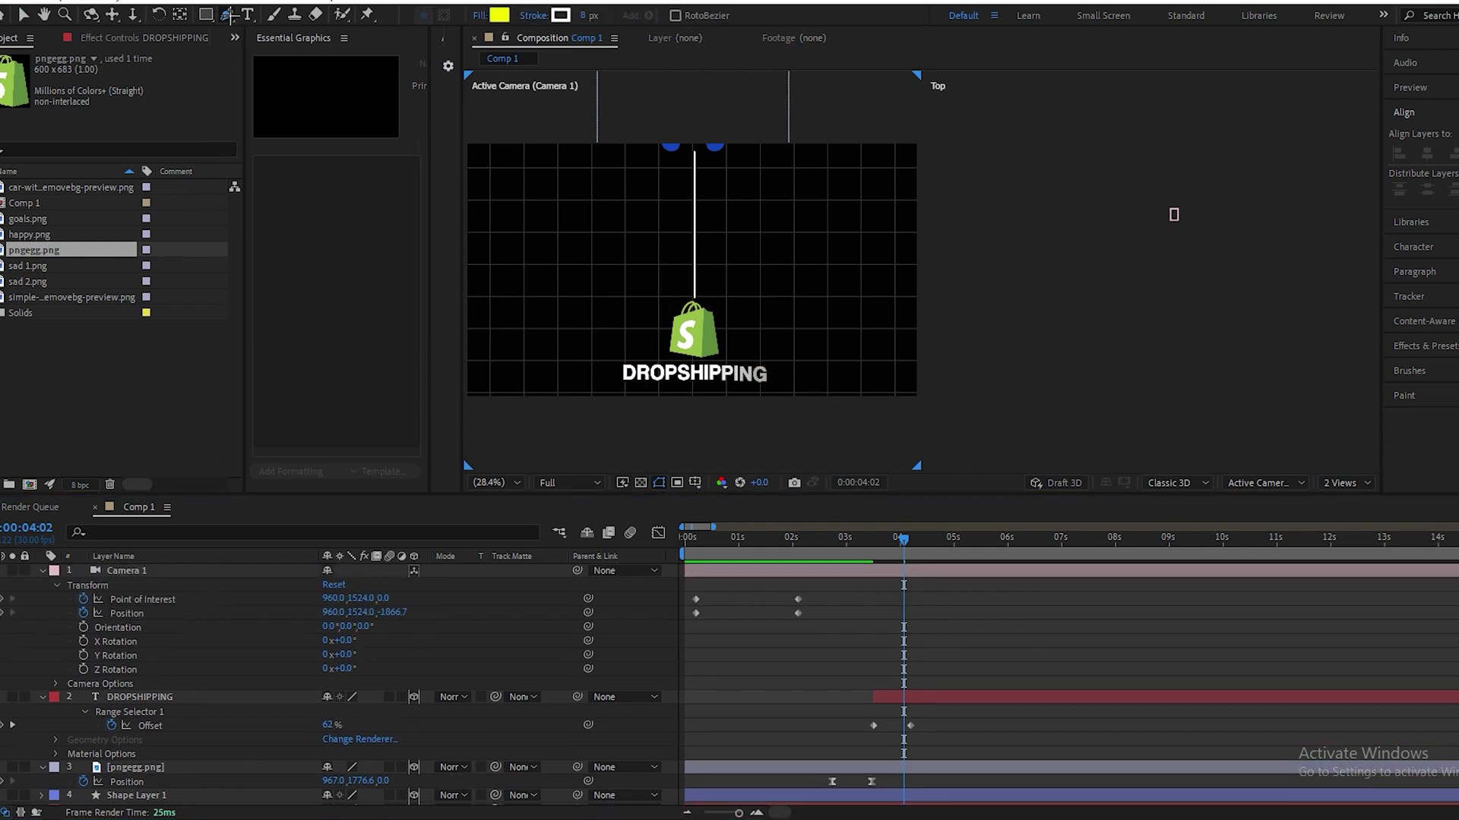
left_click(721, 330)
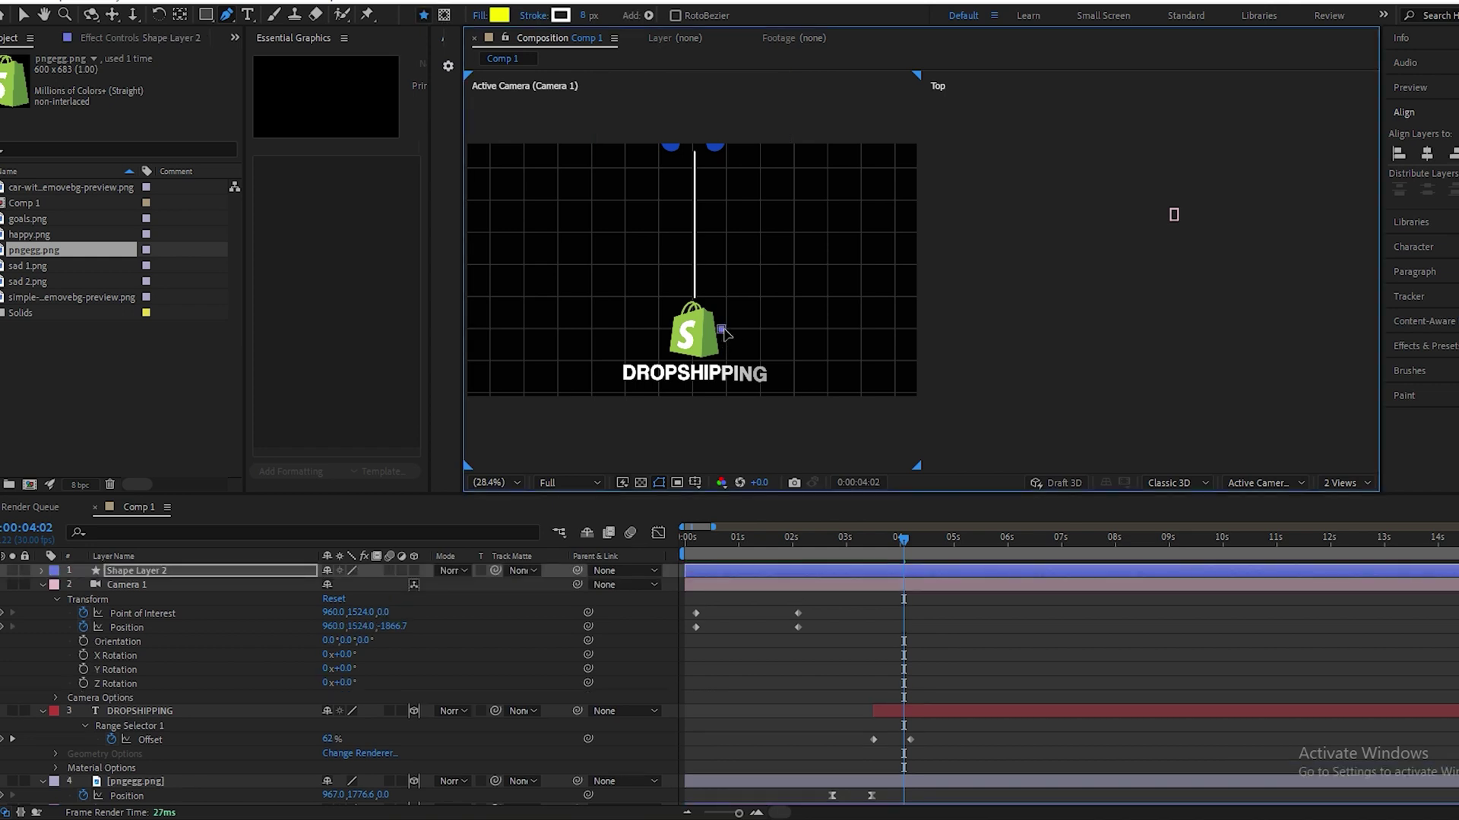
left_click(923, 334)
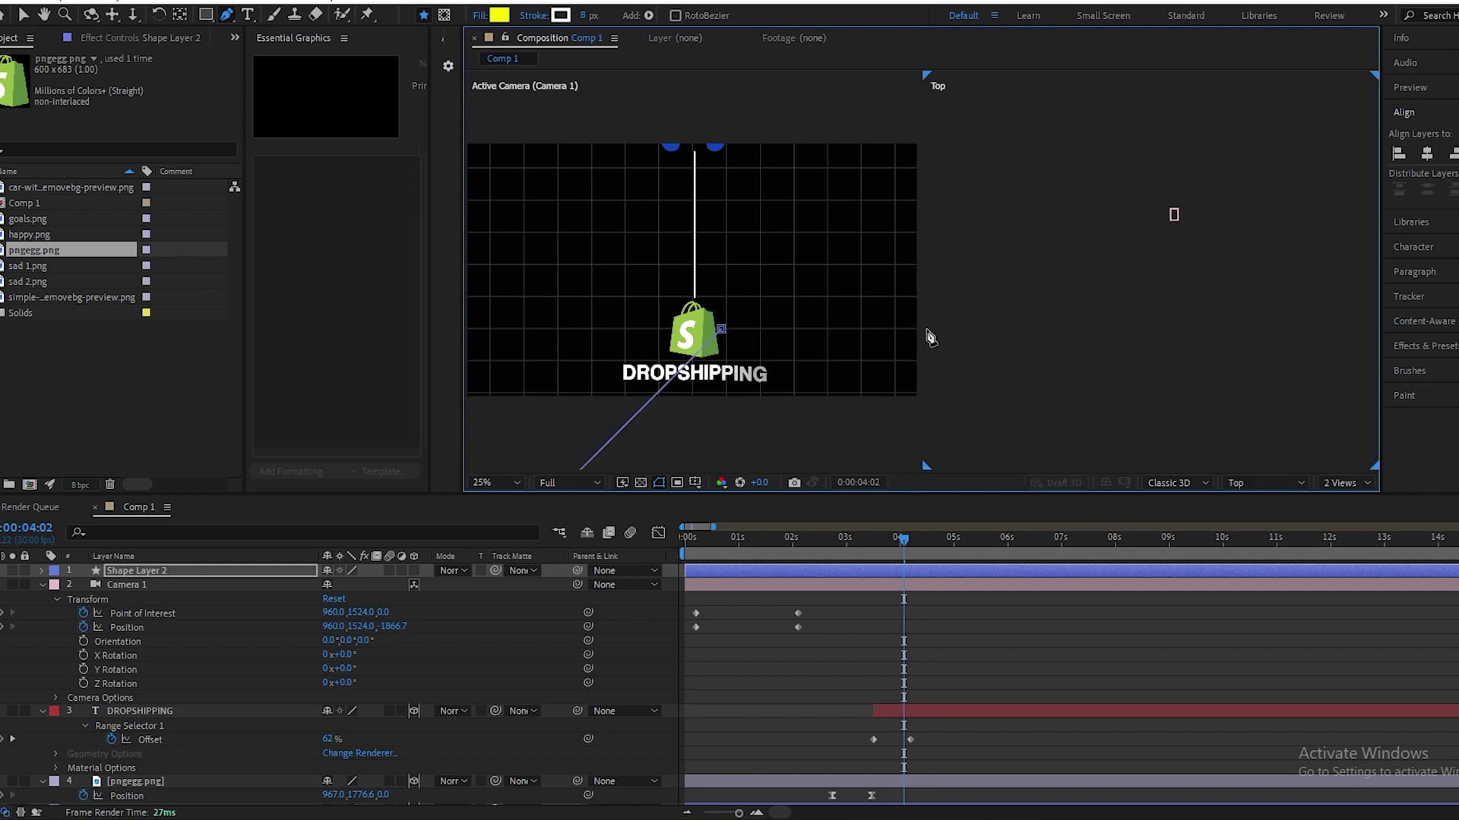
scroll(928, 334, "down", 3)
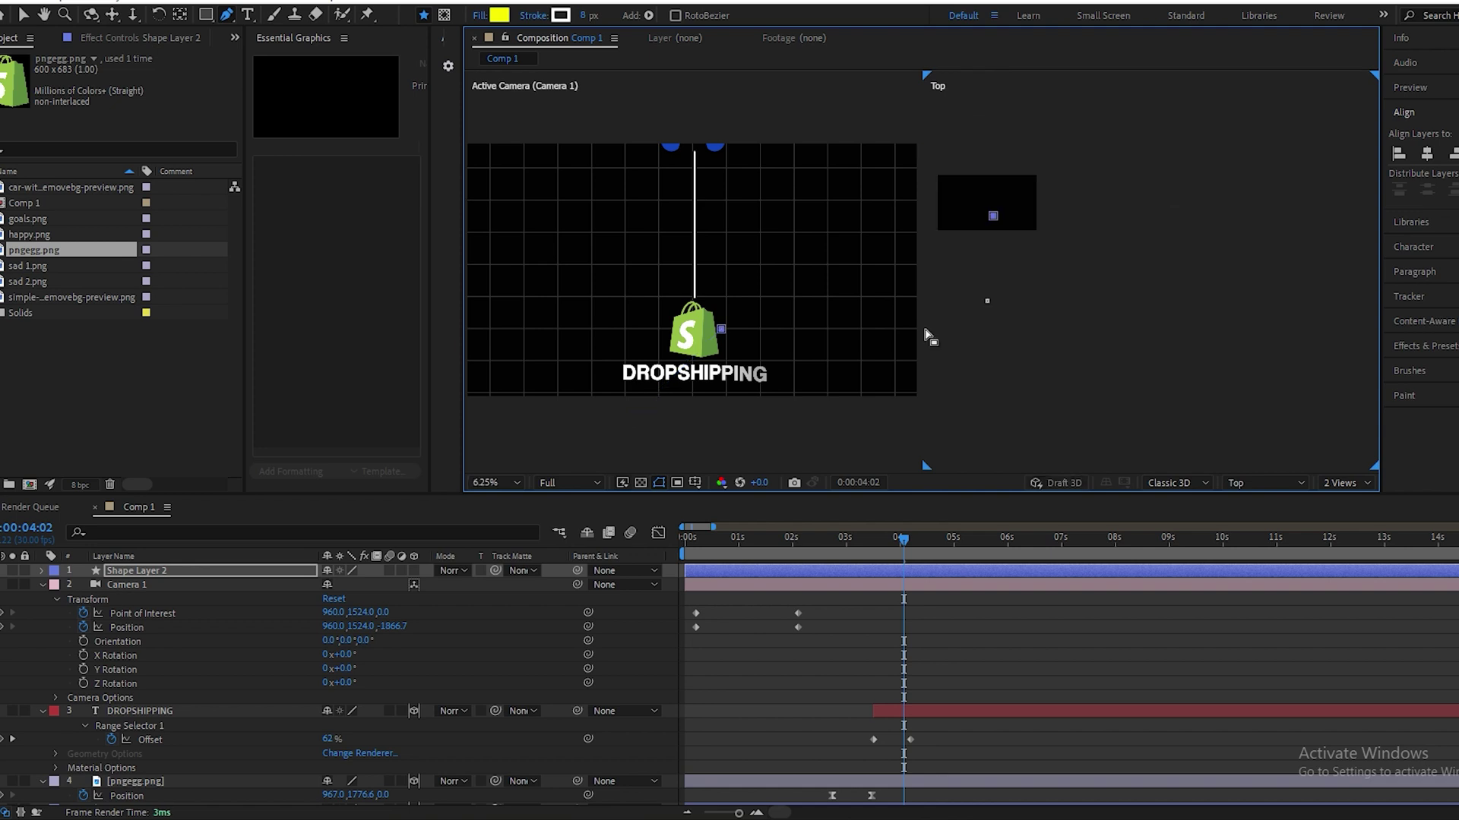
scroll(859, 349, "down", 2)
scroll(862, 343, "up", 1)
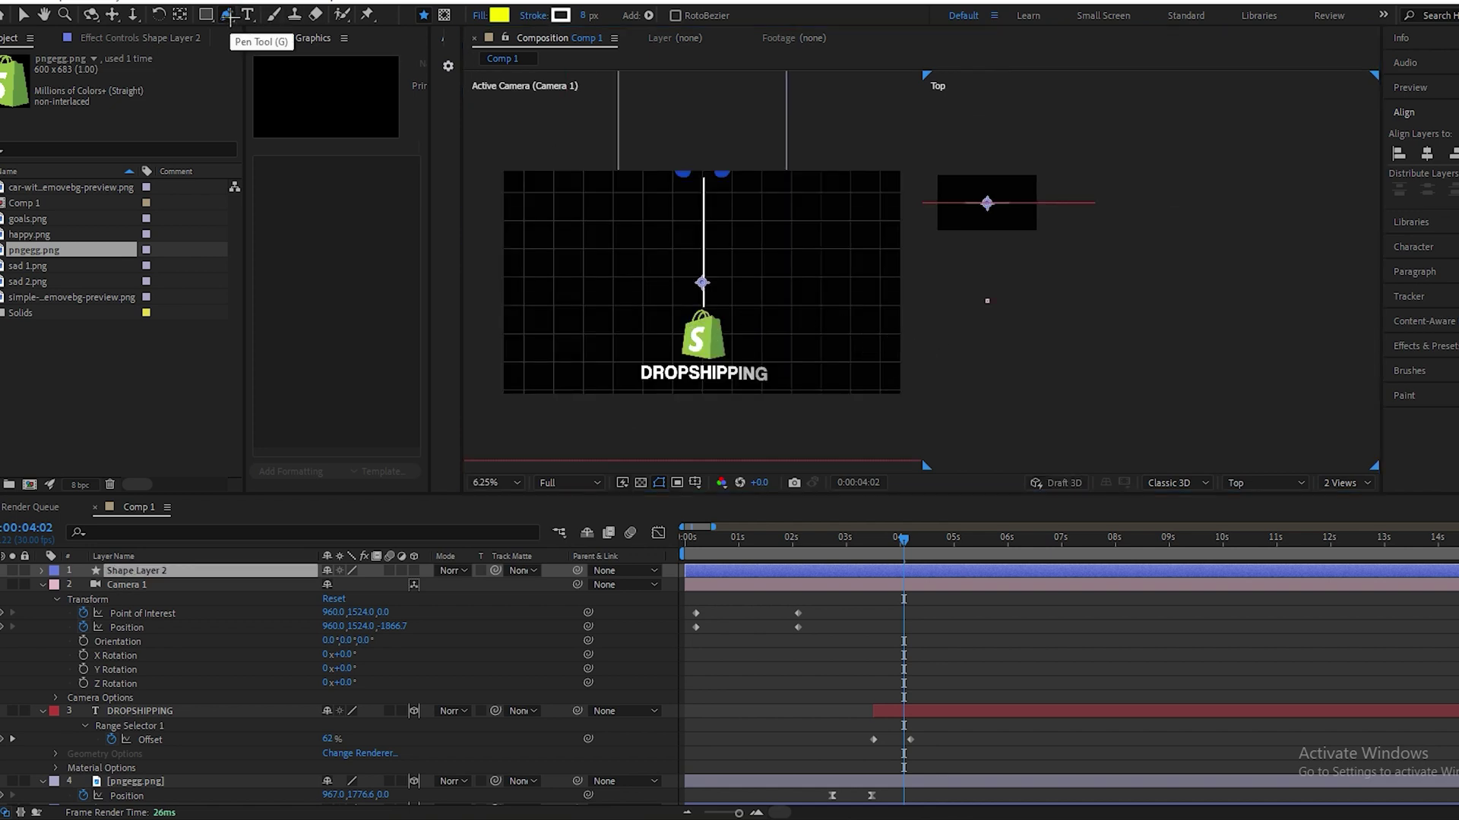
- Draw a straight horizontal line with the Pen tool from the shopping bag's right side to just past the composition's right edge
left_click(726, 334)
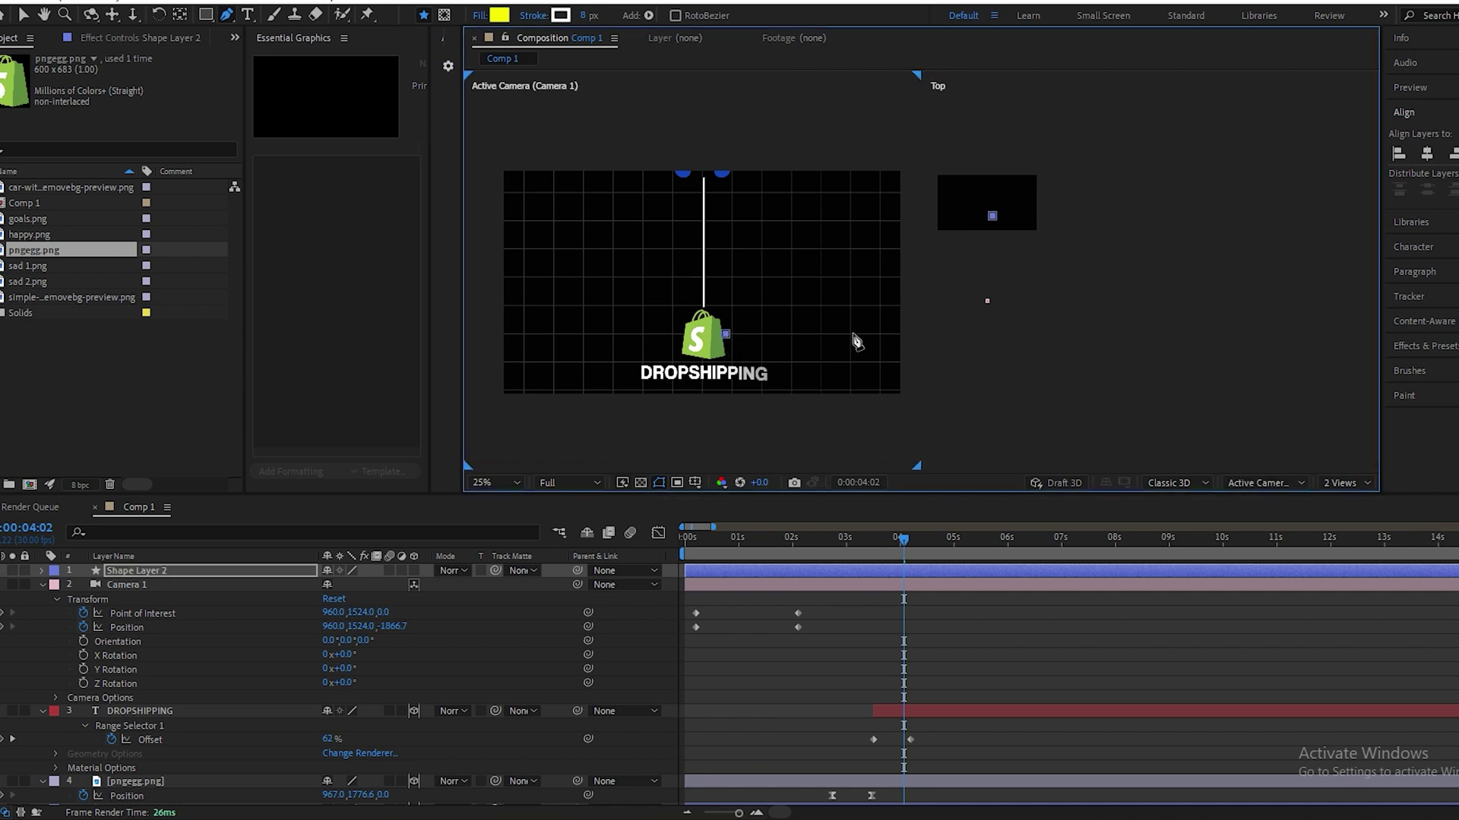
left_click(907, 334)
- Set the Line Cap of the new horizontal line's stroke to Round Cap
left_click(45, 570)
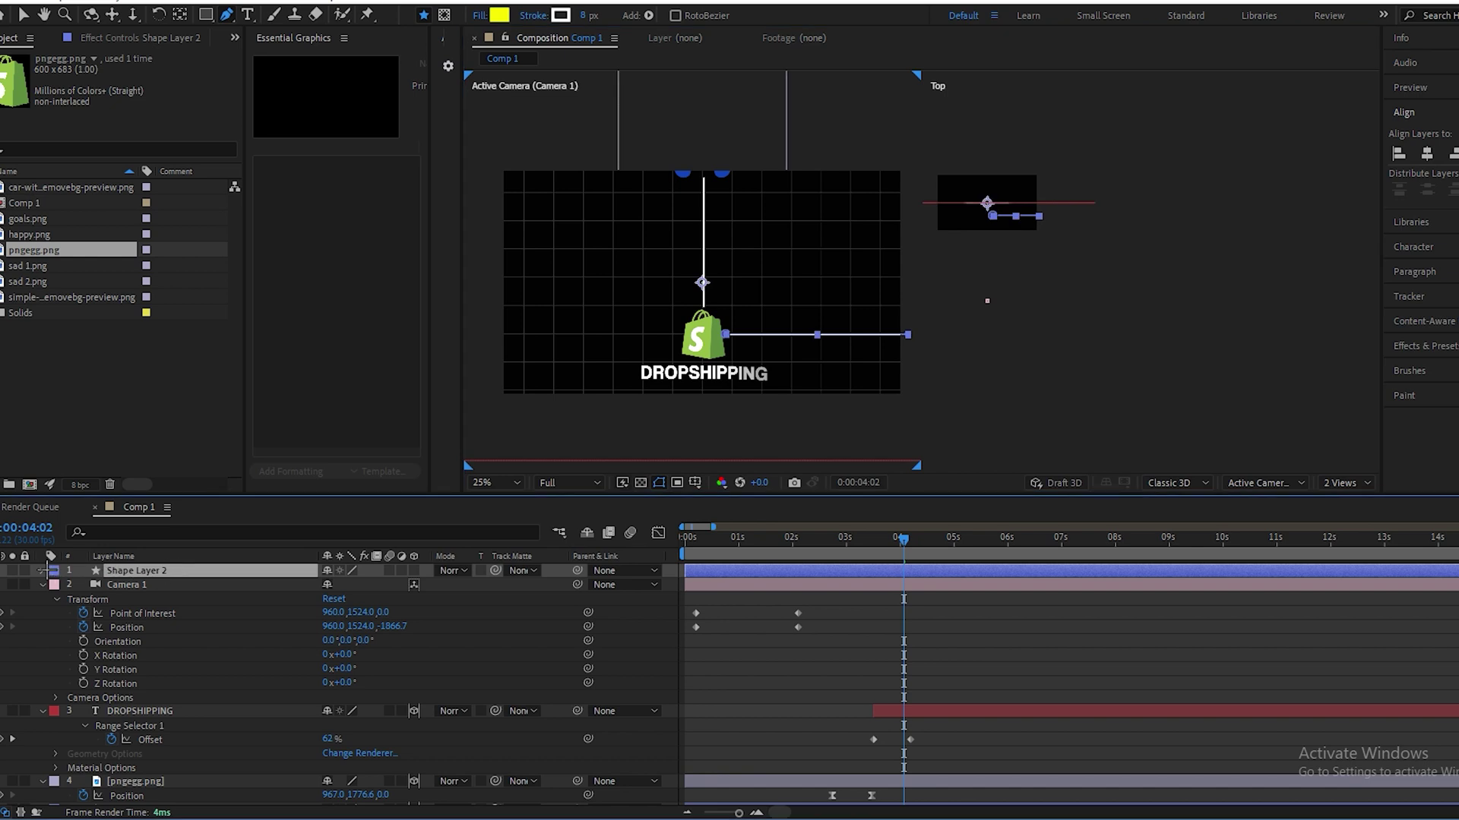
left_click(43, 571)
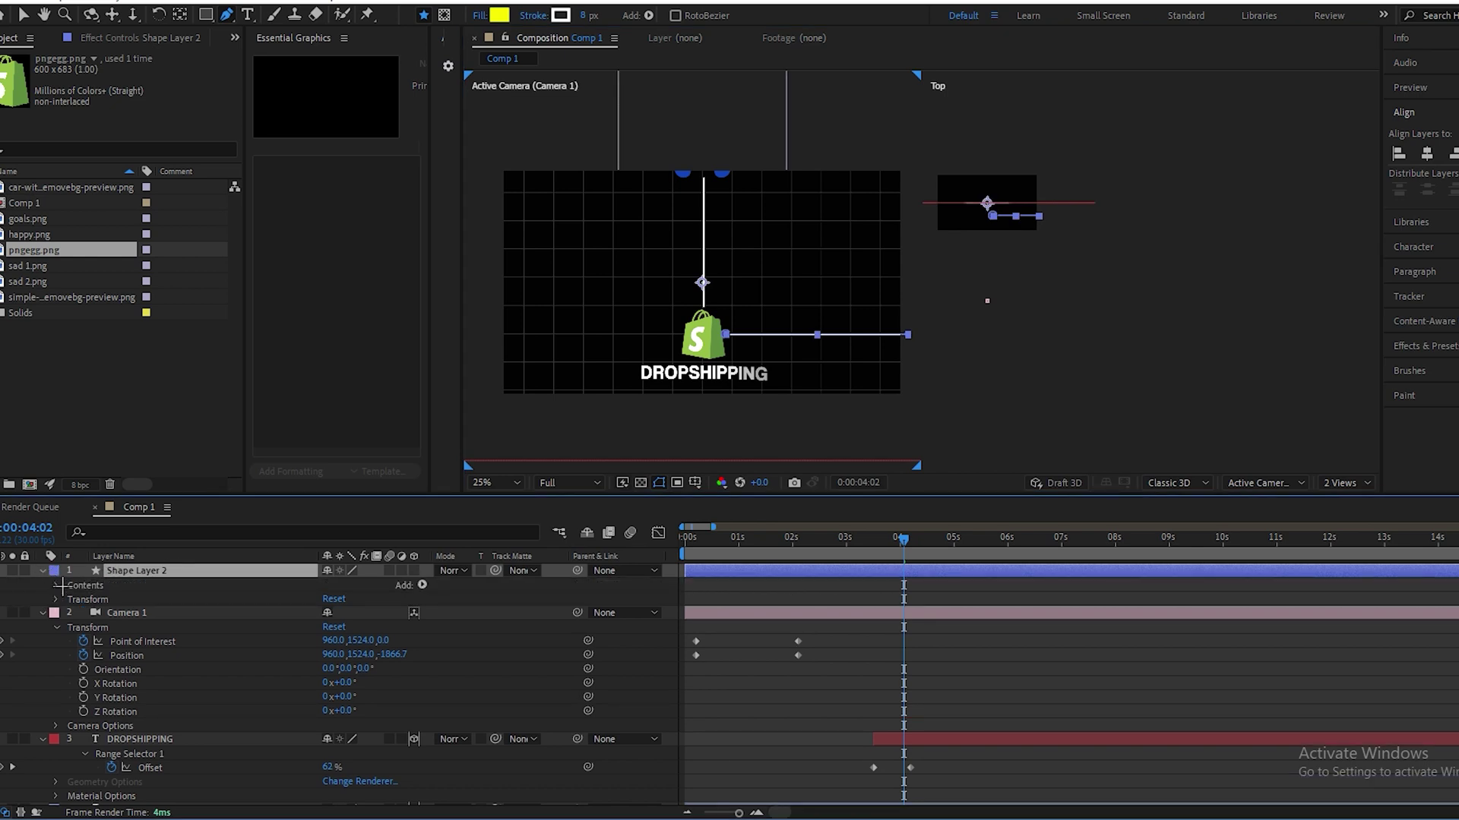
left_click(57, 585)
left_click(69, 600)
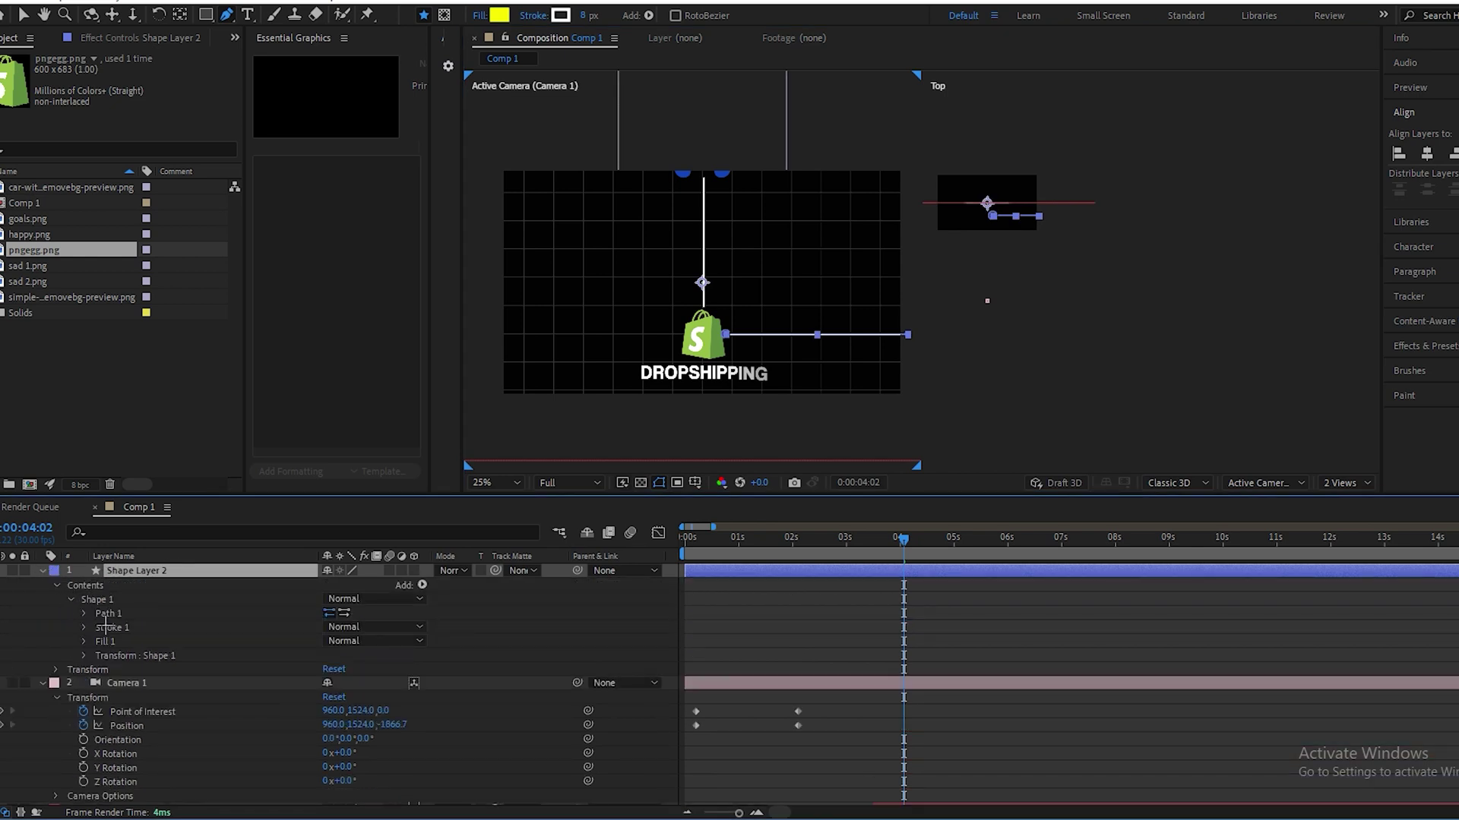
left_click(84, 628)
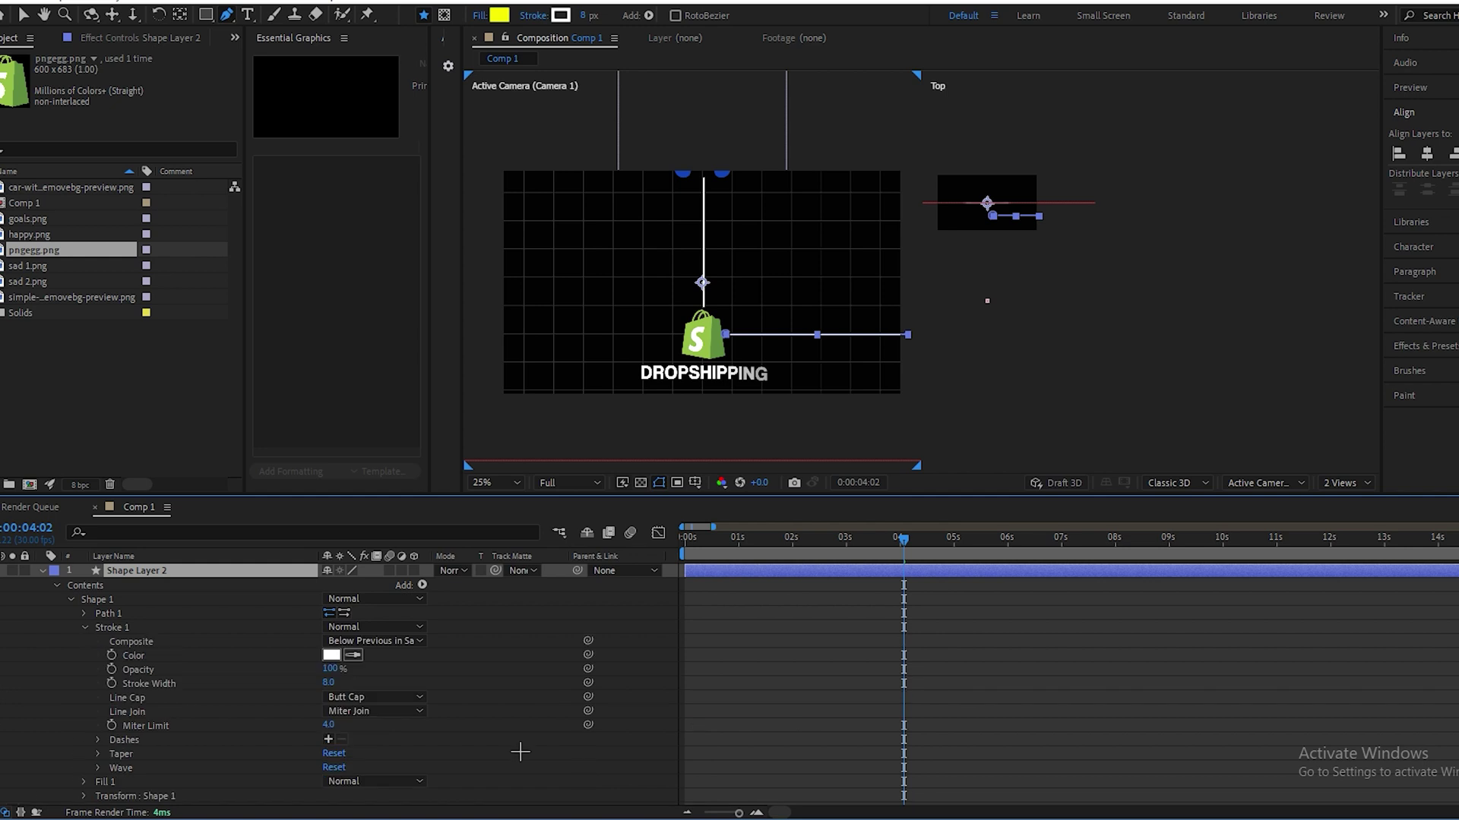
left_click(361, 697)
left_click(366, 733)
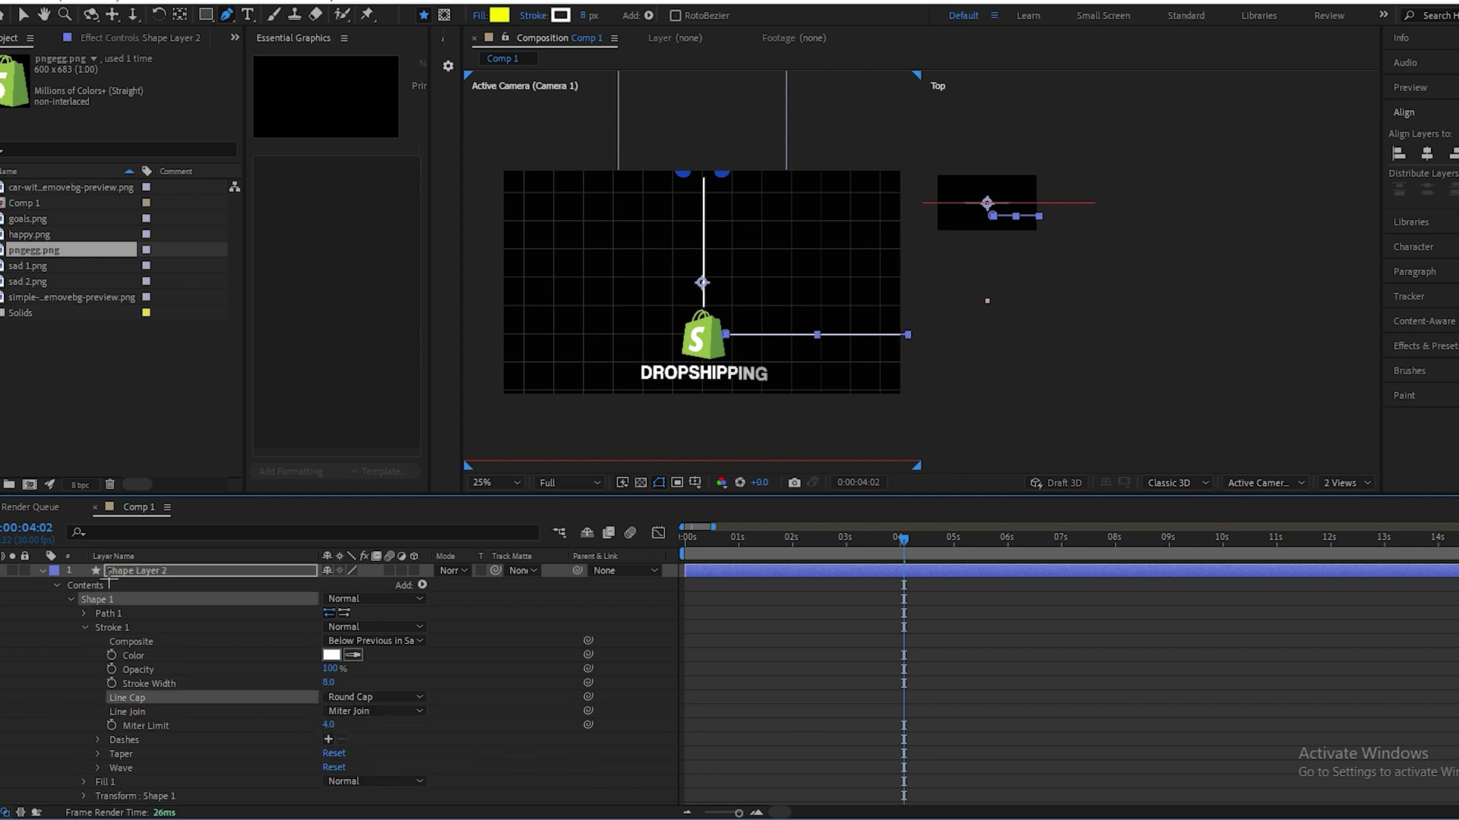
left_click(43, 571)
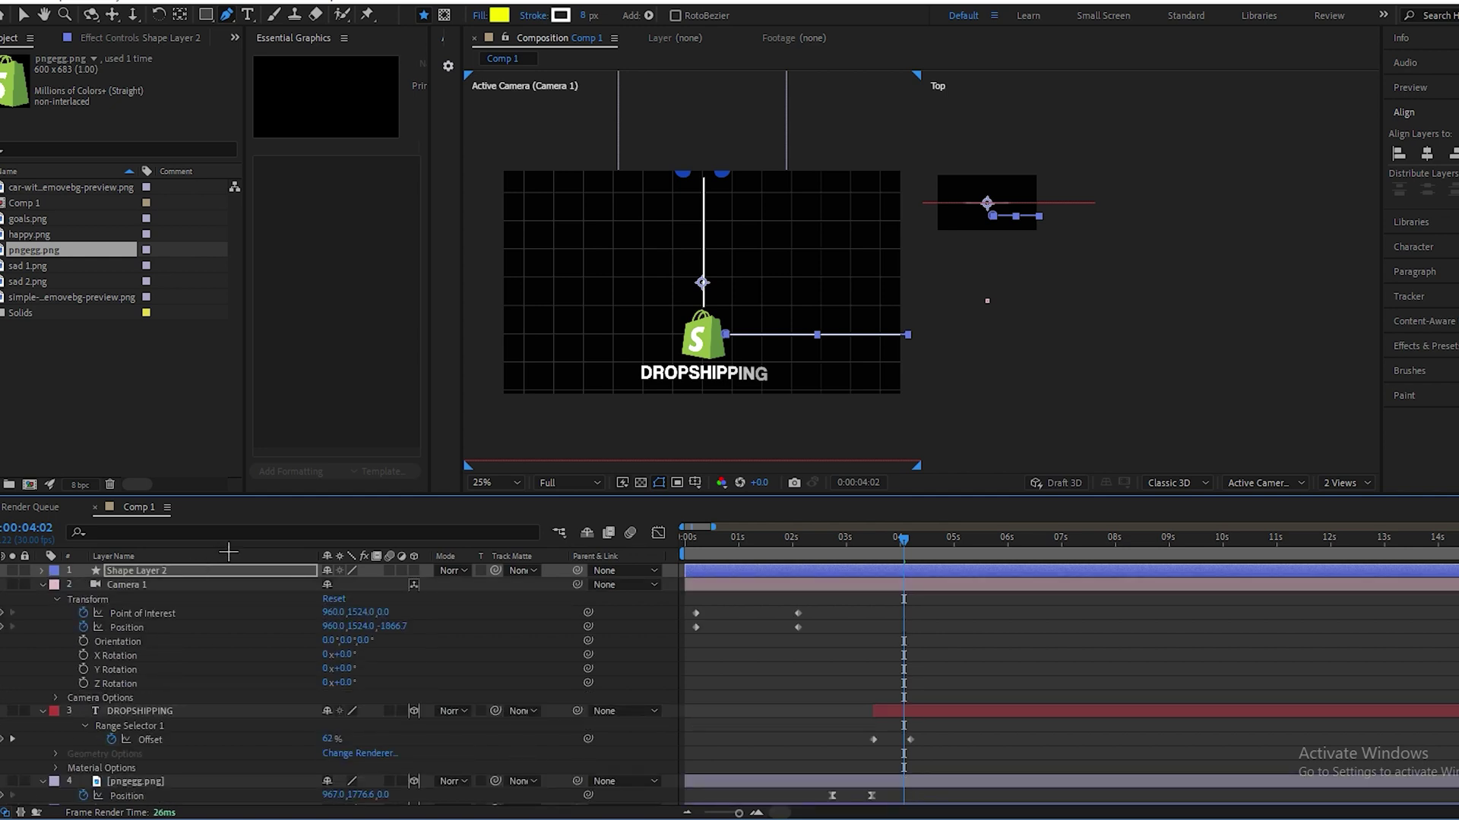
left_click(261, 570)
left_click(42, 570)
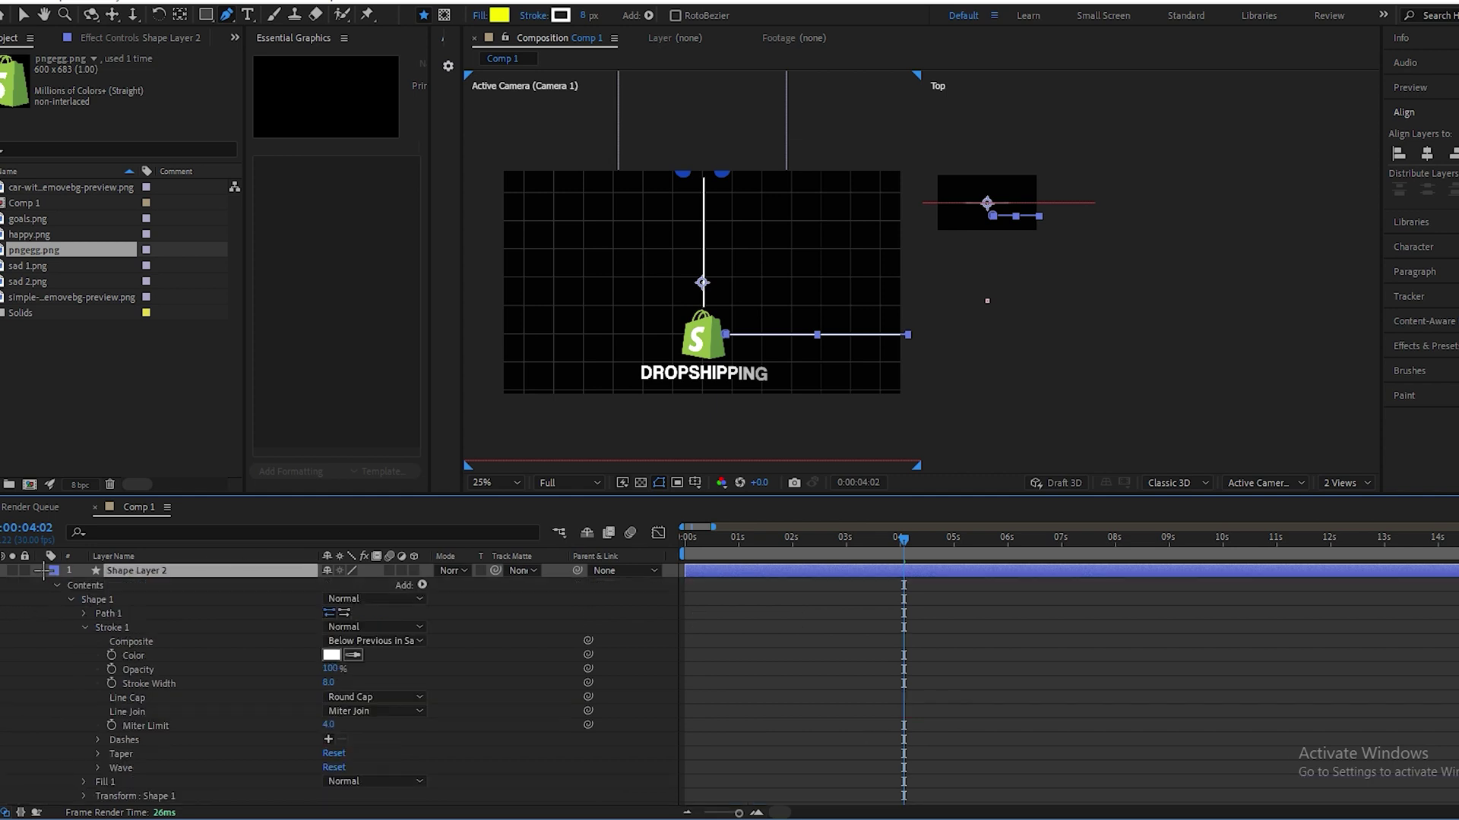
- Add Trim Paths to the horizontal line's shape layer and expand its properties
left_click(423, 585)
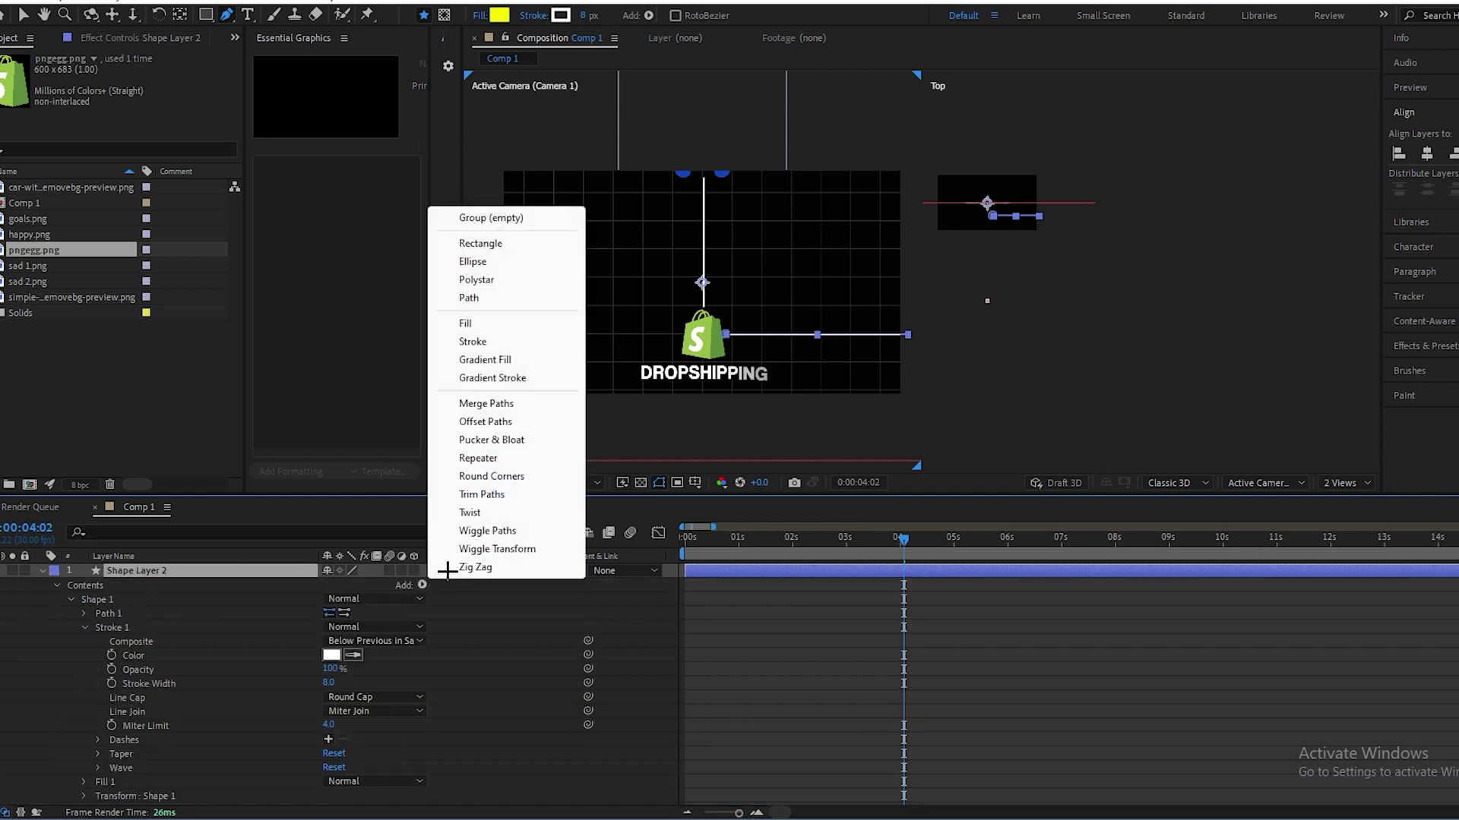
left_click(490, 495)
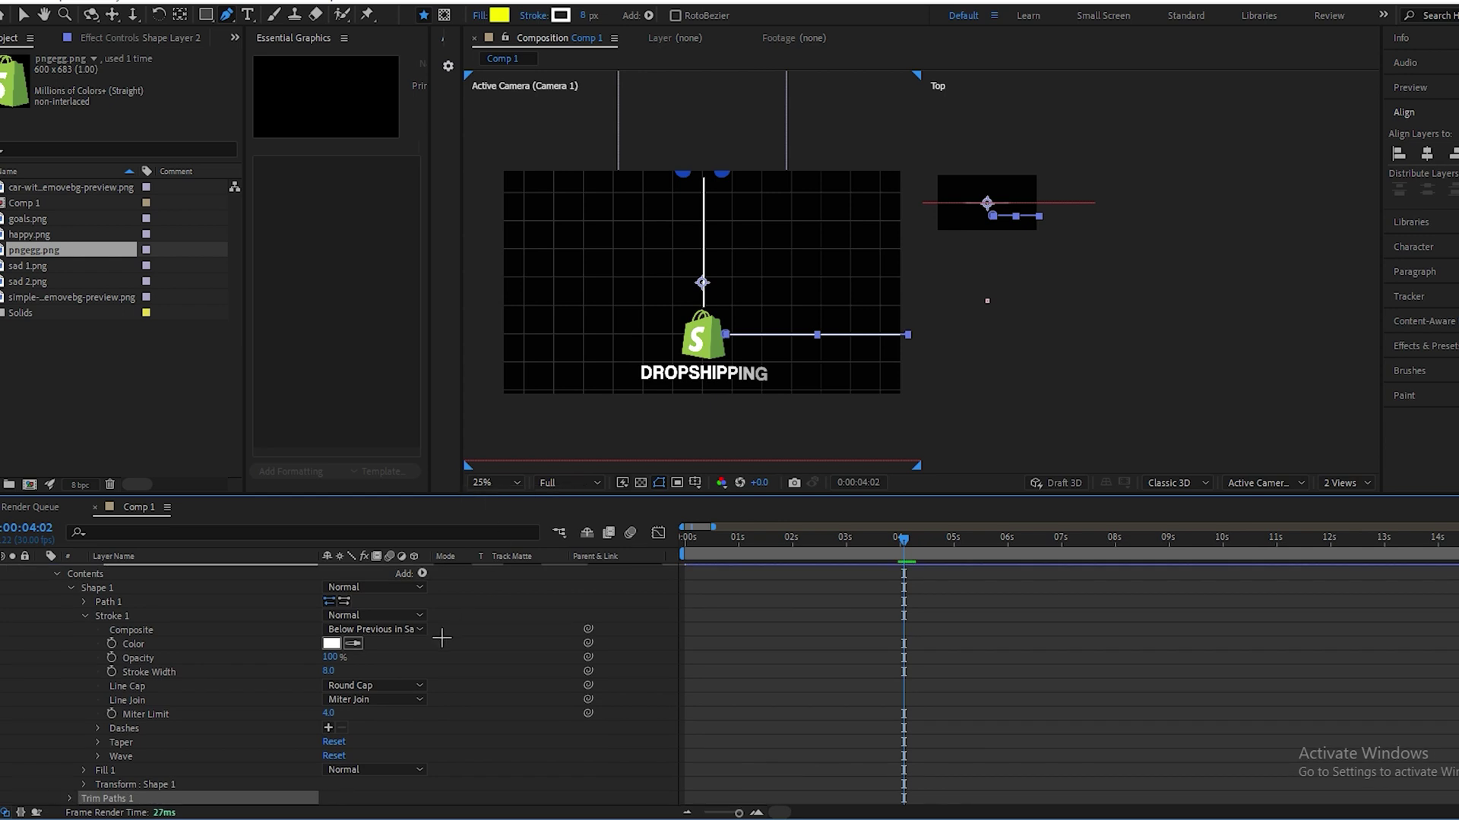
scroll(225, 782, "down", 2)
left_click(70, 714)
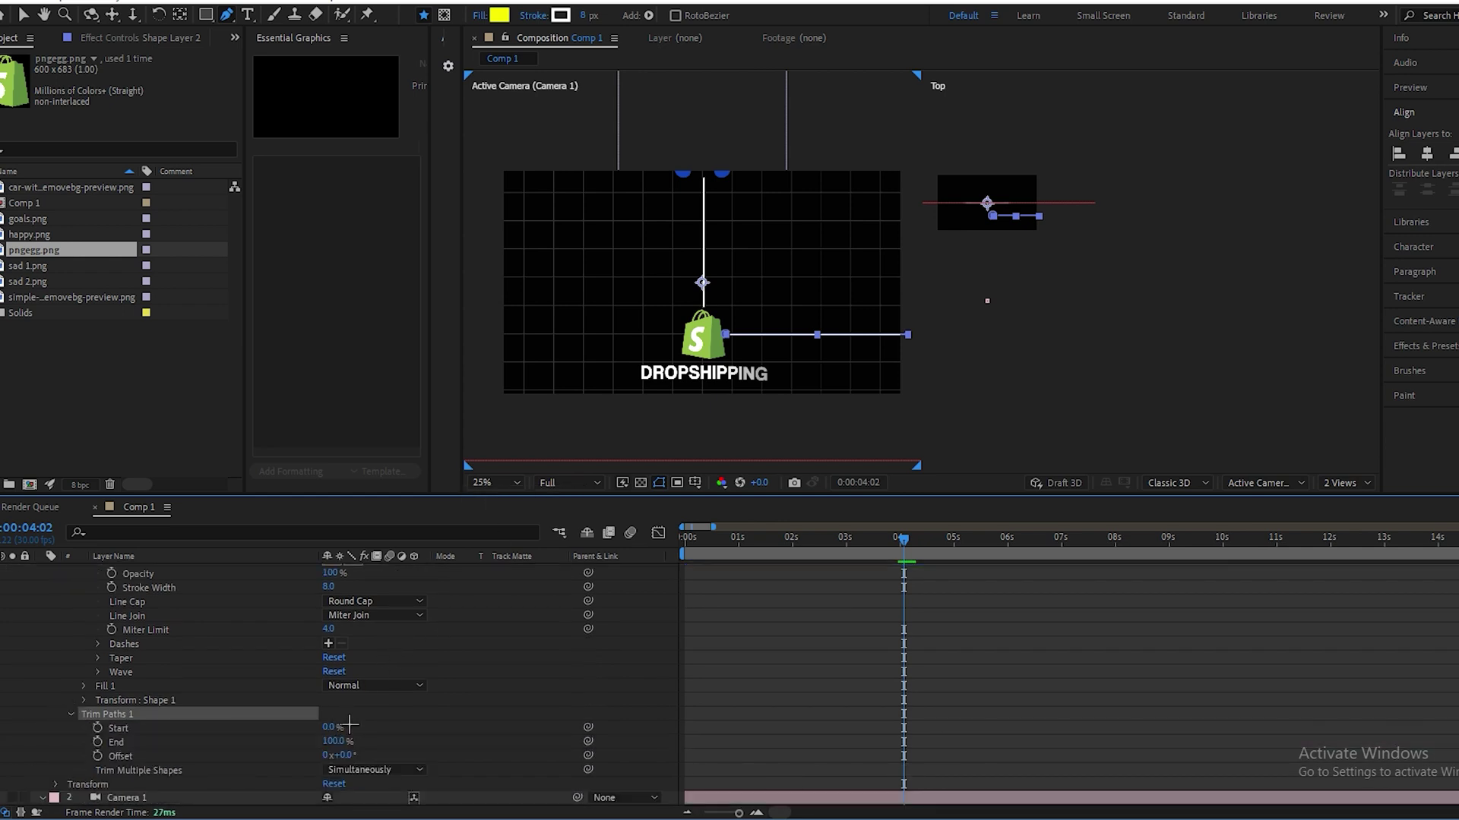
scroll(228, 715, "down", 1)
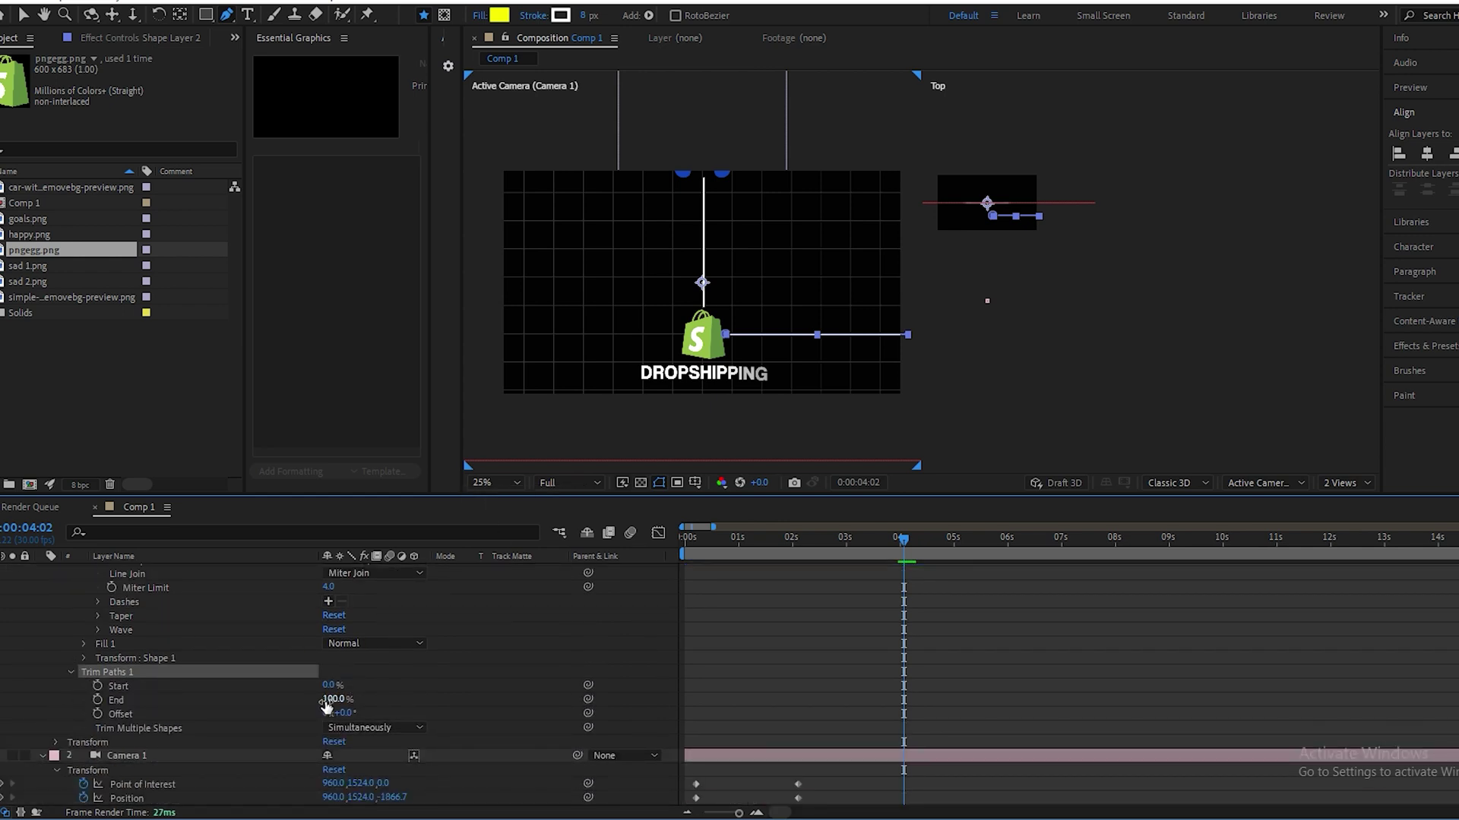
- Keyframe the Trim Paths End of the horizontal line from 0% at 0:00:04:02 to 100% at 0:00:04:18
left_click_drag(335, 701, 236, 701)
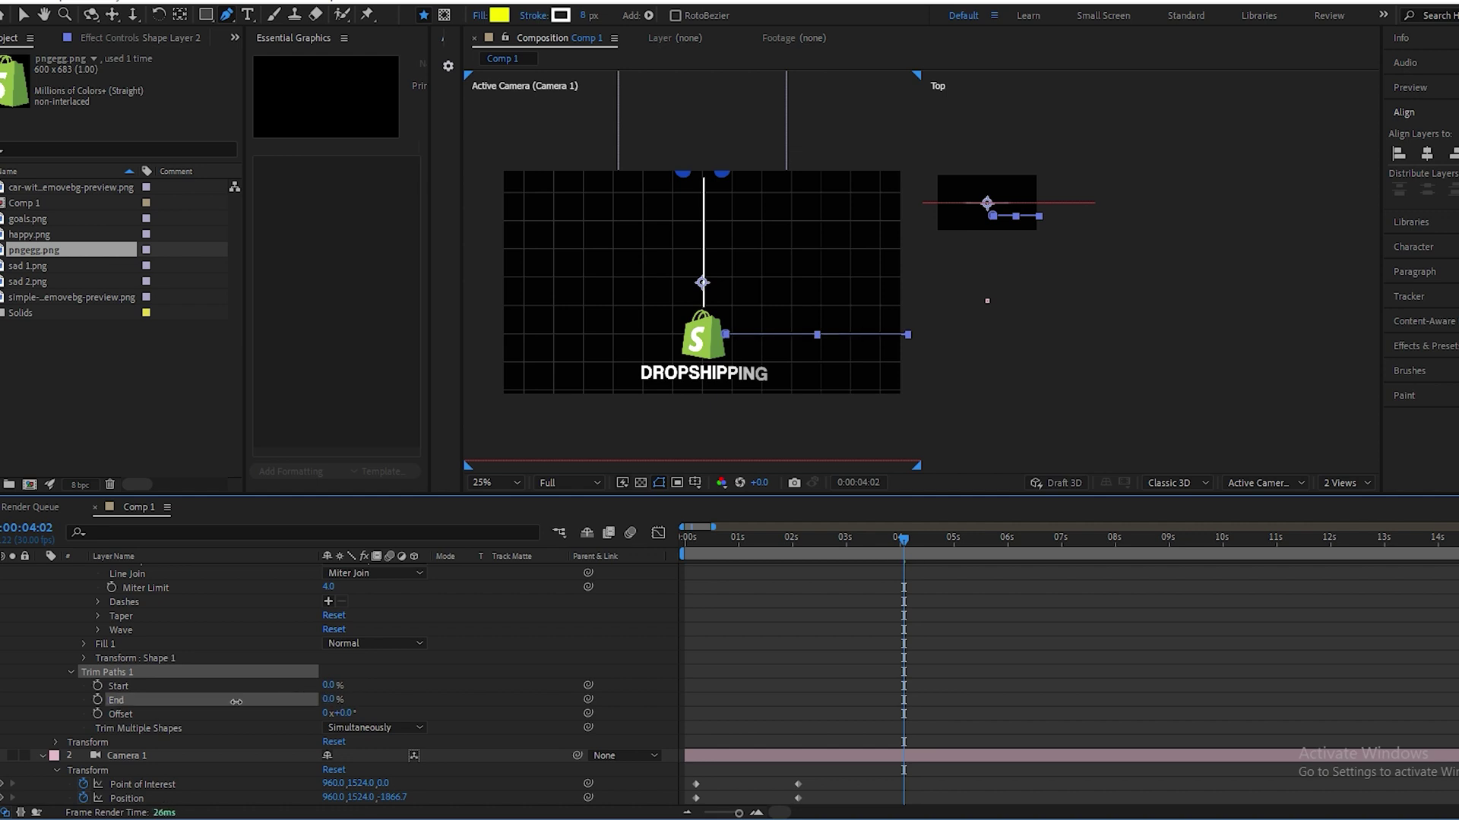
left_click(97, 700)
left_click_drag(897, 540, 931, 540)
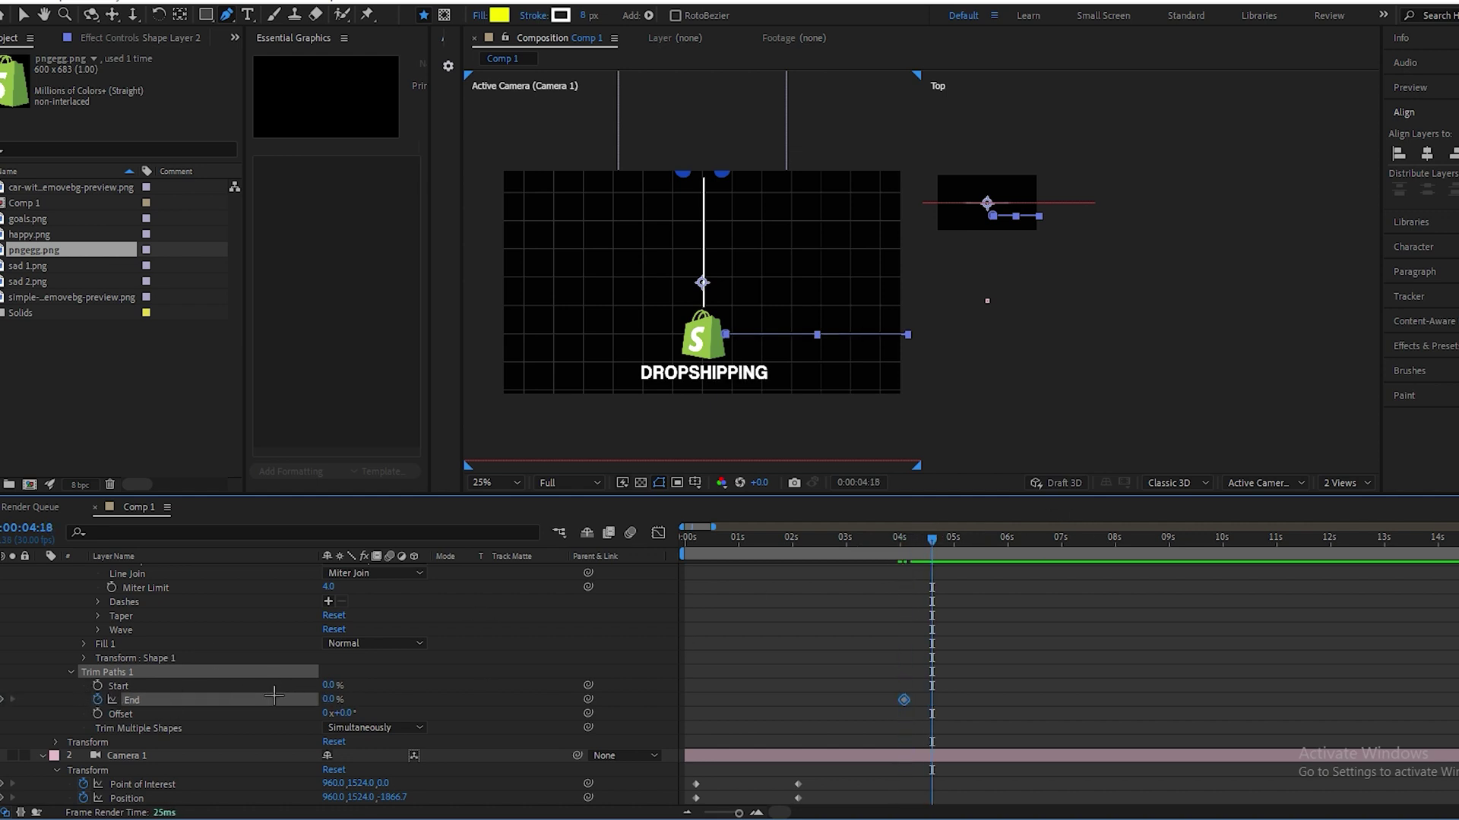
left_click_drag(327, 700, 436, 700)
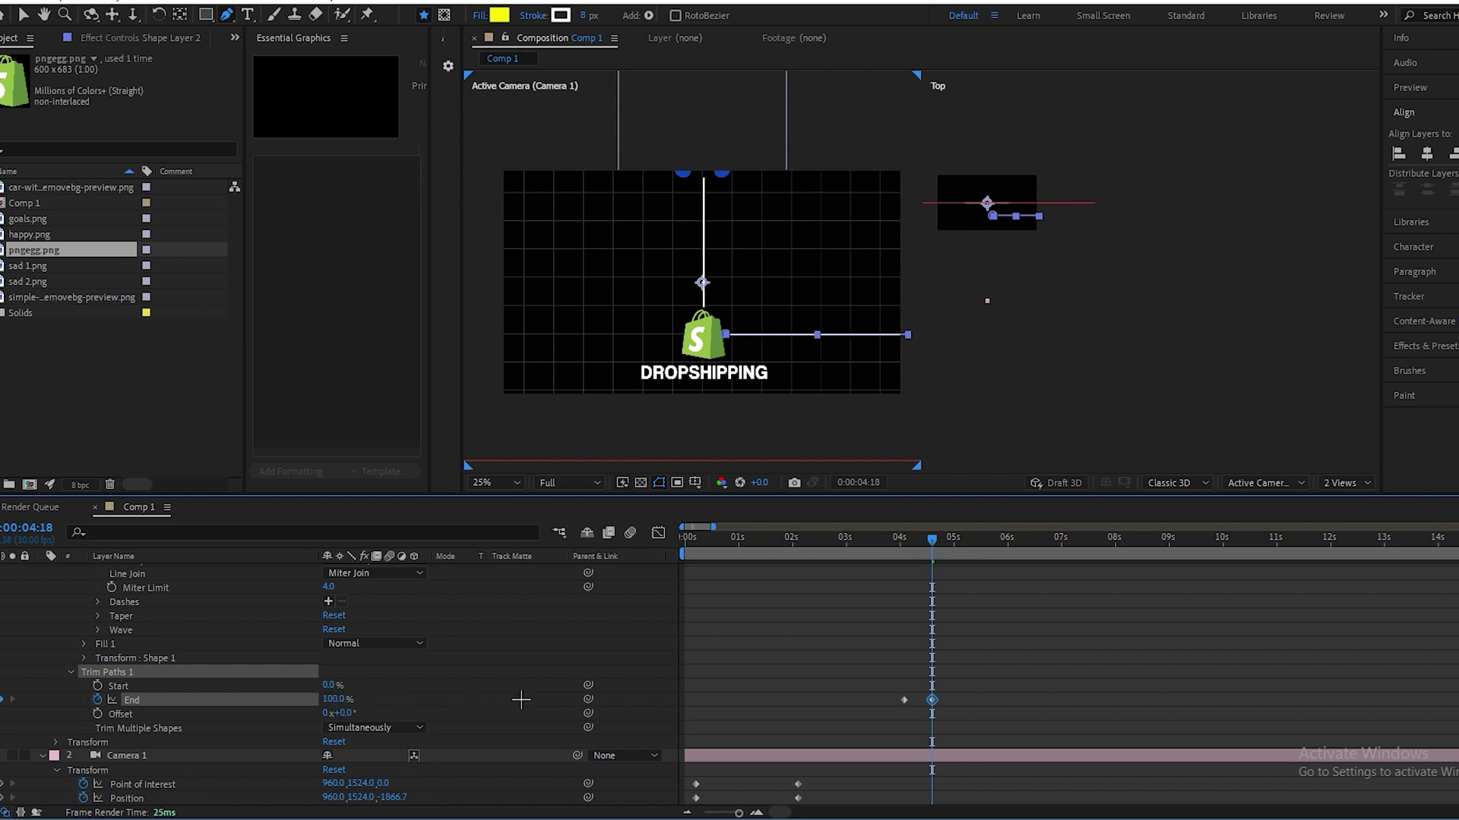
- Return the playhead to 0:00:04:00 and collapse the properties of all layers in the timeline
left_click_drag(932, 540, 900, 540)
scroll(276, 661, "up", 5)
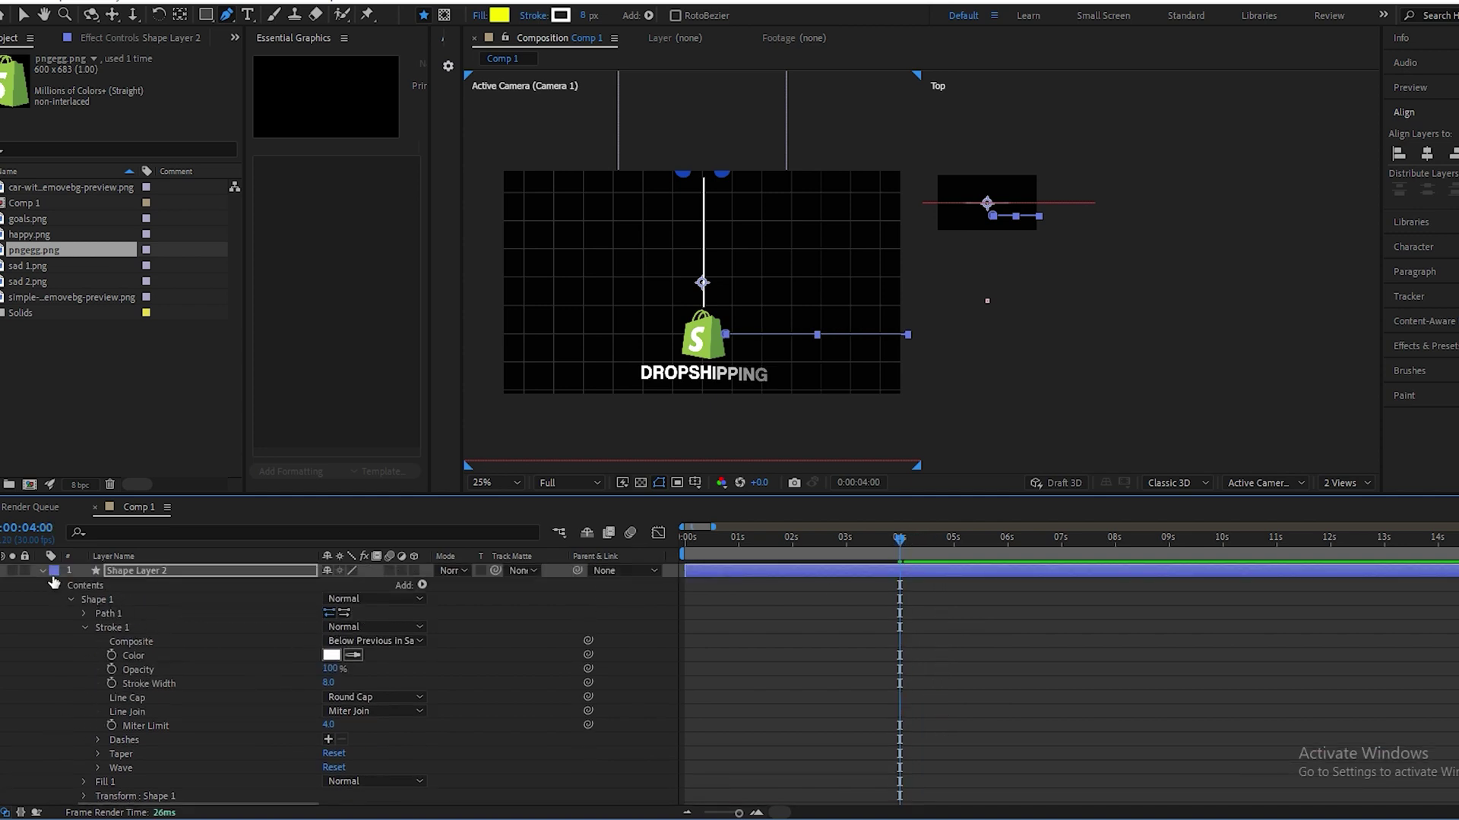
scroll(41, 575, "down", 10)
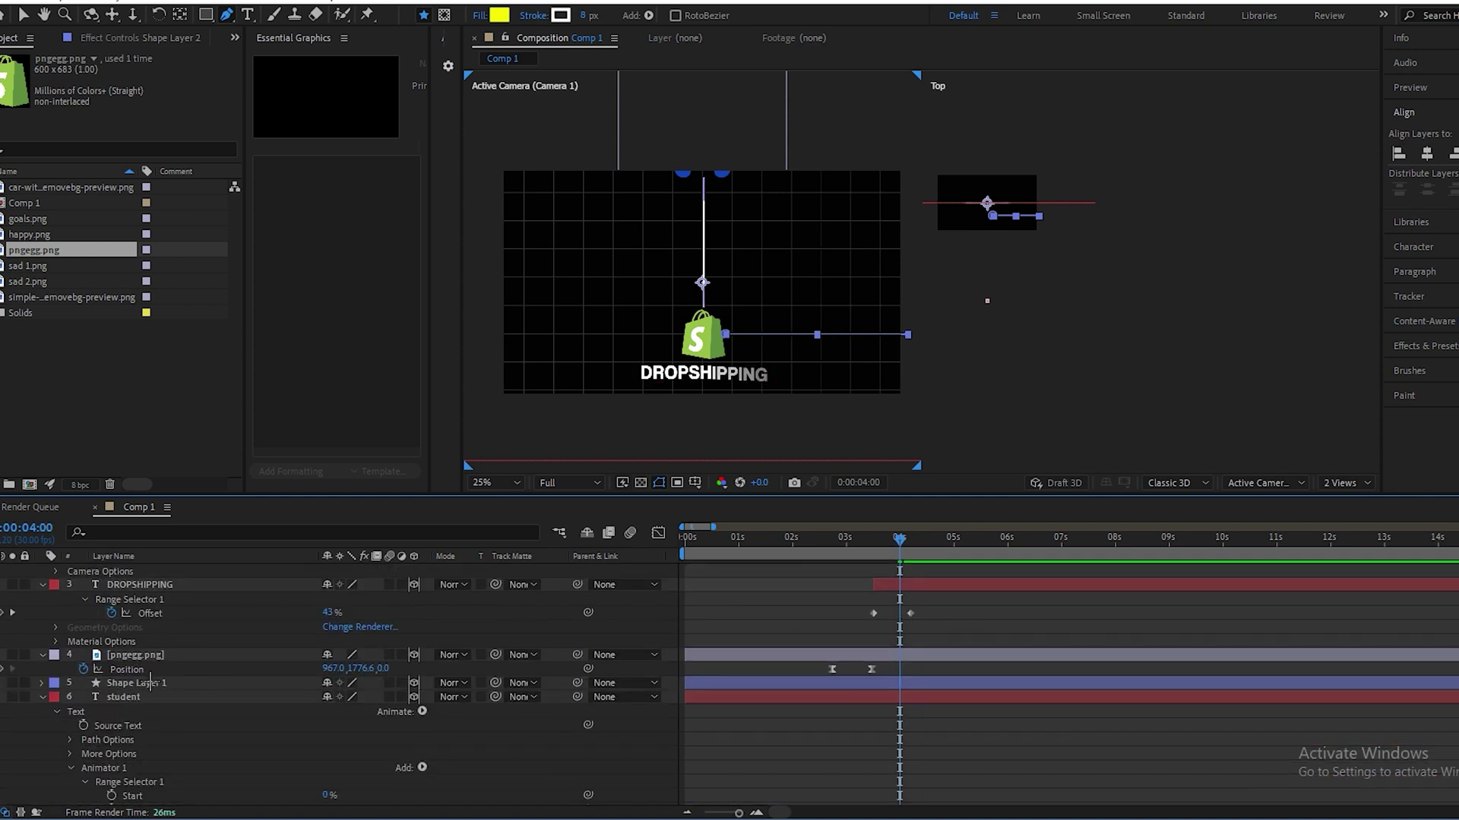
key("ctrl+a")
key("u")
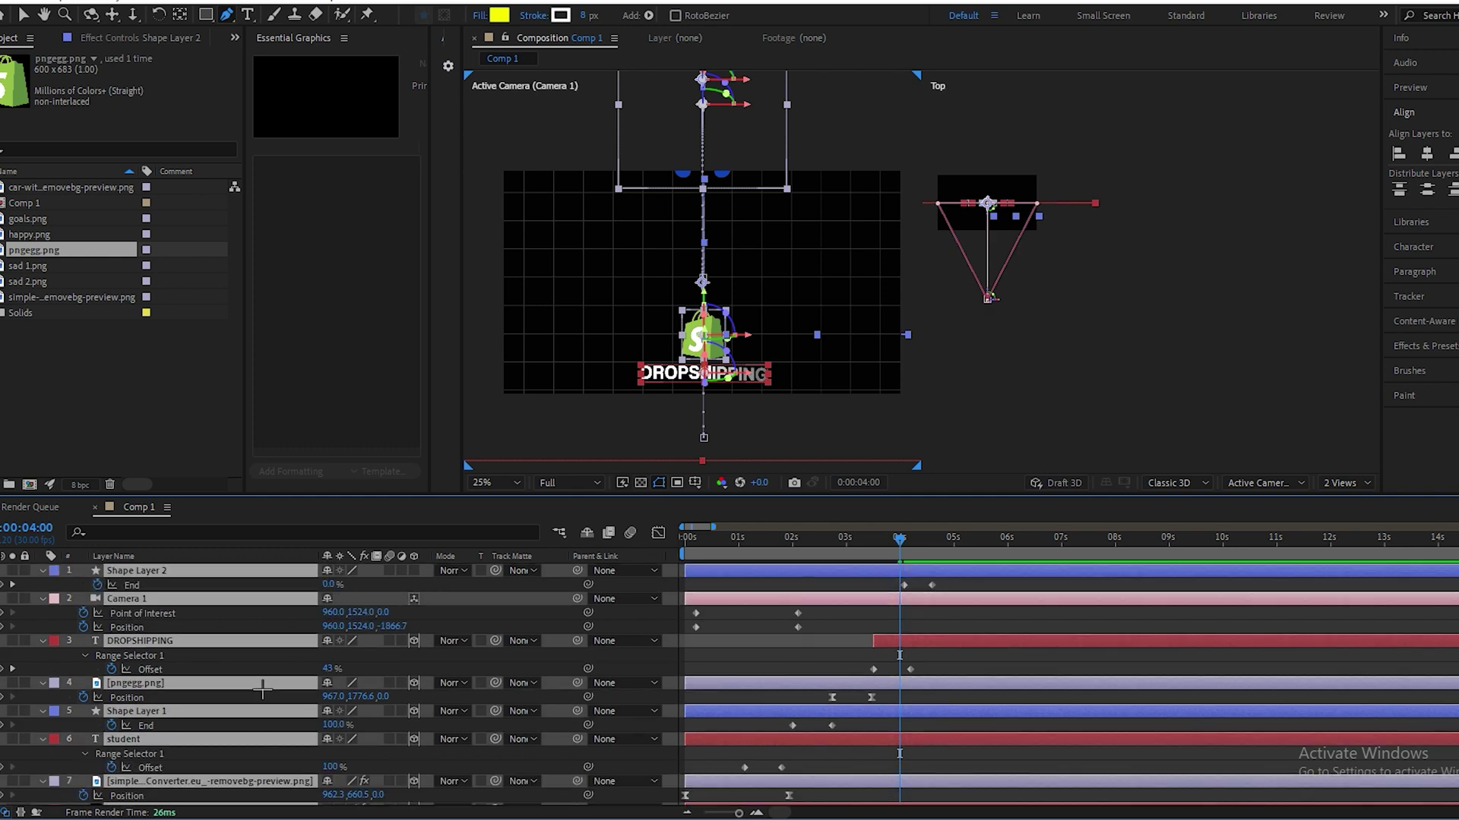
key("u")
left_click(938, 690)
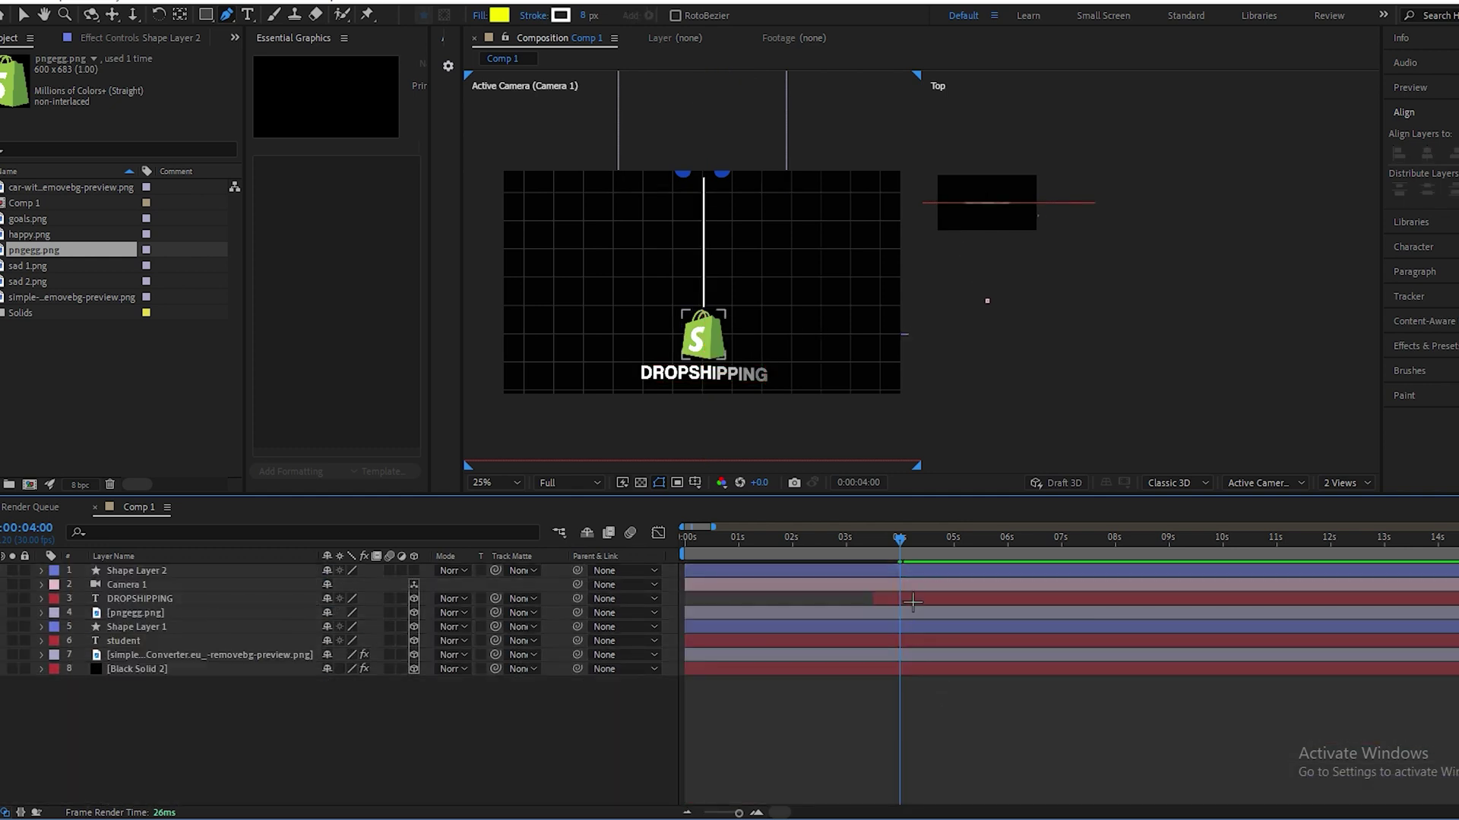
- Add Point of Interest and Position keyframes to Camera 1 at 0:00:04:00, and move the playhead to 0:00:04:17
left_click(153, 586)
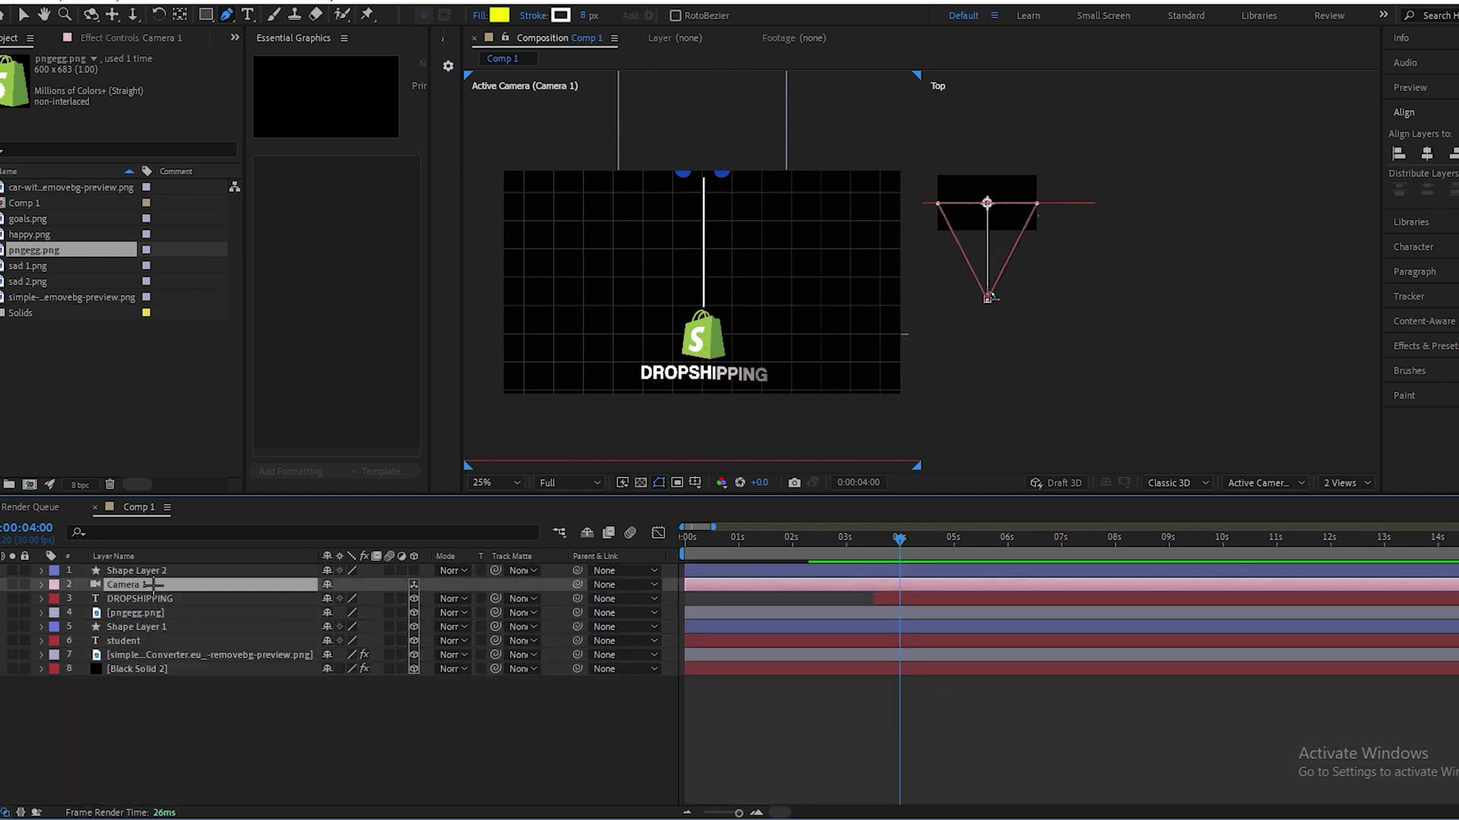
key("u")
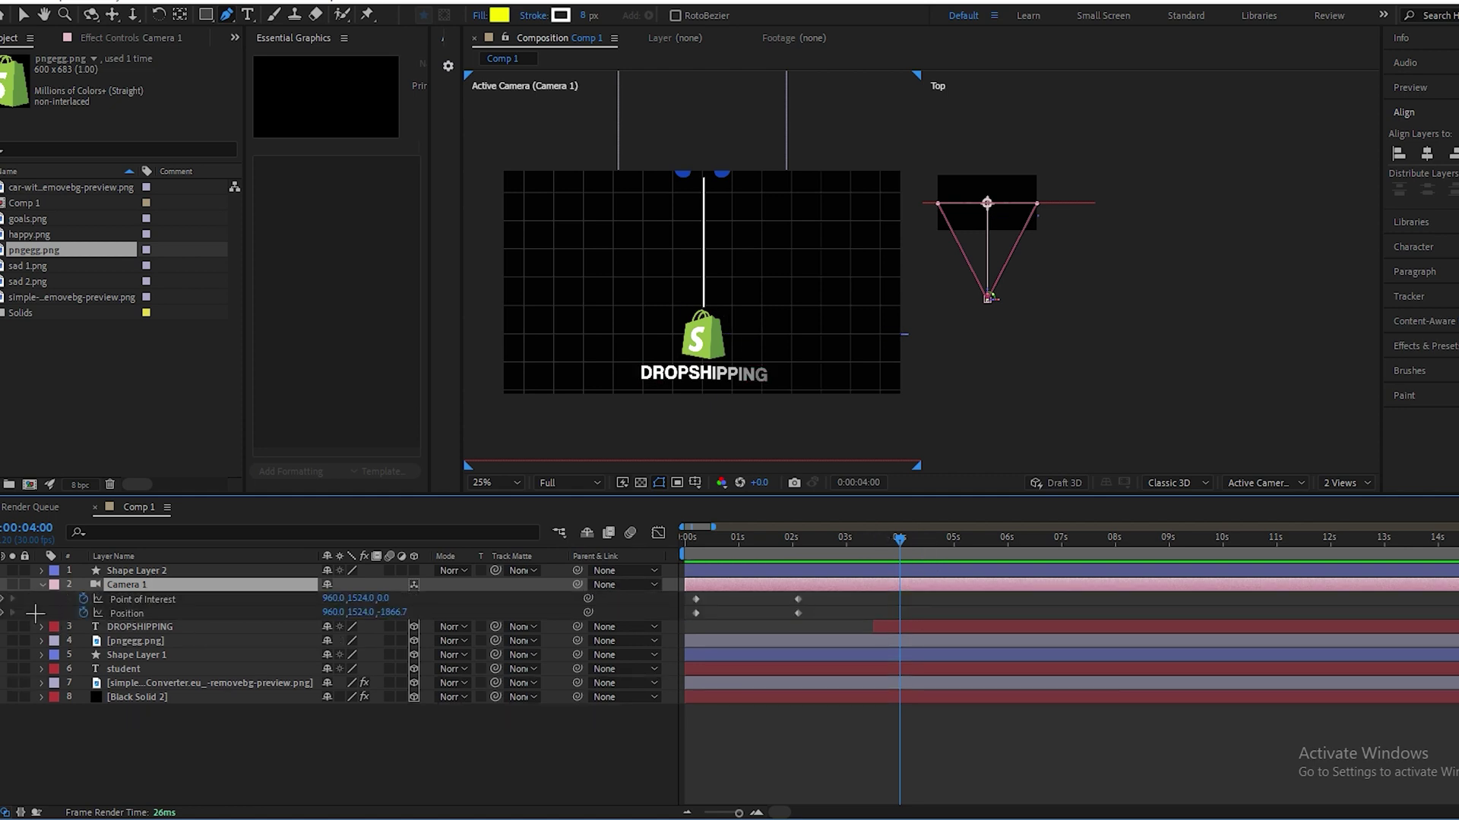
left_click(7, 600)
left_click(6, 612)
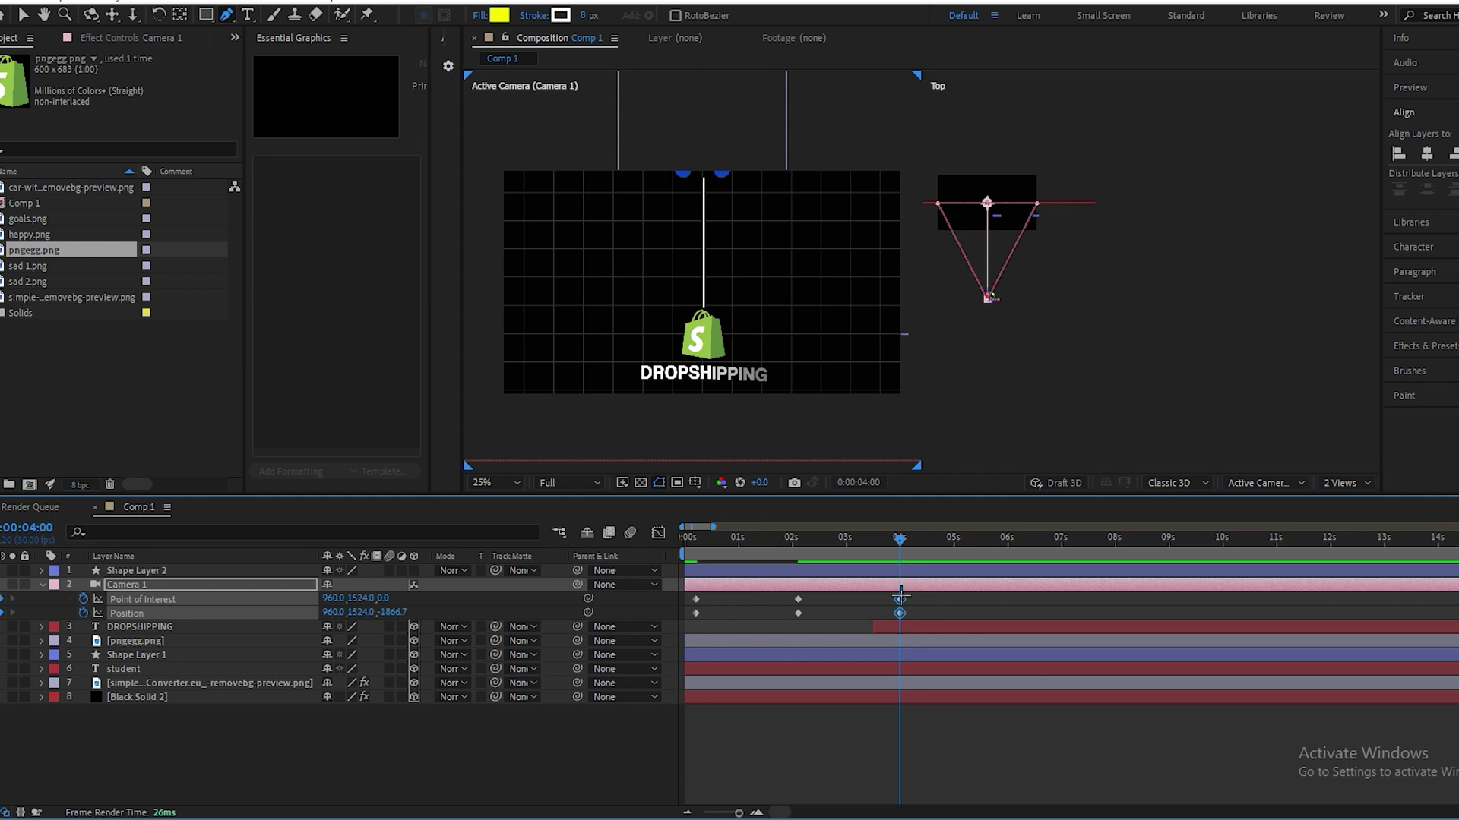
left_click_drag(900, 600, 887, 600)
left_click_drag(899, 540, 926, 541)
left_click_drag(887, 601, 900, 600)
left_click(930, 541)
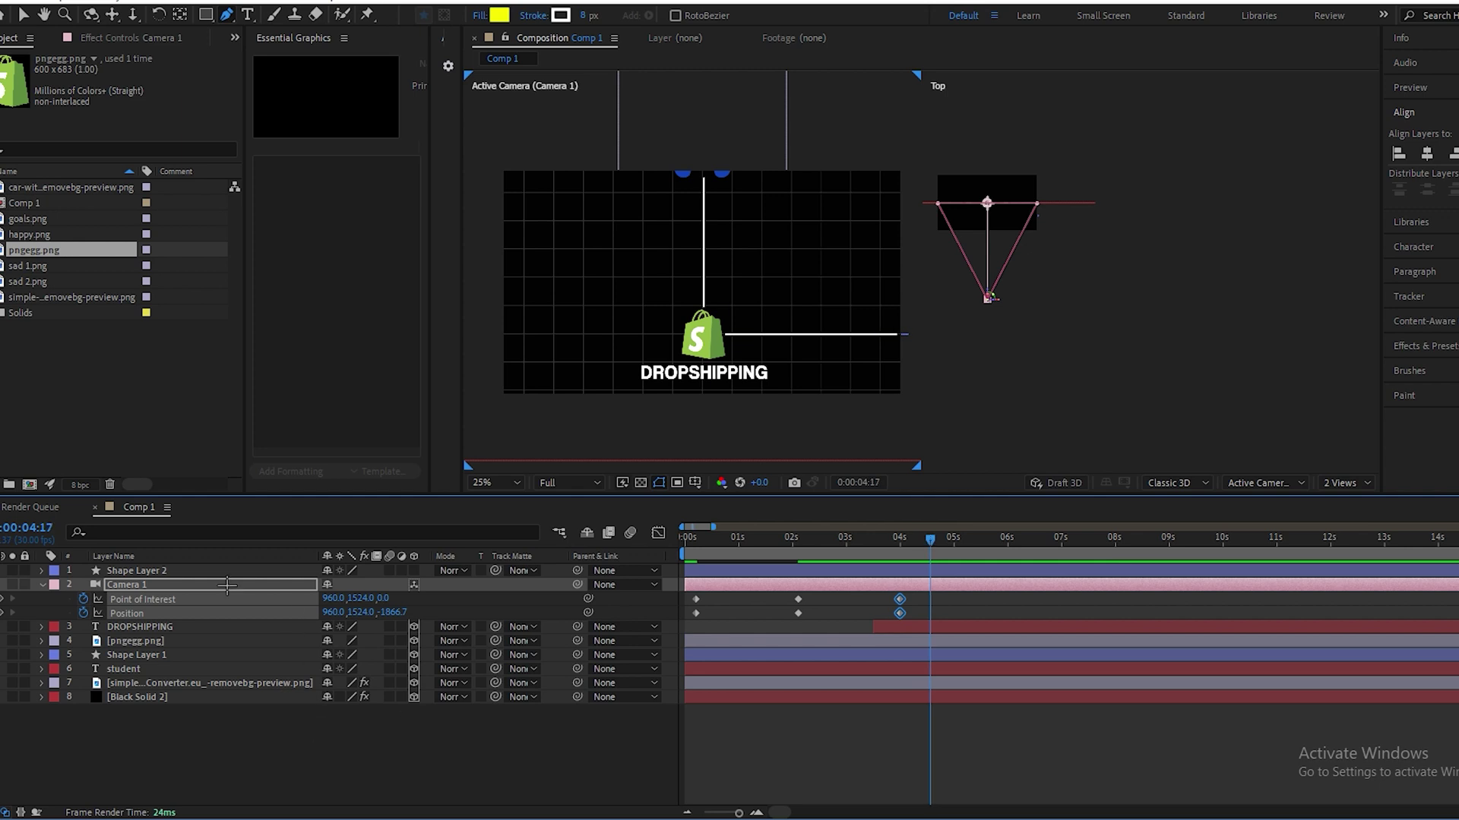
- Try moving Camera 1 sideways in the Top view at 0:00:04:17, and undo the move
left_click(227, 585)
scroll(988, 301, "up", 3)
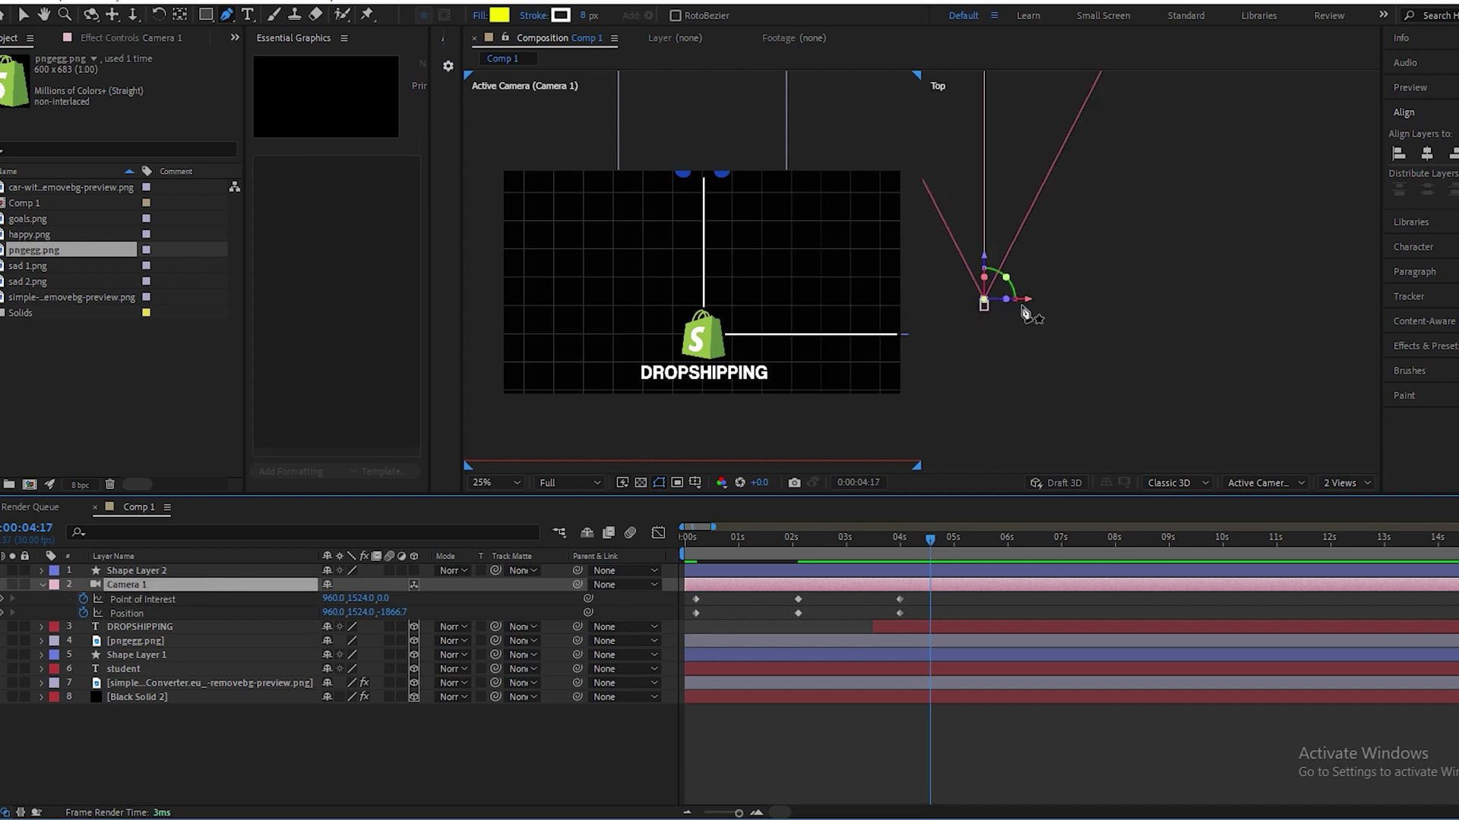
key("v")
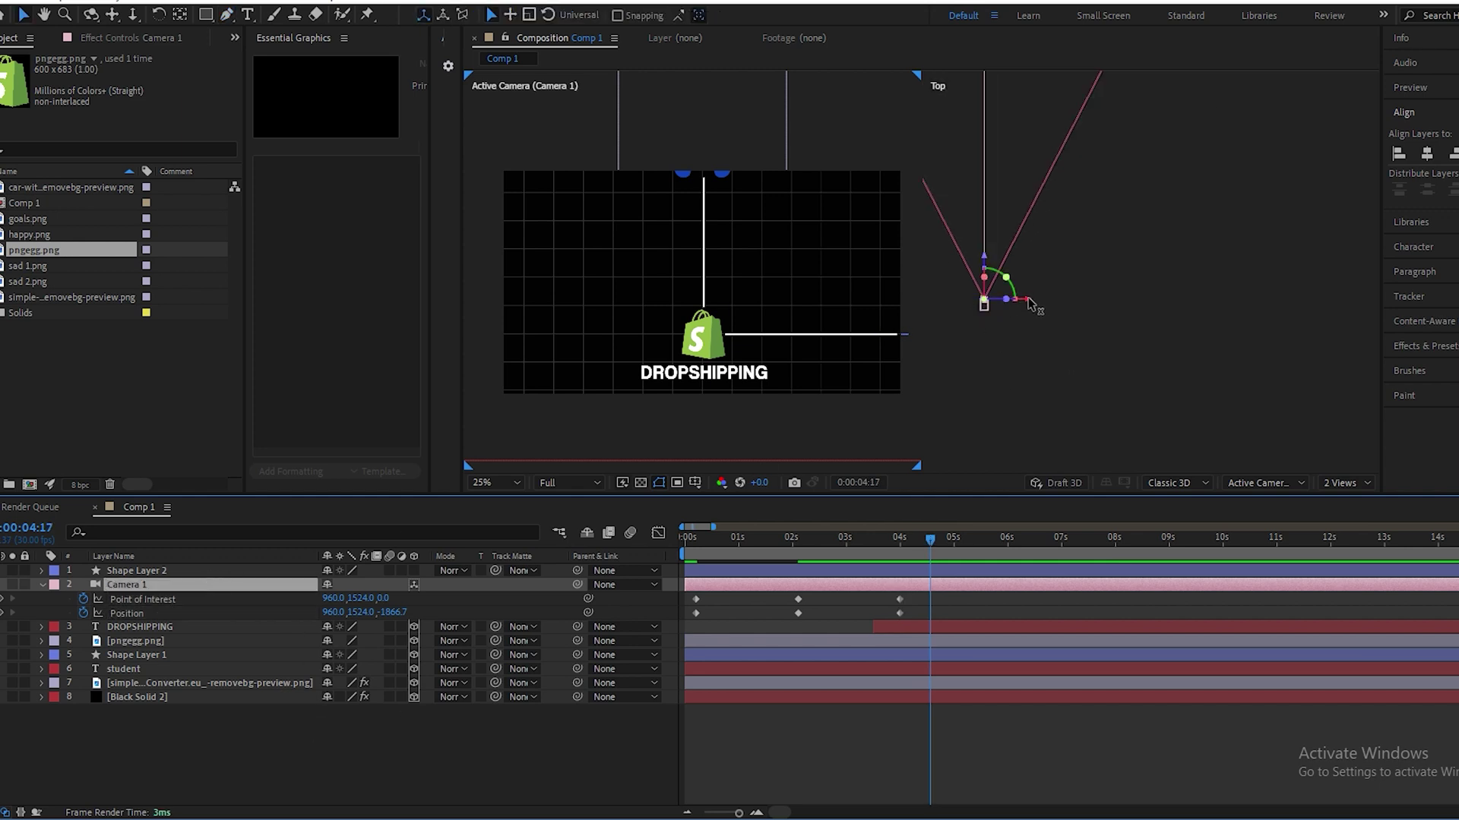
left_click_drag(1027, 304, 1079, 292)
key("ctrl+z")
- Make Shape Layer 2 a 3D layer and move its line back down beside the shopping bag
left_click(222, 572)
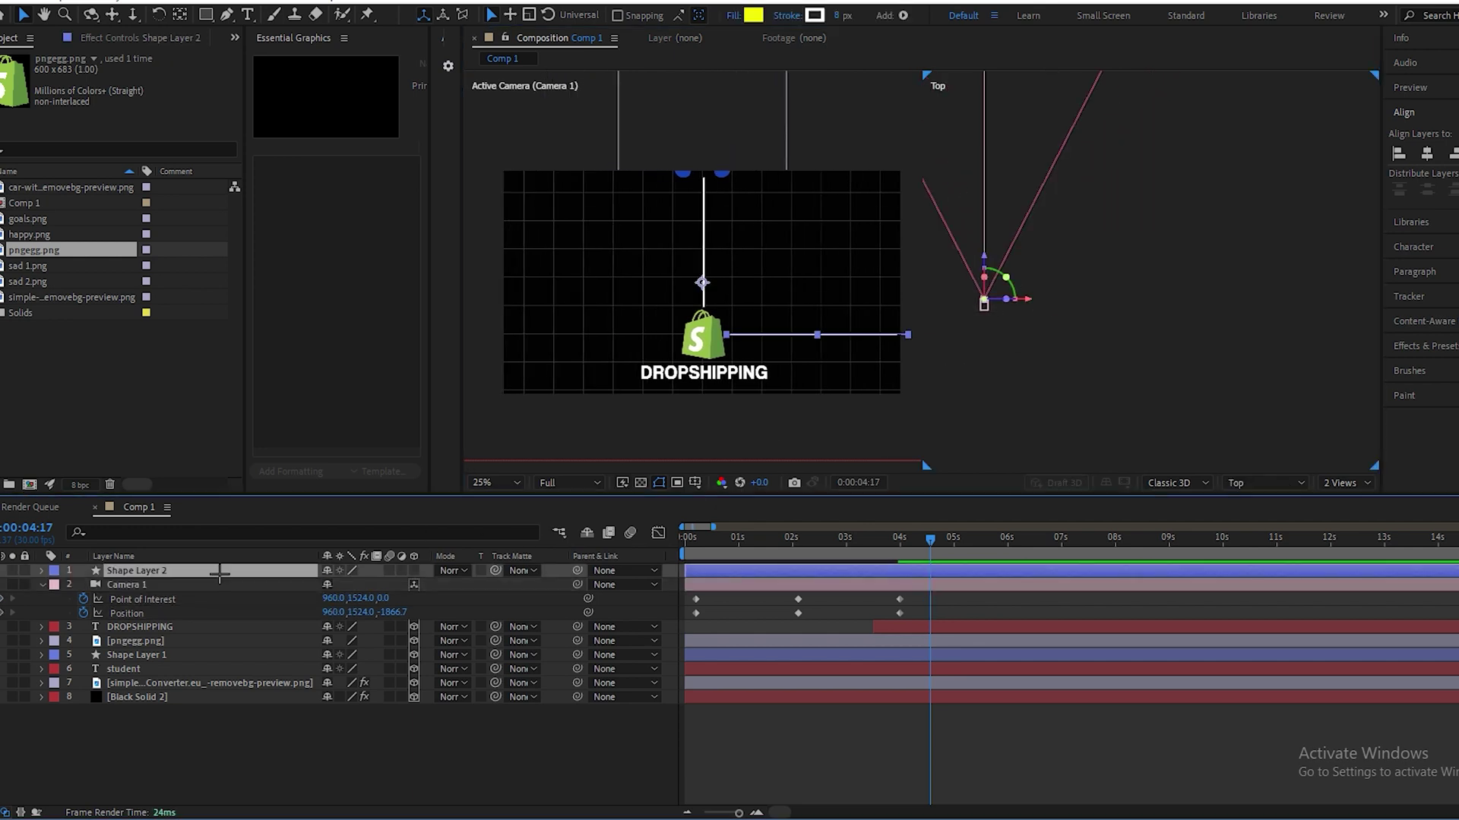
left_click(413, 570)
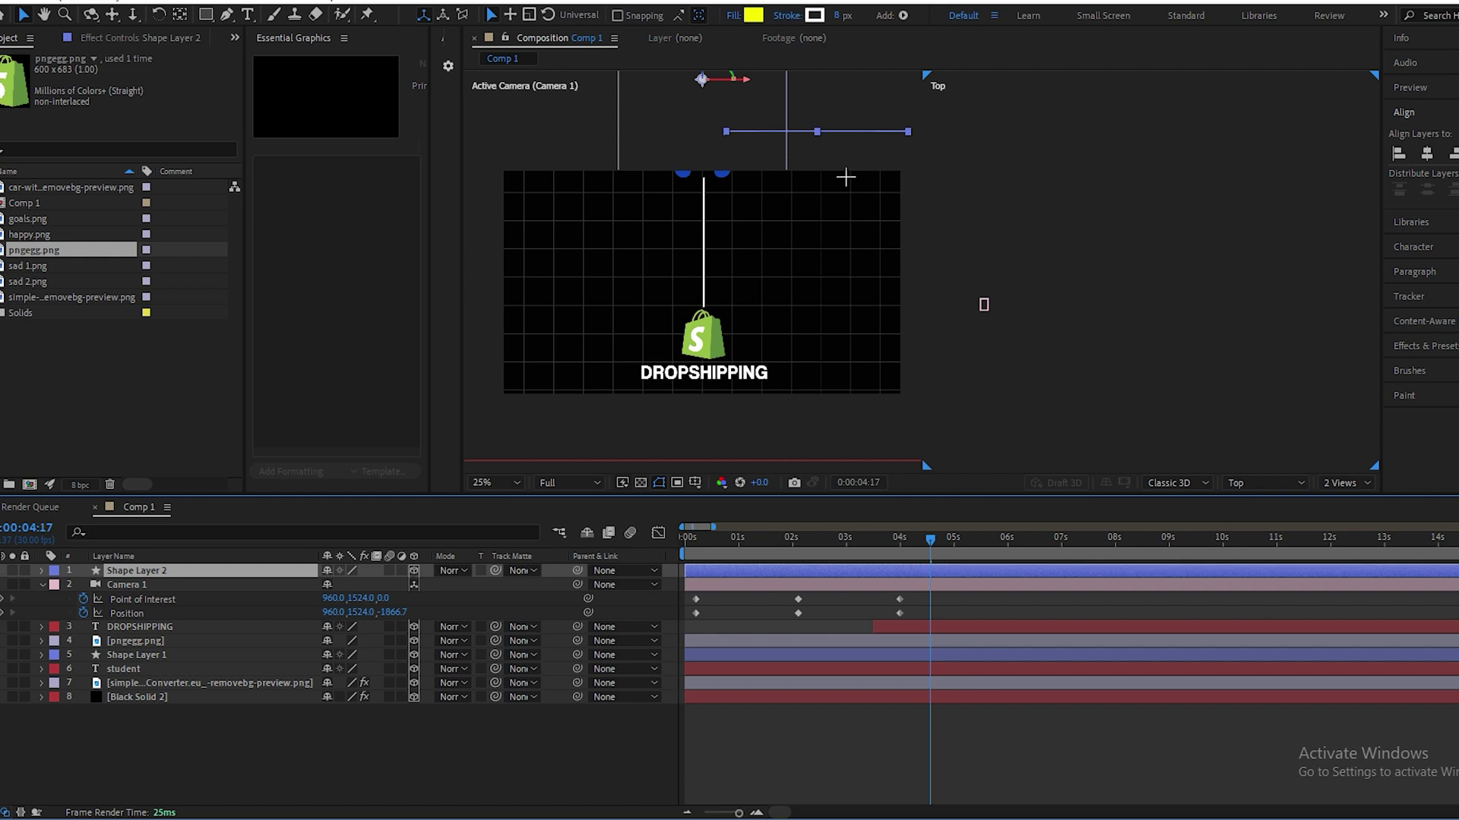
left_click_drag(847, 130, 848, 336)
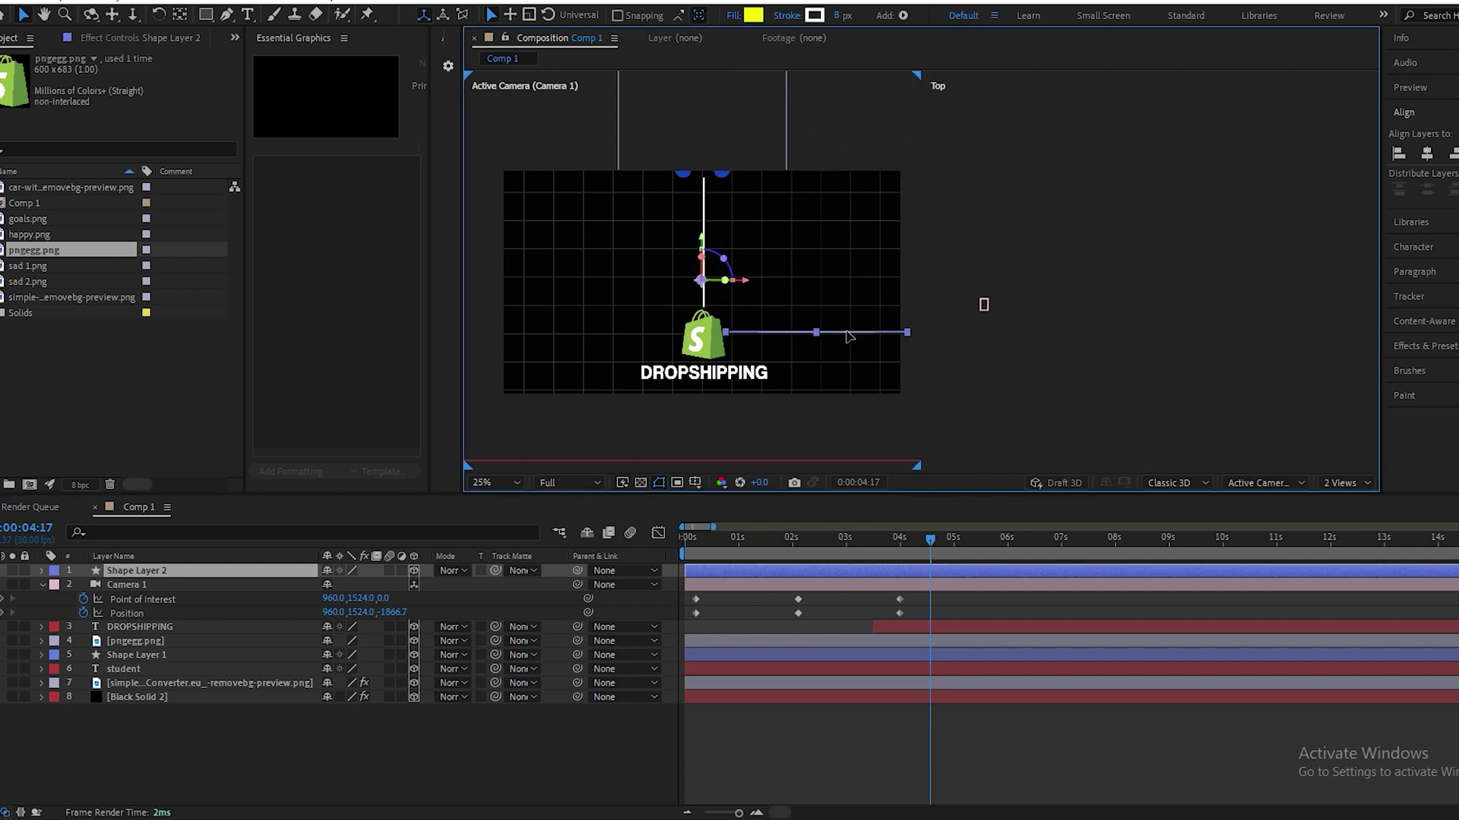
left_click(1031, 391)
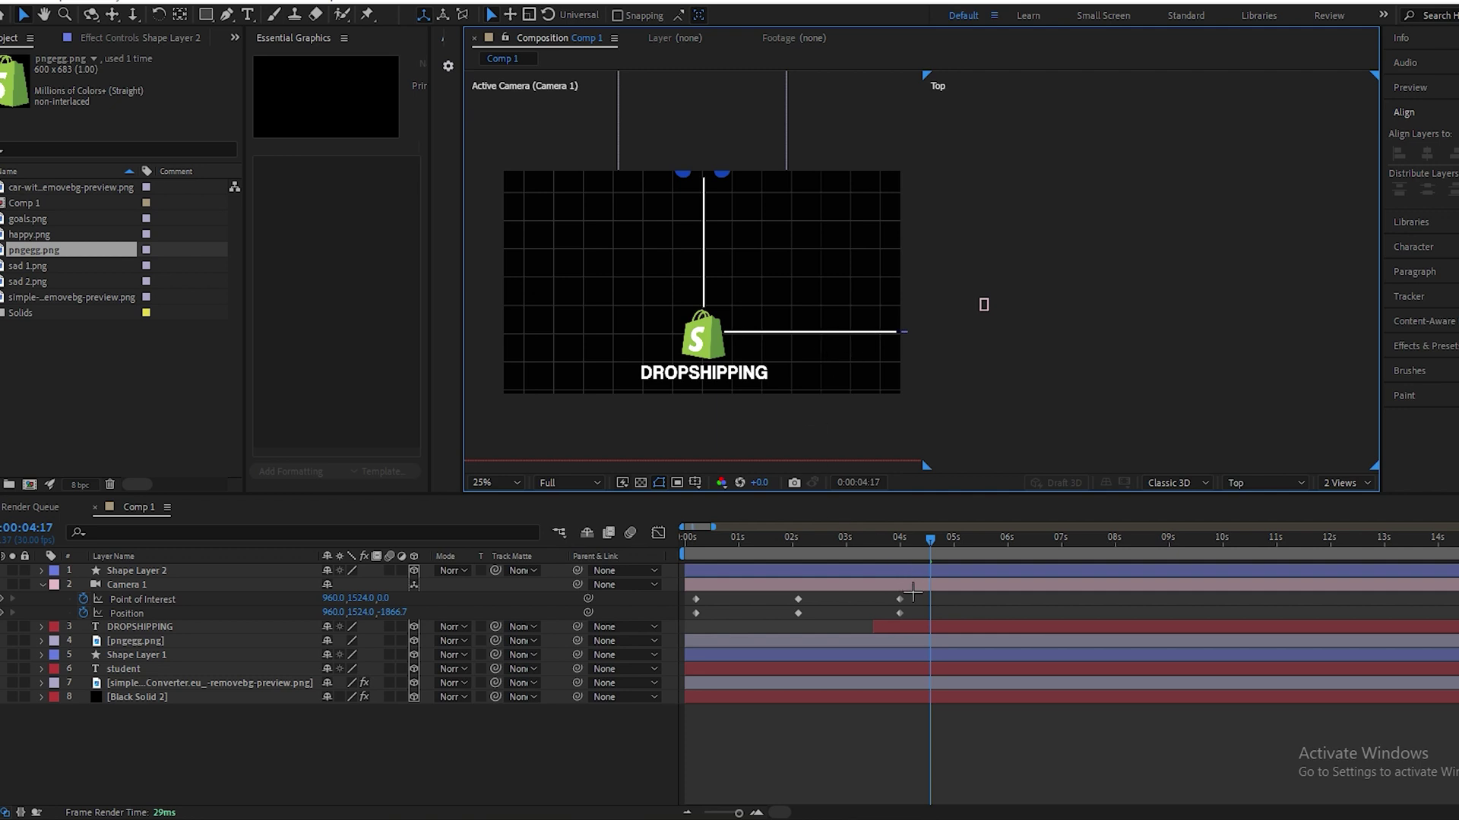
- Keyframe Camera 1's Position and Point of Interest at X 1752 at 0:00:04:17 by moving it sideways in the Top view, previewing between adjustments
left_click(984, 301)
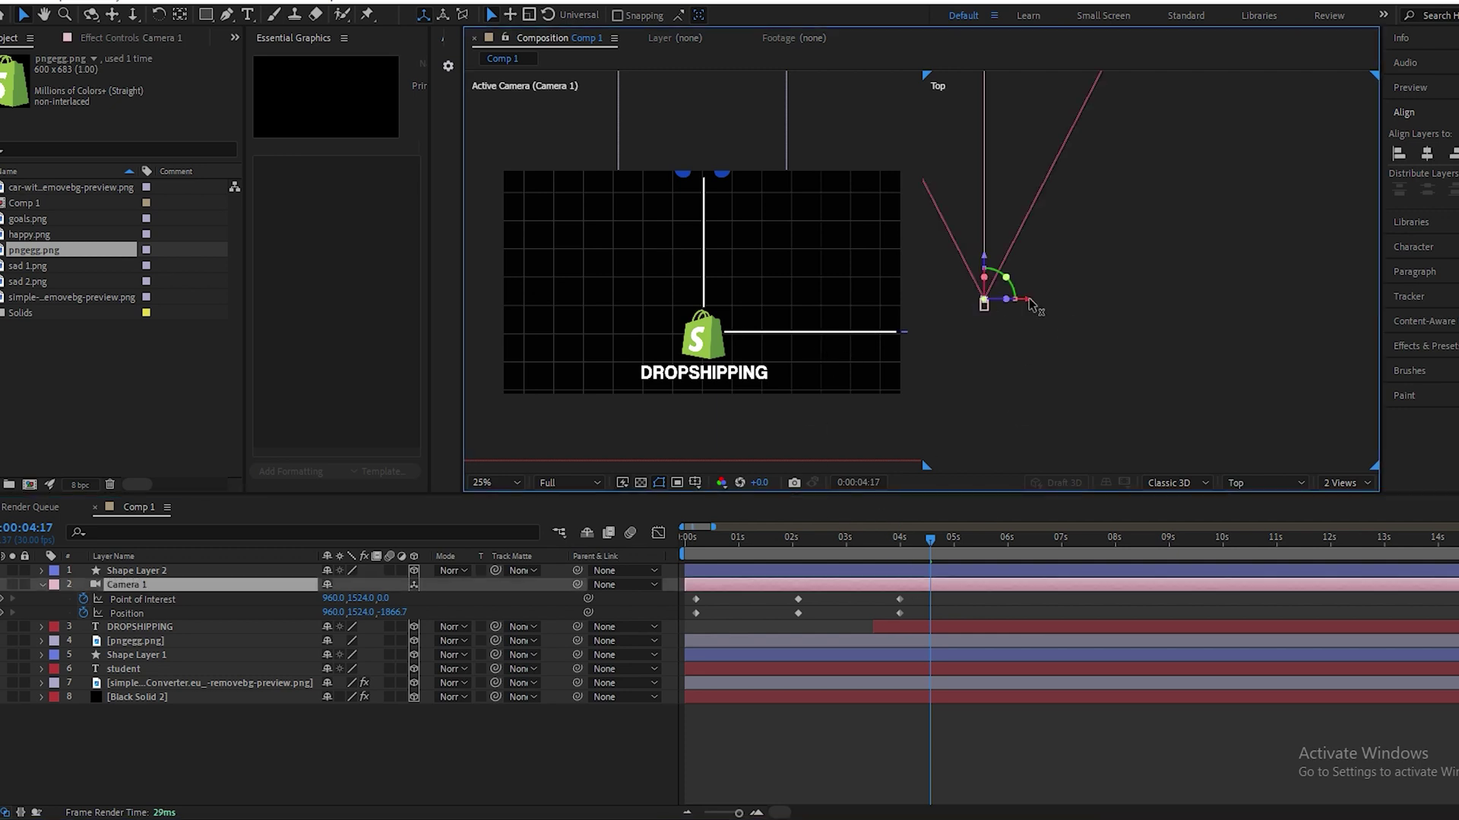
left_click_drag(1027, 301, 1096, 301)
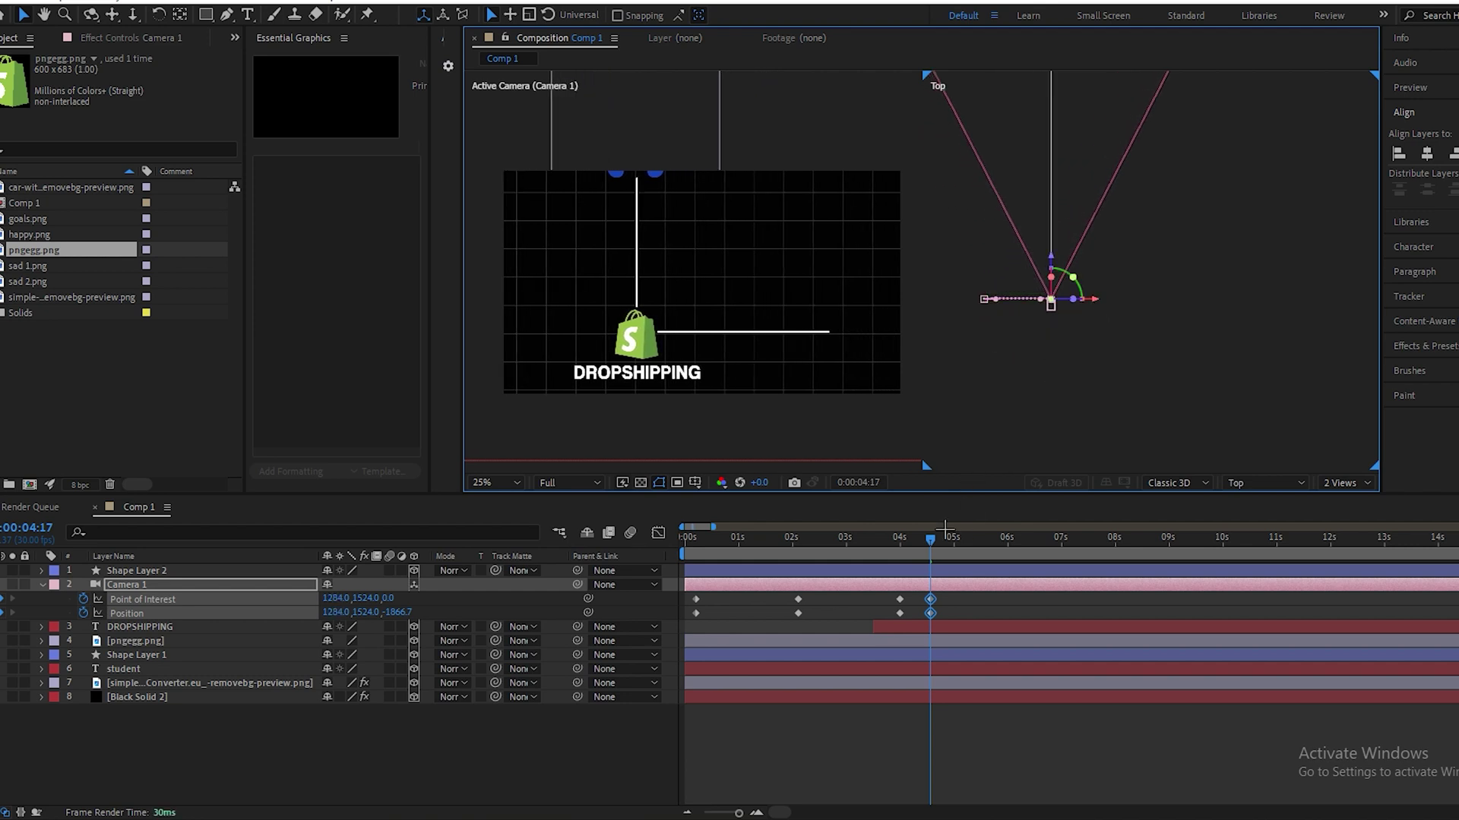
left_click_drag(930, 540, 883, 540)
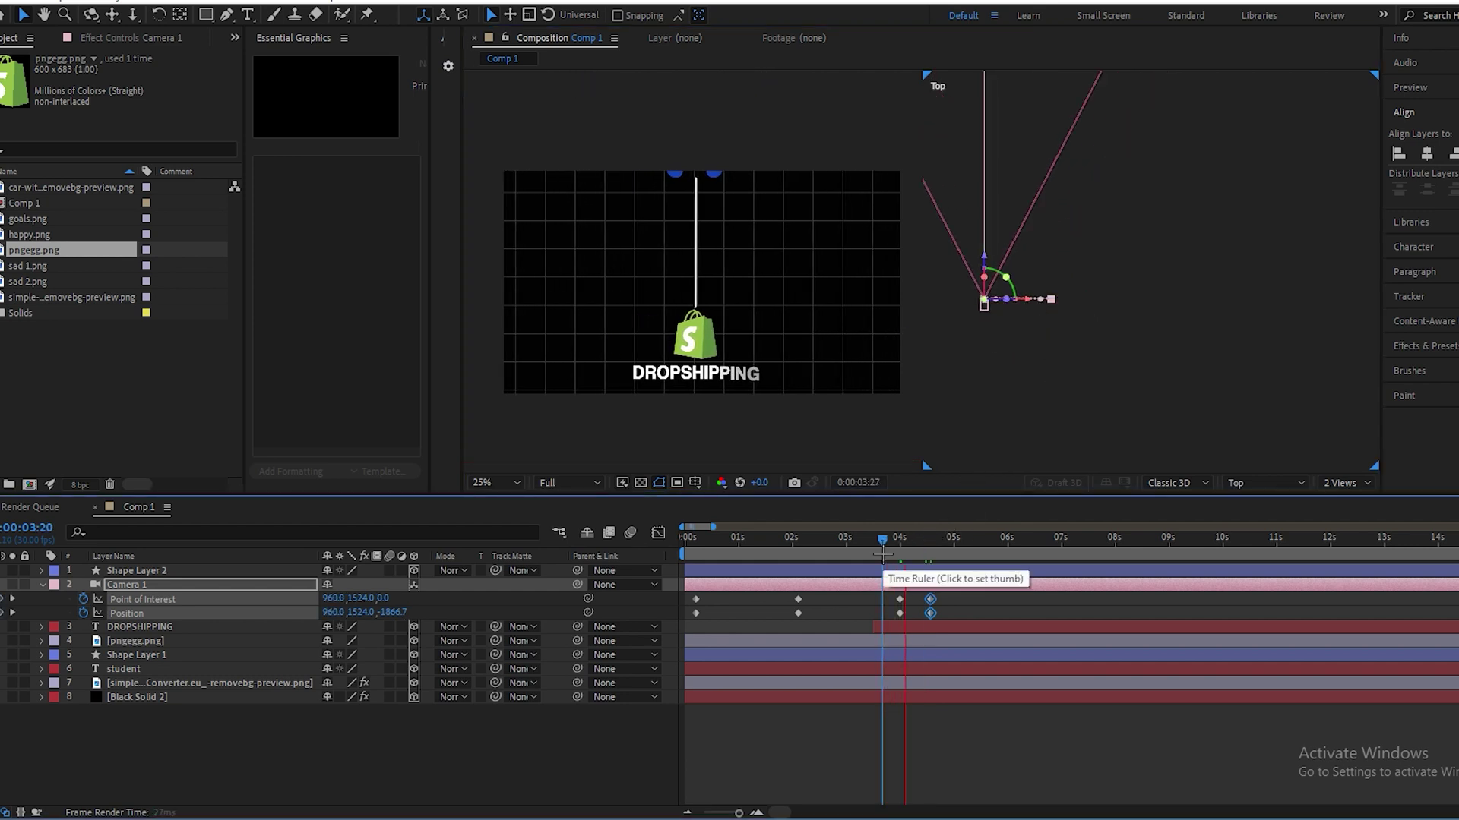
left_click(959, 541)
key("v")
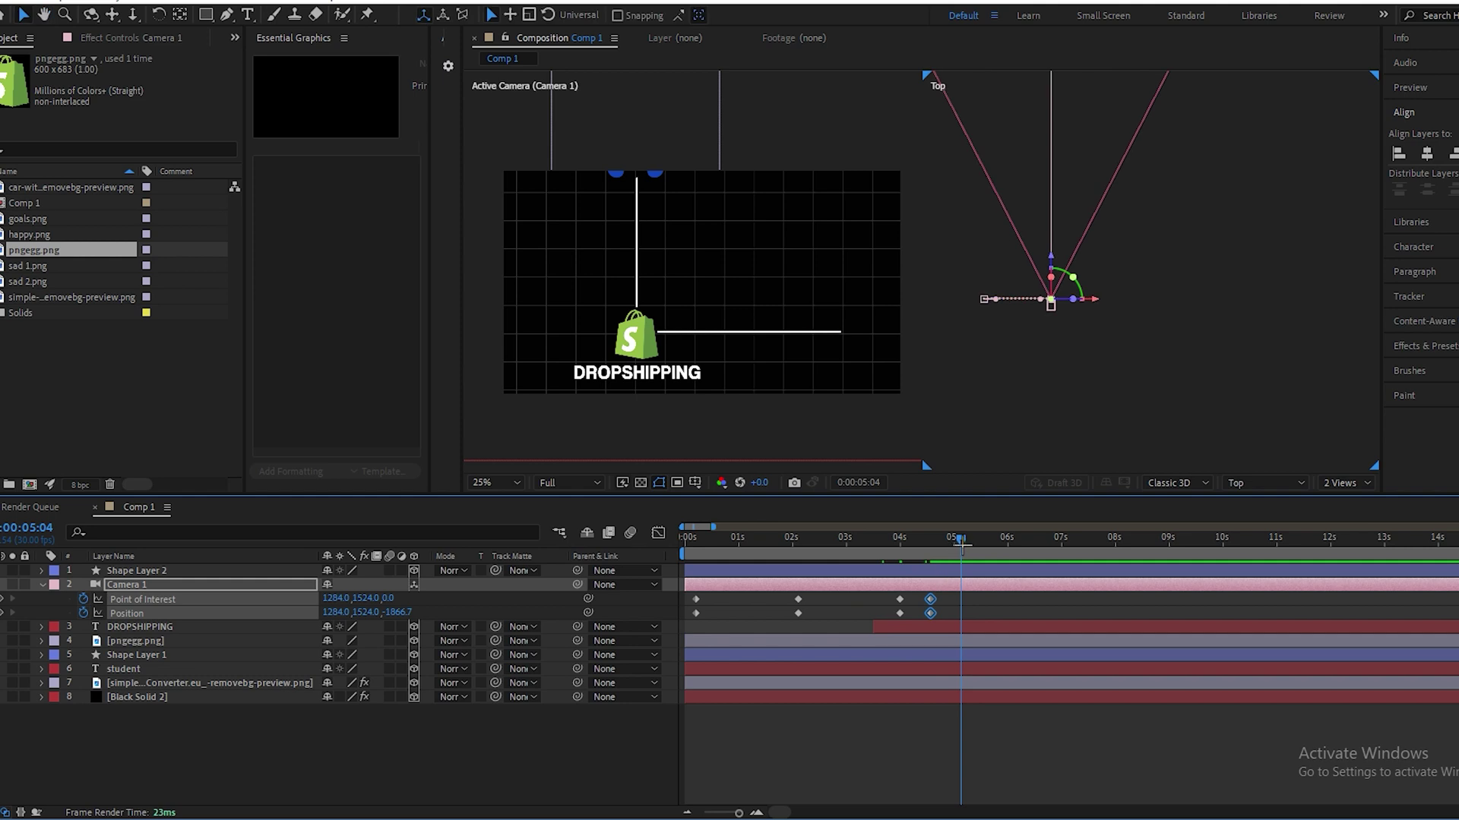
left_click_drag(960, 540, 930, 541)
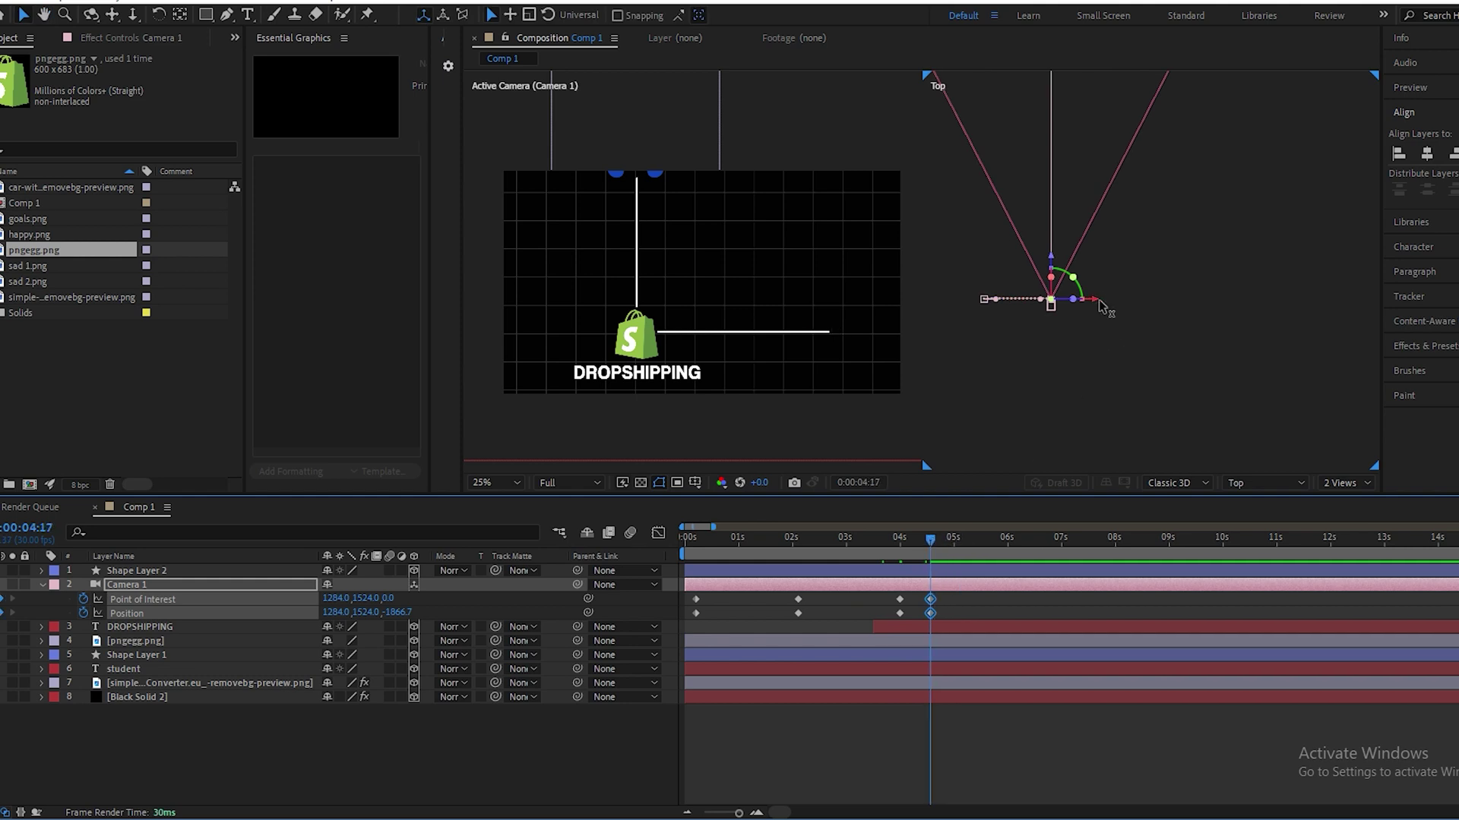
left_click_drag(1102, 306, 1202, 301)
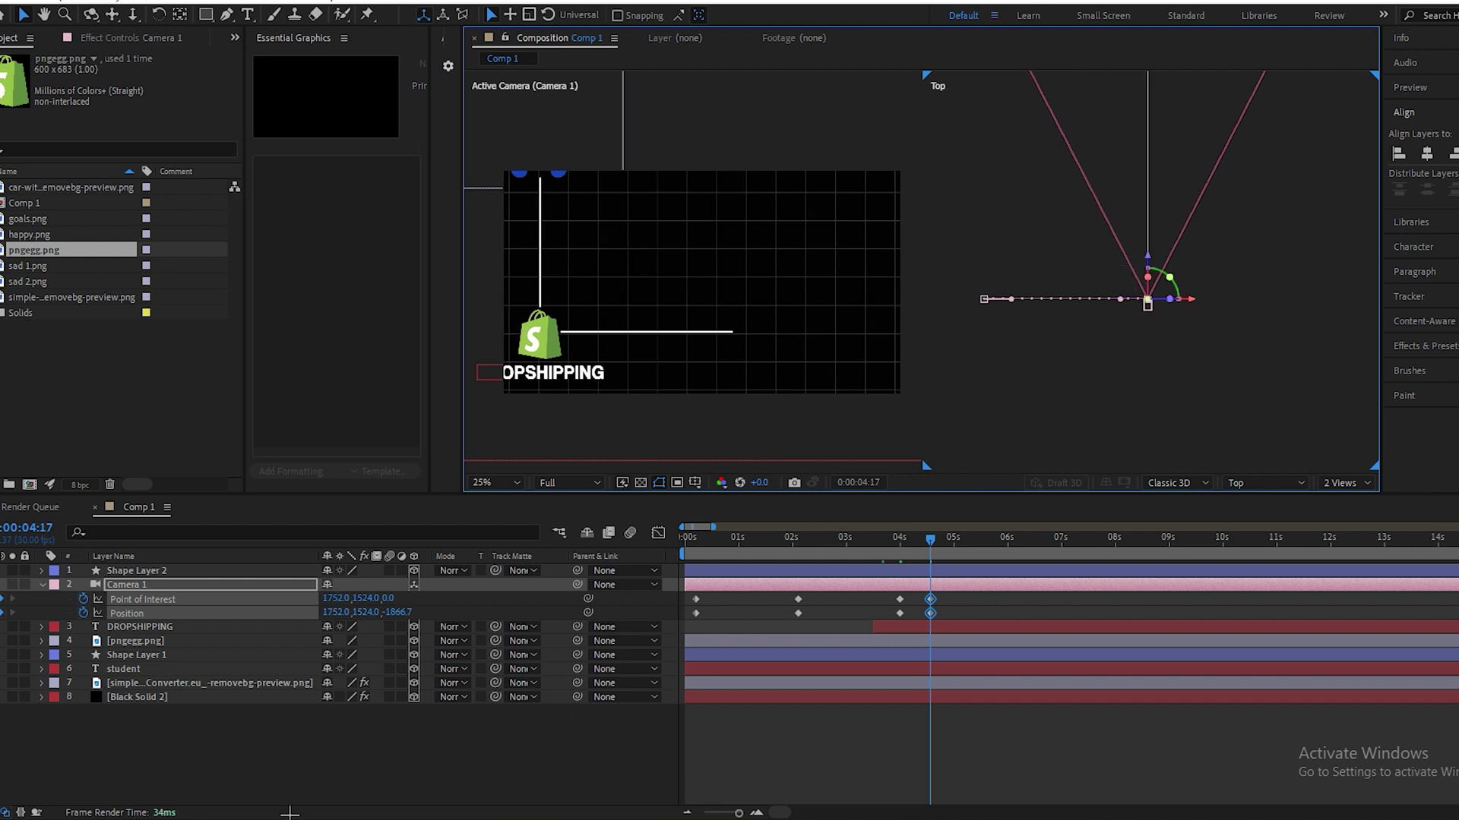
left_click(400, 768)
- Add the car-and-house image to the composition above the DROPSHIPPING layer and scale it to 74%
left_click(71, 212)
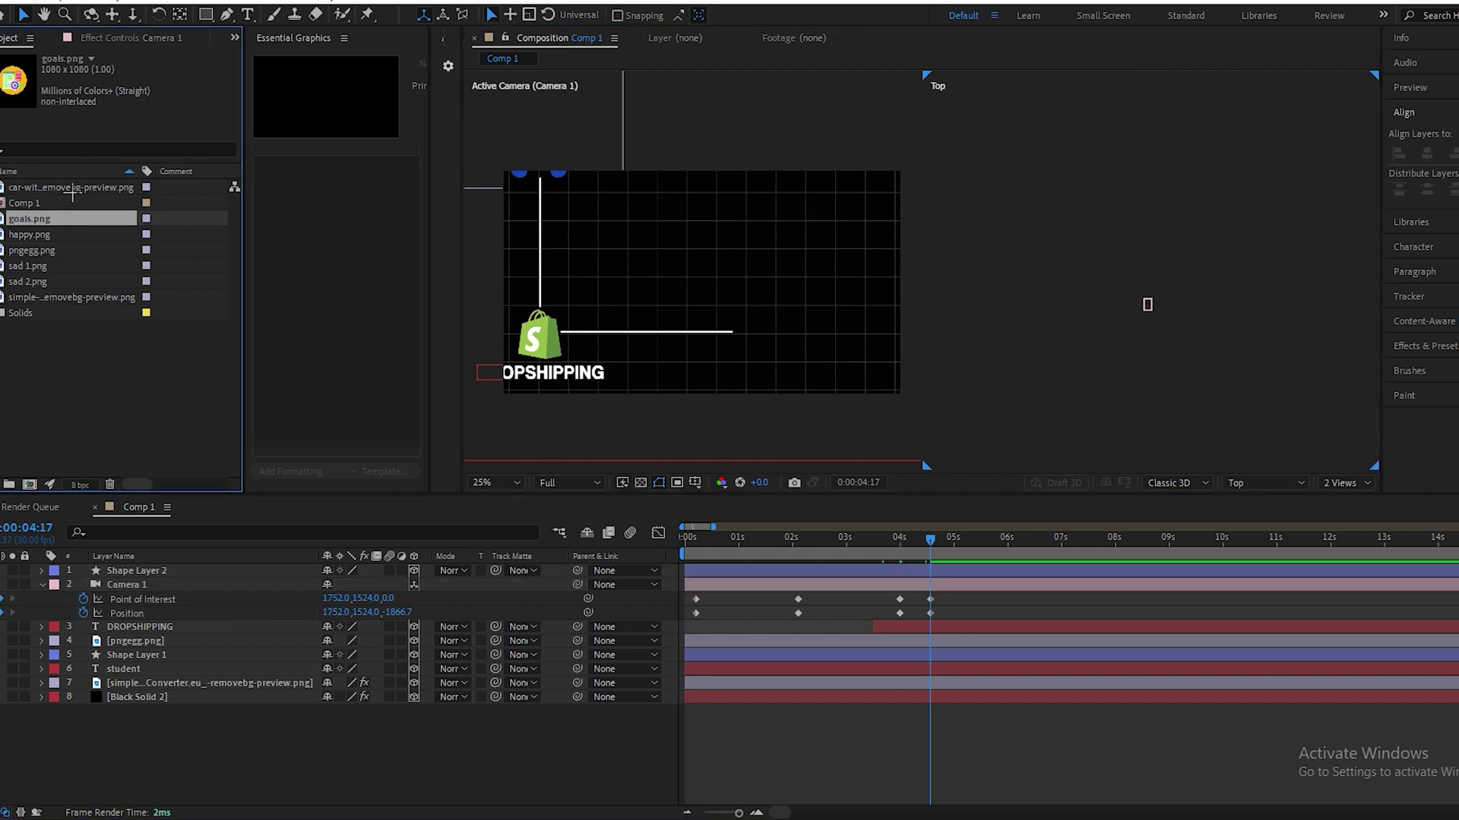
left_click_drag(69, 187, 262, 626)
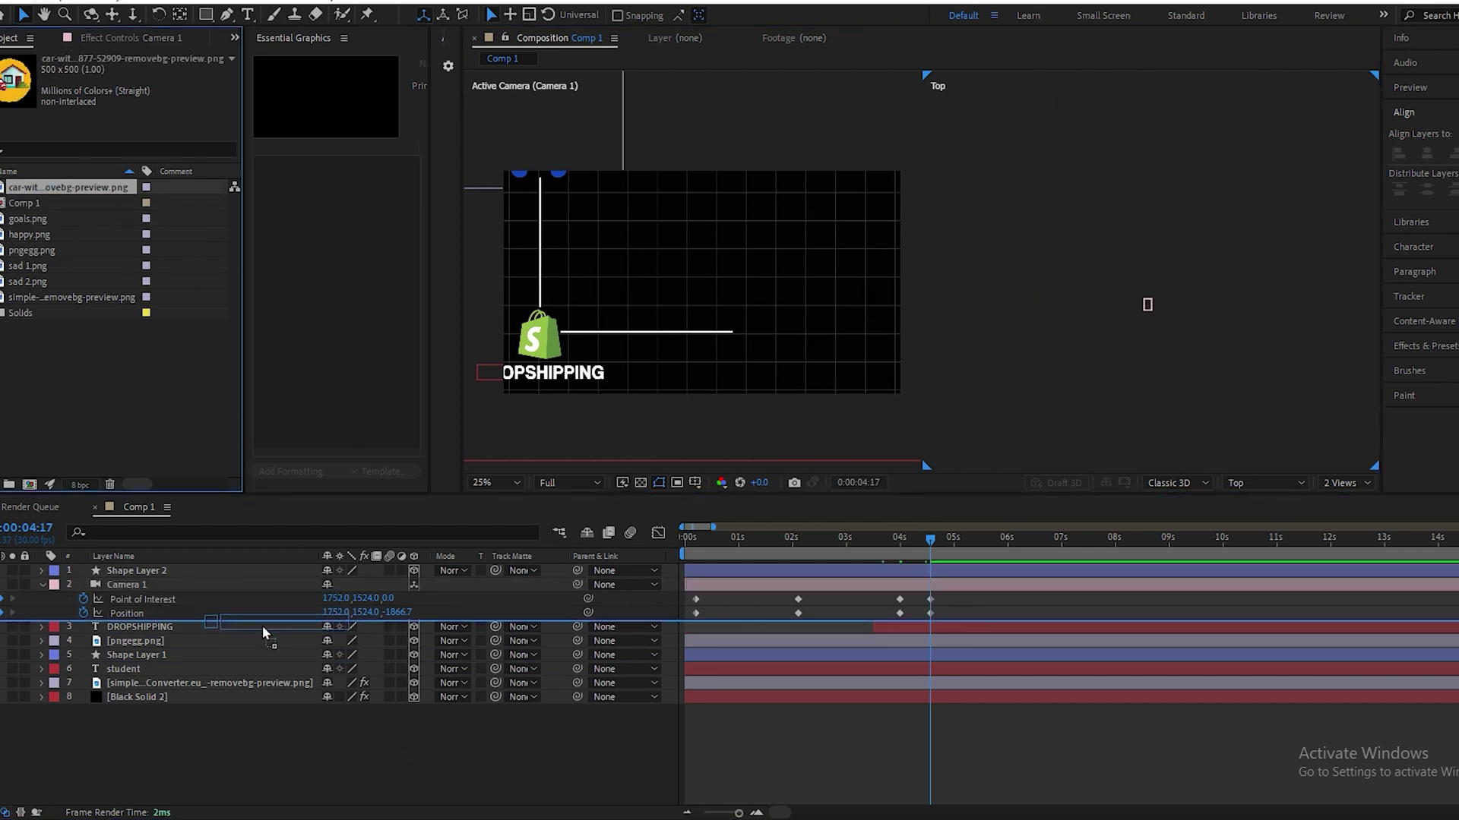
key("s")
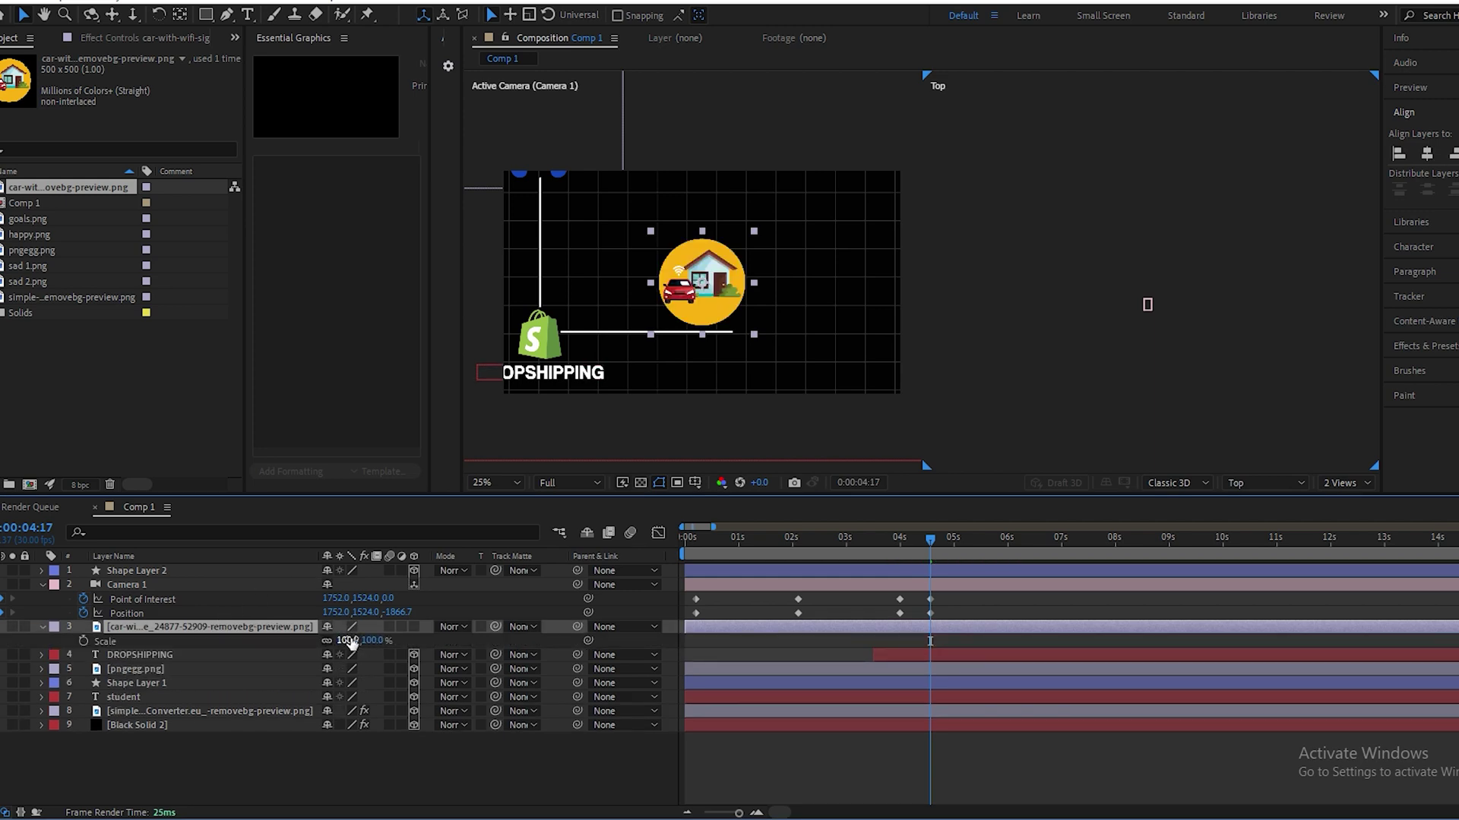
left_click_drag(362, 645, 328, 640)
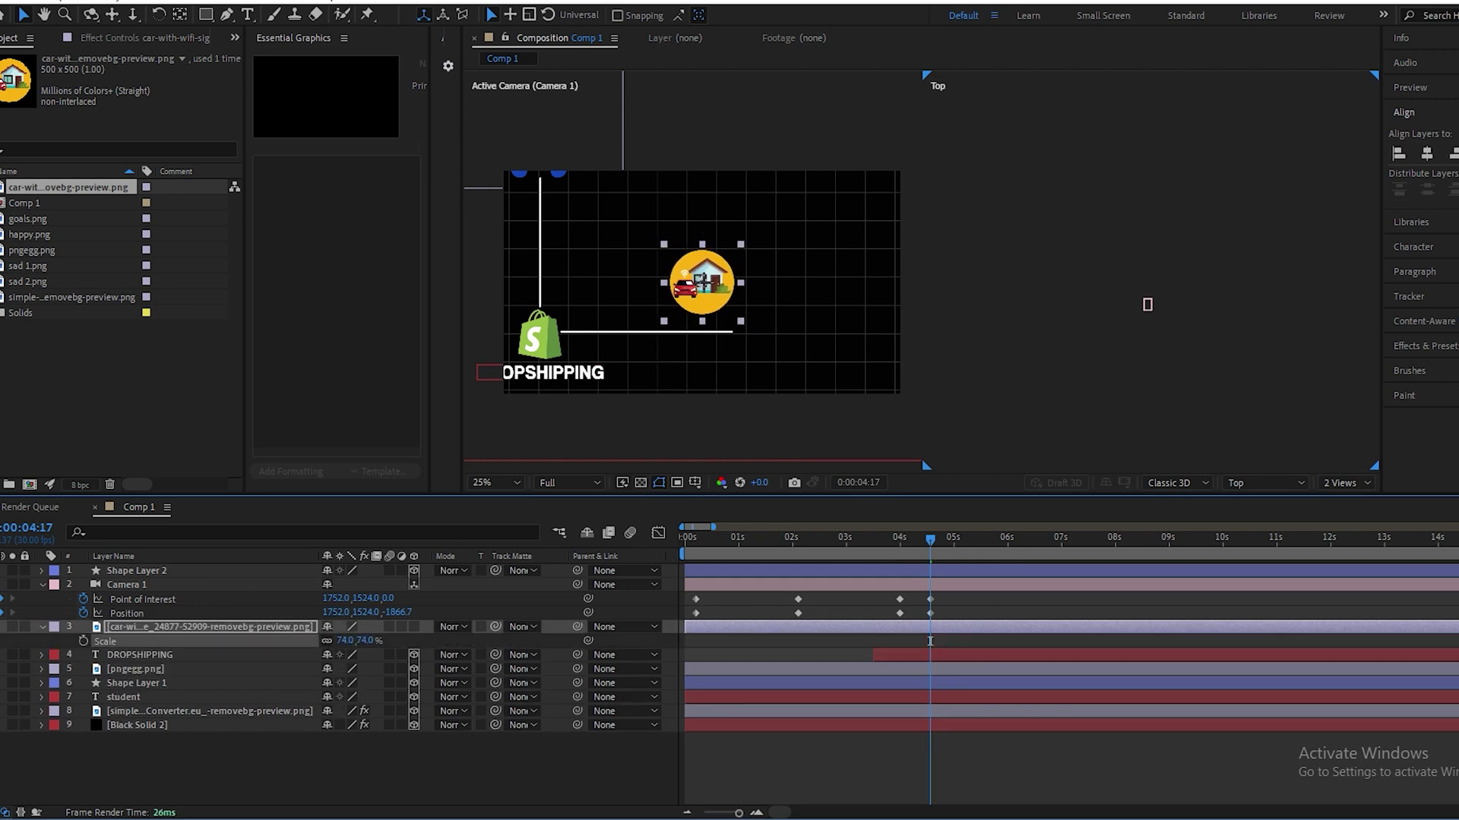
- Move the car-and-house image to the free end of the horizontal line and set its scale to 60%
left_click_drag(702, 283, 773, 332)
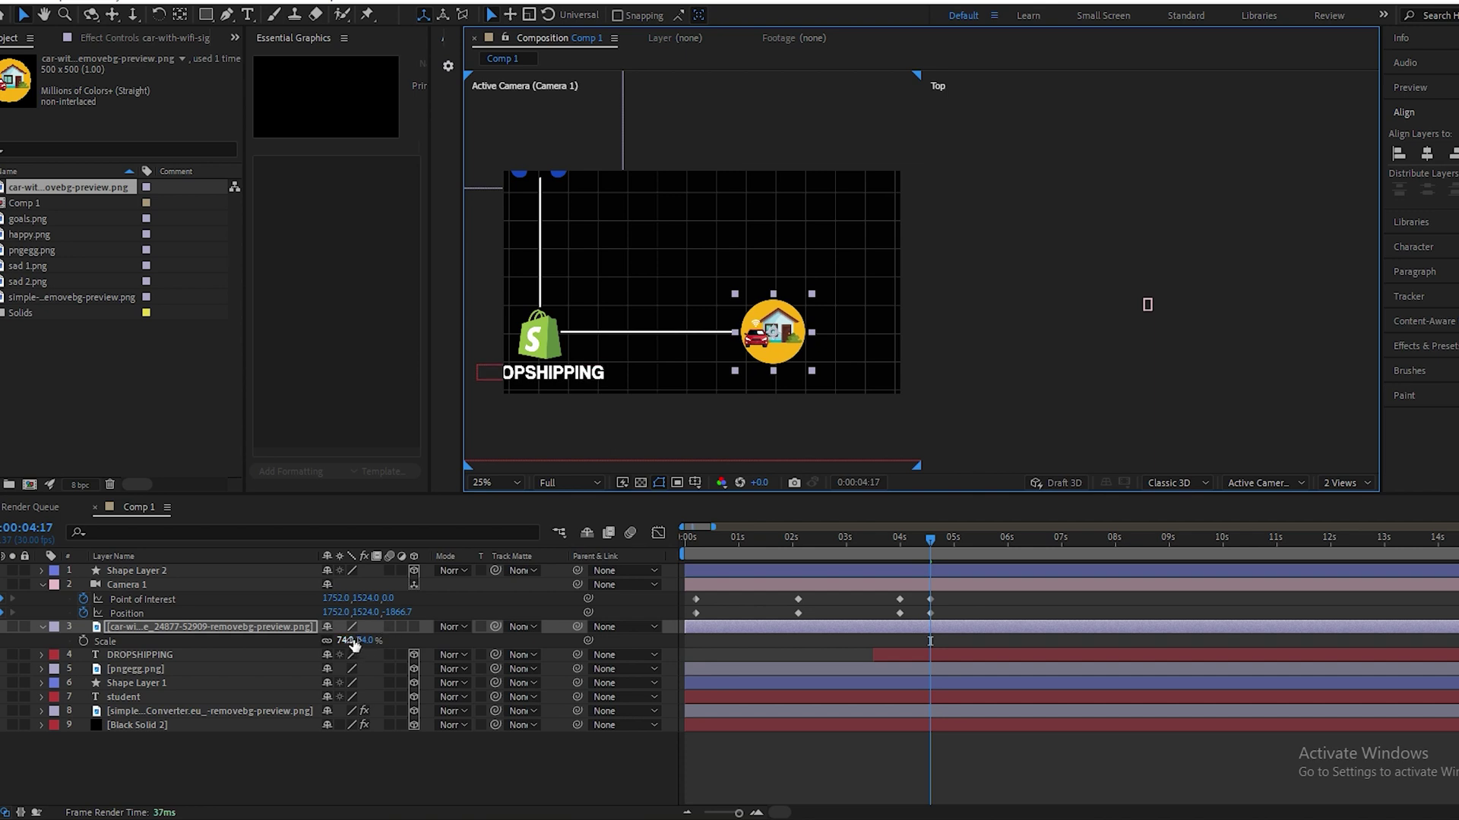
left_click_drag(357, 641, 335, 641)
scroll(838, 305, "up", 3)
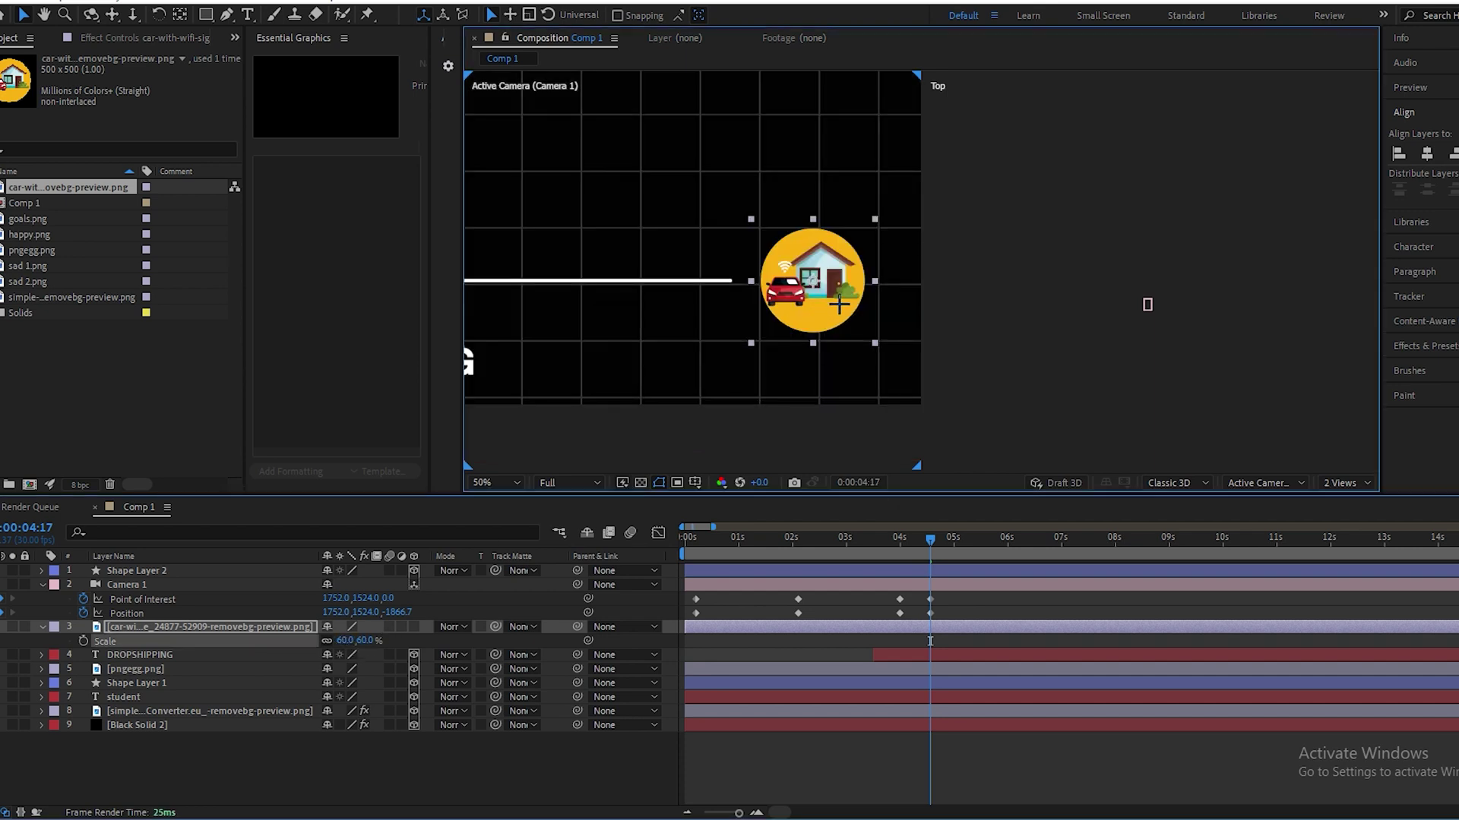
scroll(836, 312, "down", 5)
left_click(853, 398)
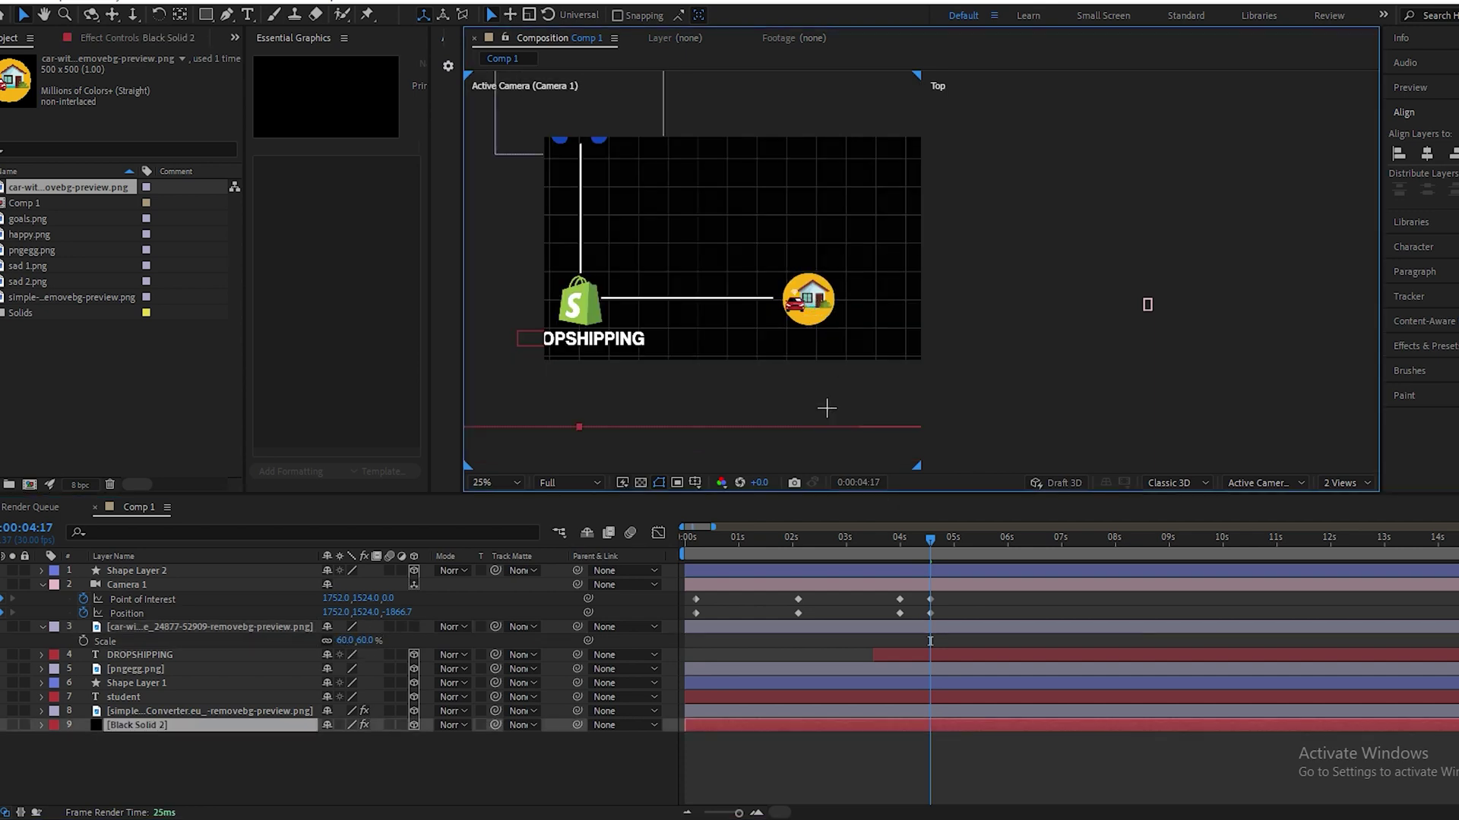
- Add the goals.png image to the composition, layered directly below the student text layer
left_click(35, 299)
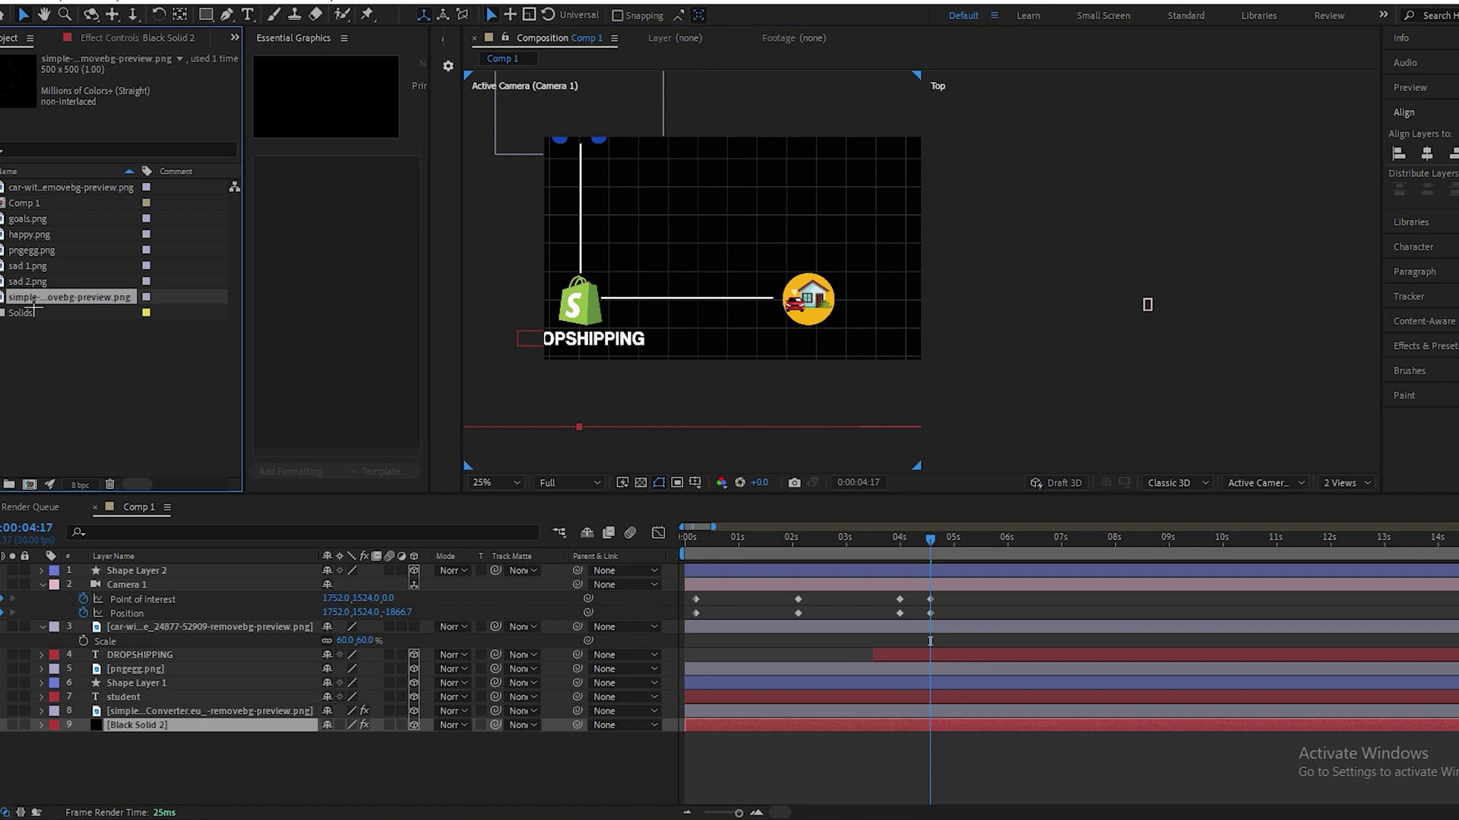
left_click(36, 221)
left_click_drag(39, 228, 182, 704)
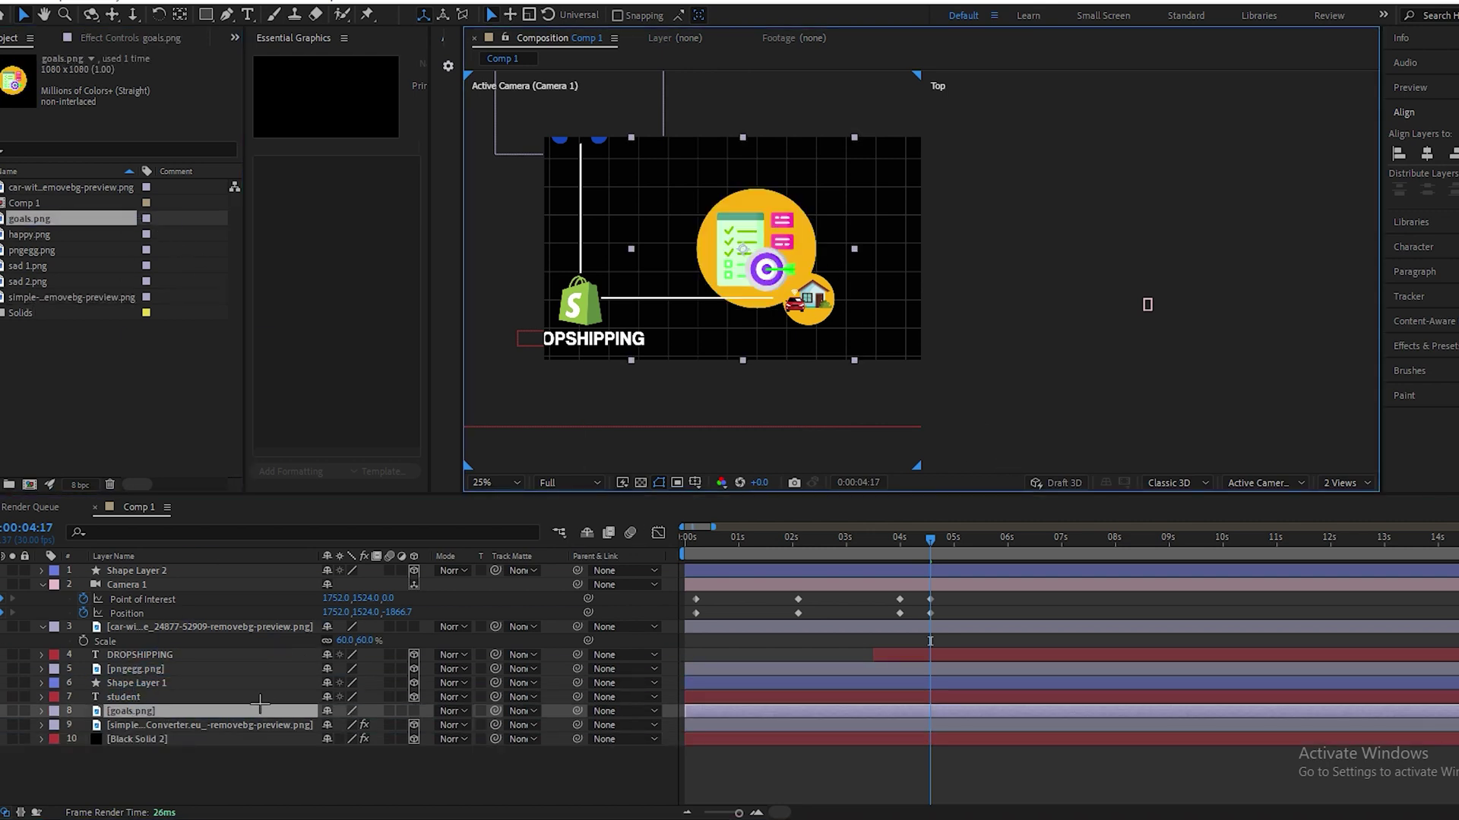
- Scale the goals image to 42% and place it just right of the car-and-house icon
key("s")
left_click_drag(353, 726, 329, 726)
left_click_drag(741, 251, 888, 295)
scroll(854, 317, "up", 2)
scroll(887, 295, "down", 2)
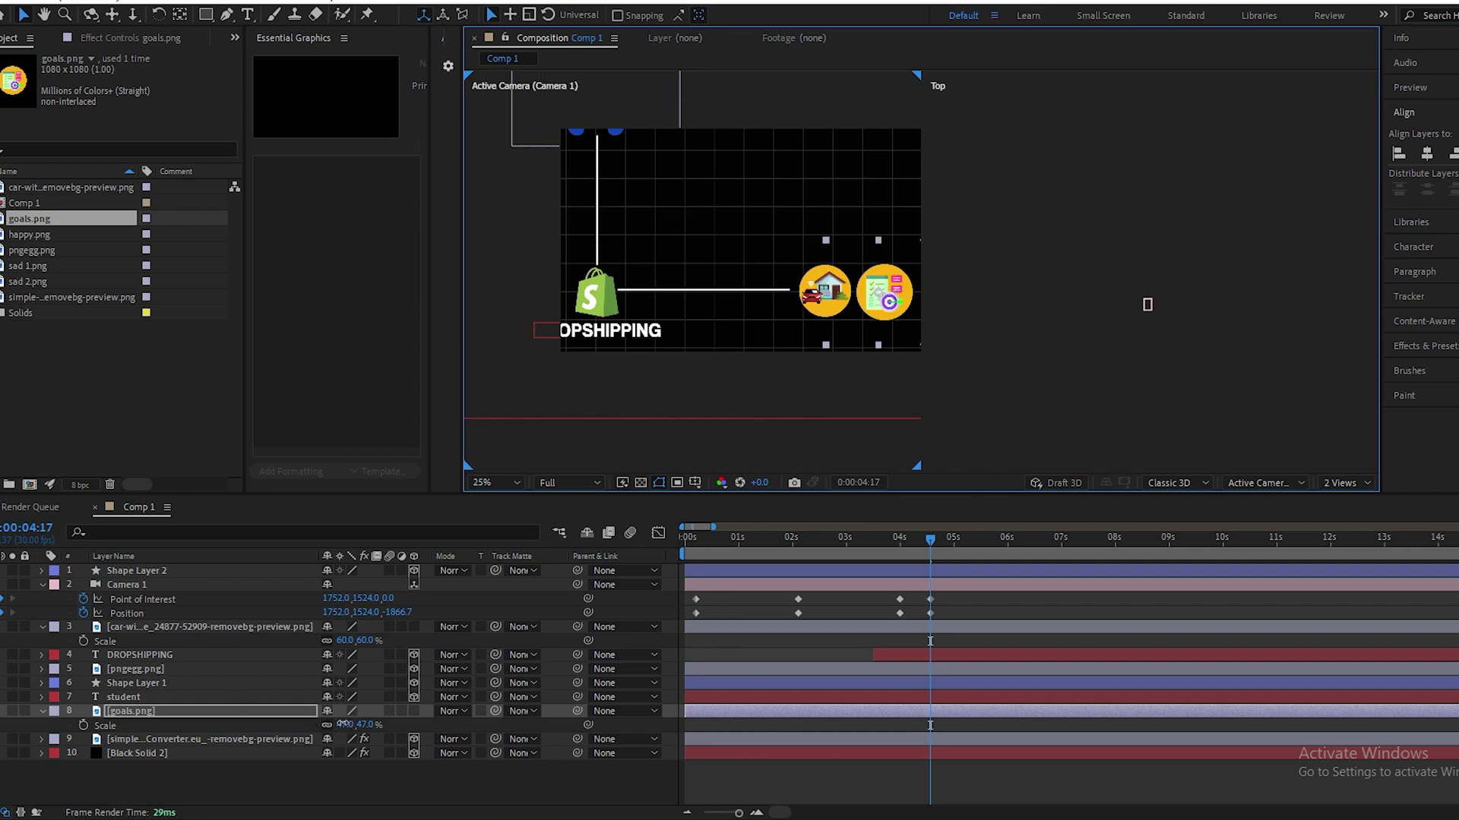
left_click_drag(340, 724, 334, 724)
left_click(888, 388)
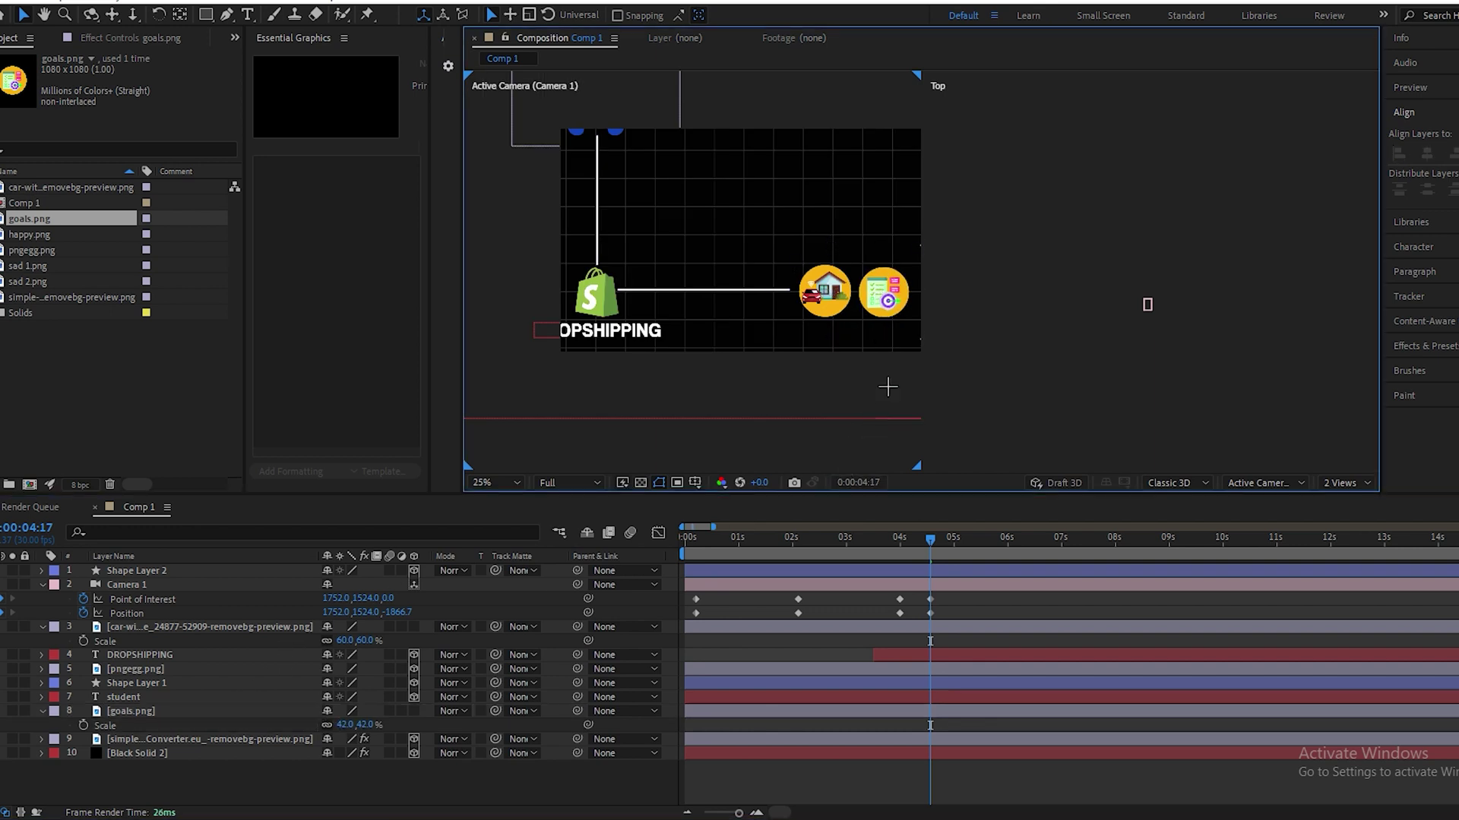
scroll(889, 274, "up", 2)
left_click(888, 302)
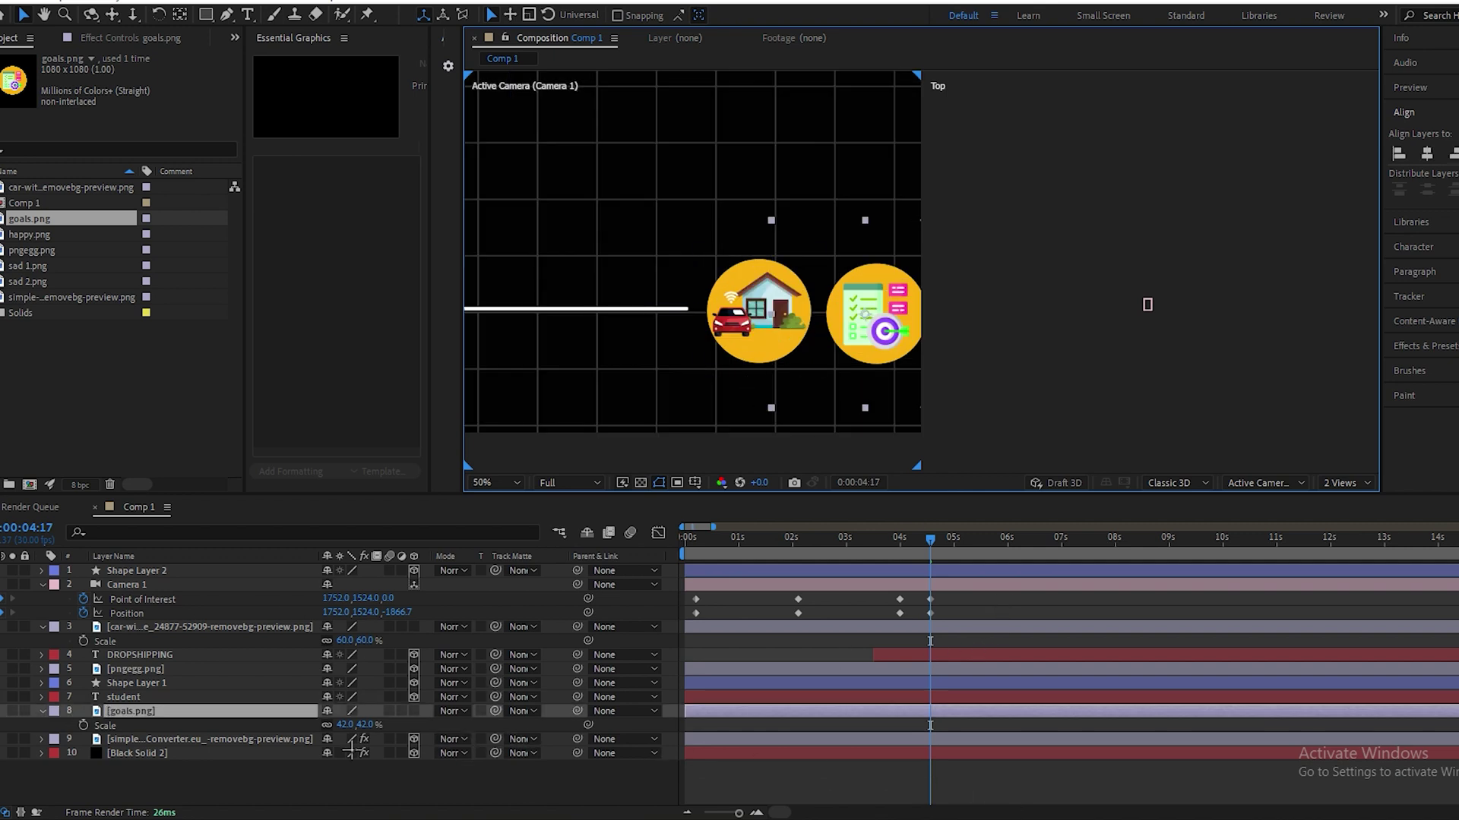
left_click(955, 626)
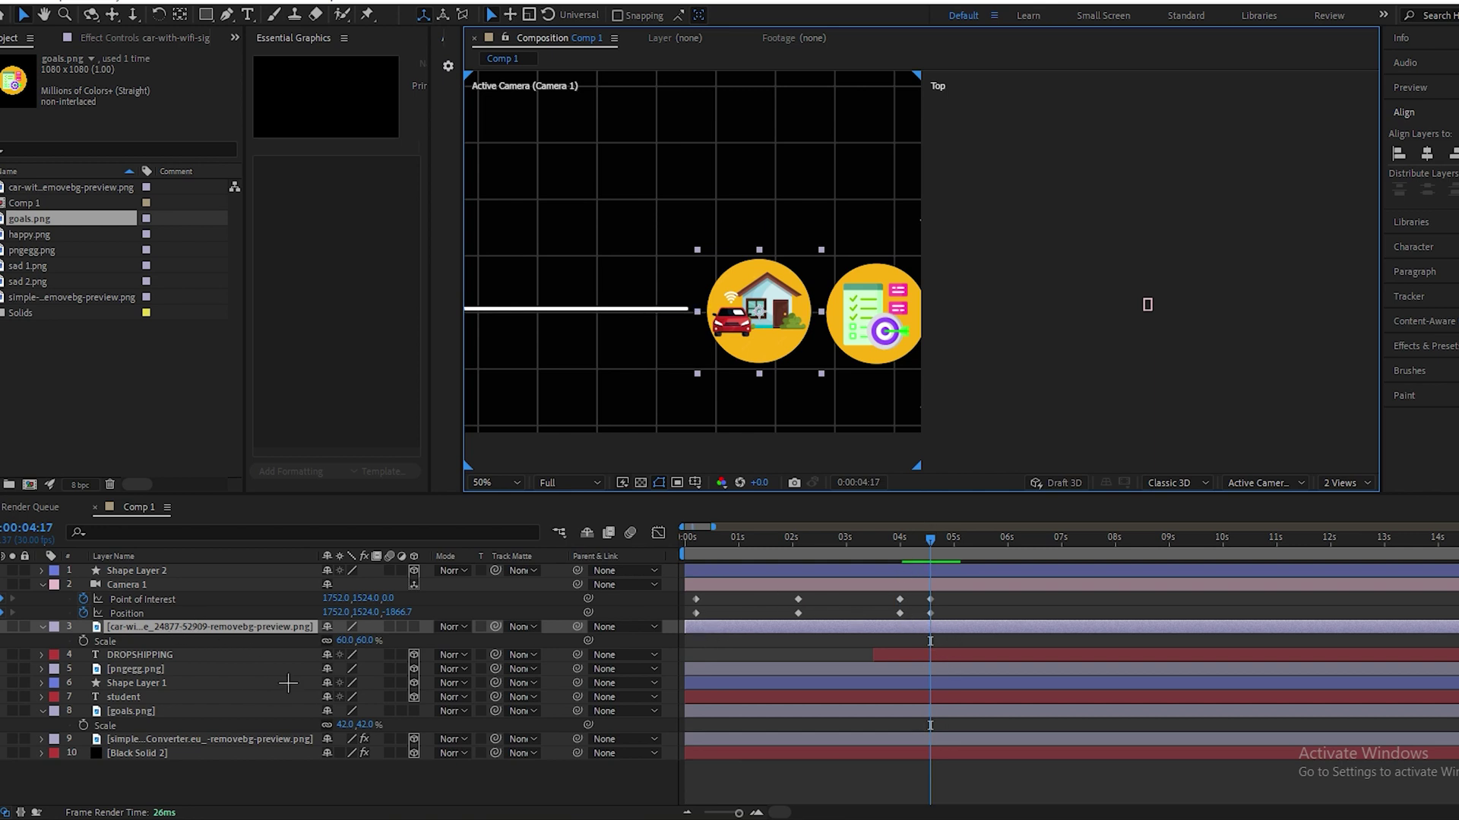
left_click(82, 641)
key("Page_Up")
key("Page_Up")
key("Page_Up")
key("Page_Up")
key("Page_Up")
key("Page_Up")
key("Page_Up")
key("Page_Up")
key("Page_Up")
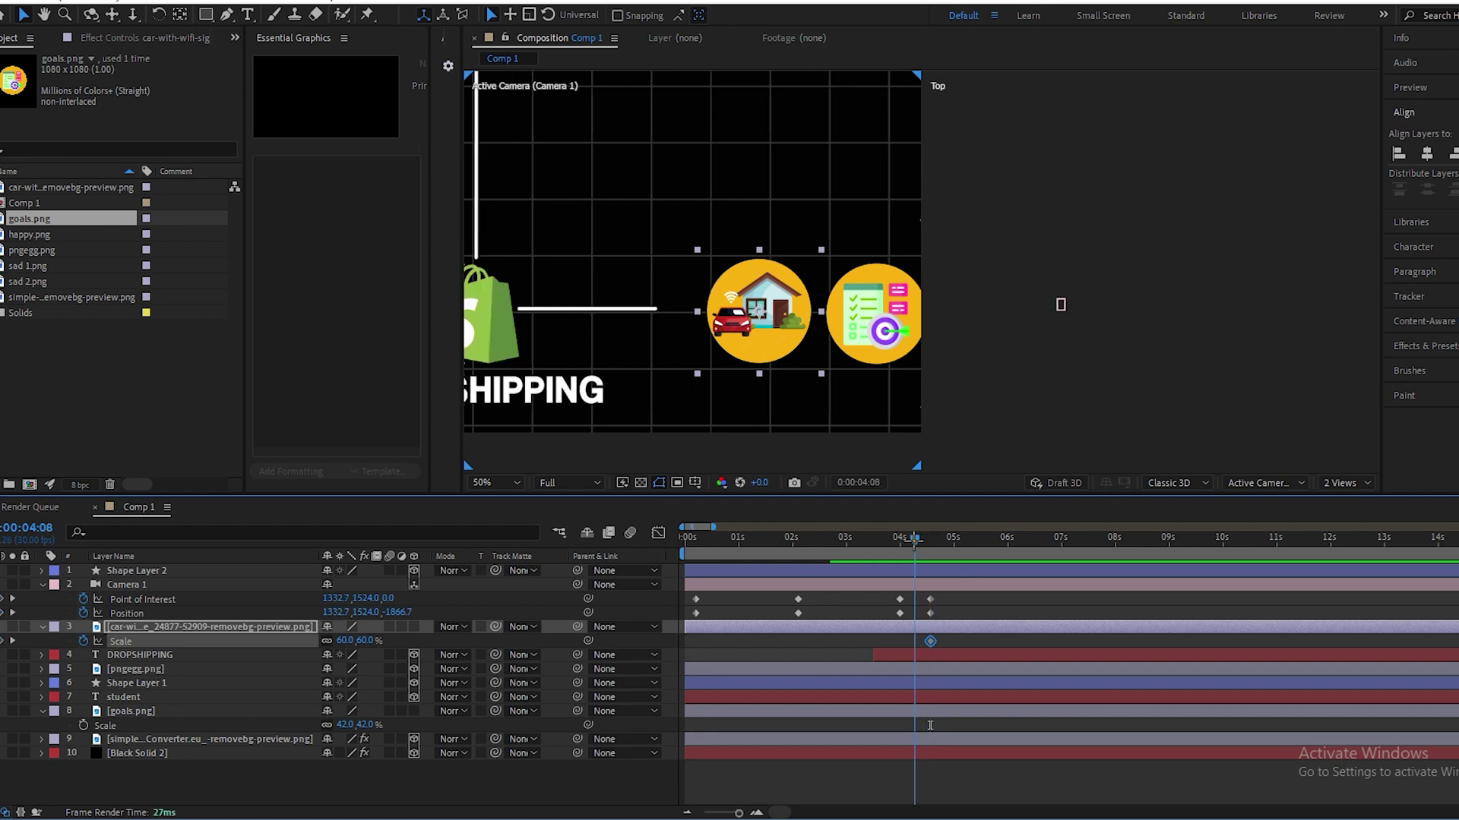
key("ctrl+z")
- Keyframe the car-and-house image's Scale from 0% at 0:00:05:29 to 60% at 0:00:06:17
key("minus")
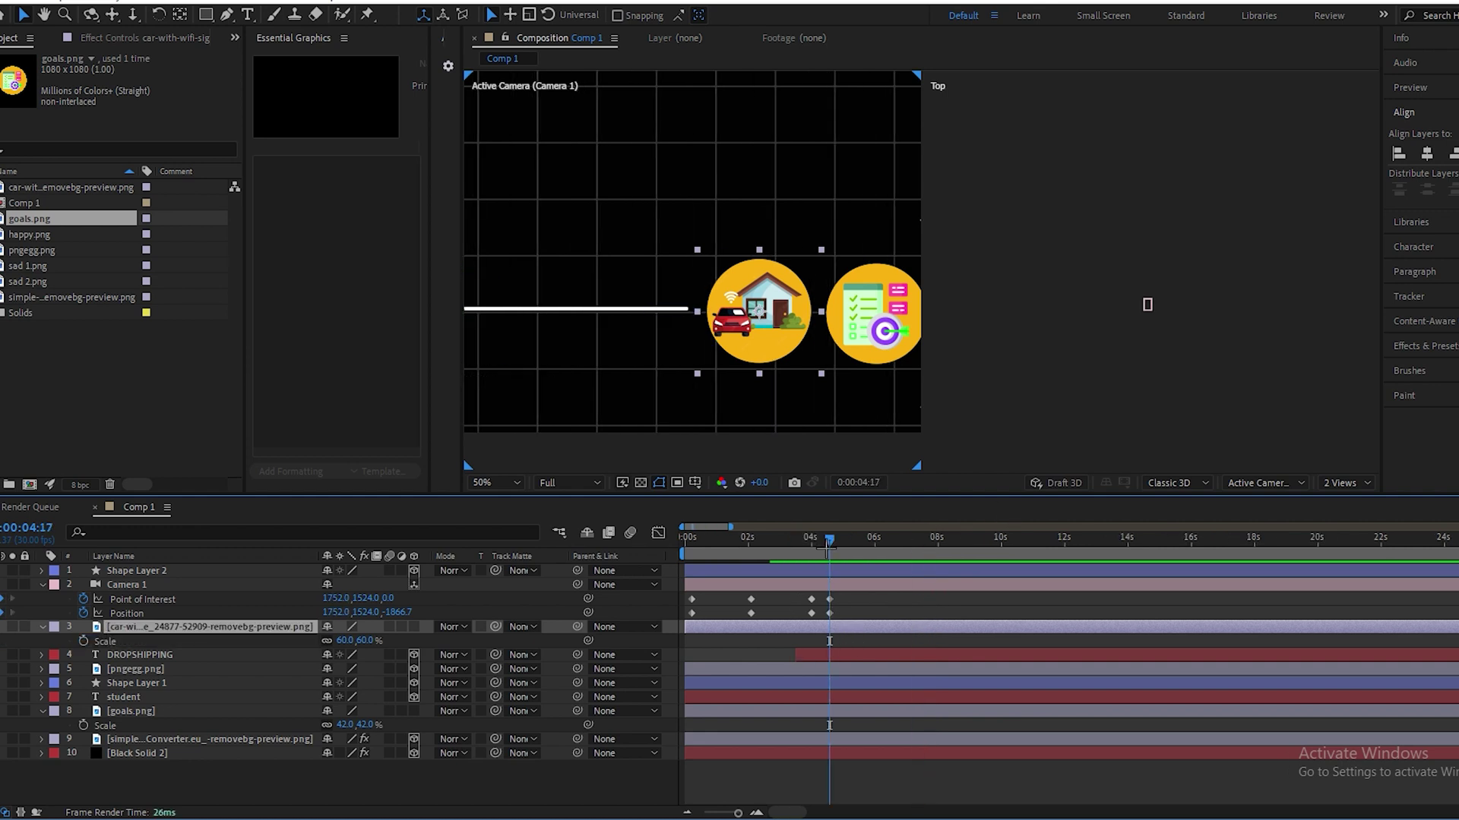
key("space")
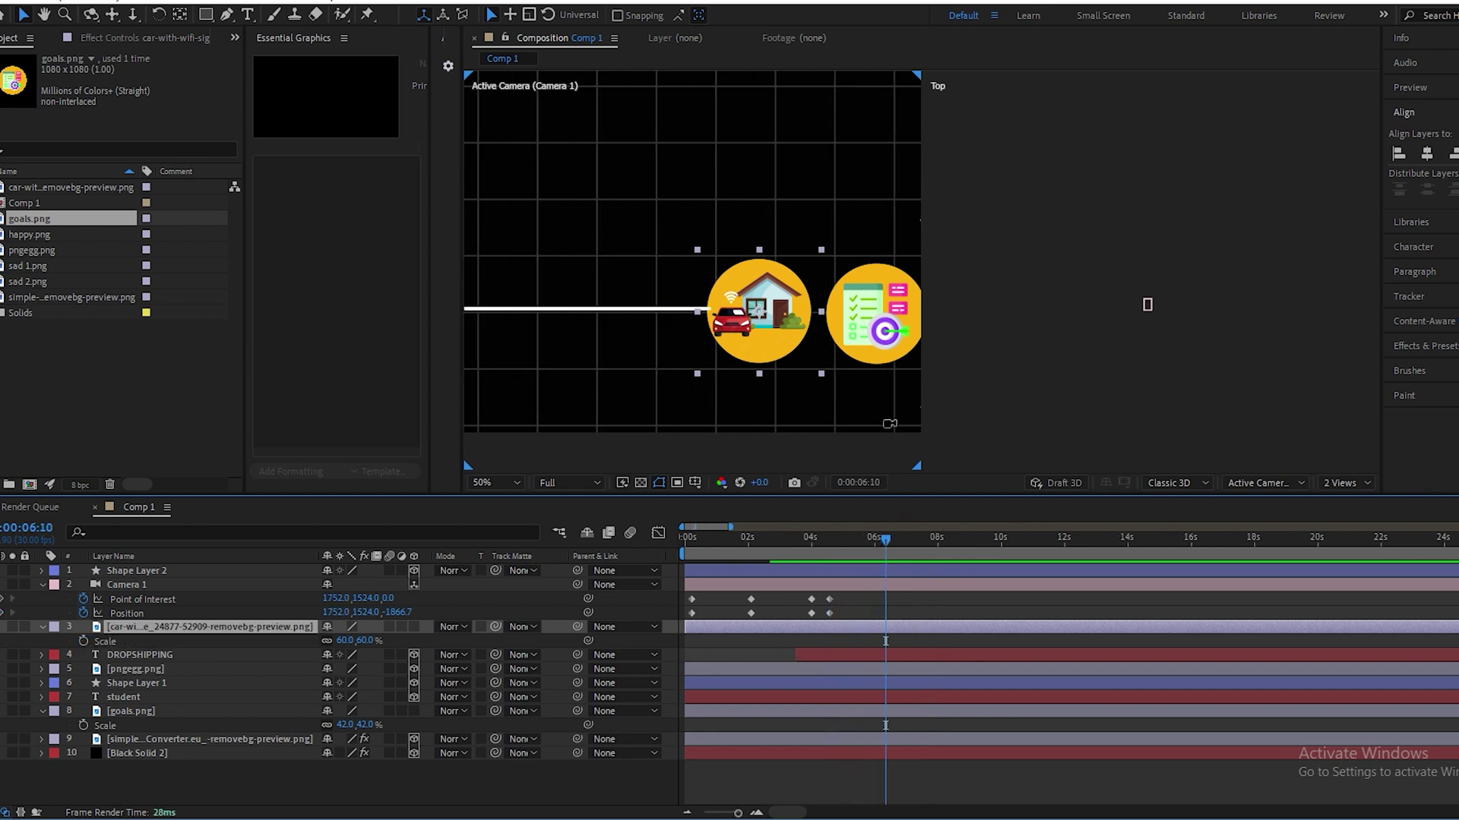
key("comma")
left_click_drag(885, 353, 853, 357)
left_click(843, 357)
left_click_drag(886, 538, 874, 538)
left_click(84, 641)
left_click(344, 639)
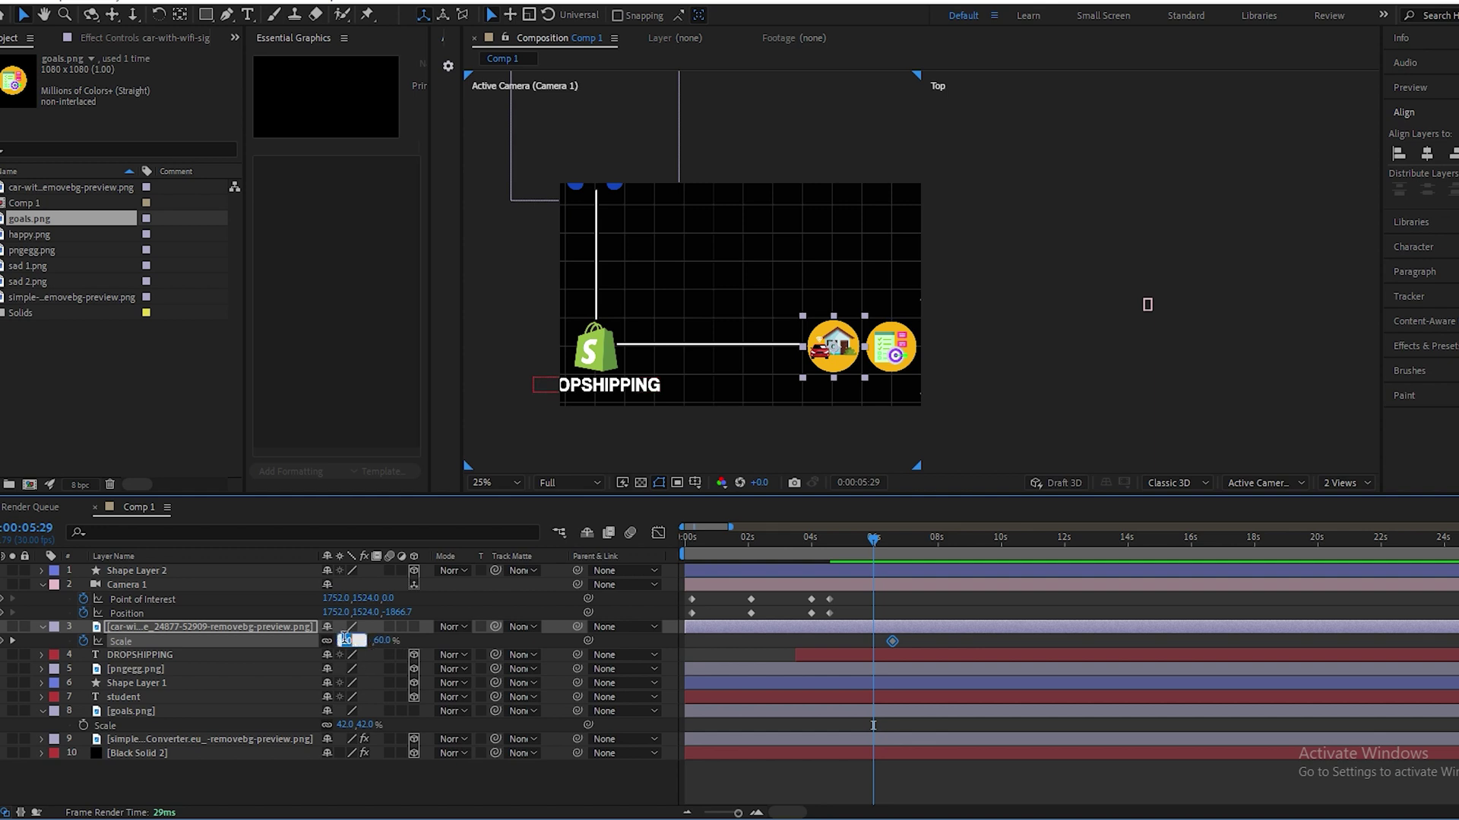
type("0")
key("Return")
- Ease the car-and-house Scale keyframes and extend the ending keyframe's influence to 100% in the speed graph, previewing the pop-in
key("equal")
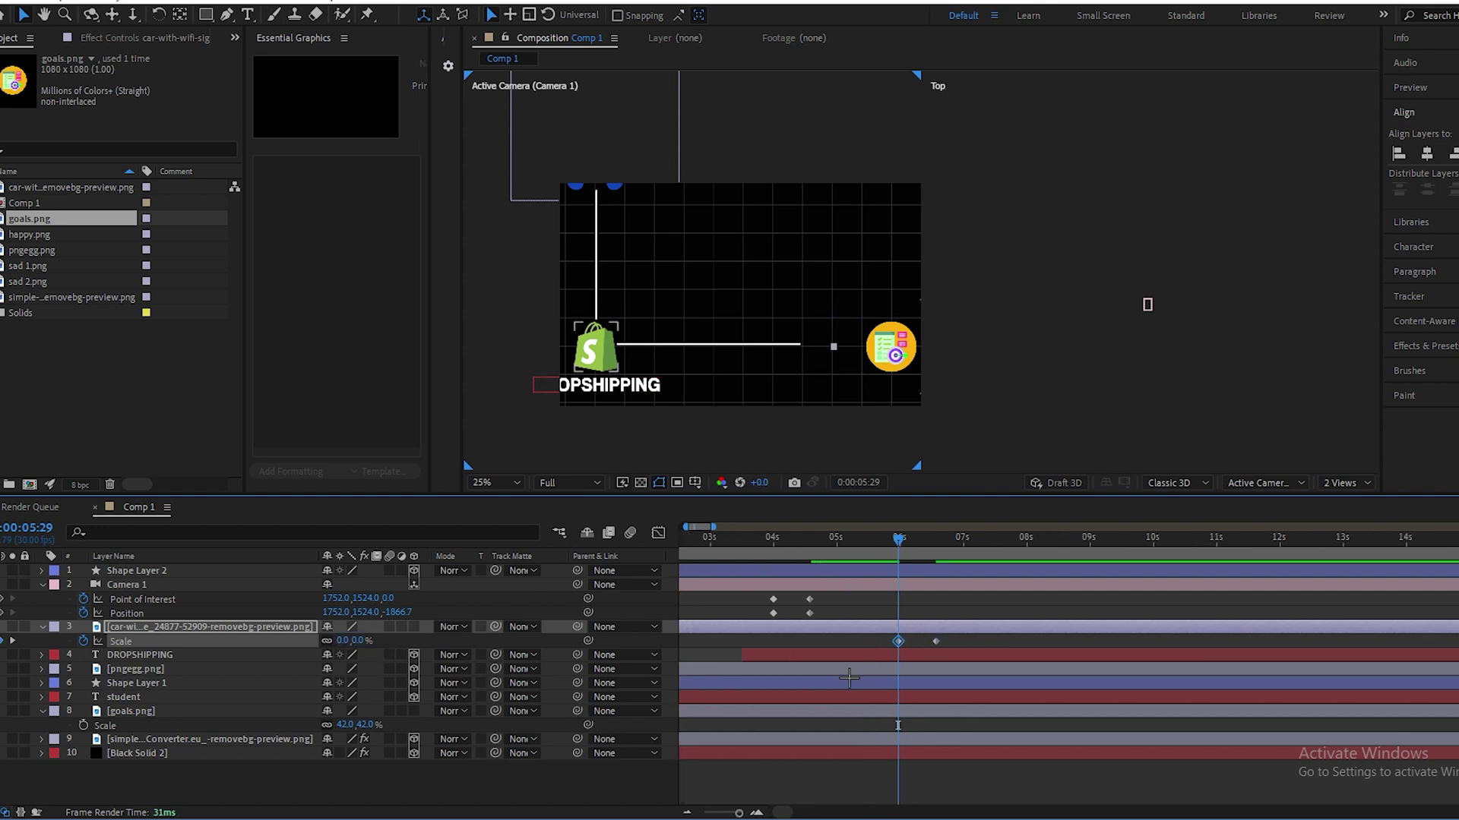
left_click_drag(970, 646, 858, 641)
left_click(658, 532)
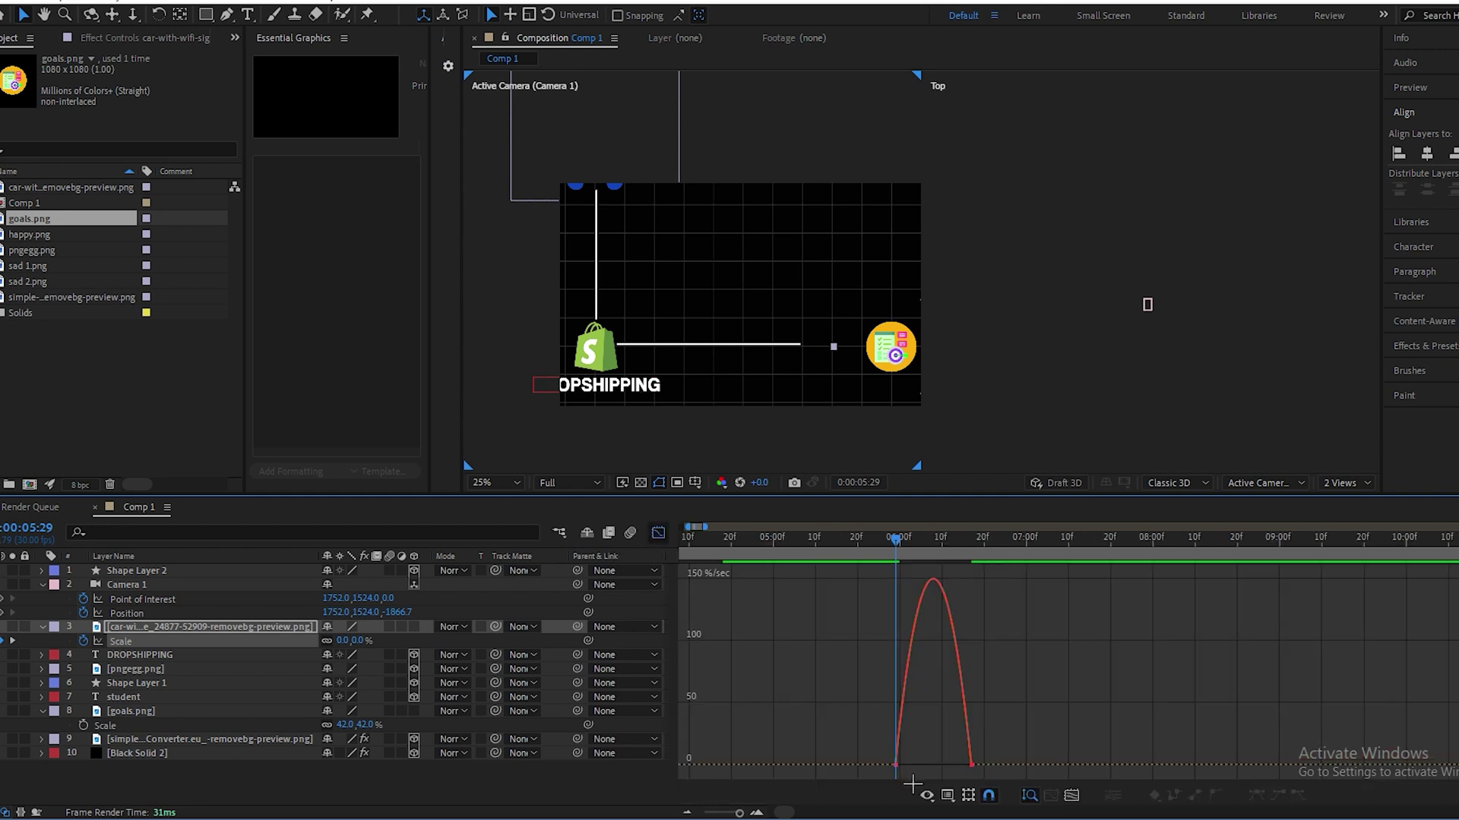
key("equal")
left_click(1030, 766)
left_click_drag(1010, 766, 954, 765)
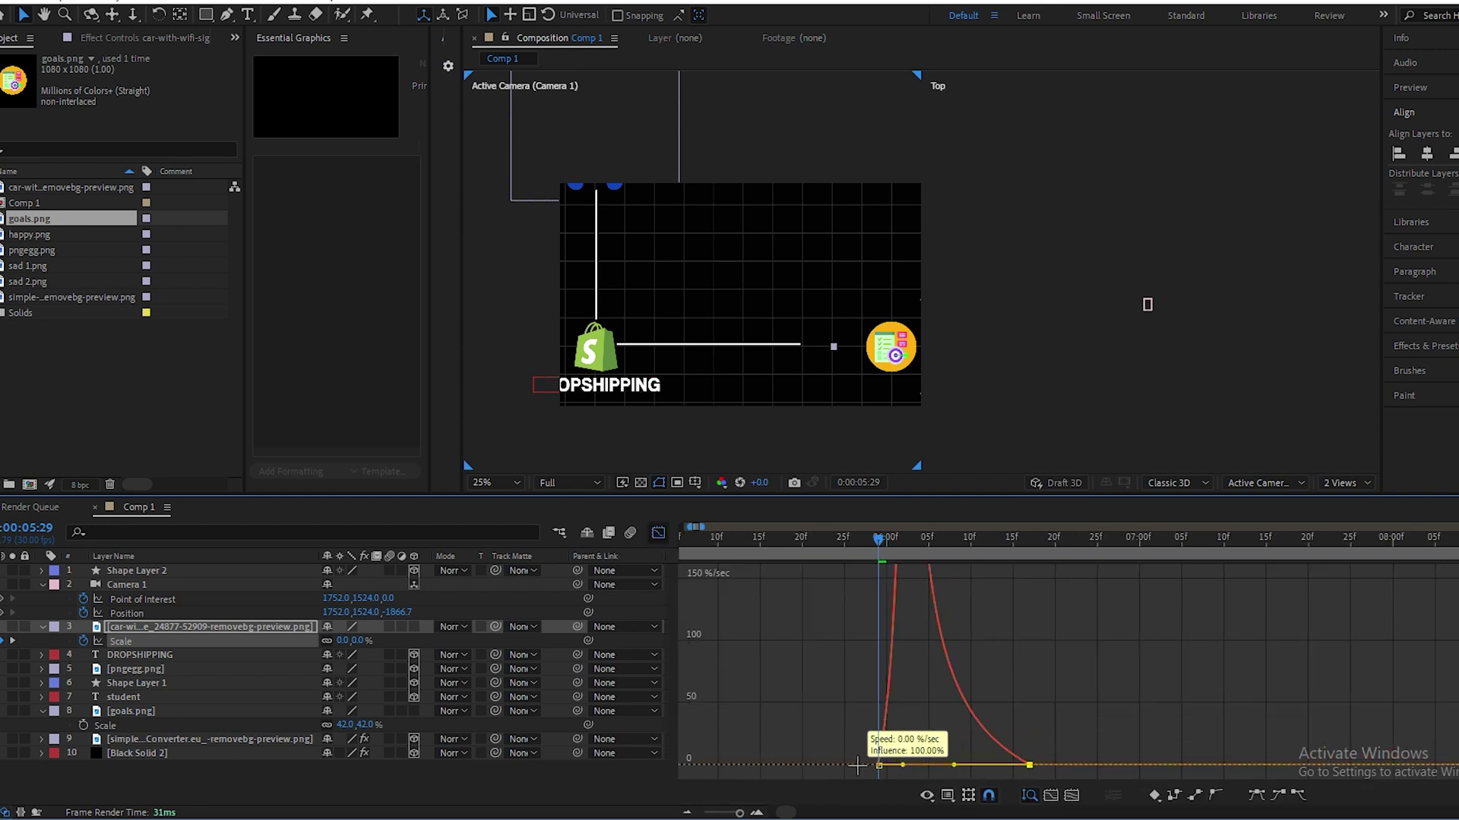
left_click(658, 533)
key("space")
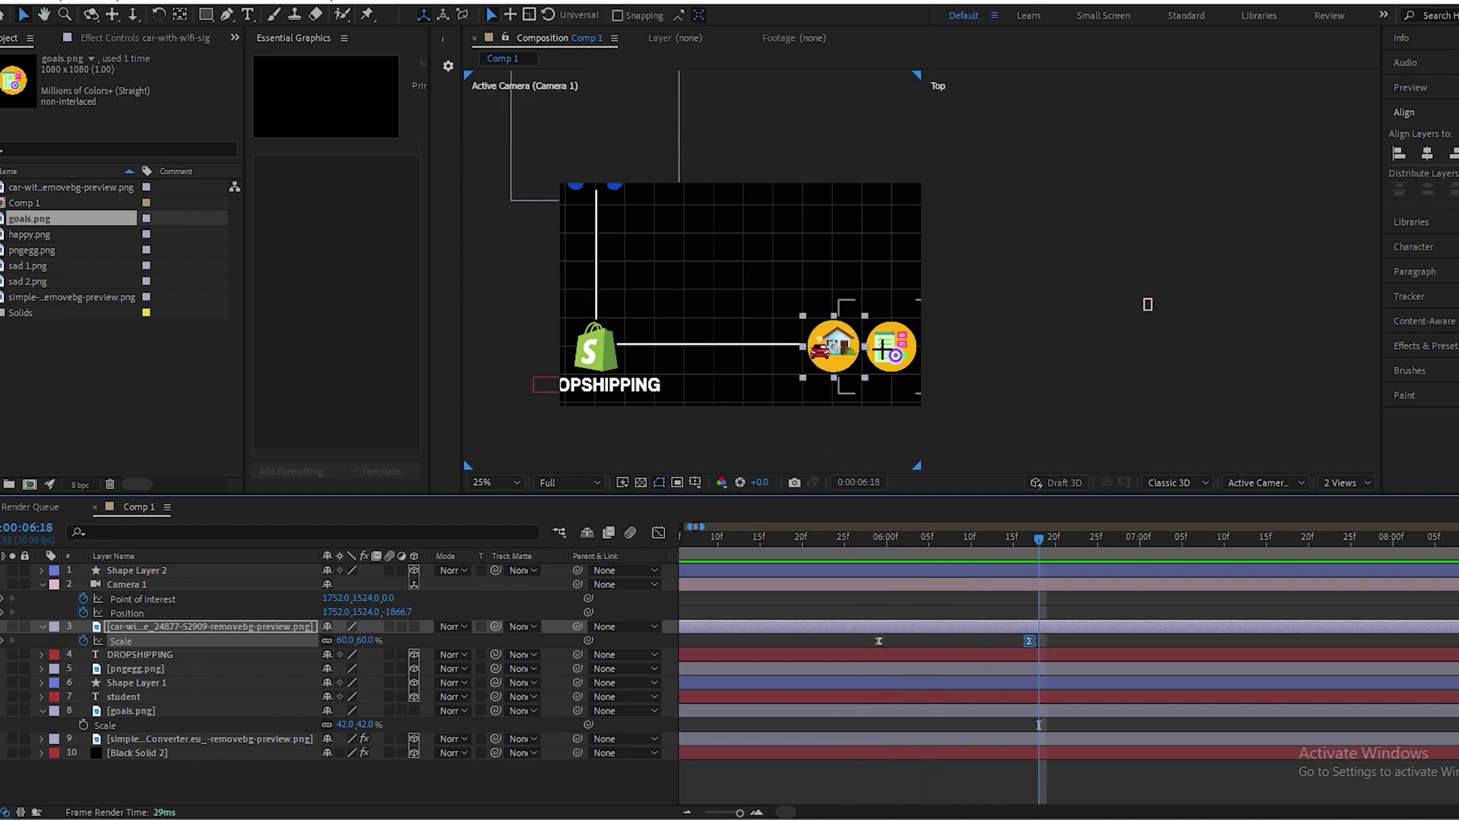
- Keyframe the goals image's Scale from 0% at 0:00:06:17 to 42% just before 0:00:07:00
left_click(881, 349)
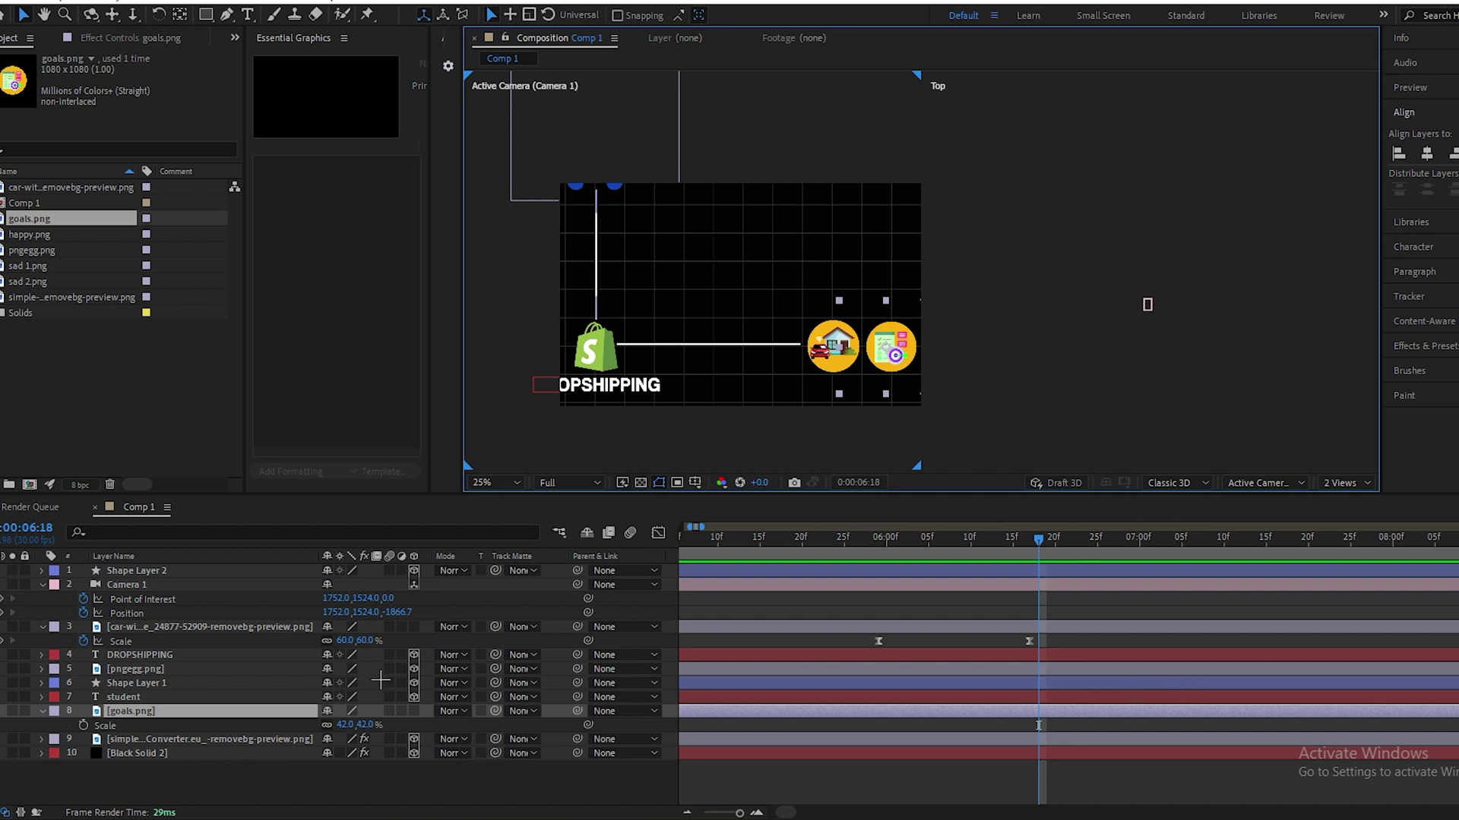
mouse_move(1047, 541)
left_mouse_down()
mouse_move(1132, 540)
mouse_move(1029, 541)
left_mouse_up()
left_click(83, 725)
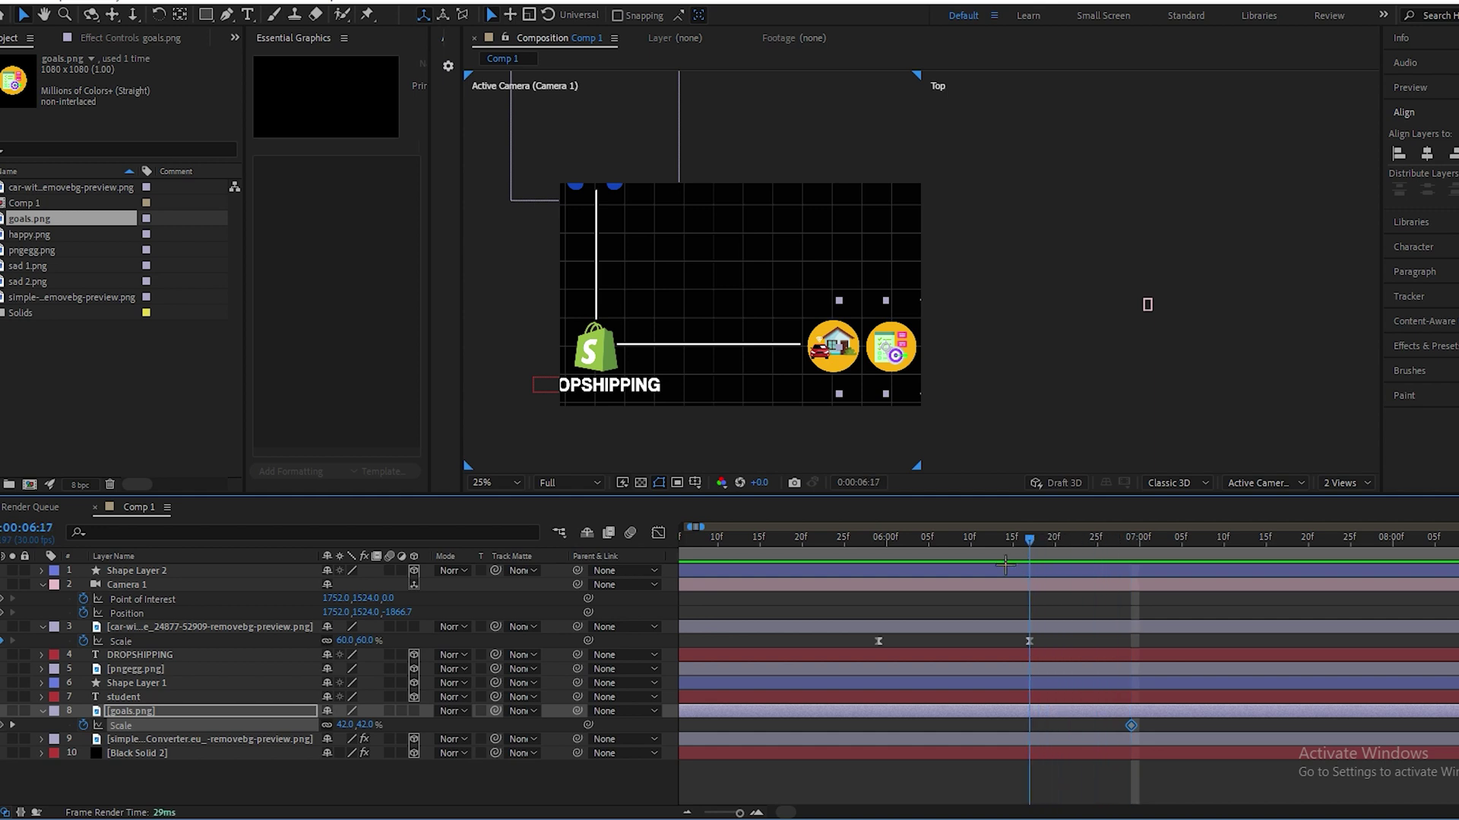
left_click(344, 725)
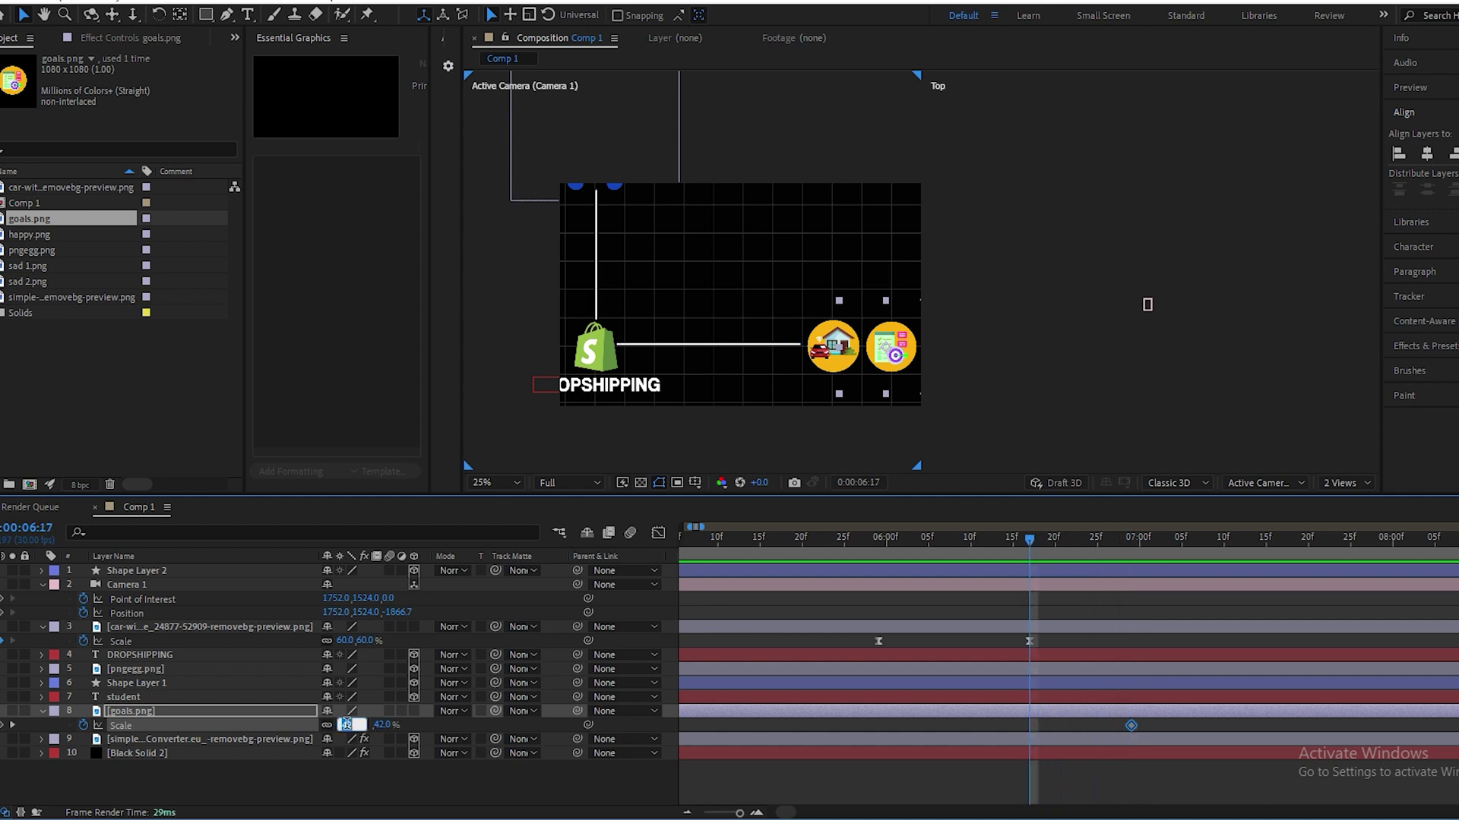
key("Return")
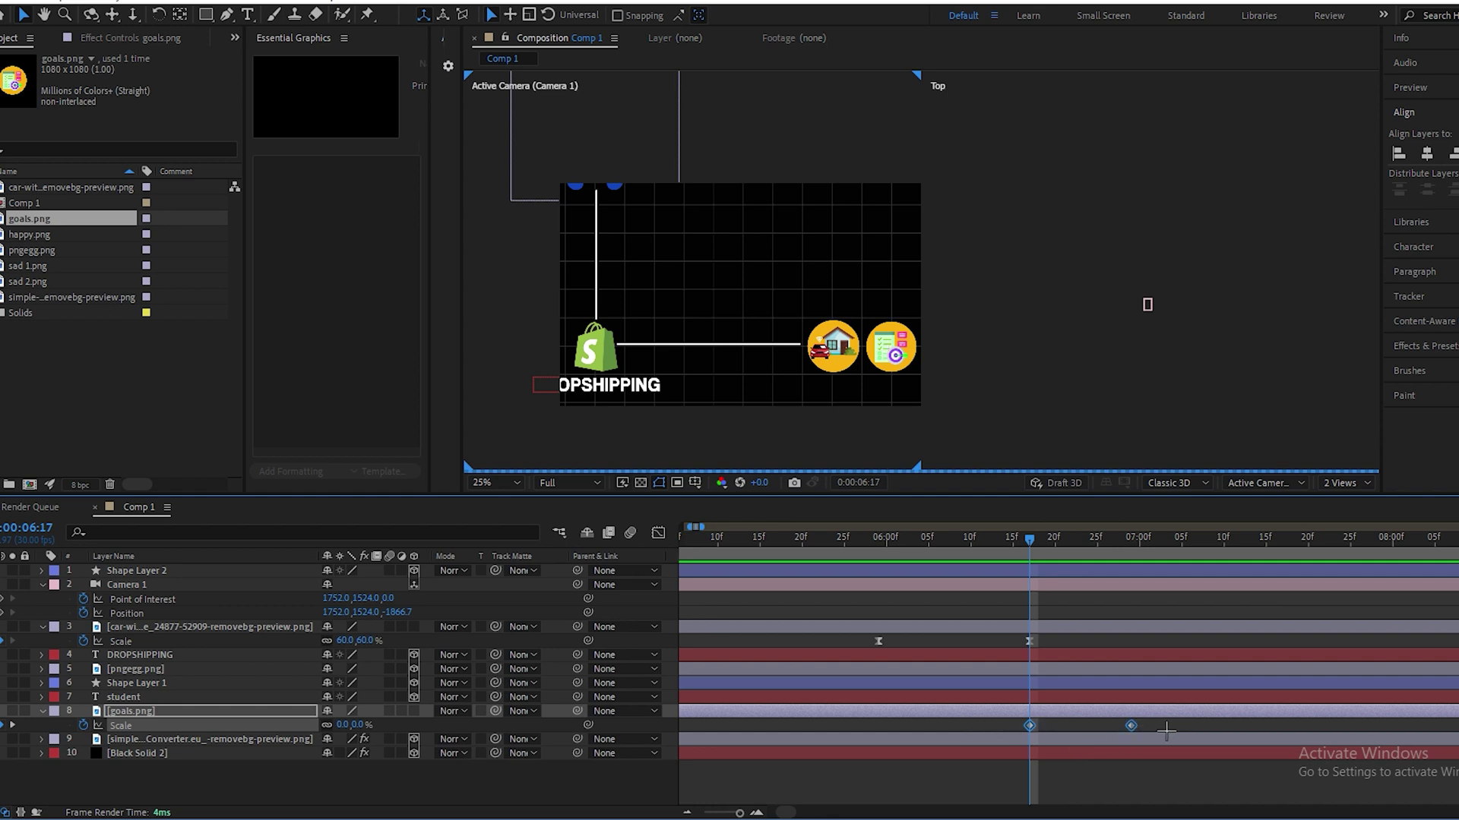
- Easy-ease both goals Scale keyframes and lengthen the ending keyframe's incoming influence in the speed graph for a fast start
left_click(1170, 721)
left_click_drag(1170, 720, 980, 727)
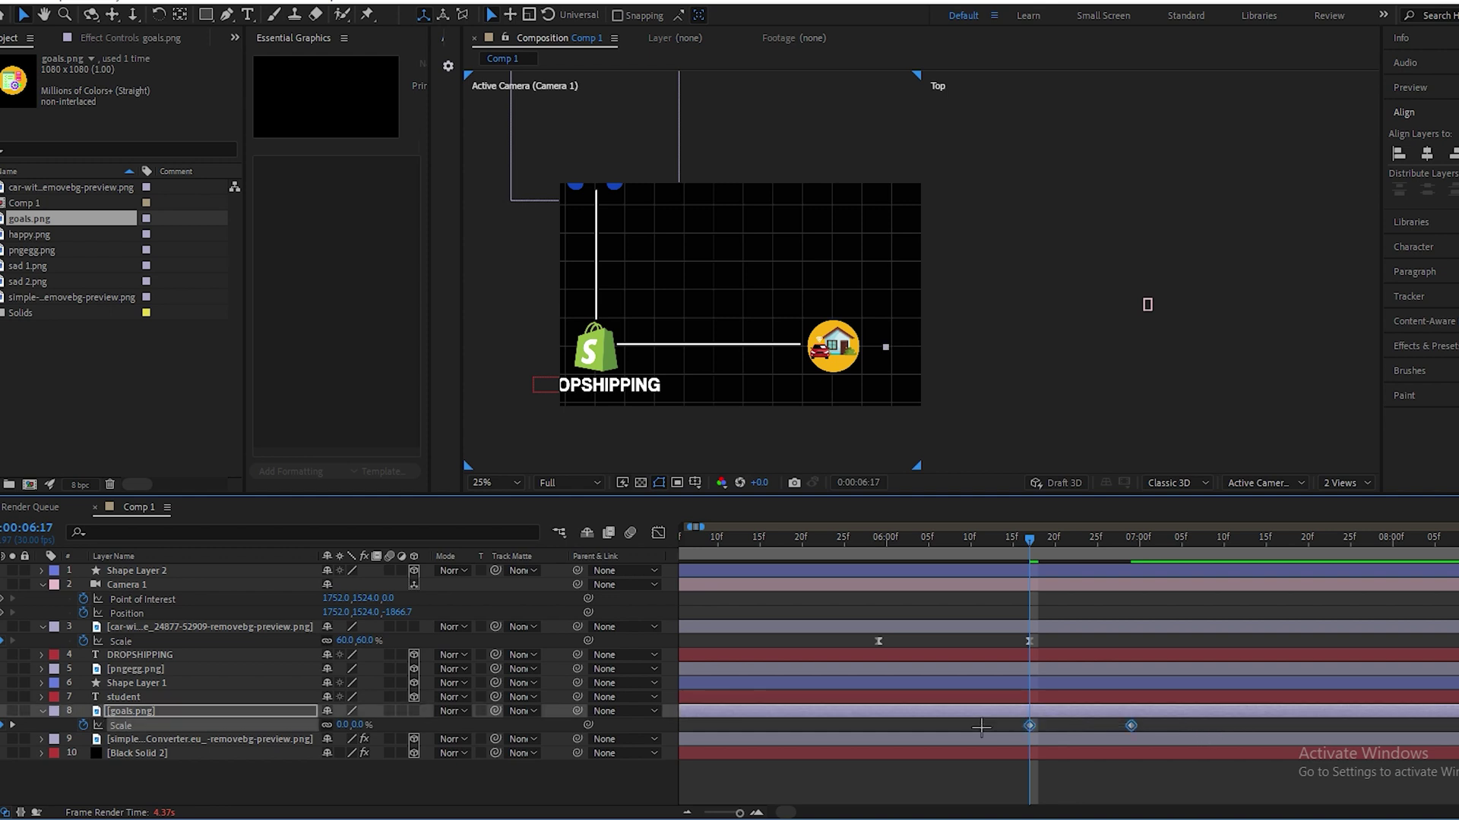
key("F9")
left_click(656, 534)
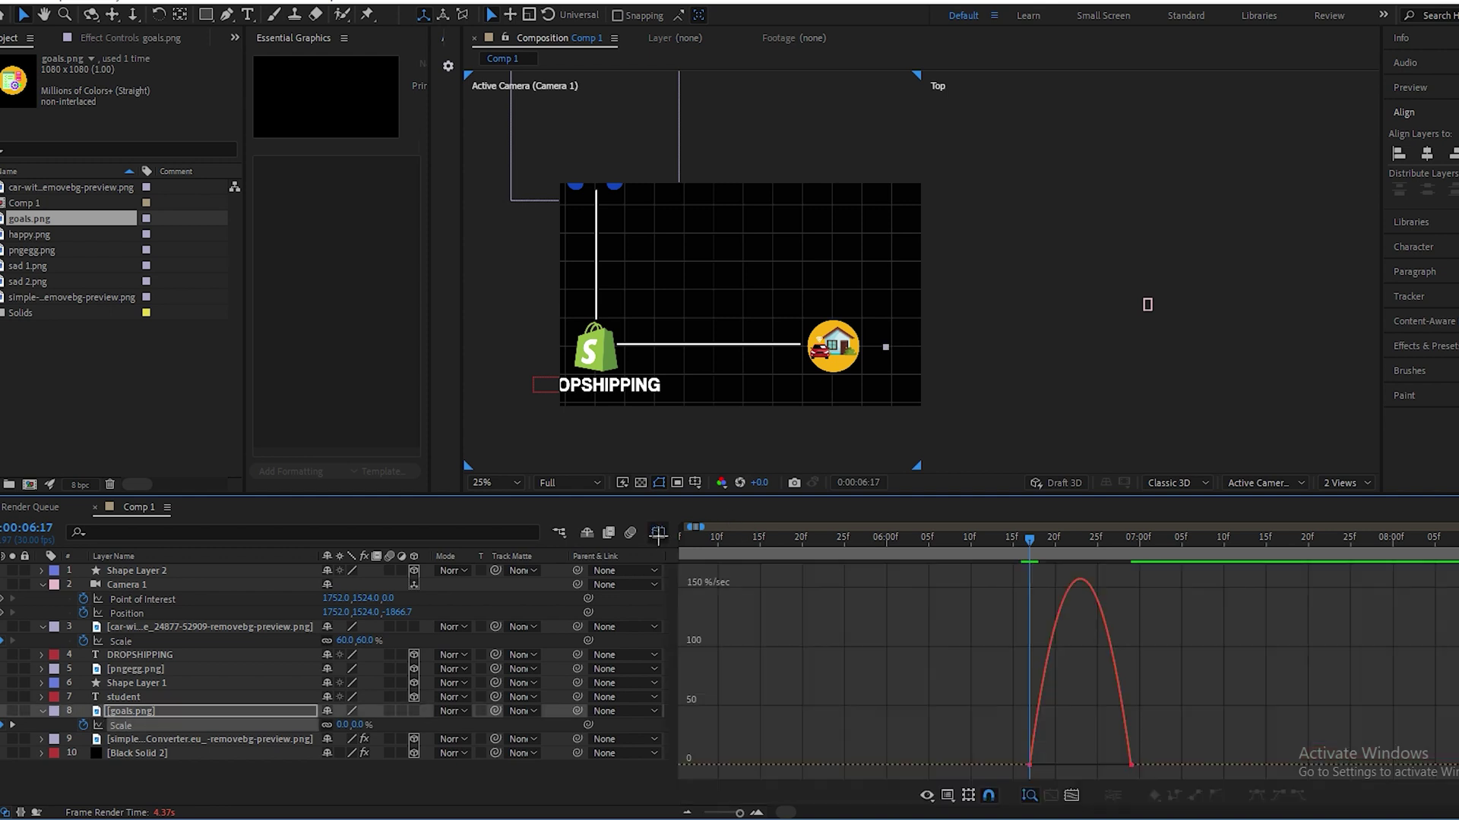
left_click(1131, 765)
left_click_drag(1097, 765, 980, 726)
left_click(659, 531)
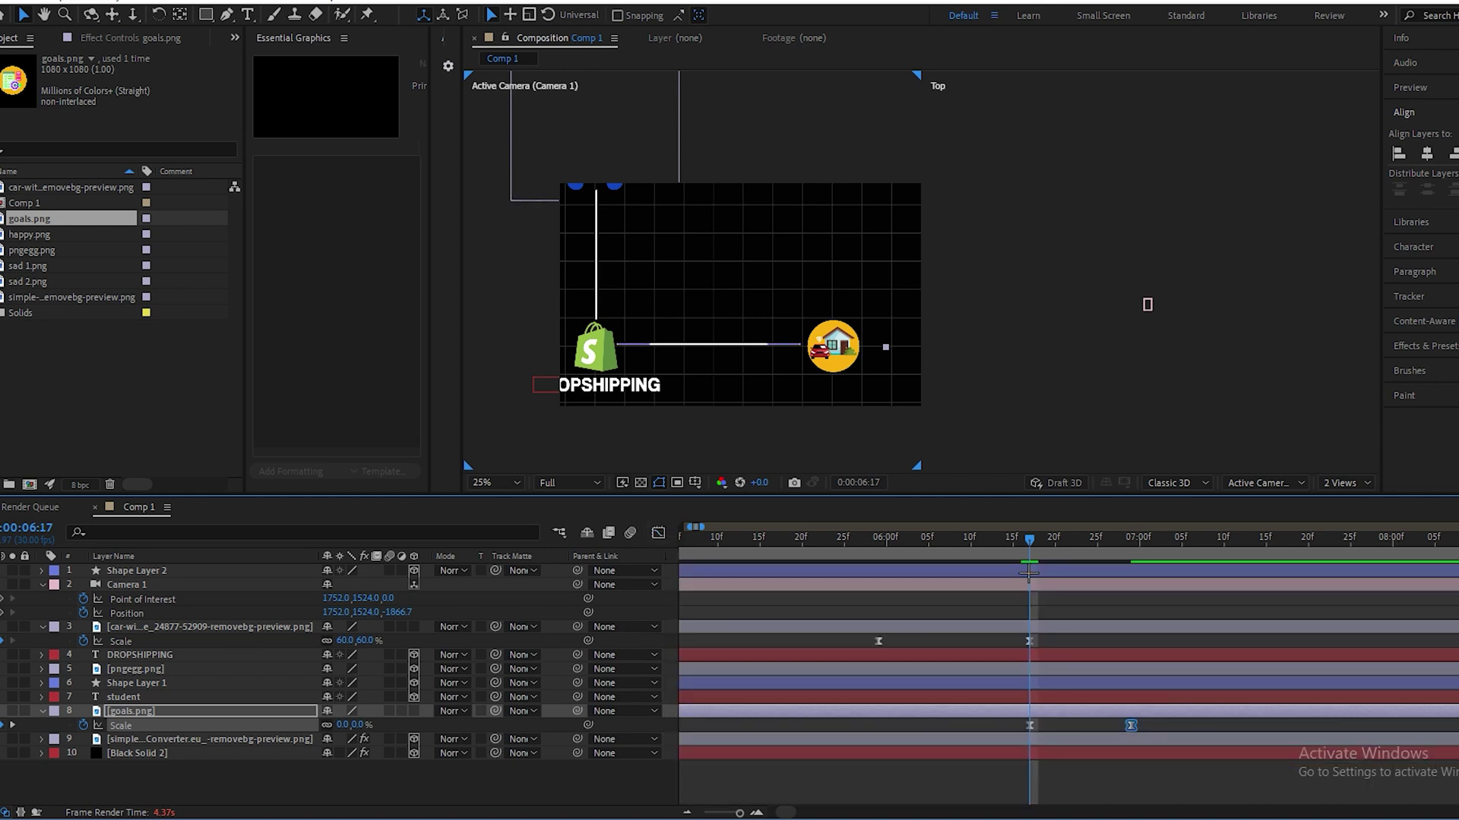
- Preview the whole animation from the start through the icons' appearance
key("space")
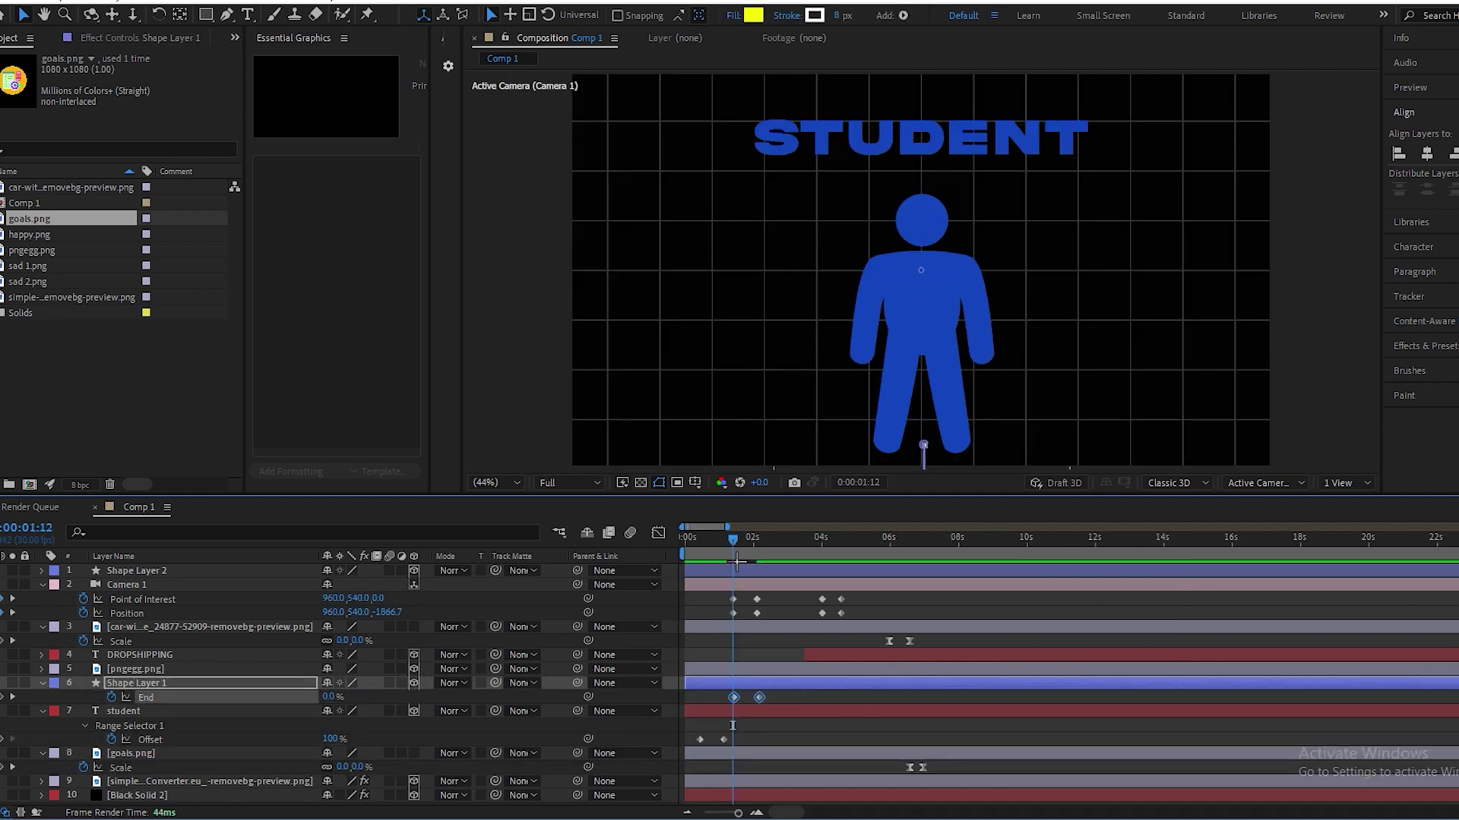
key("Home")
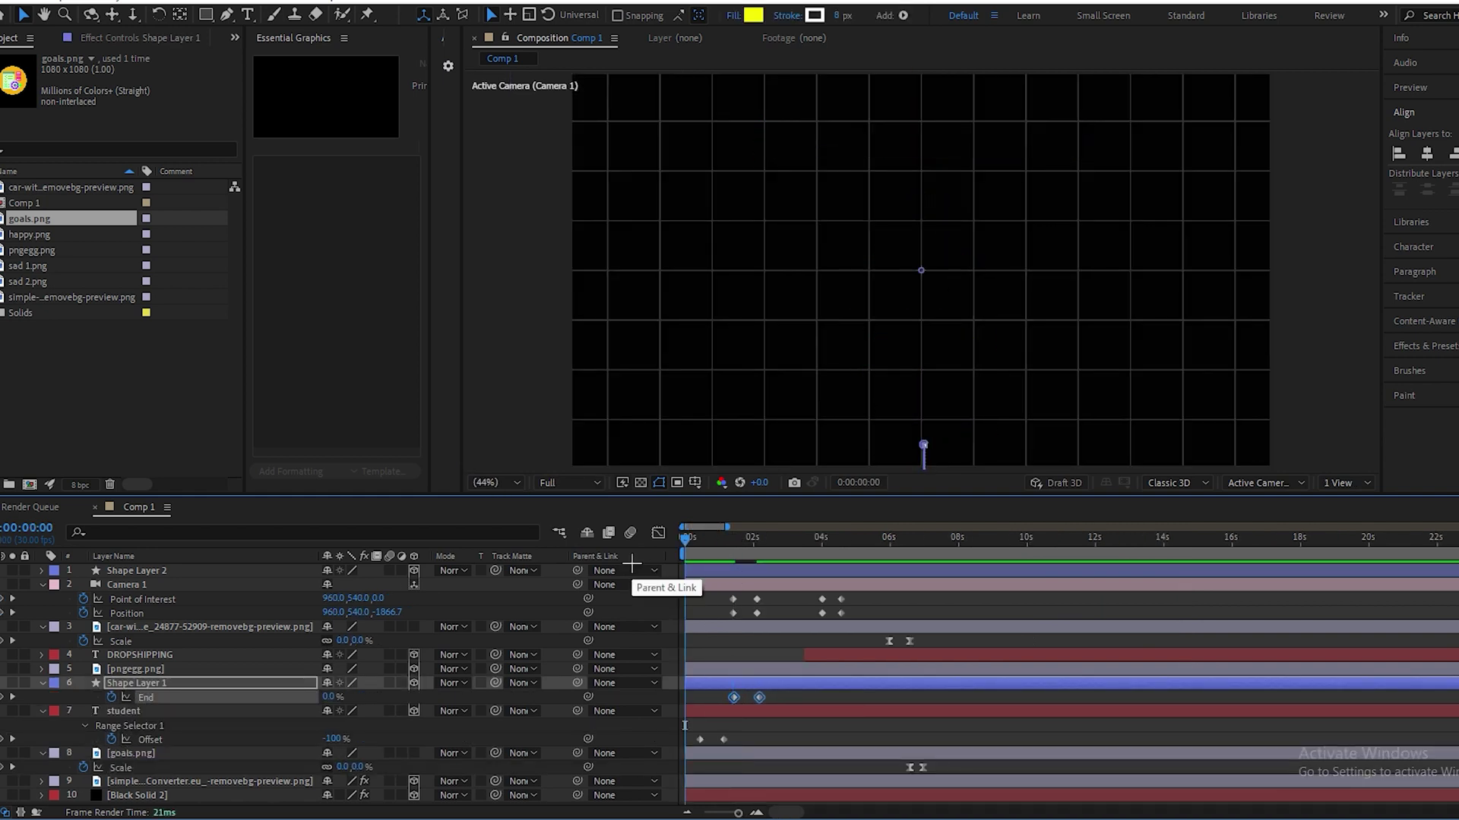
key("space")
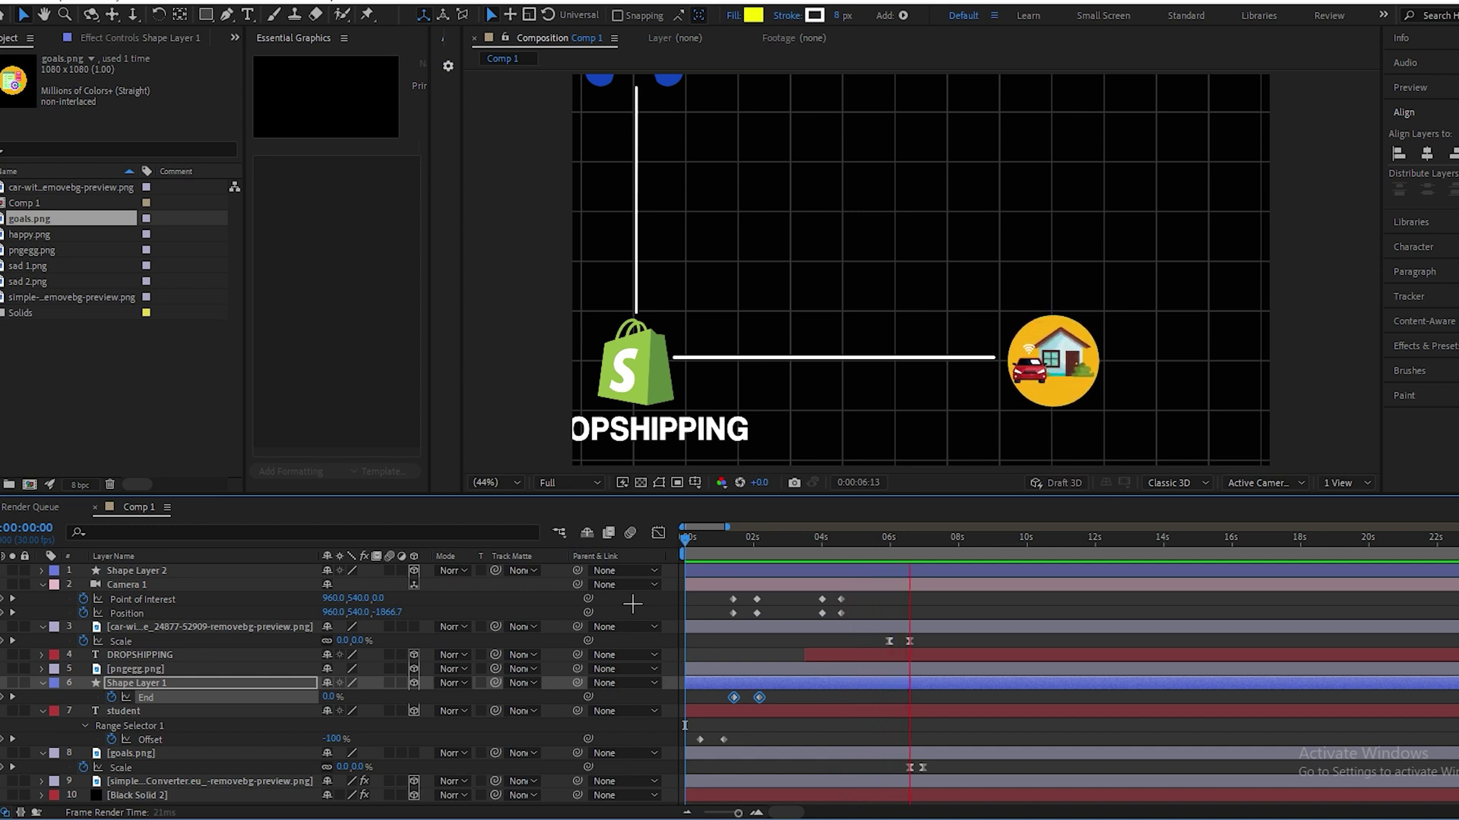
key("space")
- Apply Deep Glow to the vertical line on Shape Layer 1, with Unmult enabled and Exposure set to 0.47
left_click_drag(938, 725, 786, 570)
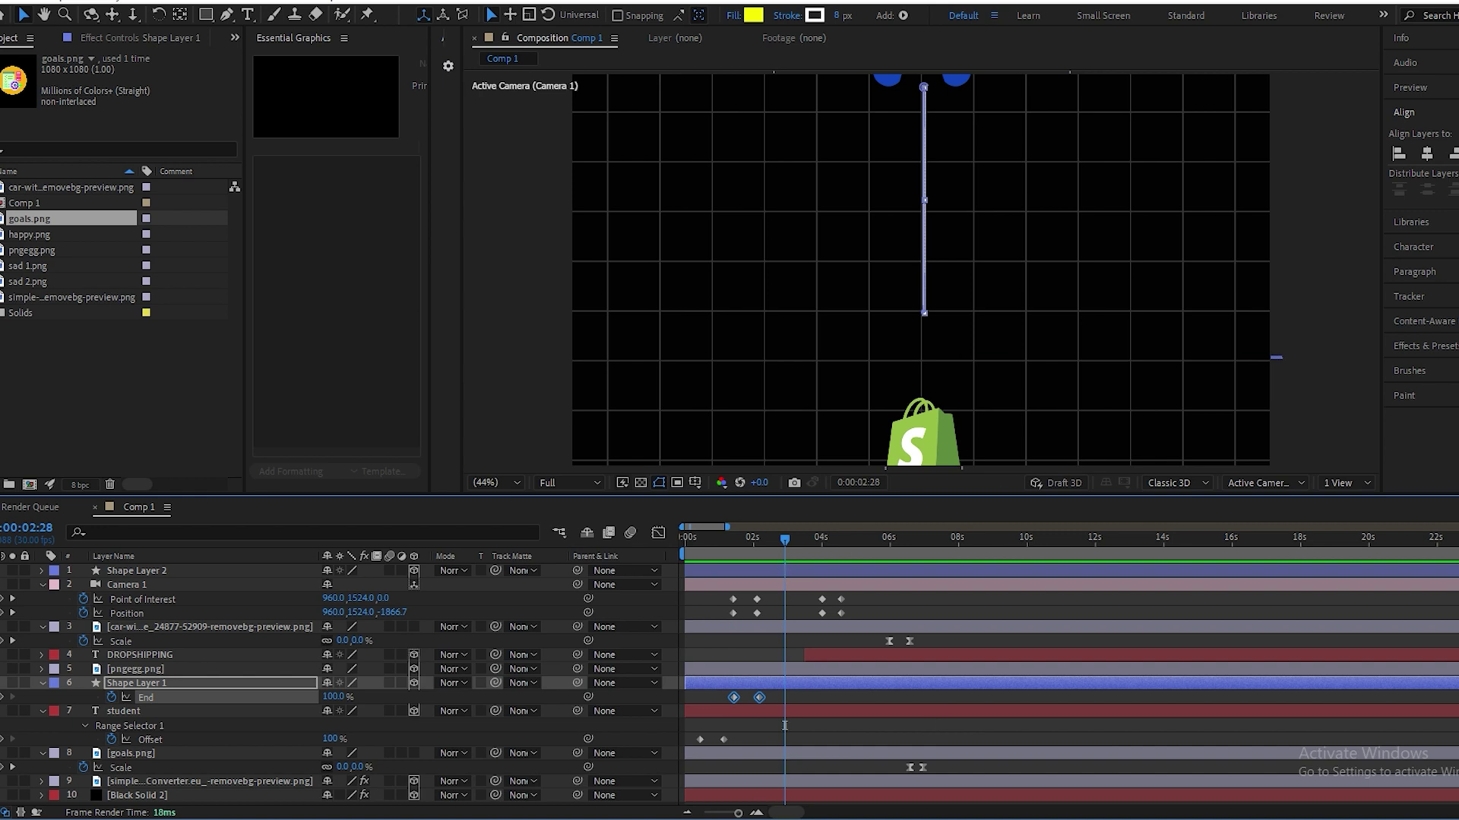
left_click(1425, 345)
left_click(1444, 287)
type("deep")
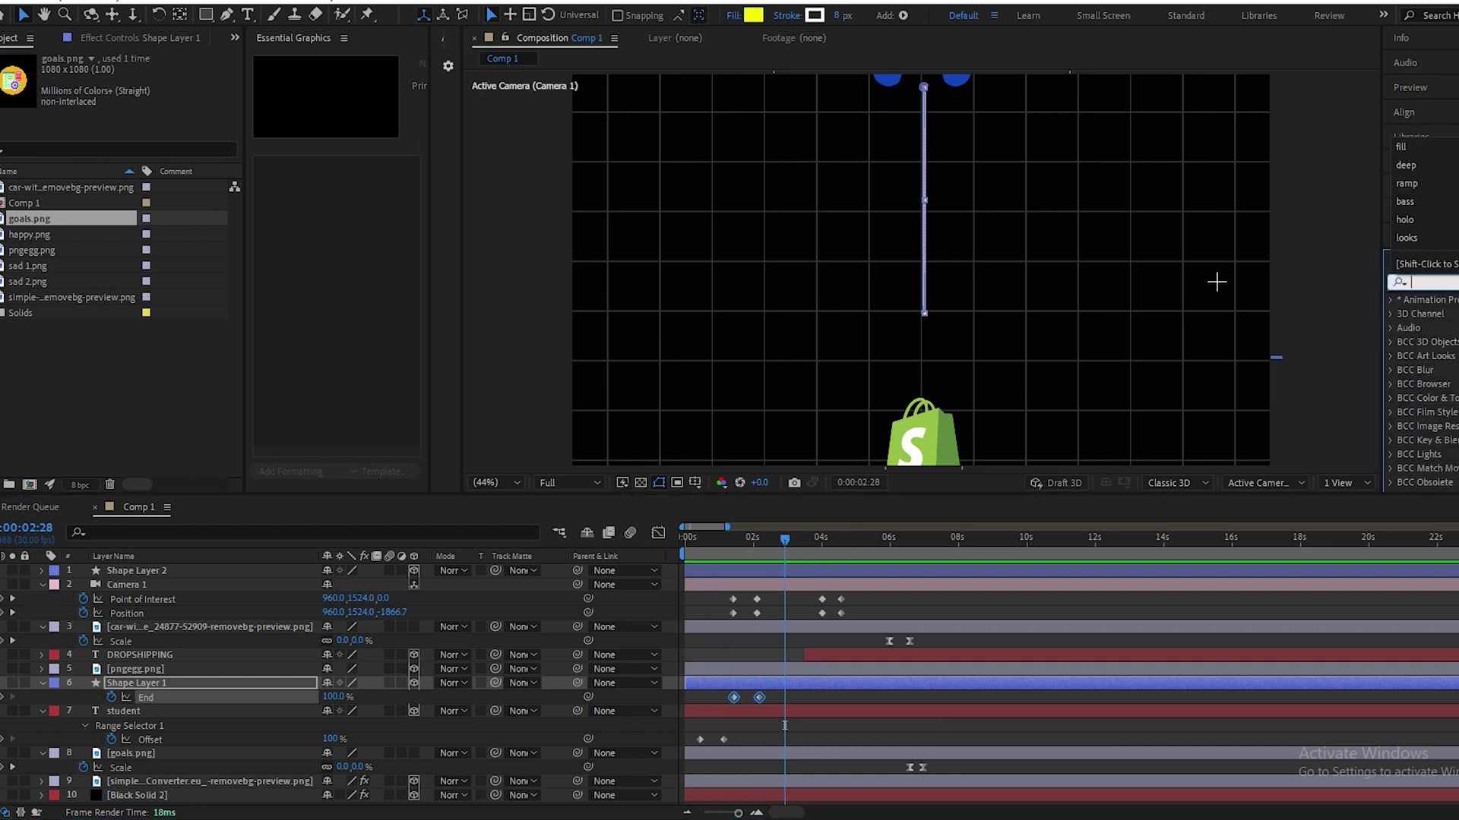
left_click_drag(1382, 396, 925, 236)
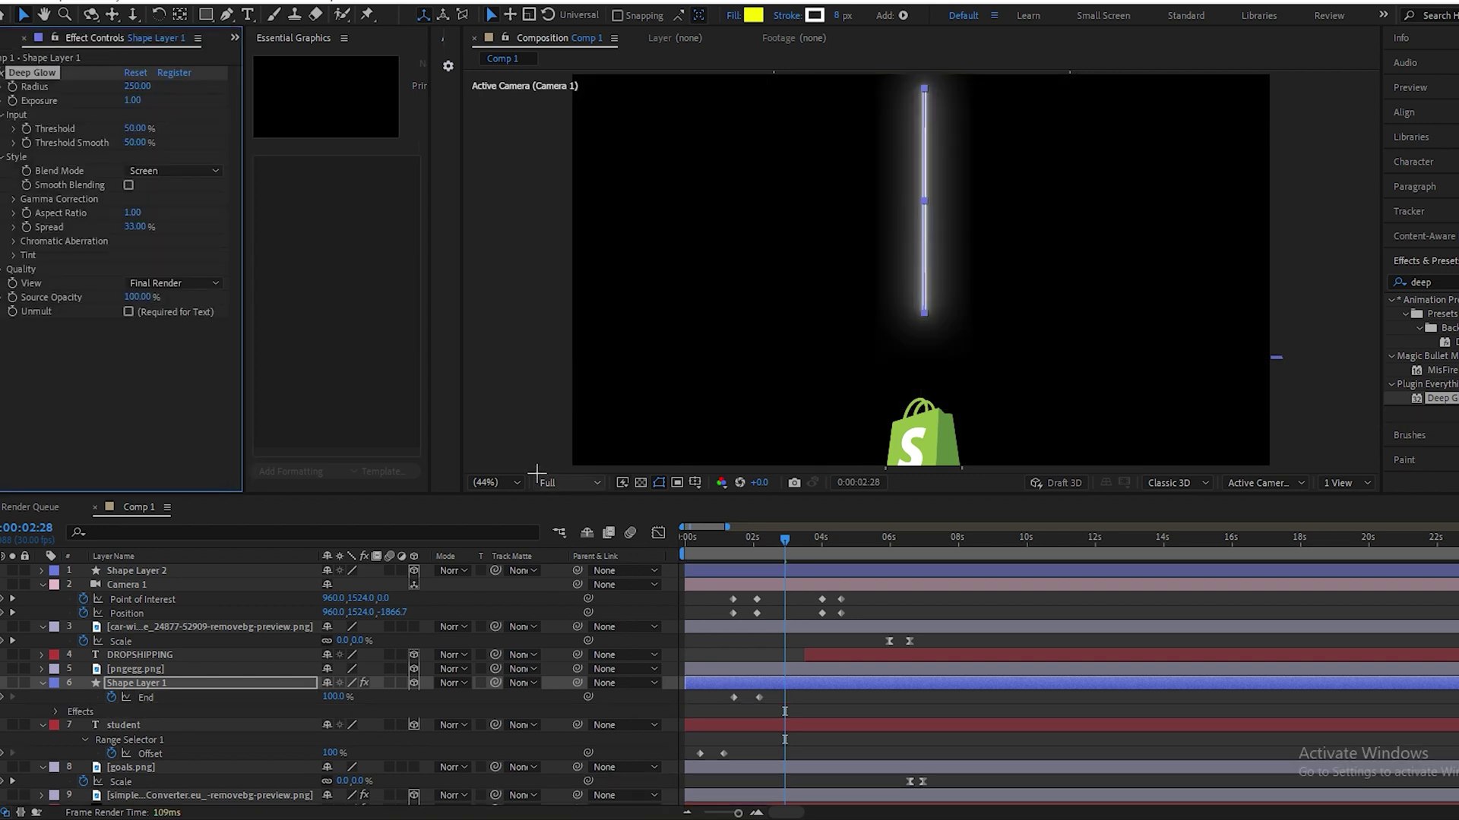
left_click(128, 311)
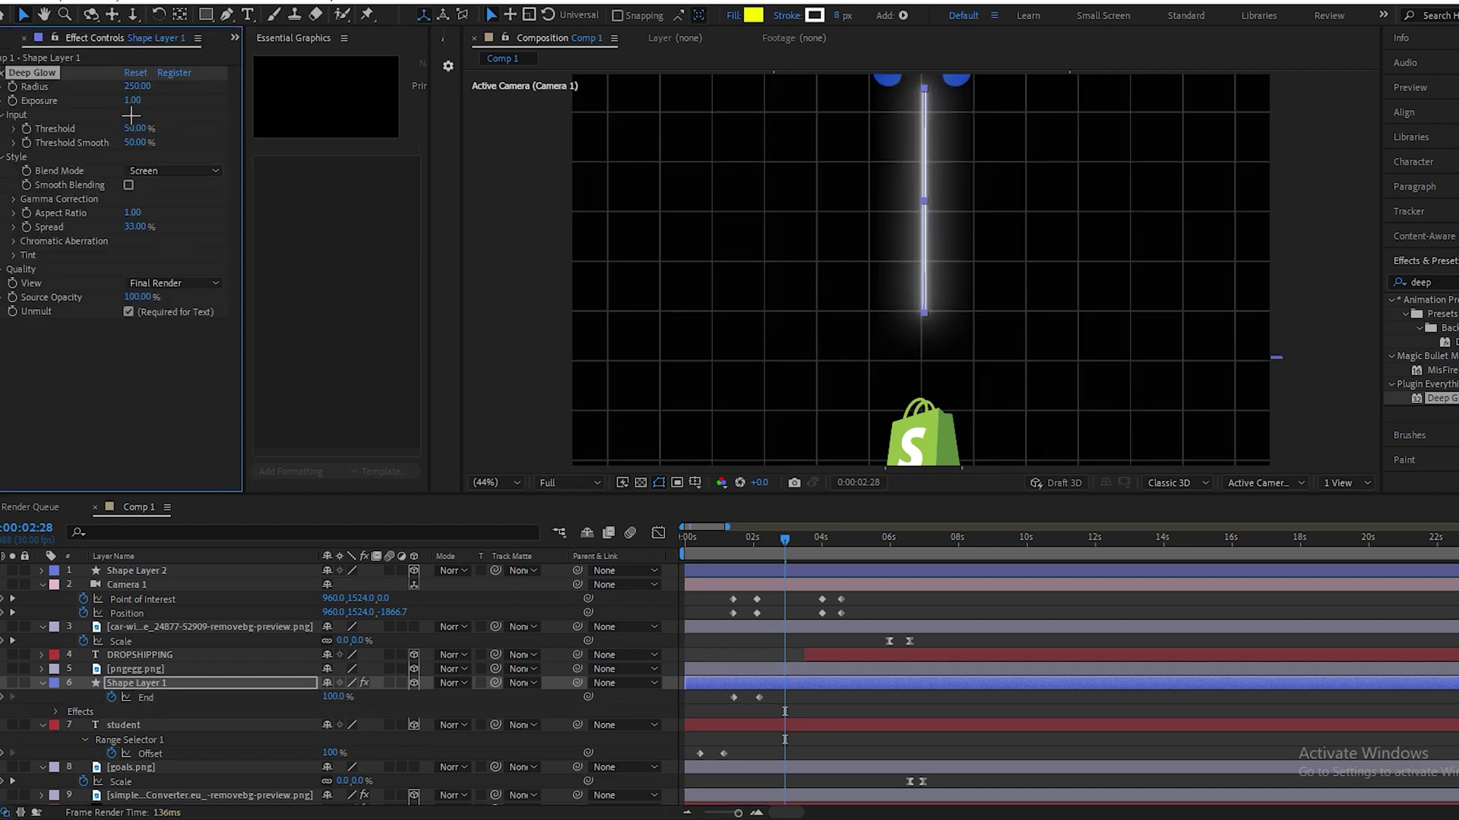
left_click_drag(122, 103, 117, 104)
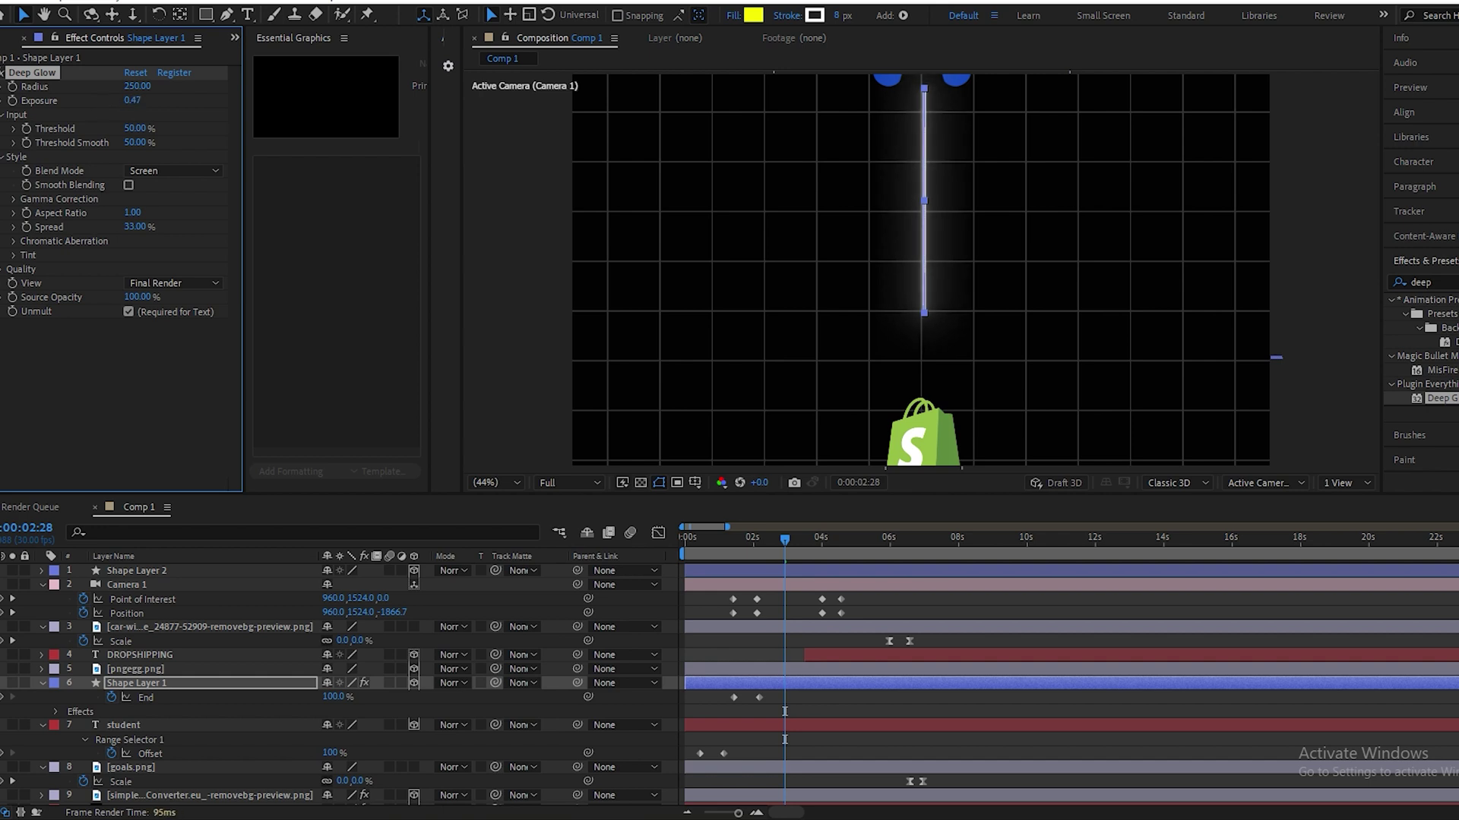
left_click(1441, 398)
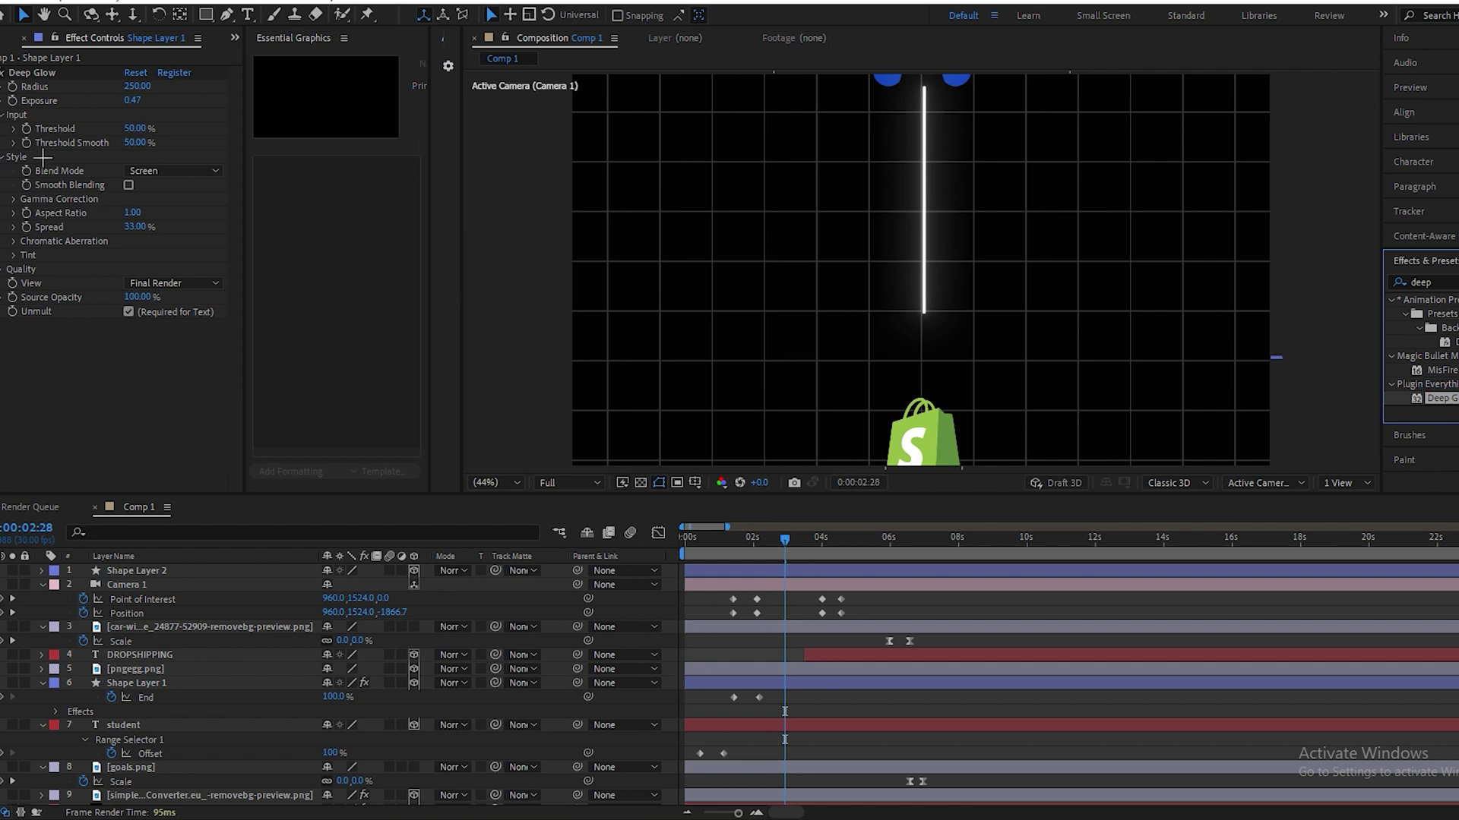
- Copy the Deep Glow effect from Shape Layer 1 onto Shape Layer 2 and the DROPSHIPPING text layer
left_click(45, 72)
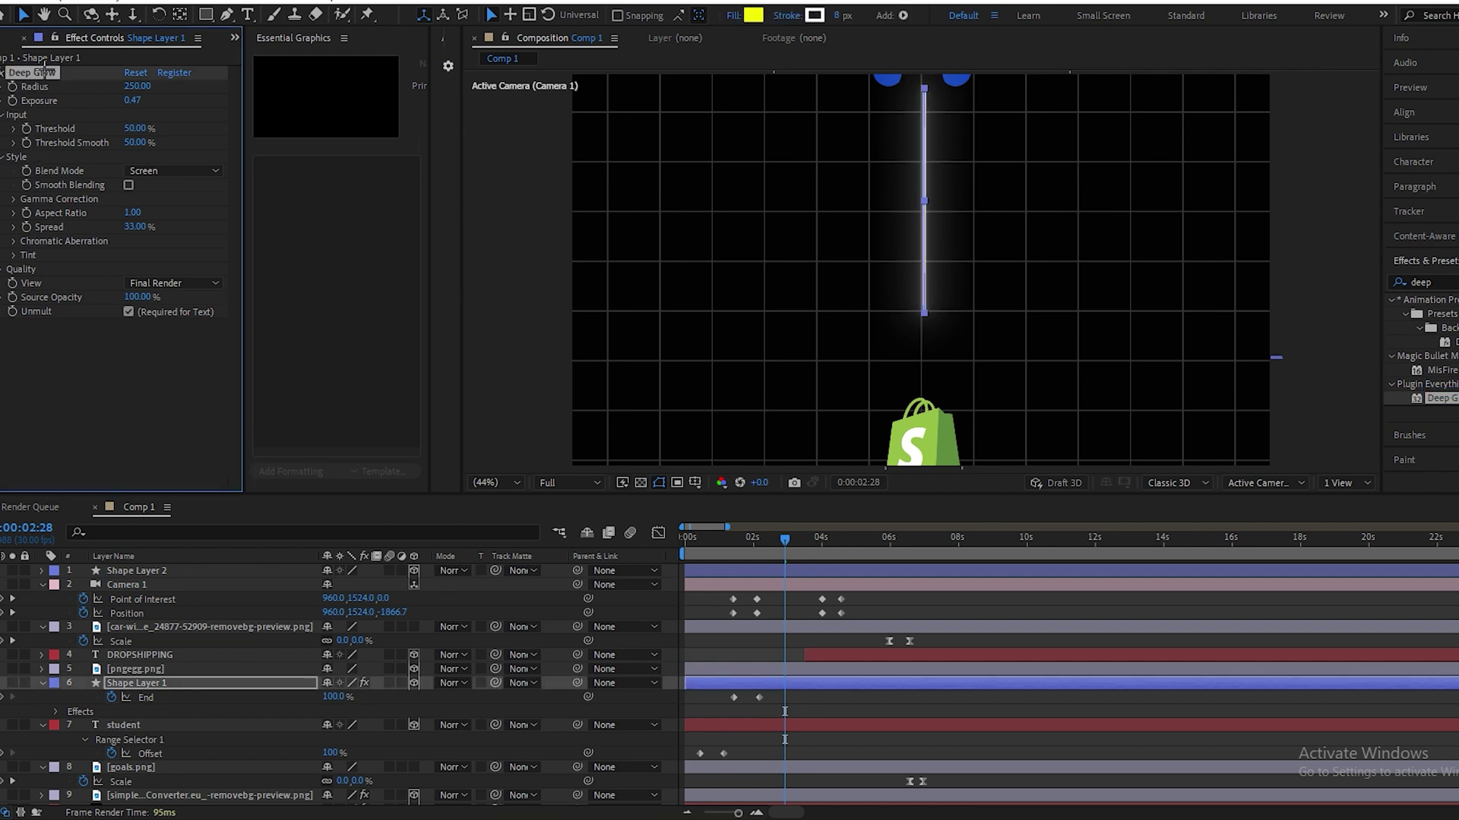
left_click(157, 572)
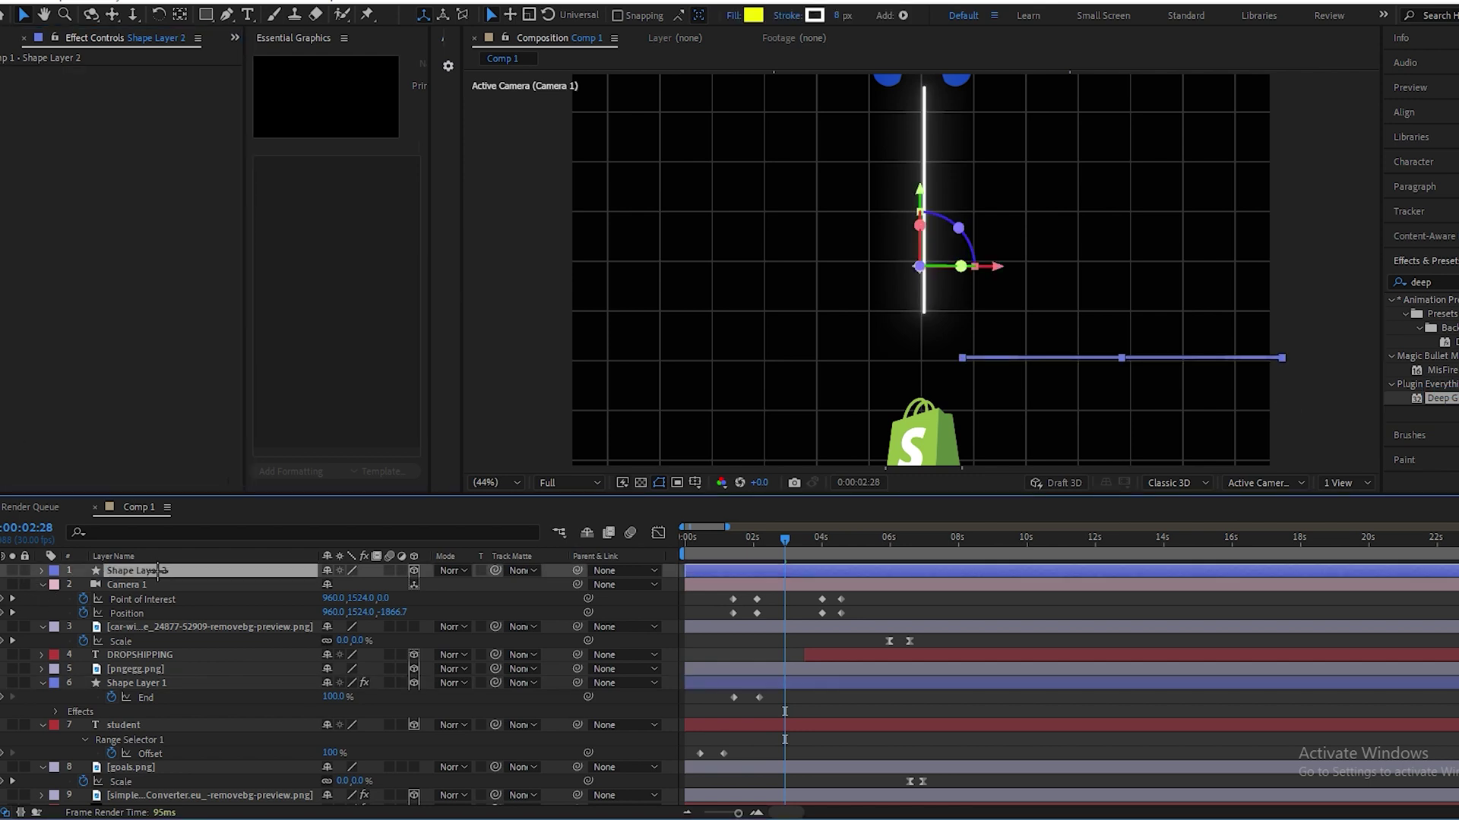
key("ctrl+v")
left_click(816, 541)
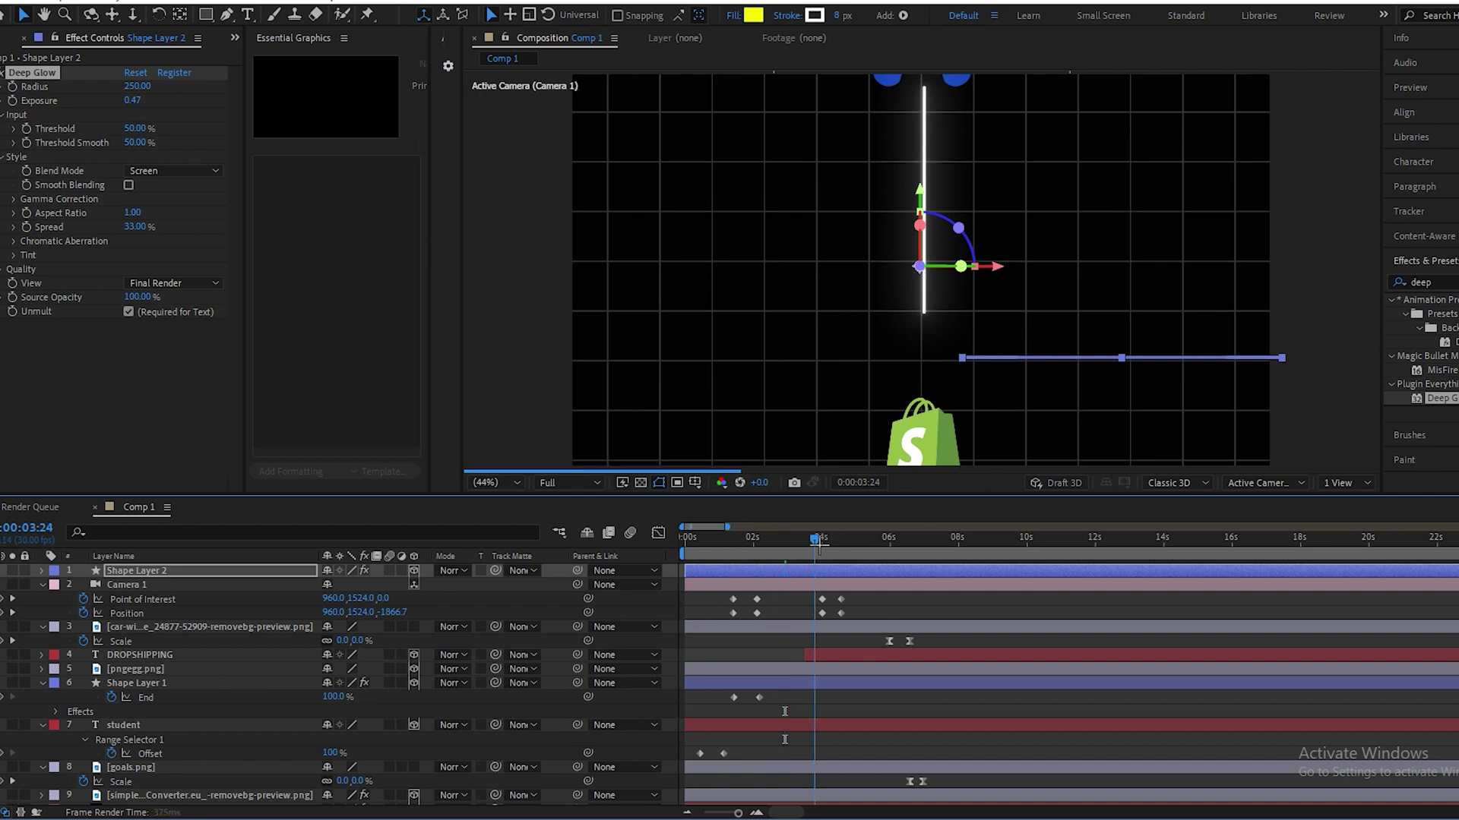
left_click_drag(818, 543, 853, 540)
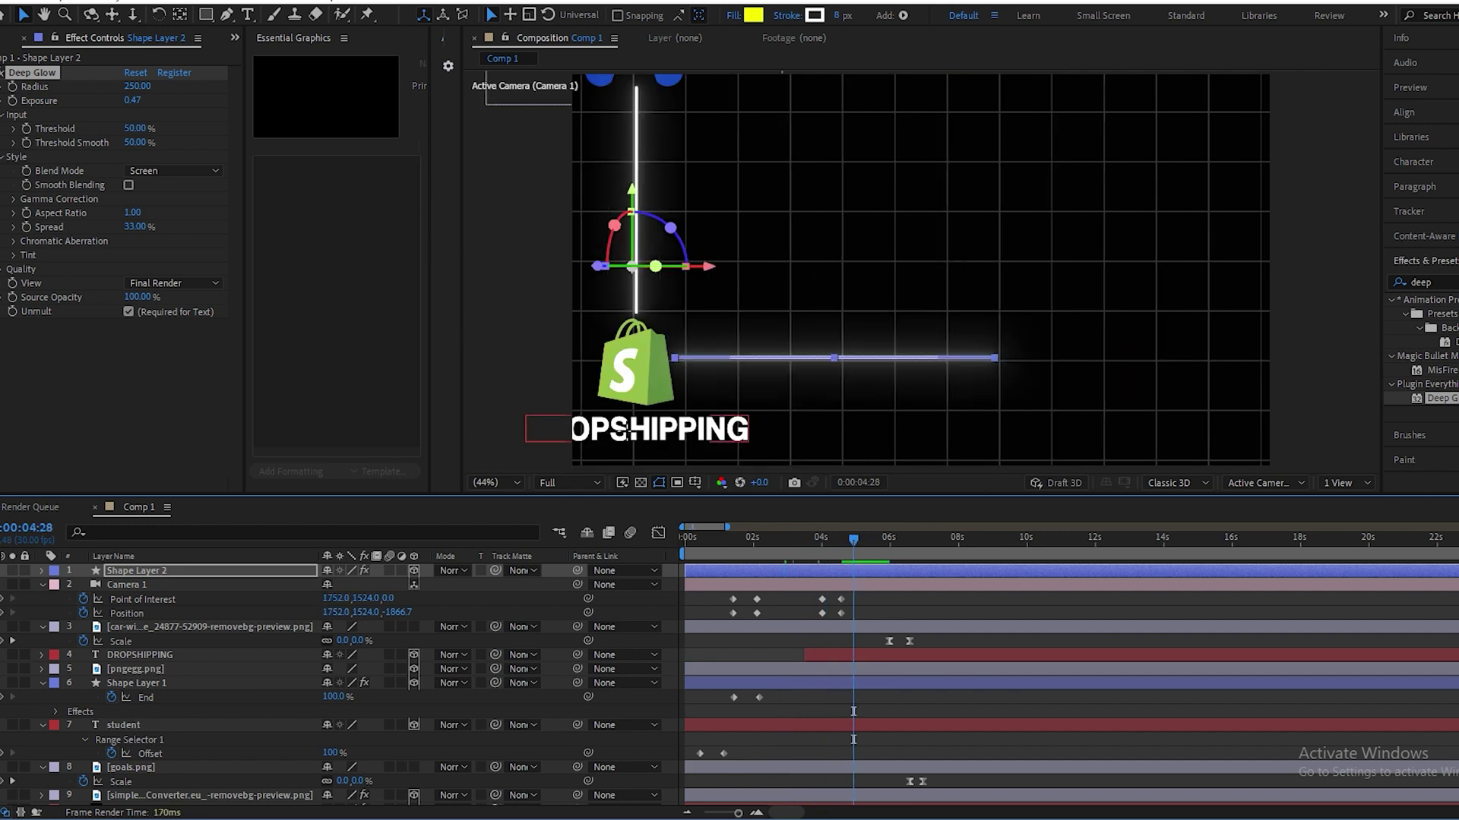
left_click(144, 655)
key("ctrl+v")
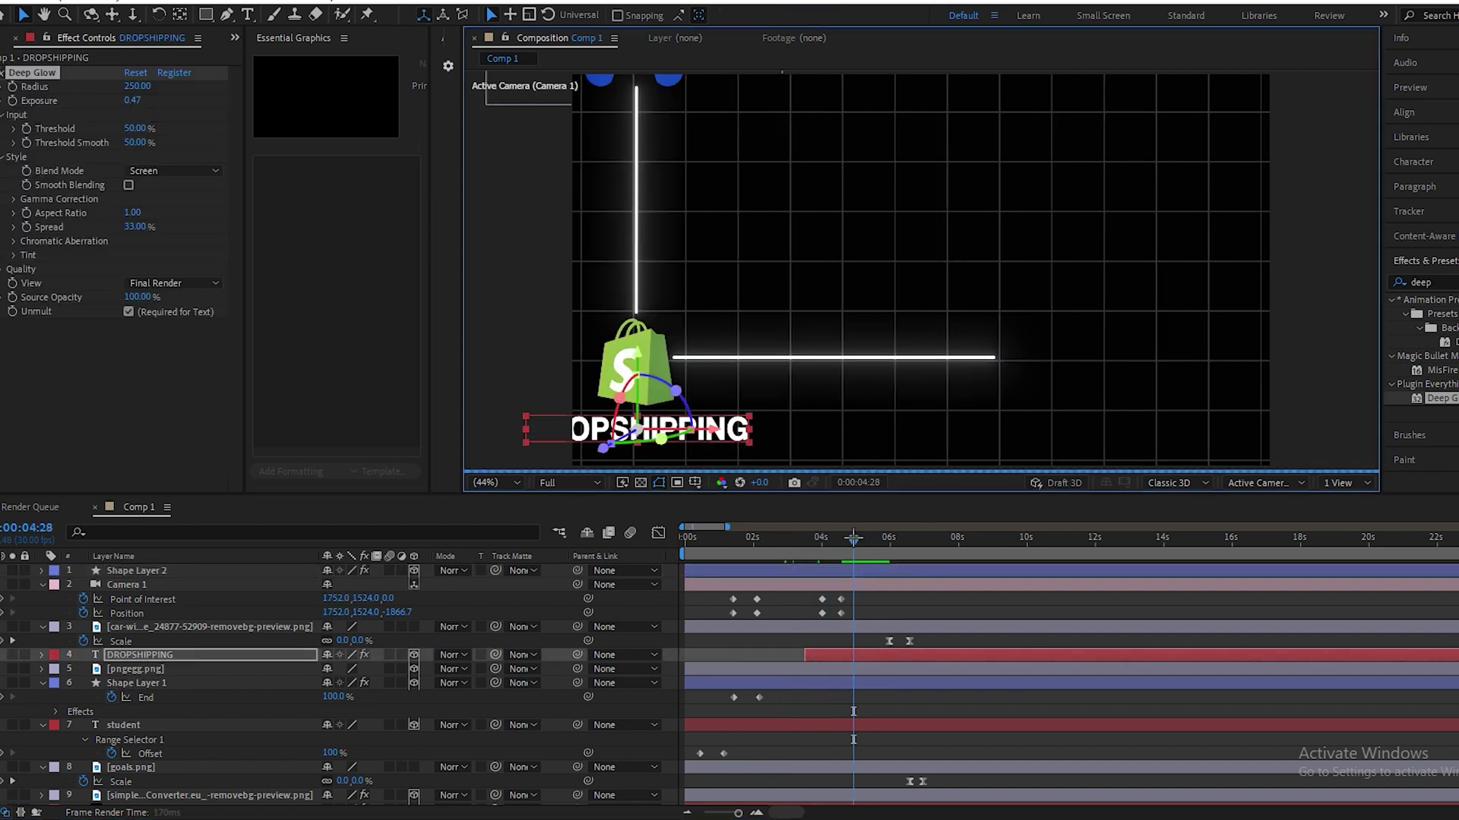
- Set the composition preview resolution to Half and play the glowing animation from the start
key("Home")
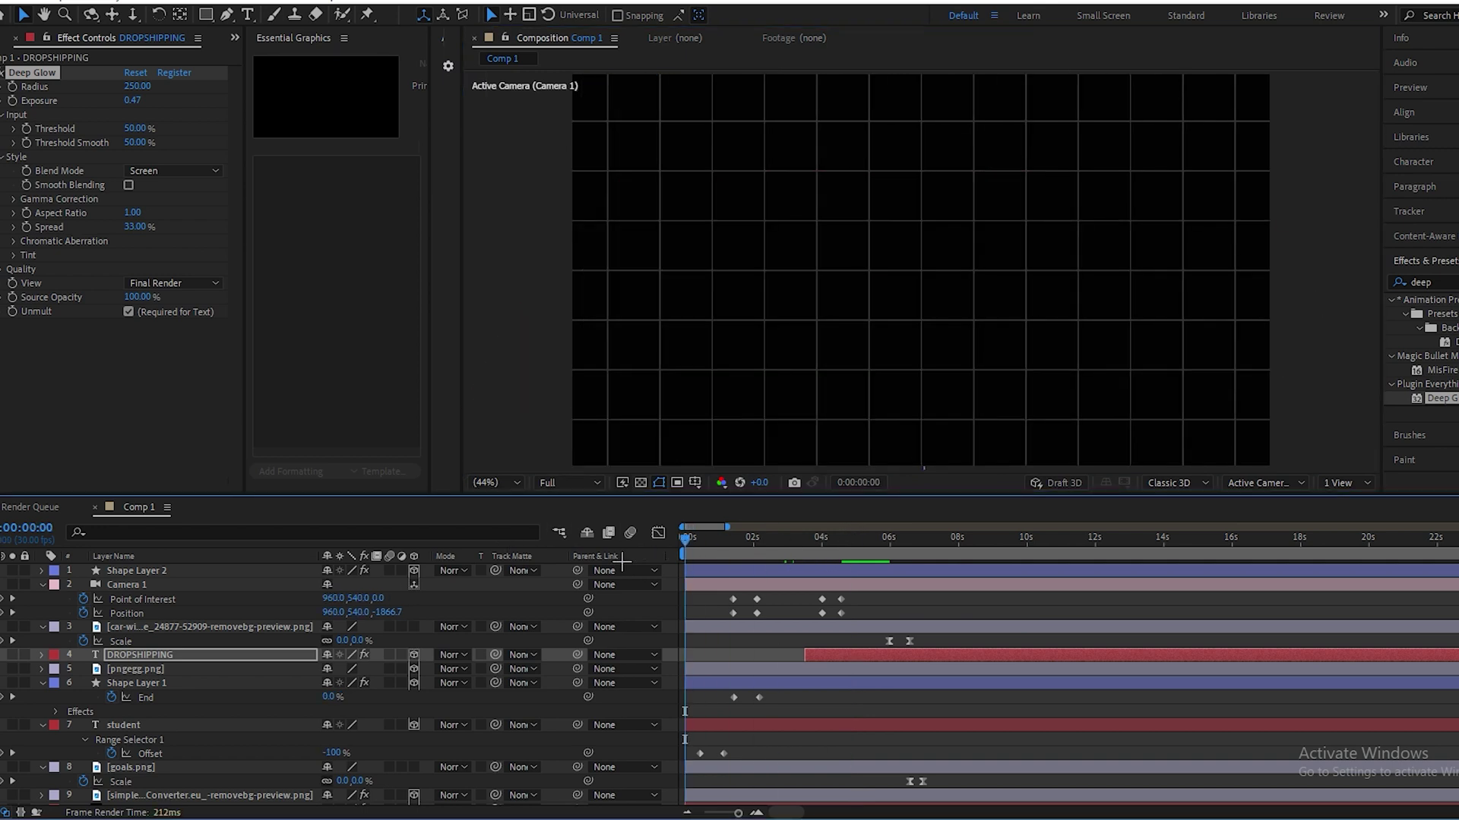
key("space")
key("space")
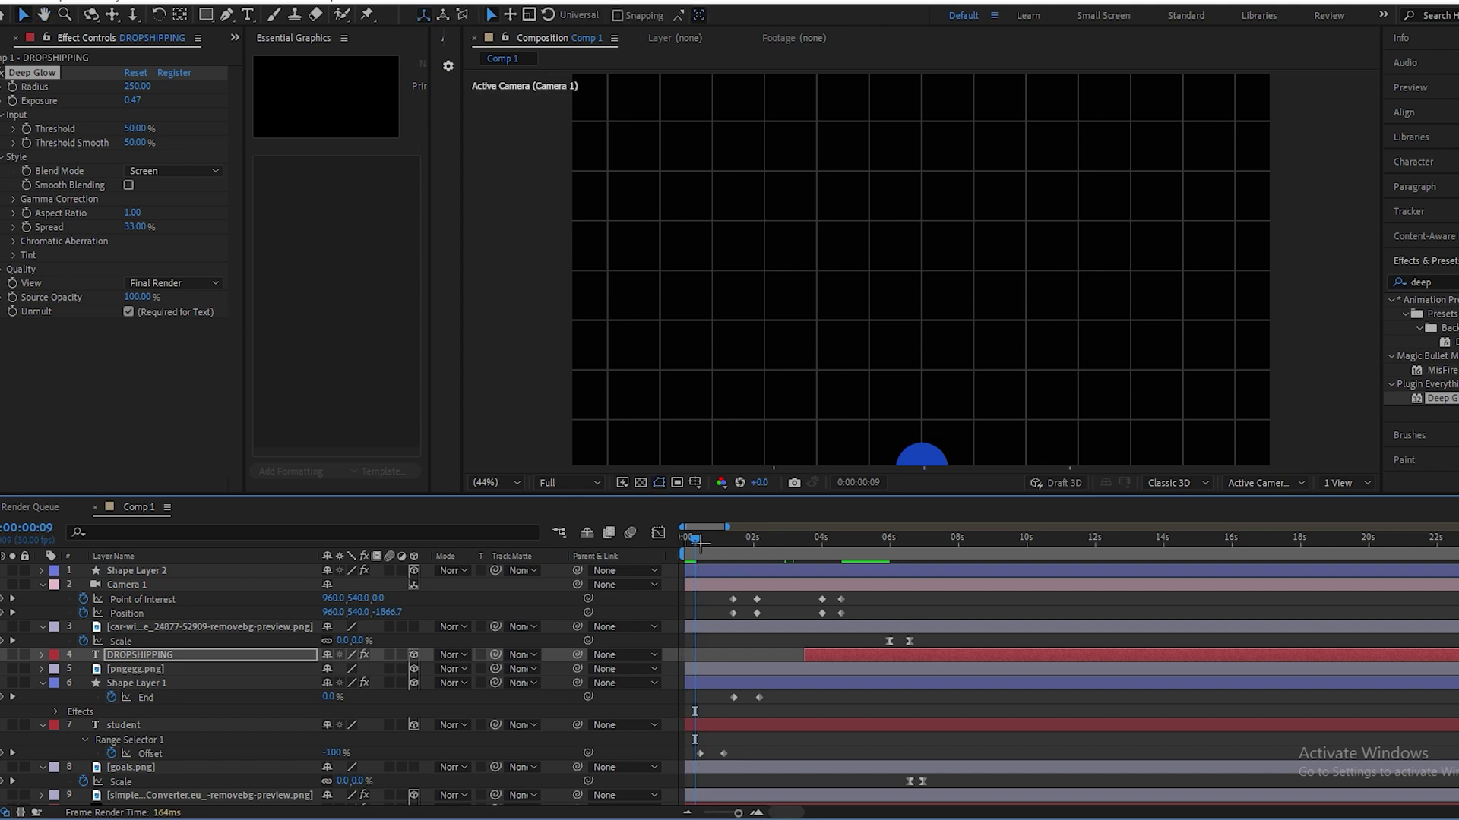
left_click(568, 483)
left_click(562, 540)
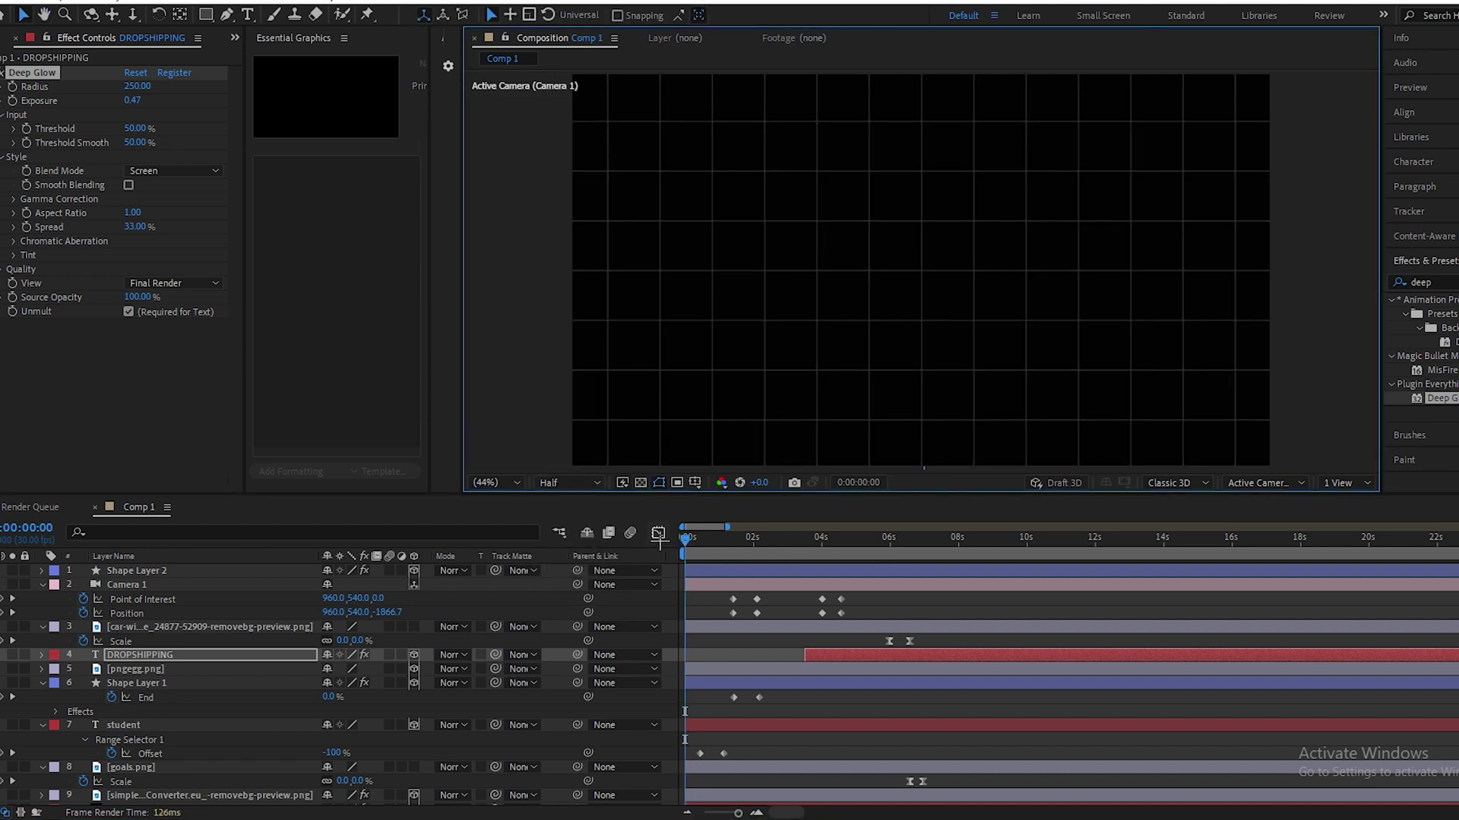
key("space")
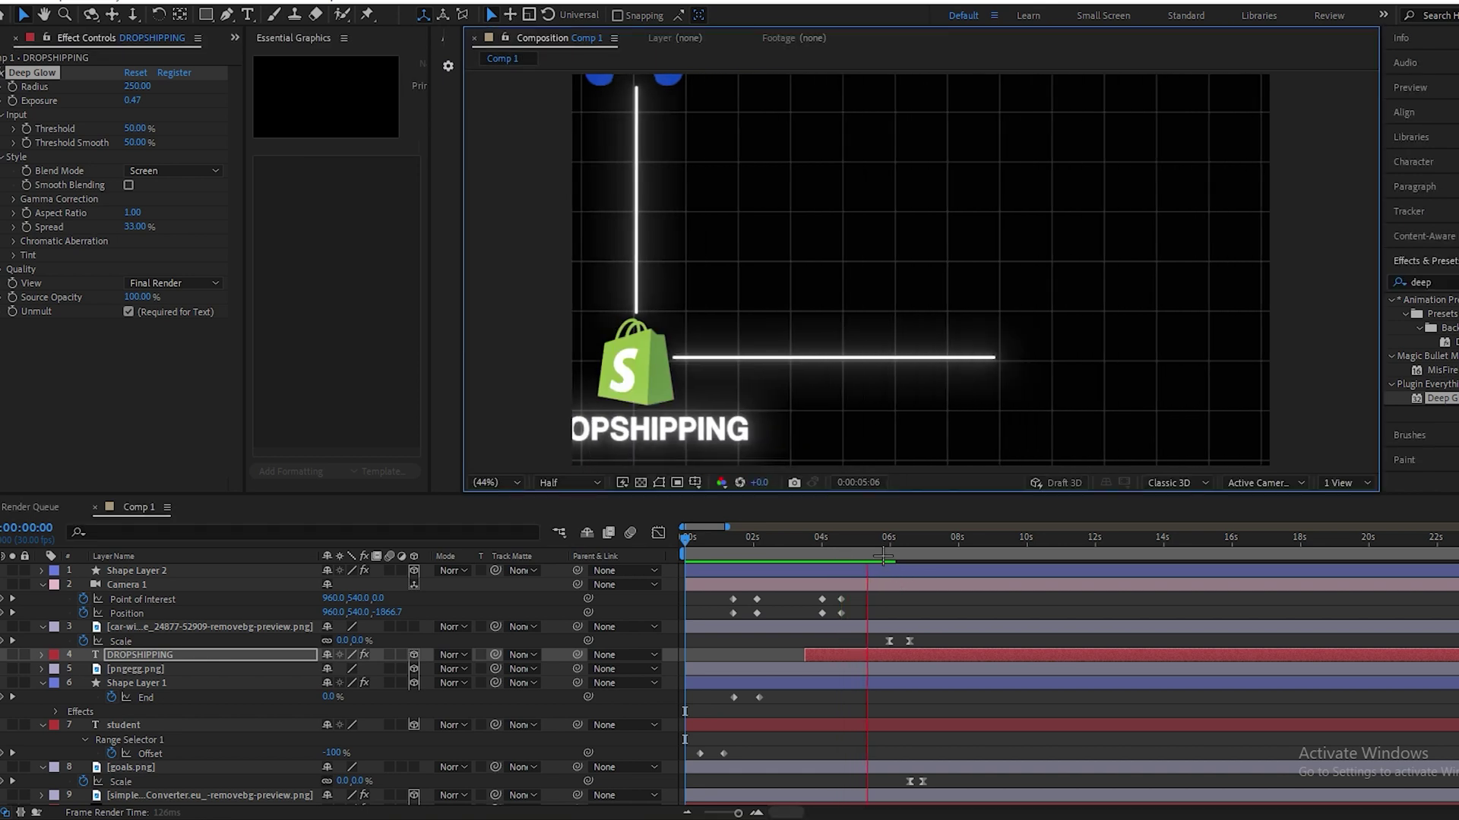
key("space")
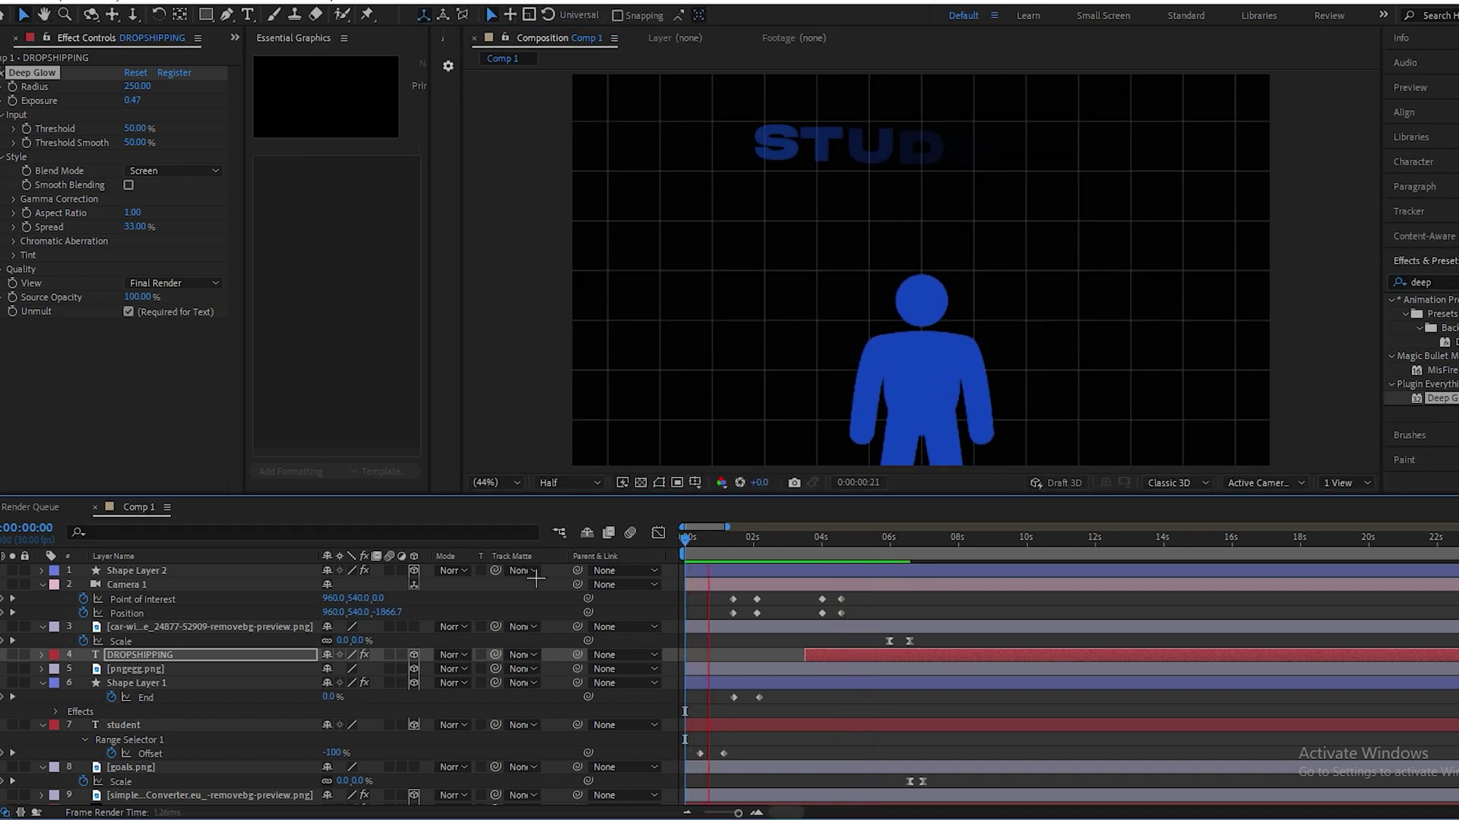